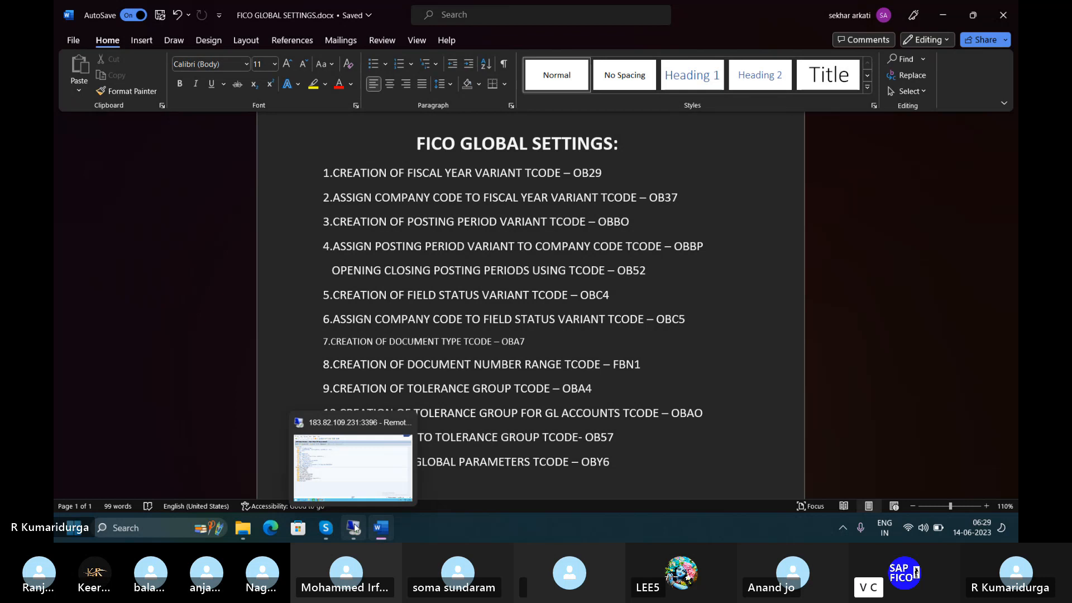
Step: Switch to the SAP remote session and open transaction OB29 for fiscal year variants
{"action": "left_click", "coordinate": [342, 493]}
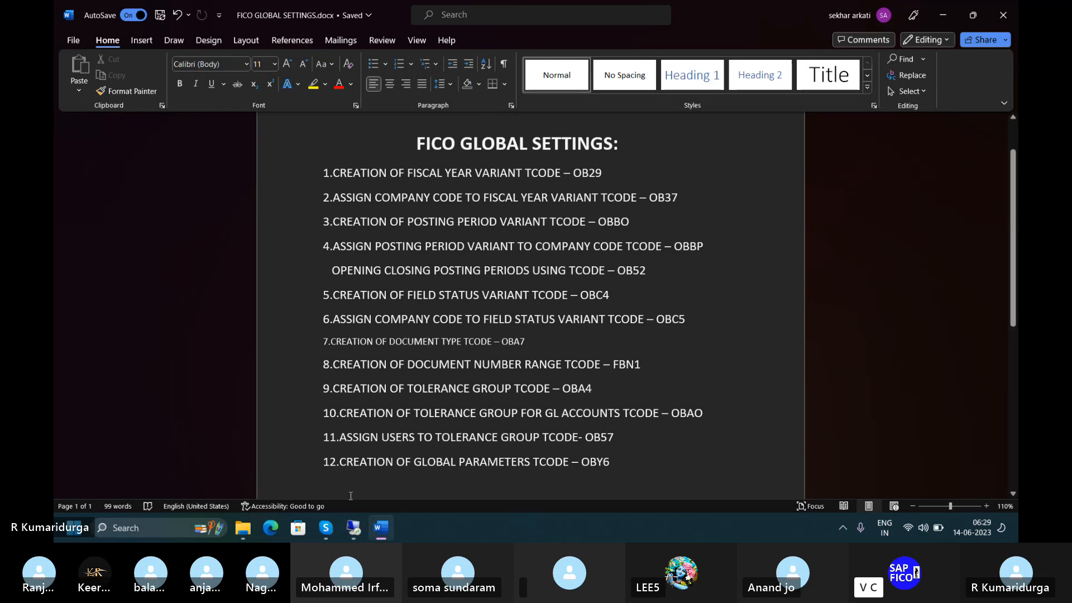
{"action": "mouse_move", "coordinate": [357, 522]}
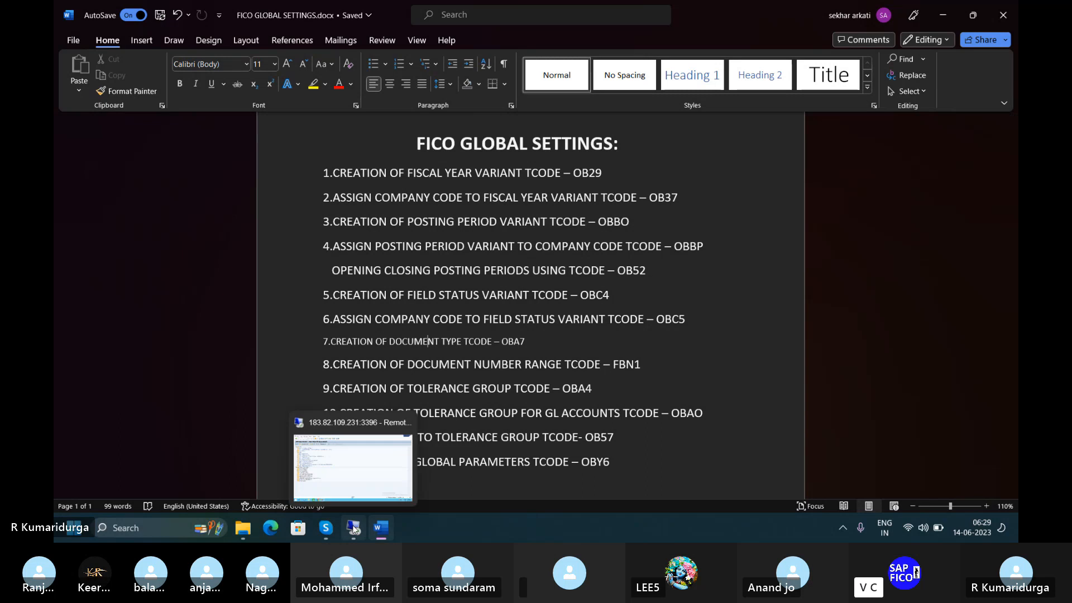
{"action": "left_click", "coordinate": [364, 472]}
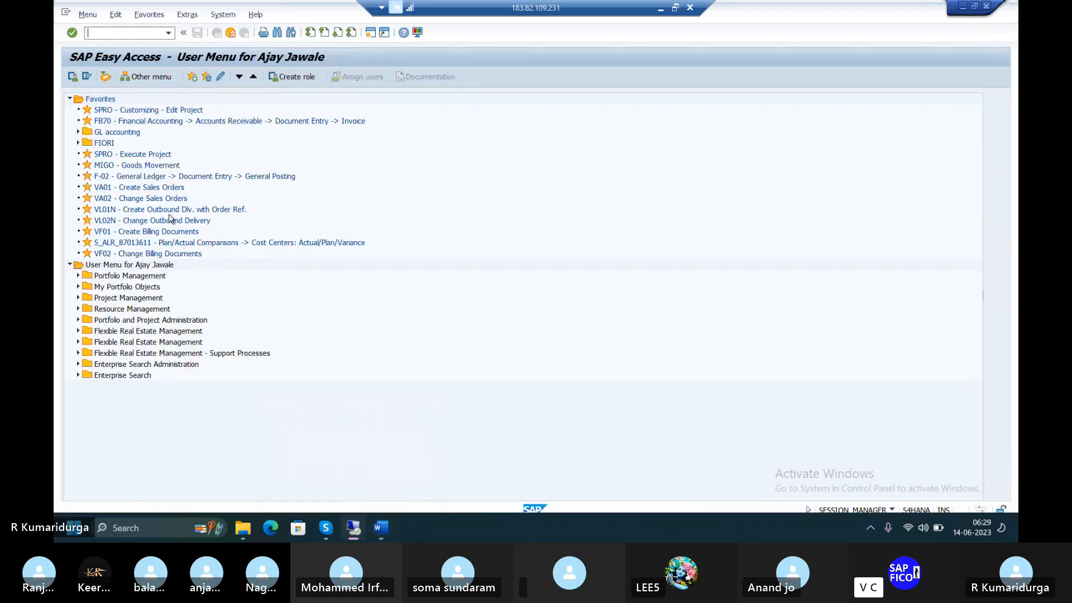
{"action": "type", "text": "/nob29"}
{"action": "key", "text": "Return"}
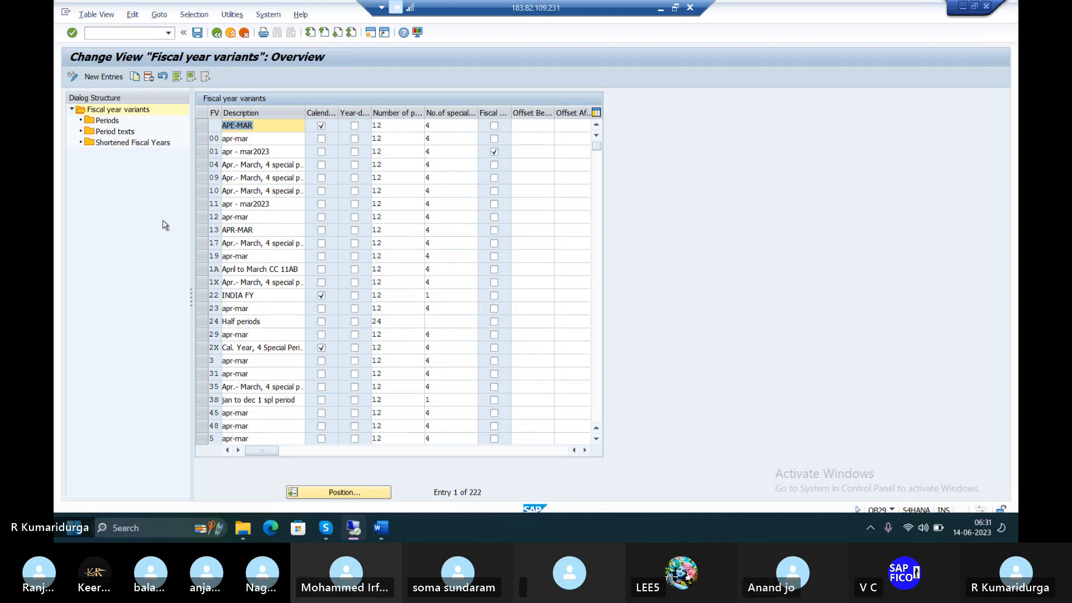
Step: Select fiscal year variant 01, review its period assignments and return to the variants overview
{"action": "left_click", "coordinate": [198, 156]}
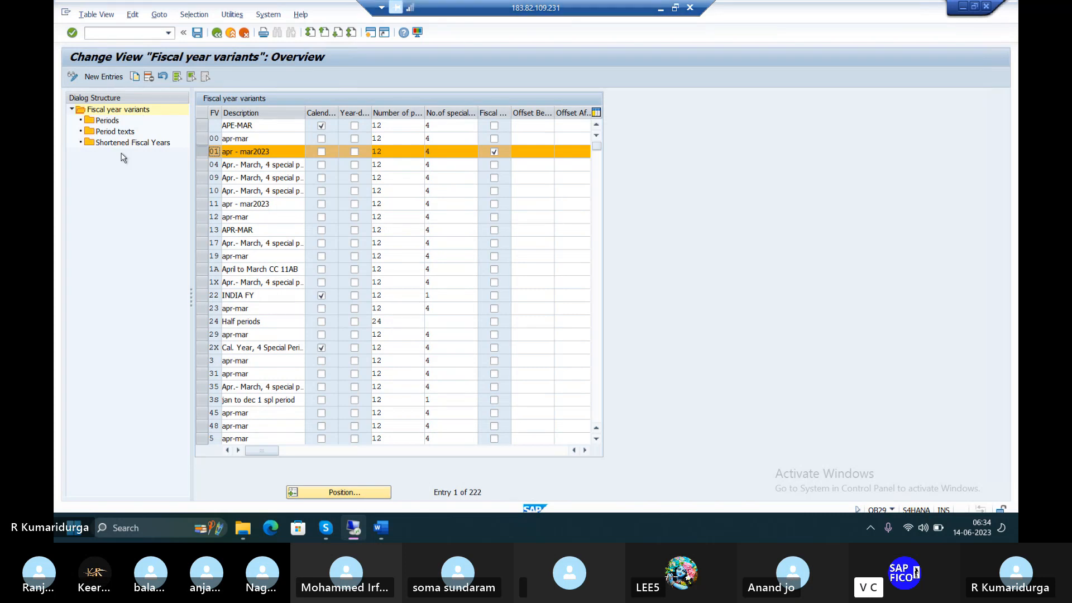
{"action": "left_click", "coordinate": [135, 76]}
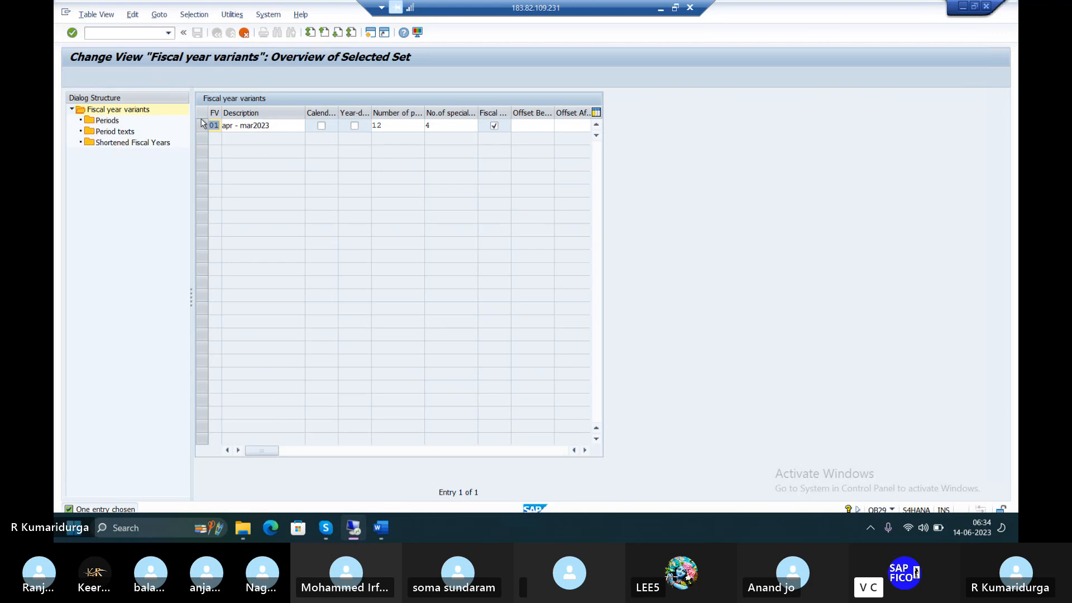
{"action": "left_click", "coordinate": [246, 34]}
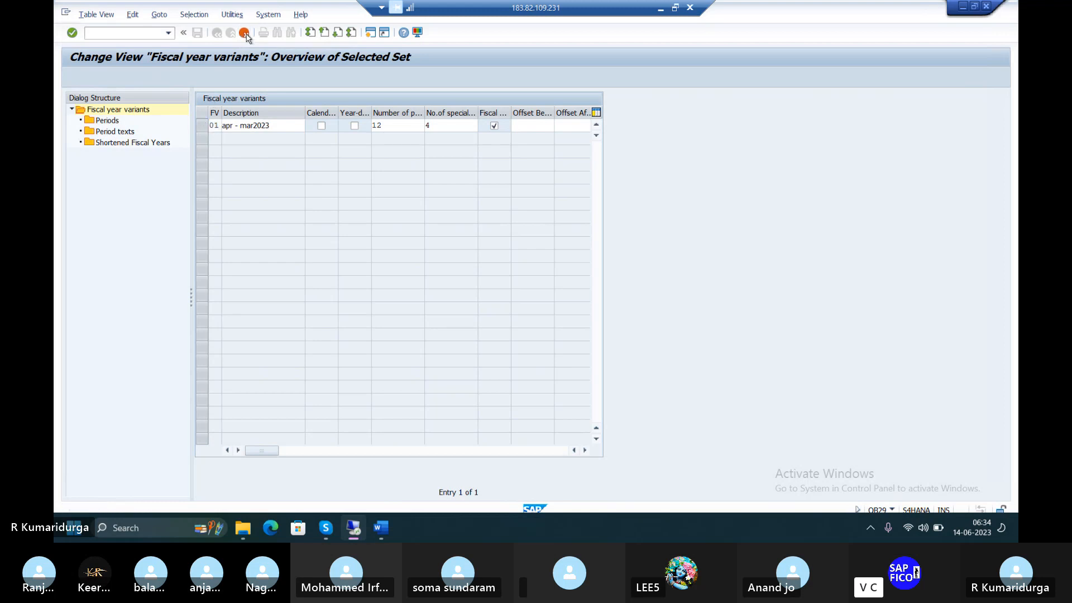
{"action": "double_click", "coordinate": [107, 121]}
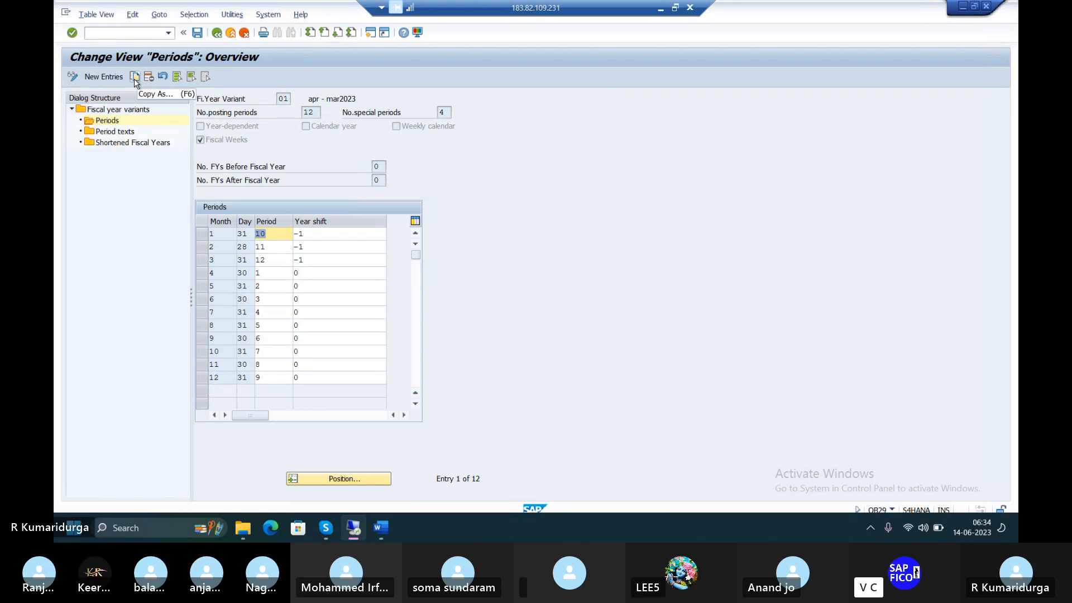
{"action": "left_click", "coordinate": [217, 34]}
{"action": "left_click", "coordinate": [218, 34]}
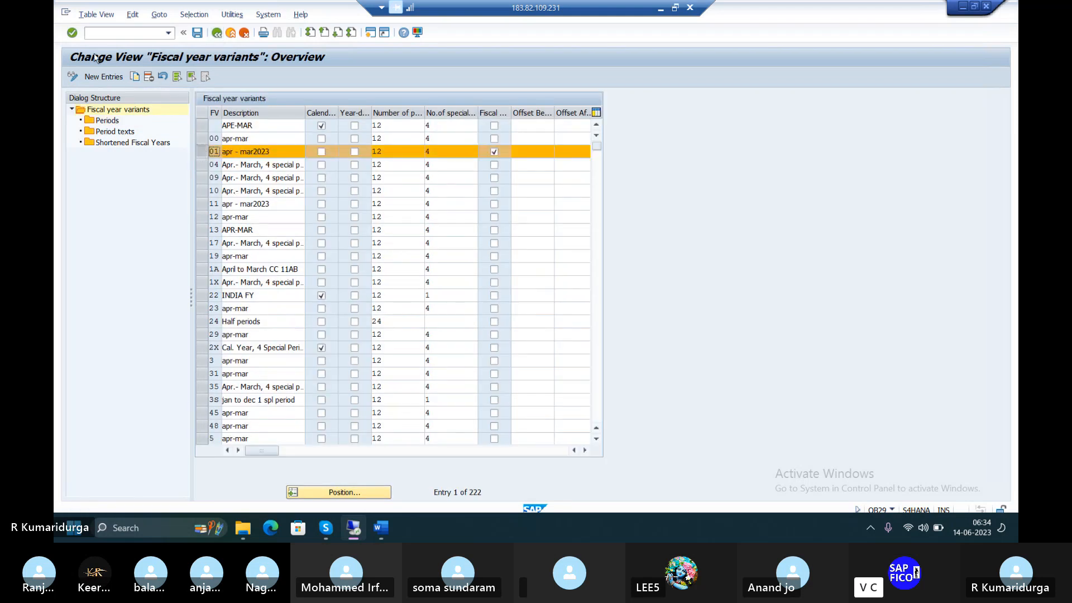
Step: Copy fiscal year variant 01 as DY, including all dependent entries
{"action": "left_click", "coordinate": [135, 79]}
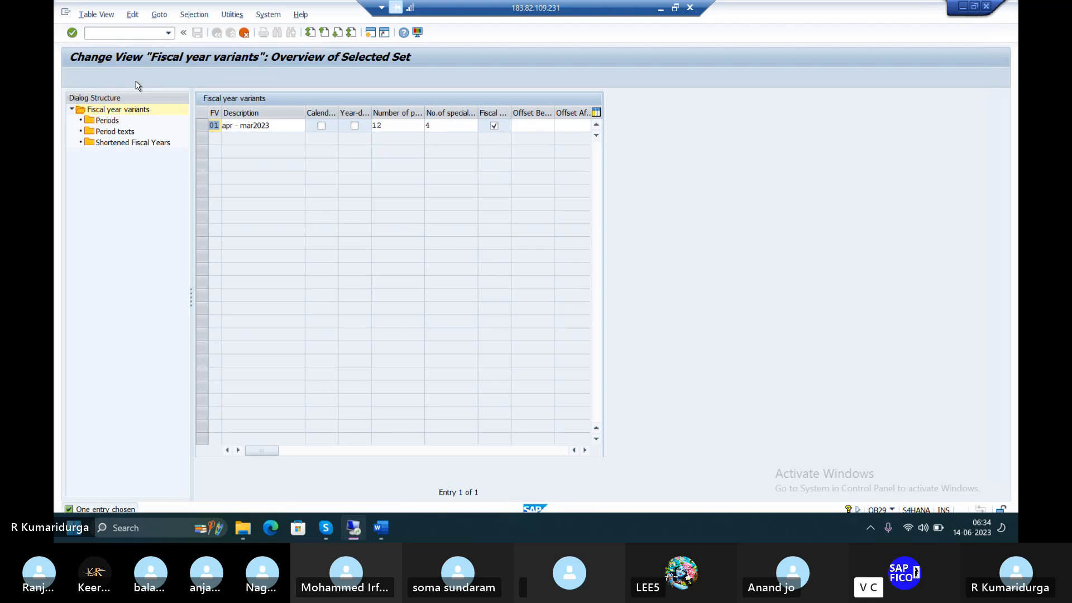
{"action": "type", "text": "du"}
{"action": "key", "text": "BackSpace"}
{"action": "key", "text": "BackSpace"}
{"action": "type", "text": "du"}
{"action": "key", "text": "BackSpace"}
{"action": "type", "text": "y"}
{"action": "key", "text": "Tab"}
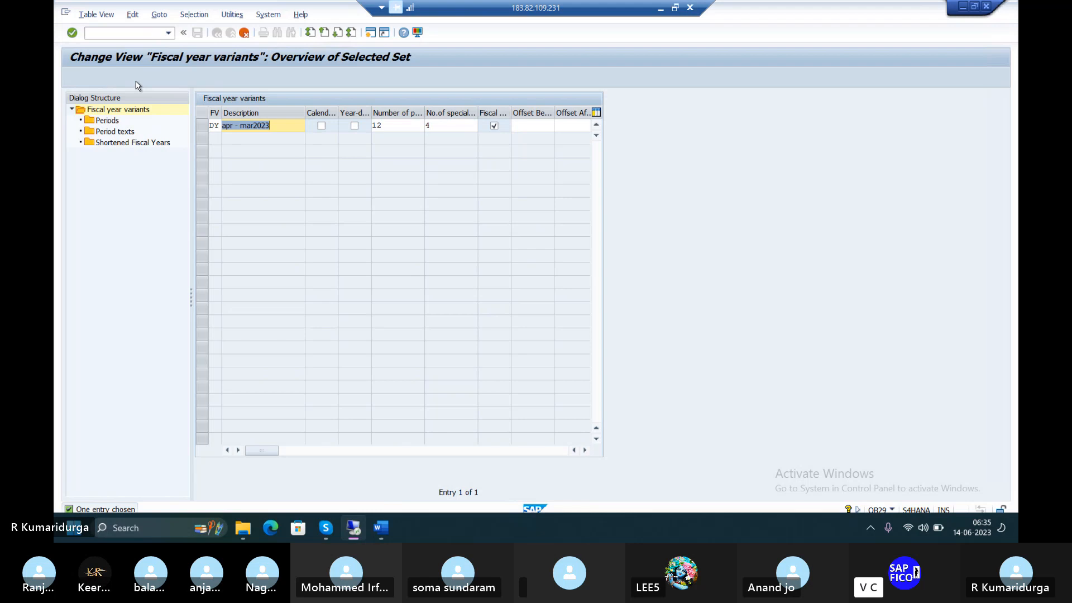
{"action": "key", "text": "Return"}
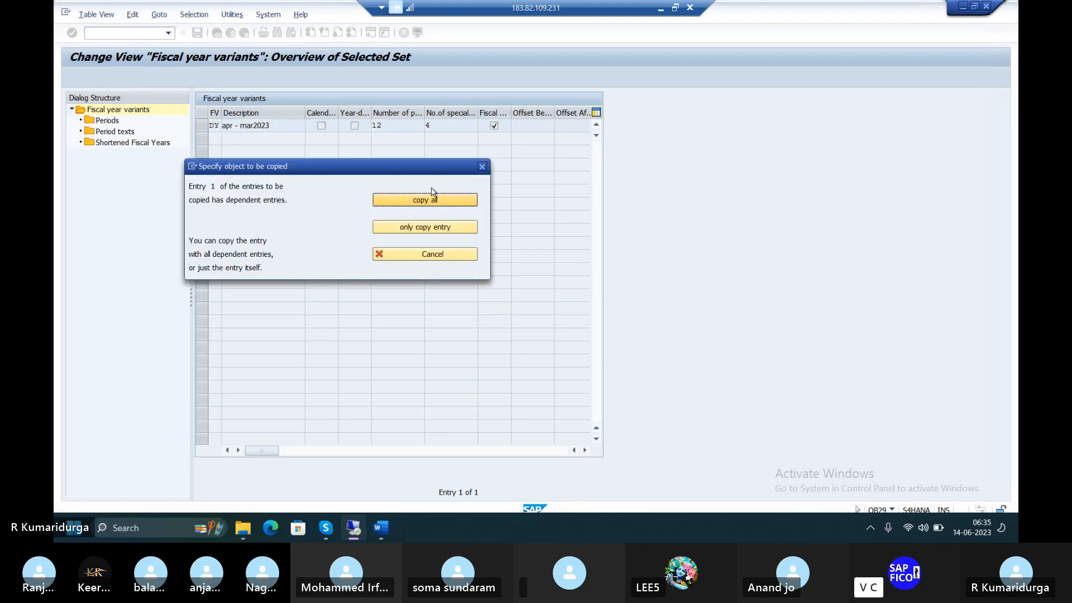
{"action": "left_click", "coordinate": [422, 202]}
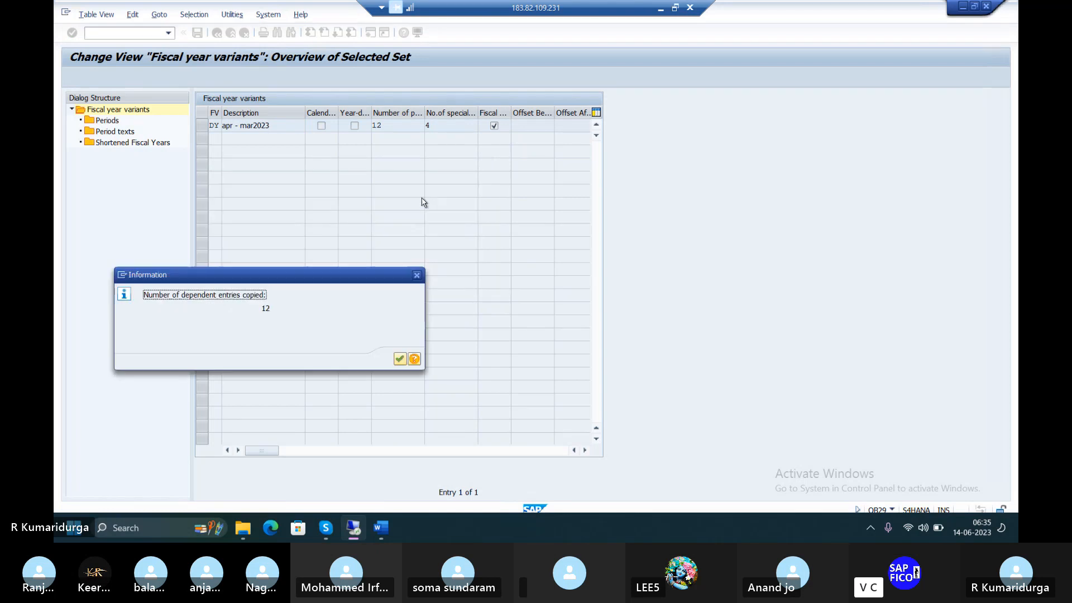
{"action": "left_click", "coordinate": [400, 359]}
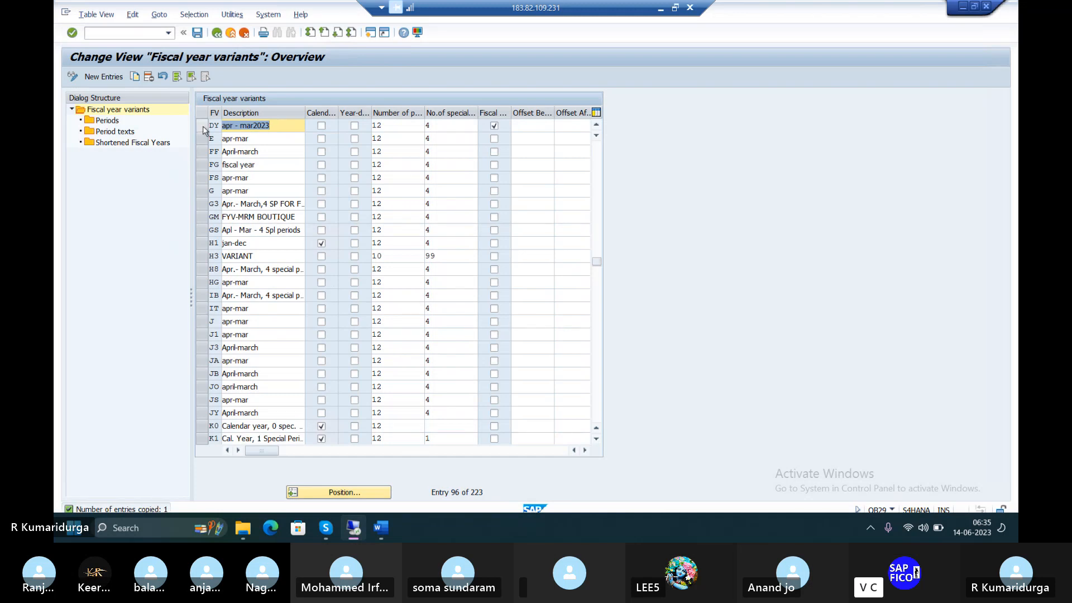
Step: Start saving variant DY and select the request number in the customizing request prompt
{"action": "left_click", "coordinate": [196, 33]}
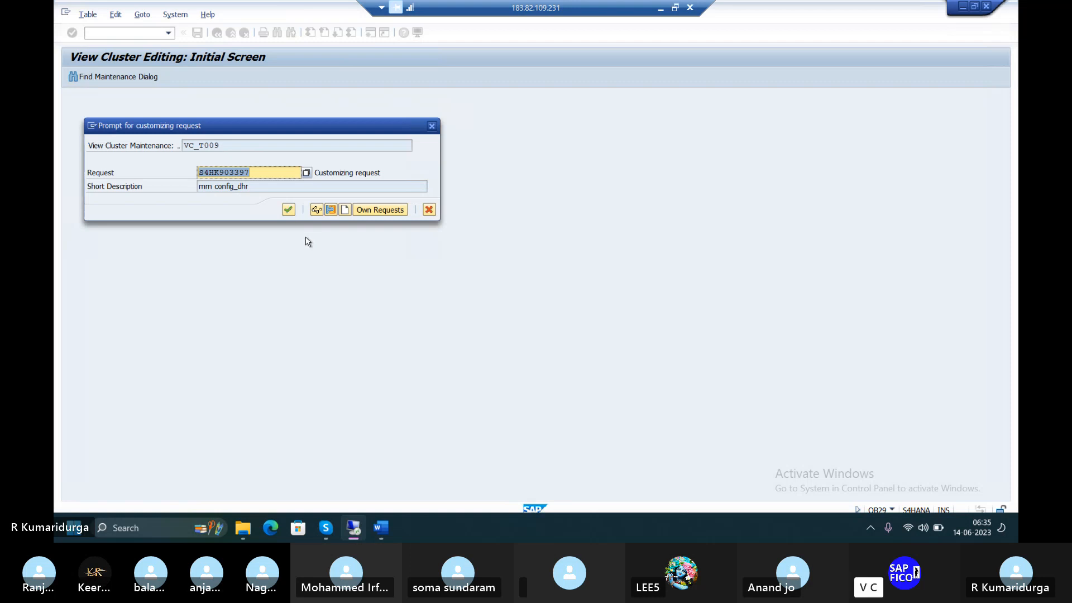
{"action": "left_click", "coordinate": [261, 172]}
{"action": "key", "text": "shift+Left"}
{"action": "key", "text": "shift+Left"}
{"action": "key", "text": "shift+Left"}
{"action": "key", "text": "shift+Left"}
{"action": "key", "text": "shift+Left"}
{"action": "key", "text": "shift+Left"}
{"action": "key", "text": "shift+Left"}
{"action": "key", "text": "shift+Left"}
{"action": "key", "text": "shift+Left"}
{"action": "key", "text": "shift+Left"}
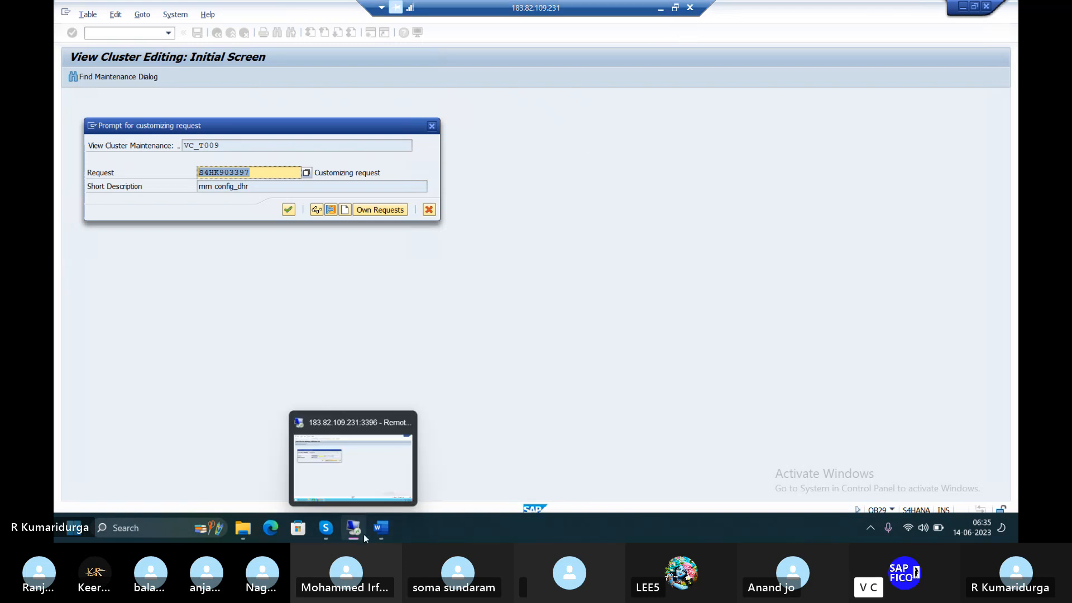
Step: Switch to Word and append "-S4HK903977" after OB29 in the first line of the settings list
{"action": "left_click", "coordinate": [382, 530]}
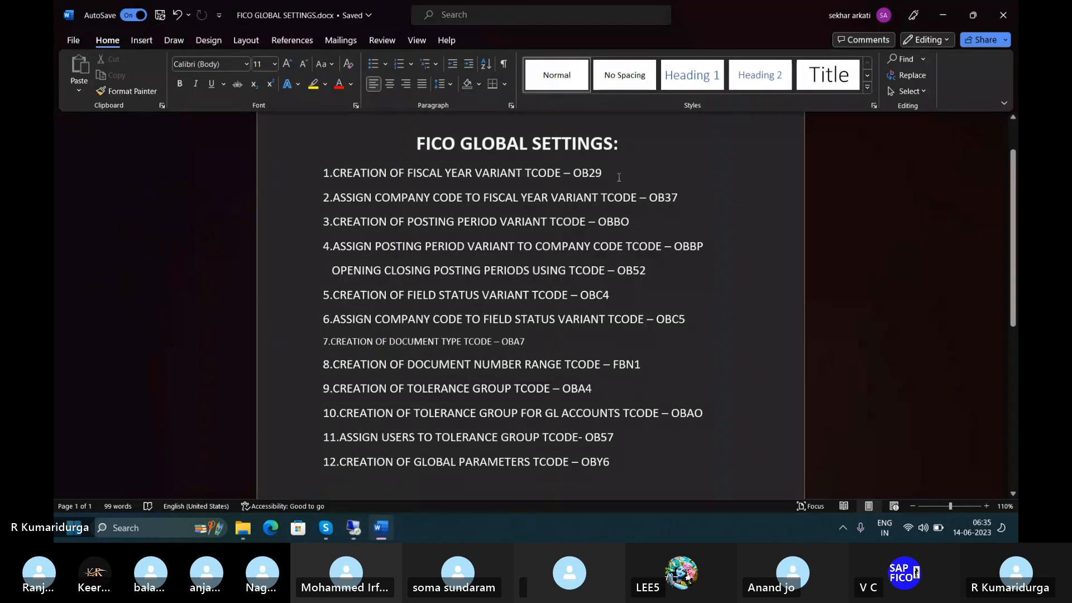
{"action": "type", "text": "-S"}
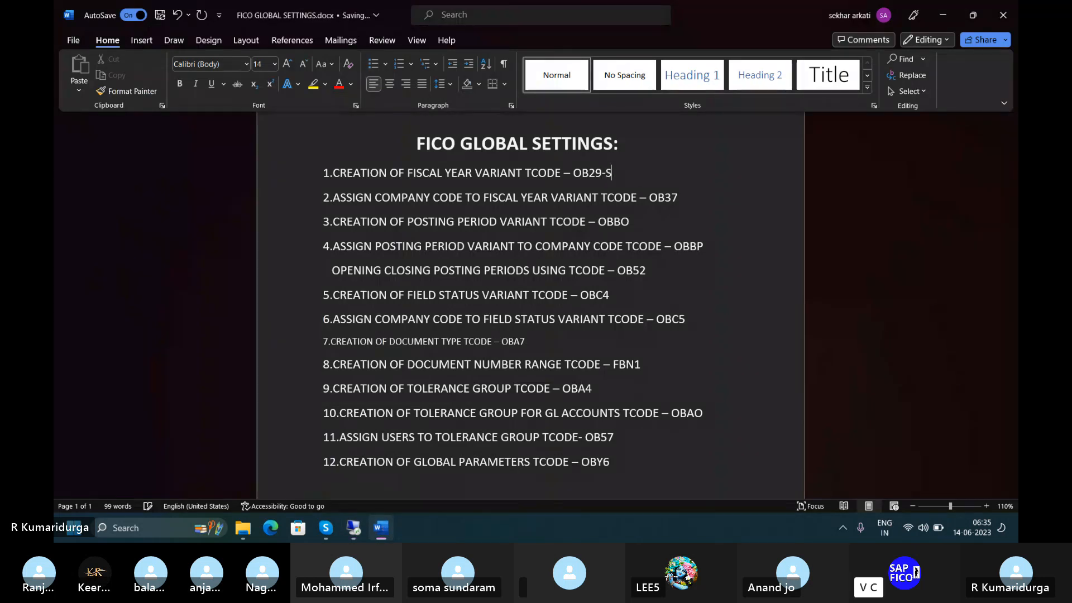
{"action": "type", "text": "4HK903977"}
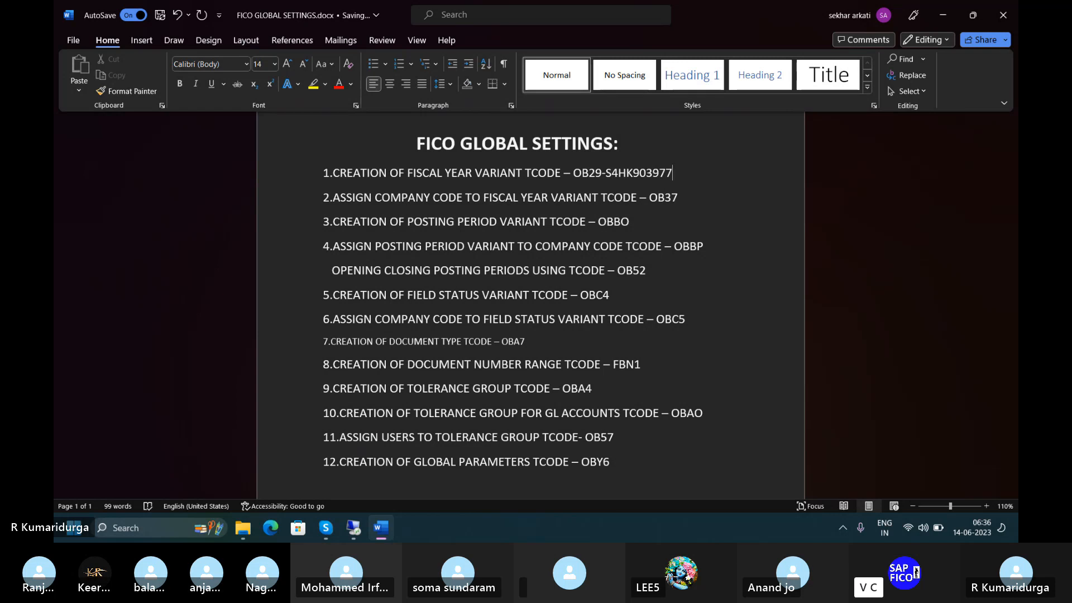
Step: Switch back to SAP and confirm the customizing request to save fiscal year variant DY
{"action": "mouse_move", "coordinate": [384, 536]}
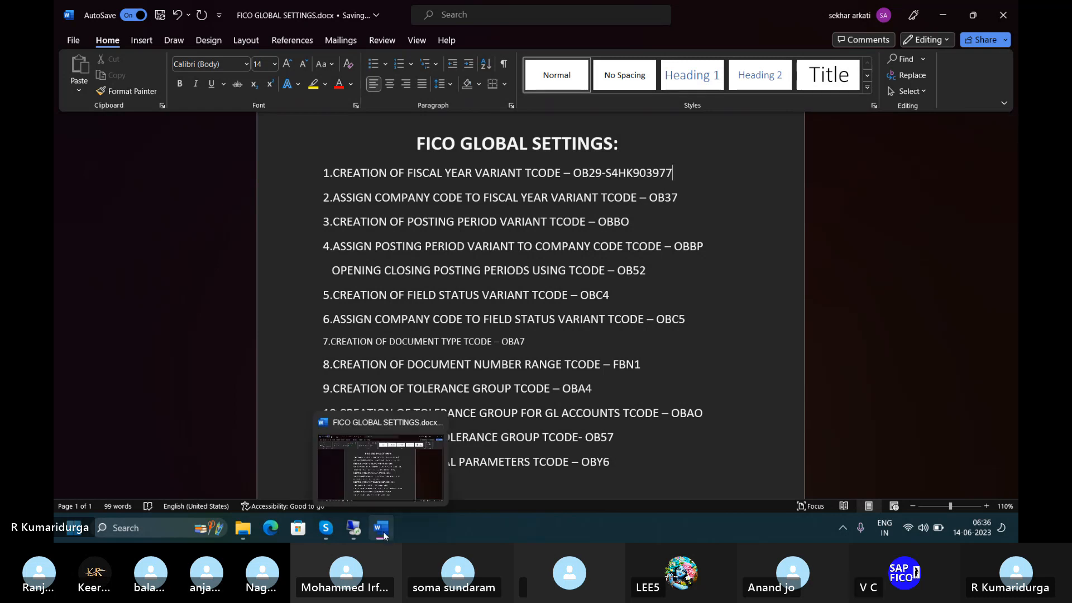
{"action": "left_click", "coordinate": [384, 536]}
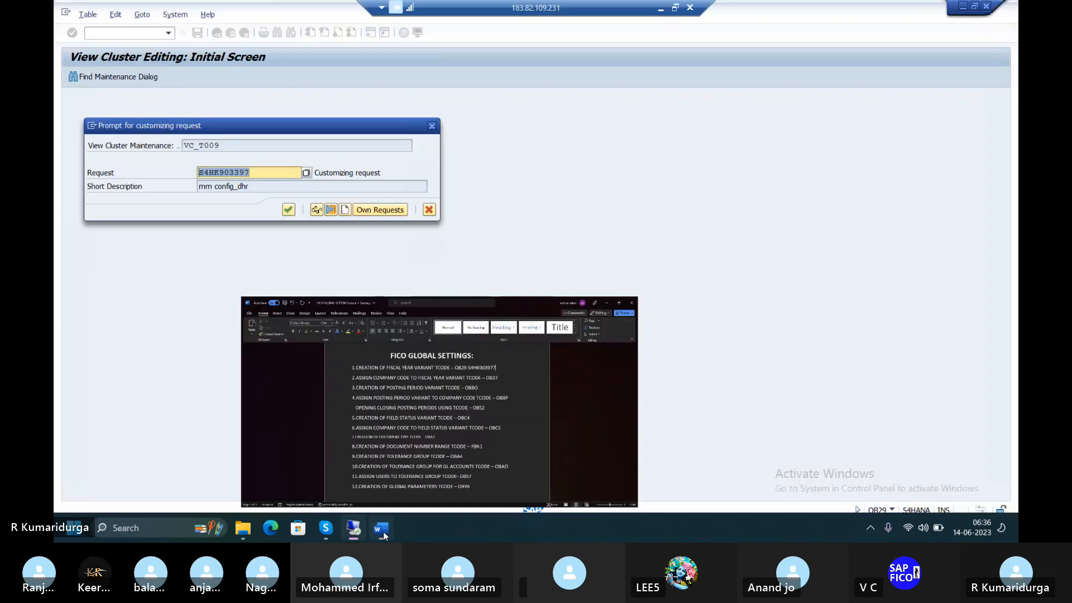
{"action": "left_click", "coordinate": [288, 211]}
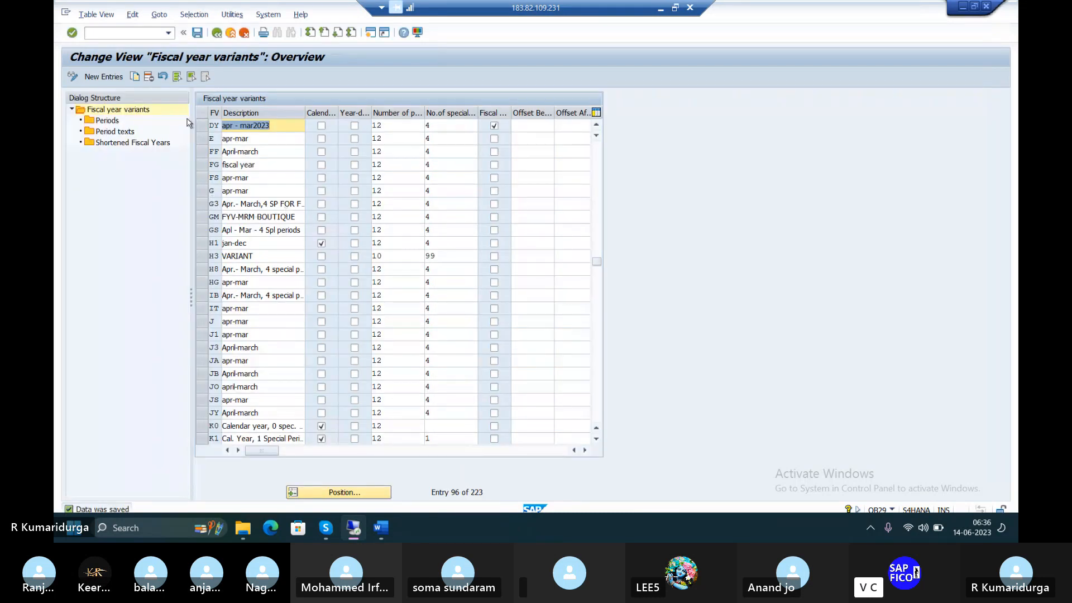
{"action": "left_click", "coordinate": [200, 127]}
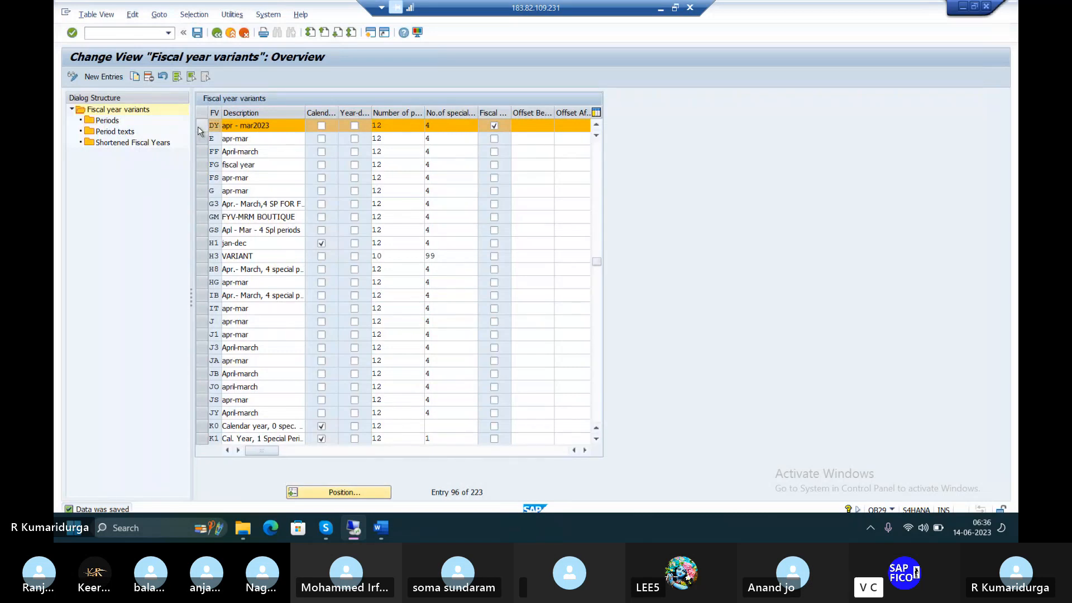
{"action": "left_click", "coordinate": [199, 128]}
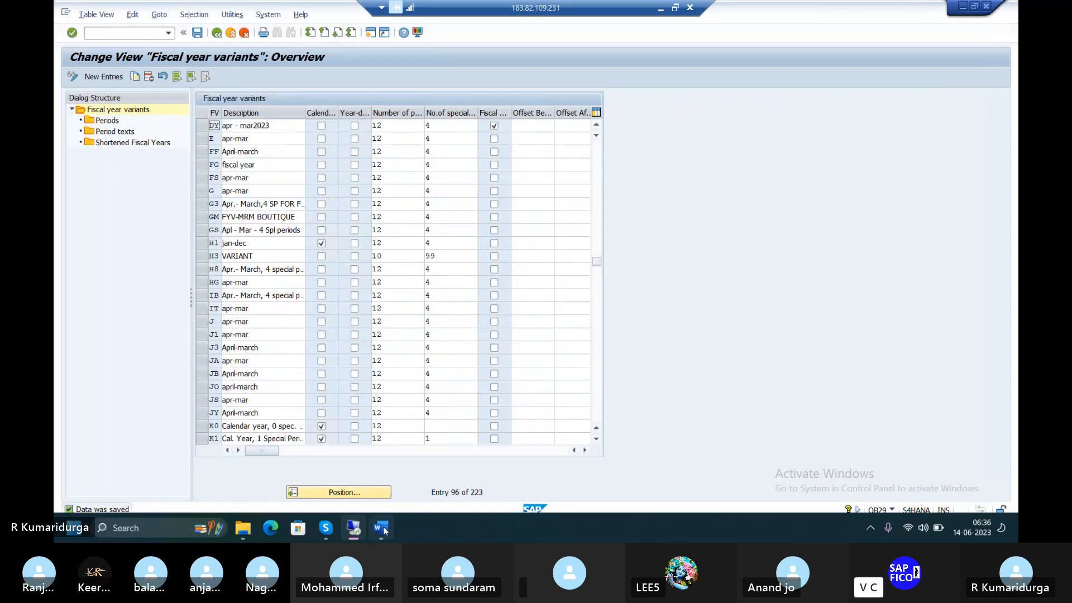
Step: Switch to Word and correct the request number after OB29 to S4HK903397
{"action": "mouse_move", "coordinate": [381, 527]}
{"action": "left_click", "coordinate": [392, 453]}
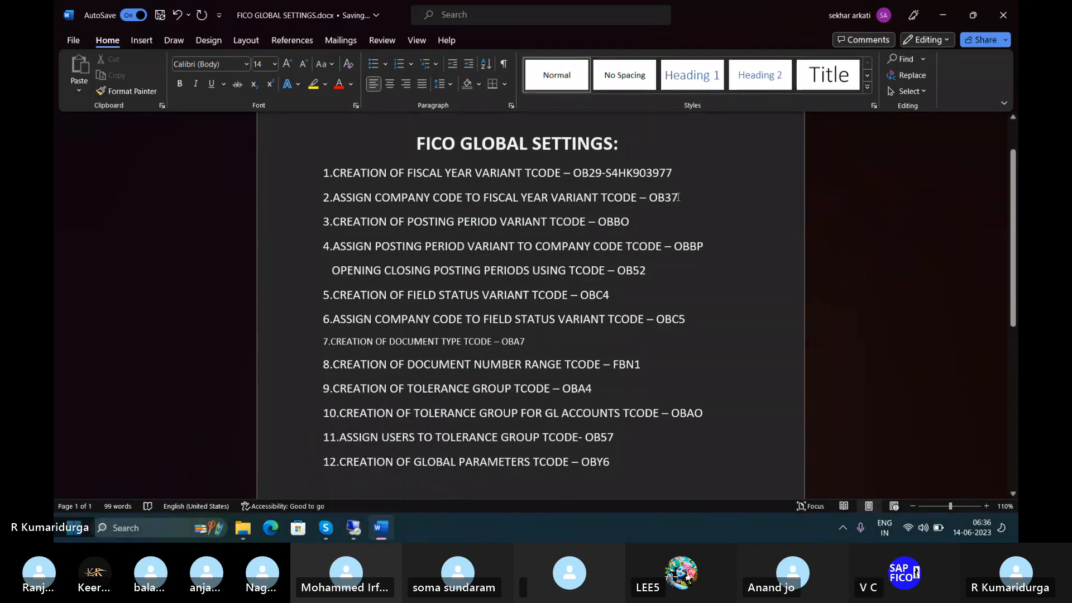
{"action": "left_click", "coordinate": [660, 173]}
{"action": "key", "text": "BackSpace"}
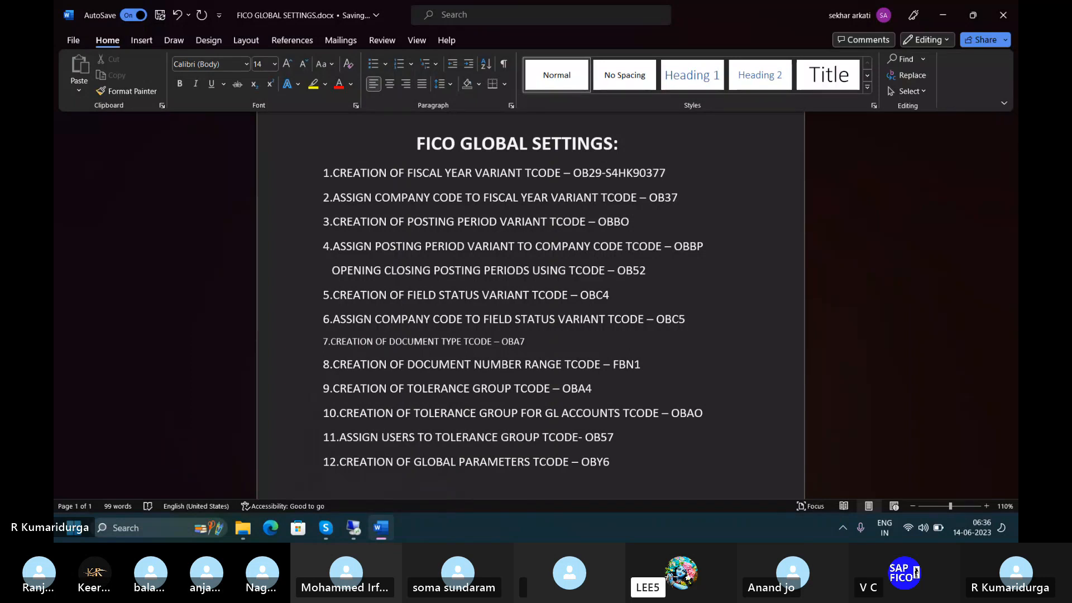
{"action": "type", "text": "39"}
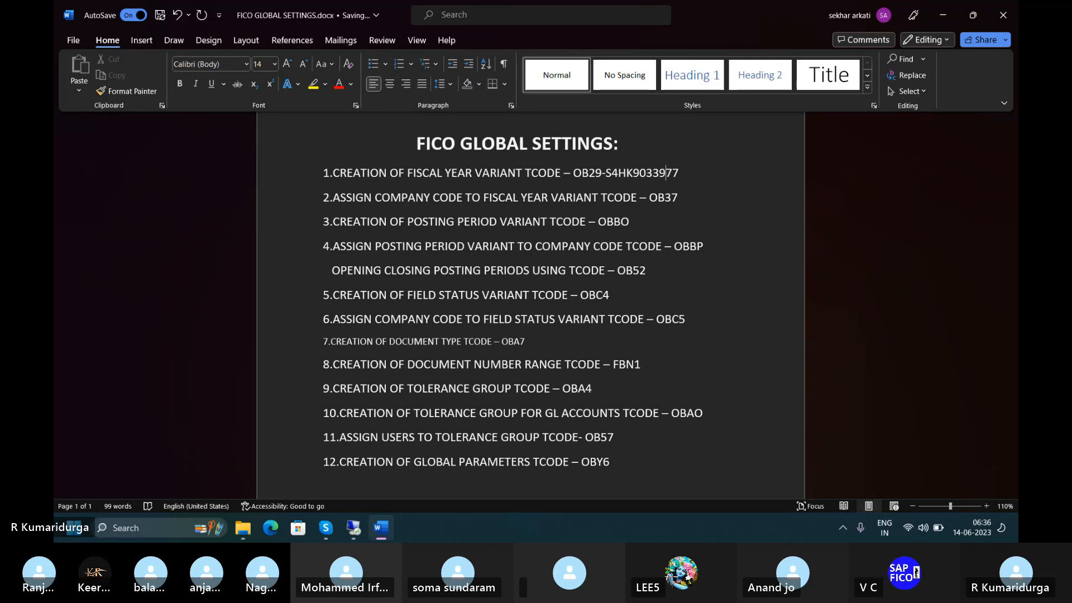
{"action": "key", "text": "Delete"}
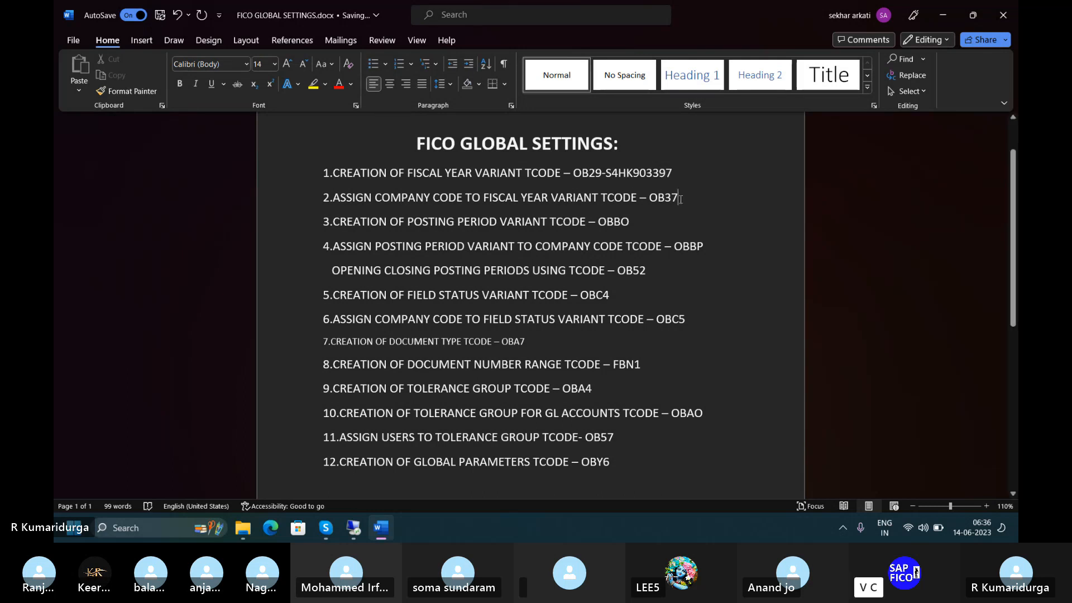
Step: Return to SAP and open transaction OB37 for assigning company codes to fiscal year variants
{"action": "left_click", "coordinate": [381, 529]}
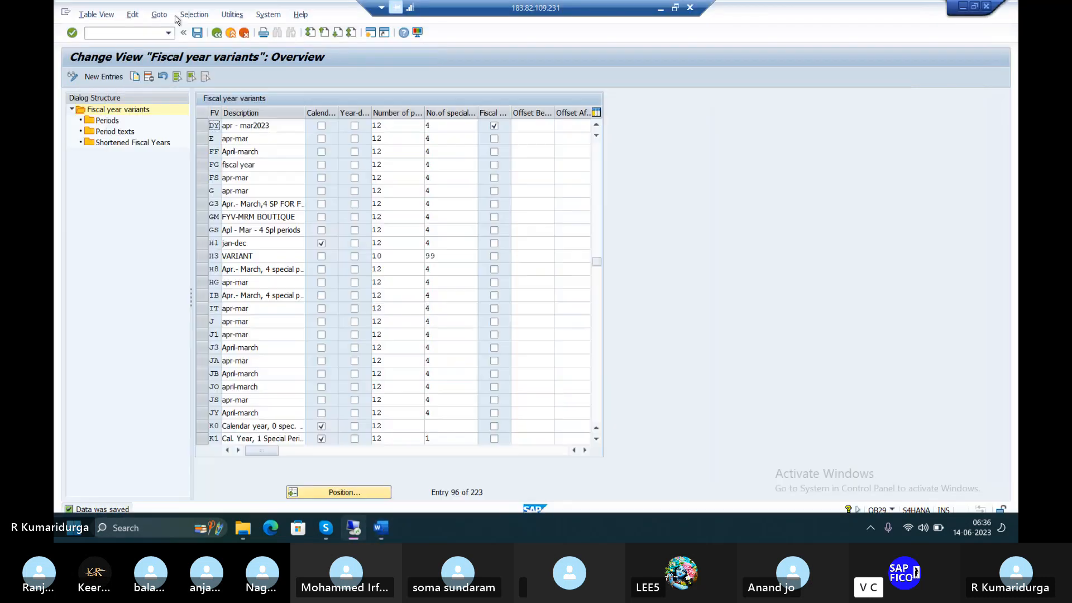
{"action": "left_click", "coordinate": [118, 34]}
{"action": "type", "text": "/NOB37"}
{"action": "key", "text": "Return"}
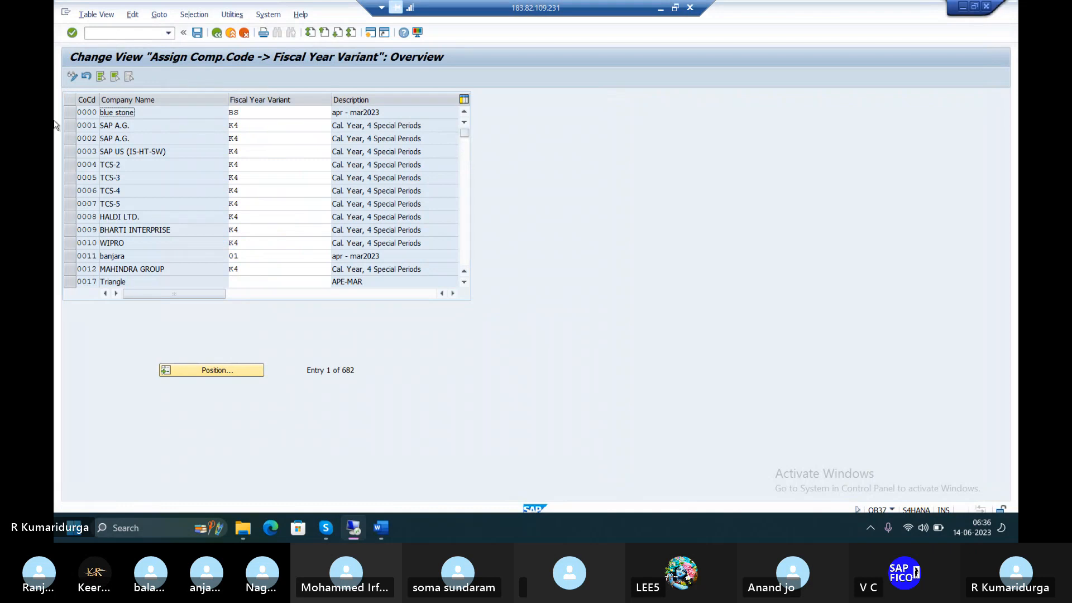
Step: Position the company code list at company code DUR1
{"action": "left_click", "coordinate": [244, 374]}
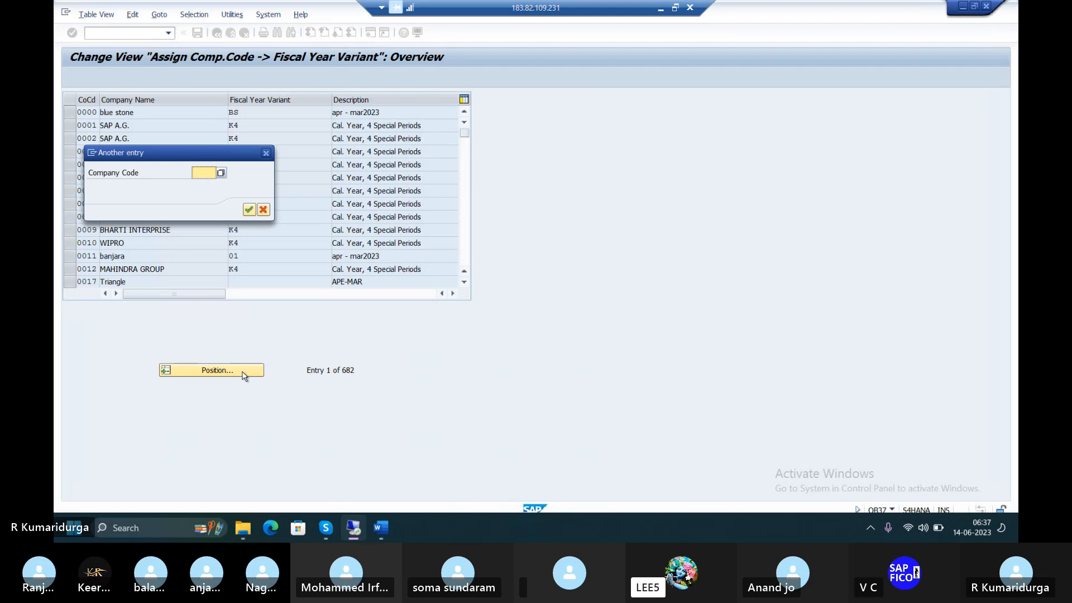
{"action": "type", "text": "DUR"}
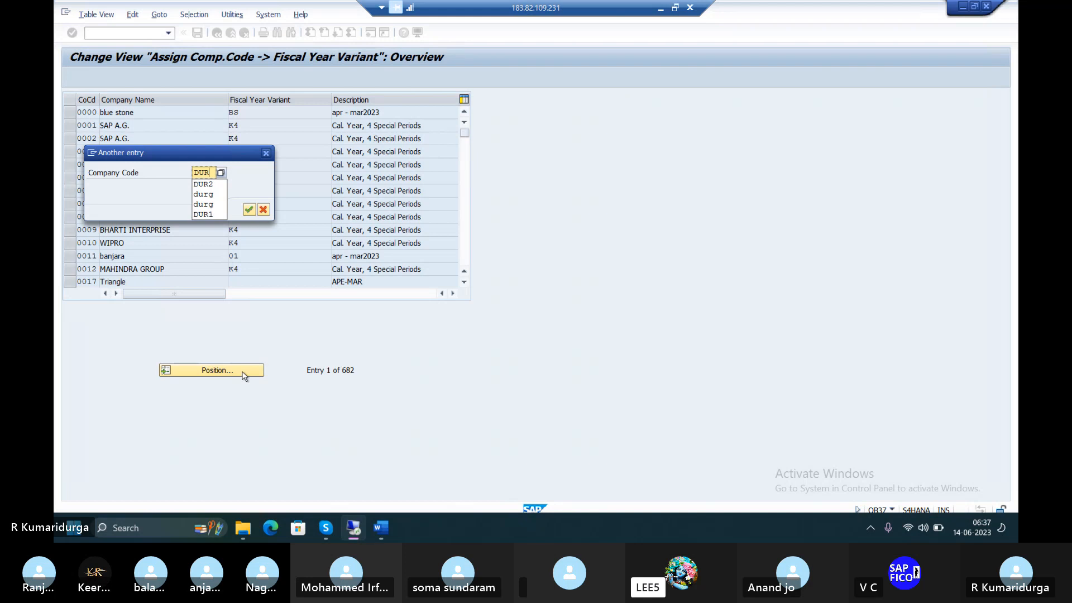
{"action": "type", "text": "1"}
{"action": "key", "text": "Return"}
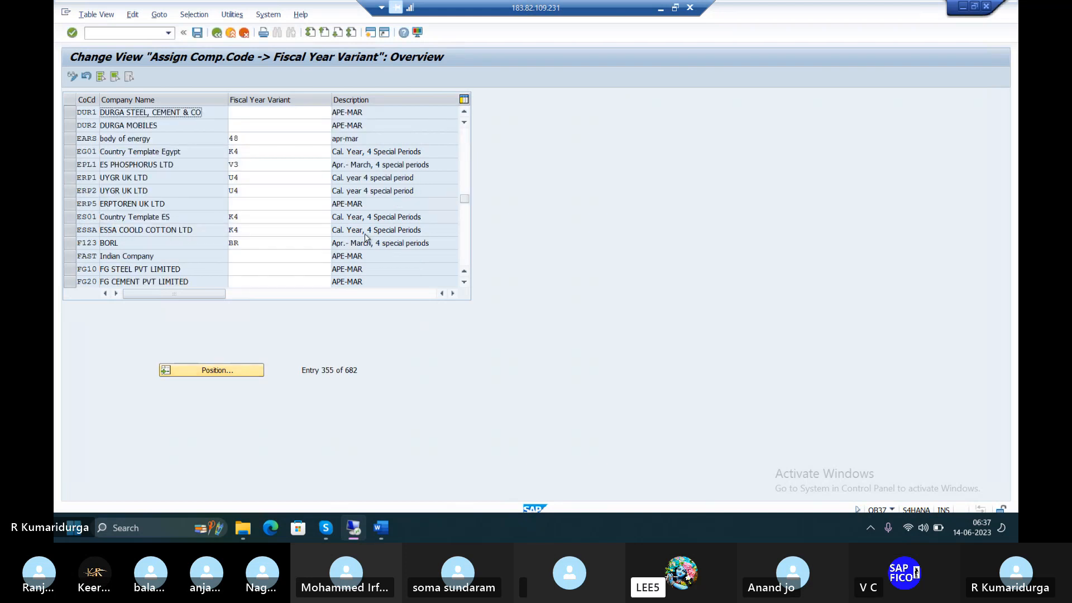
Step: Assign fiscal year variant DY to company code DUR1, choosing it from the list of possible entries
{"action": "left_click", "coordinate": [270, 118]}
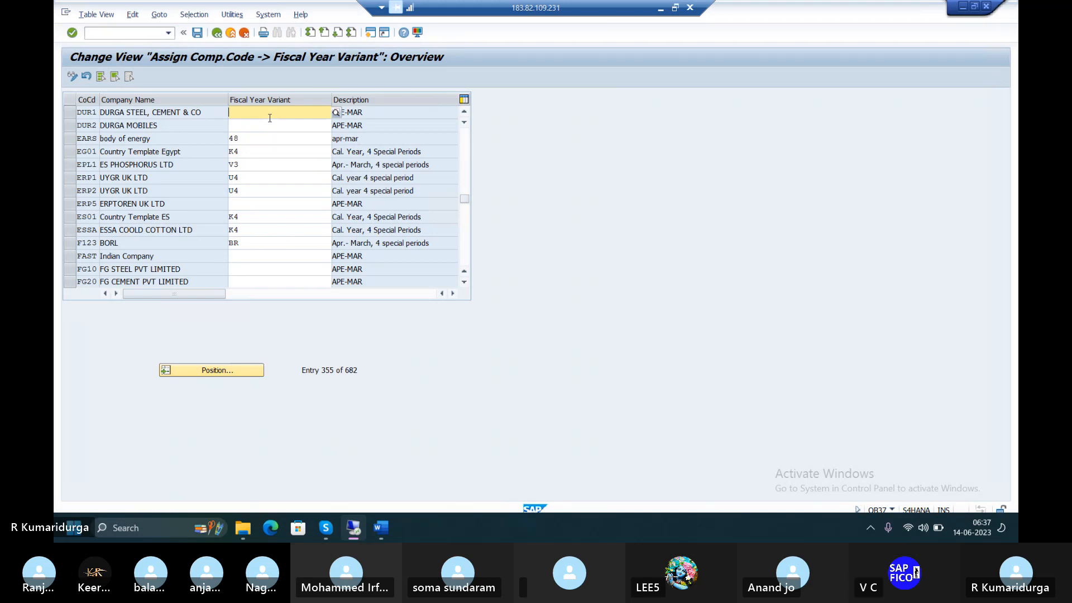
{"action": "left_click", "coordinate": [336, 112]}
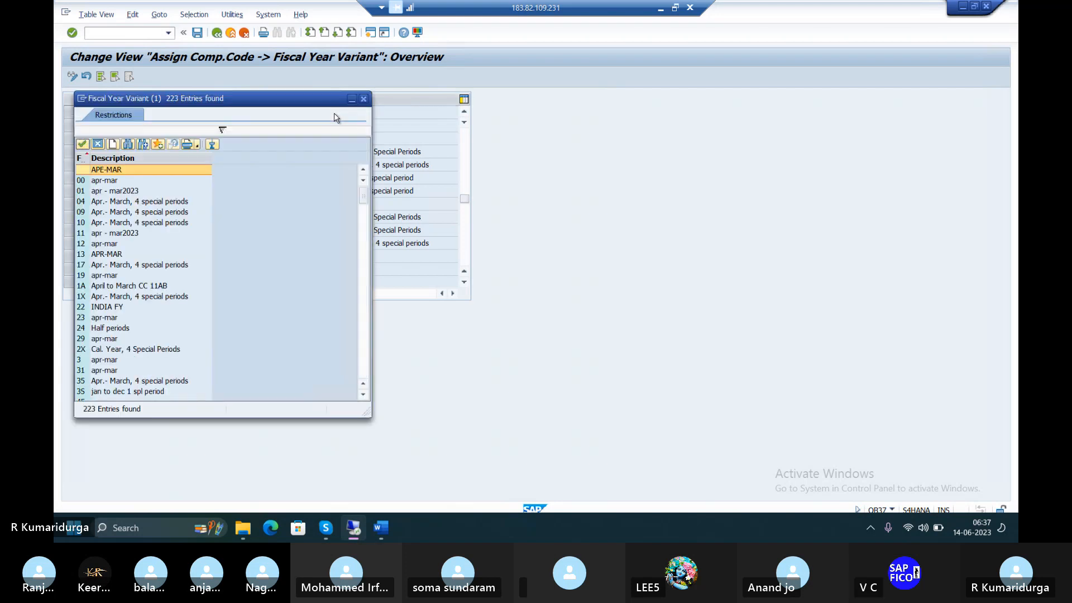
{"action": "scroll", "coordinate": [148, 298], "scroll_direction": "down", "scroll_amount": 6}
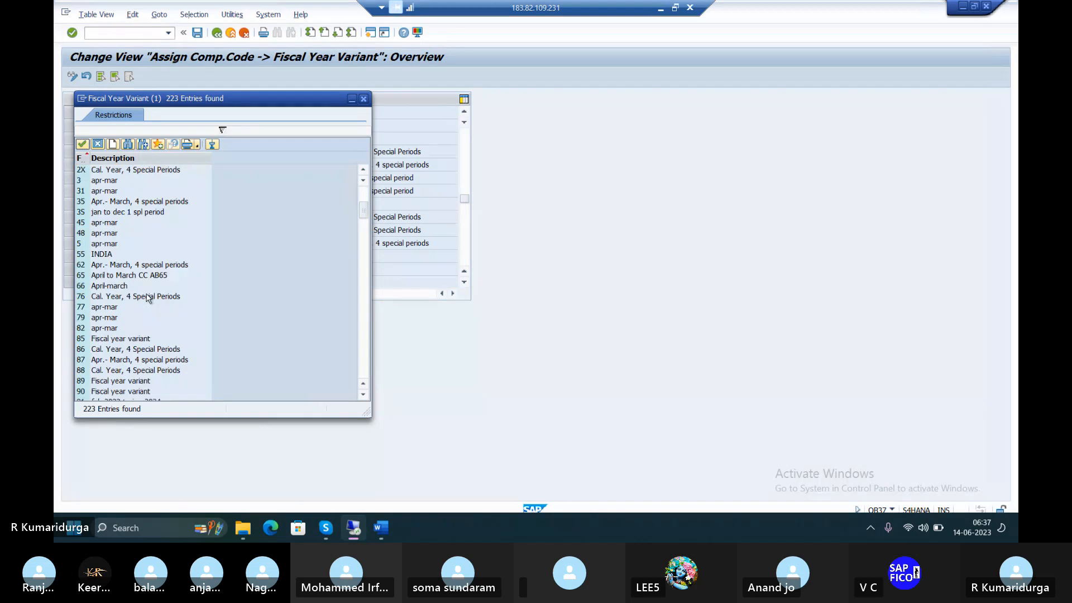
{"action": "scroll", "coordinate": [147, 298], "scroll_direction": "down", "scroll_amount": 8}
{"action": "scroll", "coordinate": [148, 297], "scroll_direction": "down", "scroll_amount": 10}
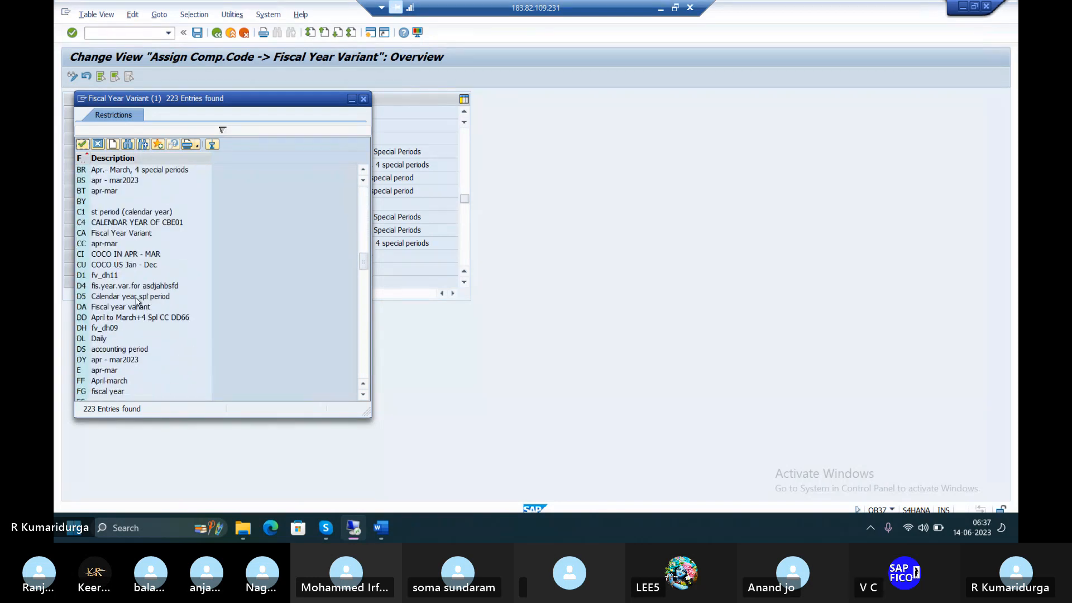
{"action": "left_click", "coordinate": [97, 362]}
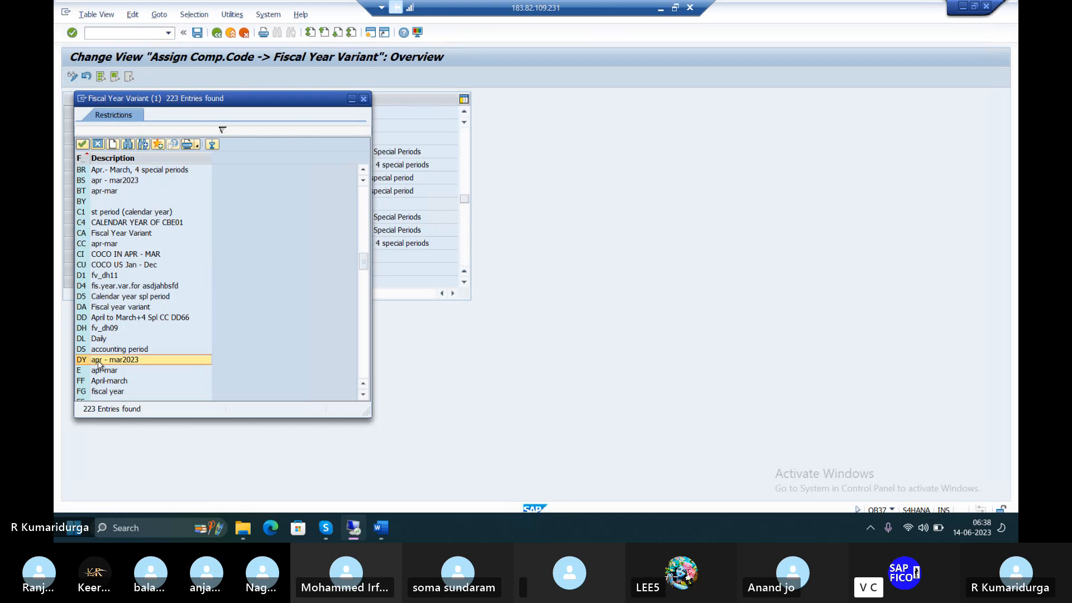
{"action": "double_click", "coordinate": [99, 362]}
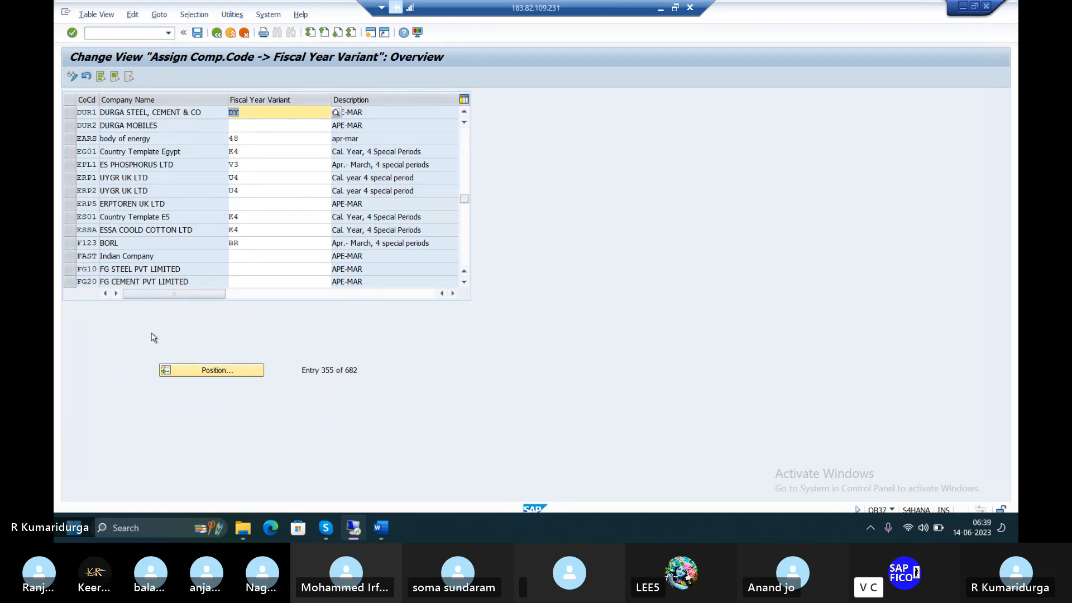
Step: Save the fiscal year variant assignment and confirm customizing request S4HK903397
{"action": "key", "text": "Return"}
{"action": "left_click", "coordinate": [197, 32]}
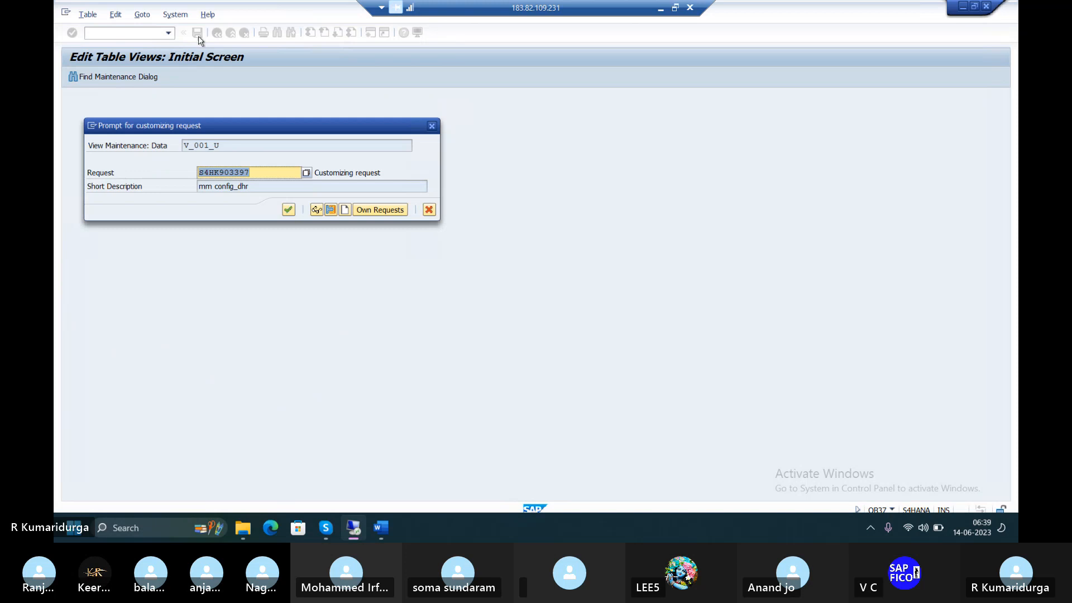
{"action": "left_click", "coordinate": [288, 212]}
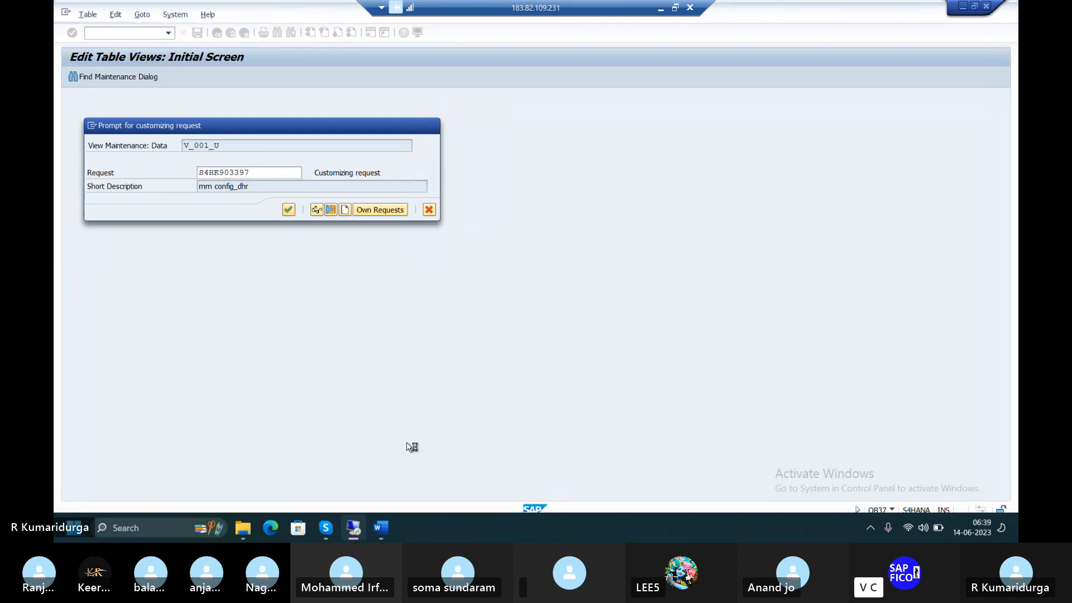
Step: Switch to the FICO GLOBAL SETTINGS document in Word and copy request number S4HK903397 from the OB29 line
{"action": "mouse_move", "coordinate": [381, 527]}
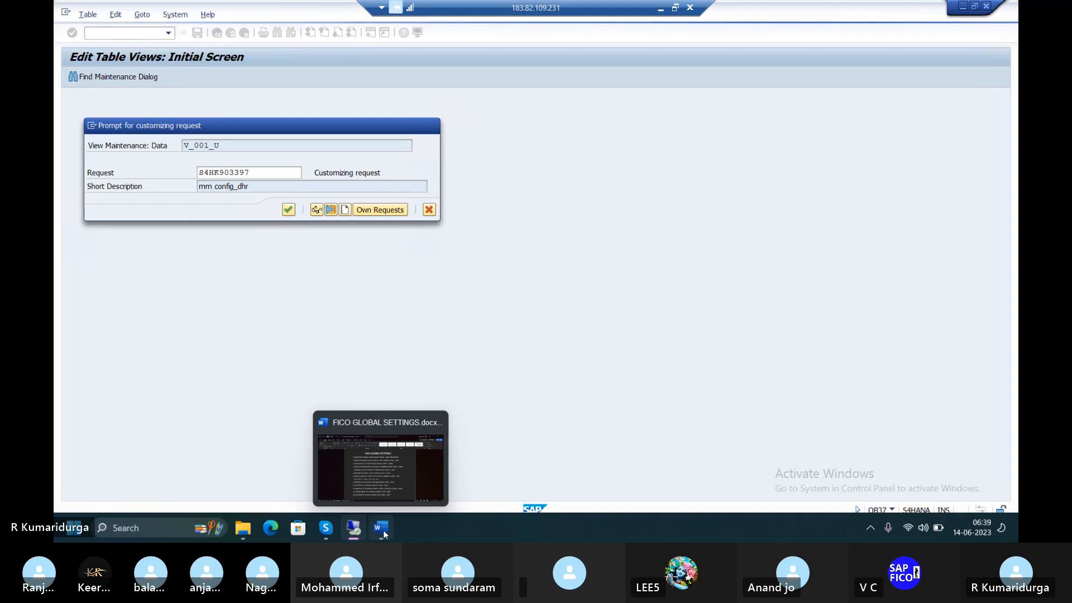
{"action": "left_click", "coordinate": [391, 484]}
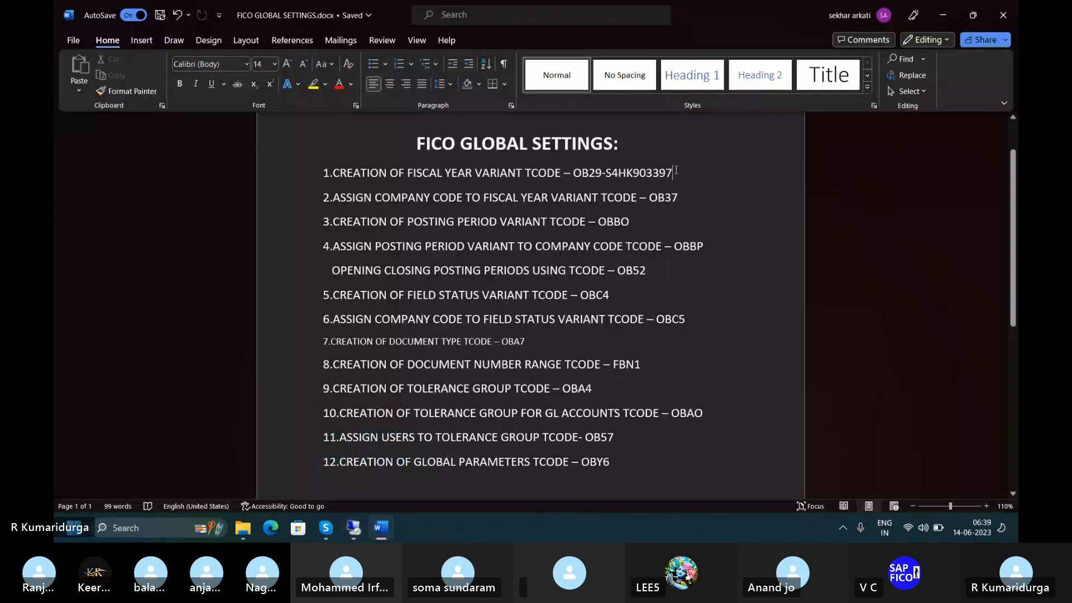
{"action": "key", "text": "shift+Left"}
{"action": "key", "text": "shift+Left"}
{"action": "key", "text": "shift+Left"}
{"action": "key", "text": "shift+Left"}
{"action": "key", "text": "shift+Left"}
{"action": "key", "text": "shift+Left"}
{"action": "key", "text": "shift+Left"}
{"action": "key", "text": "shift+Left"}
{"action": "key", "text": "shift+Left"}
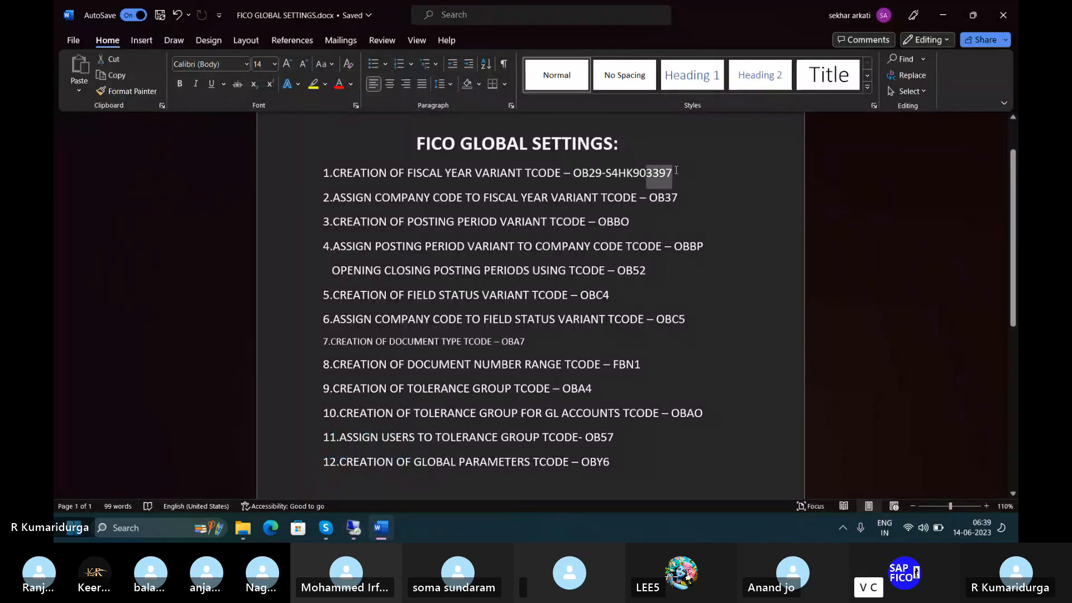
{"action": "key", "text": "shift+Left"}
{"action": "key", "text": "ctrl+c"}
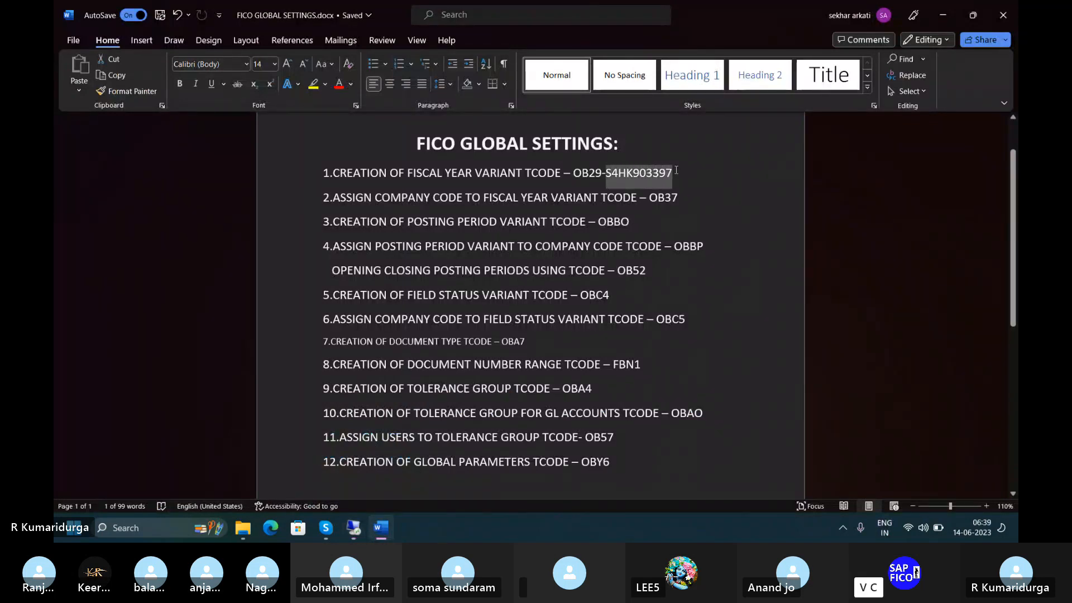
Step: Append "--" and the copied request number S4HK903397 after OB37 in line 2
{"action": "left_click", "coordinate": [676, 170]}
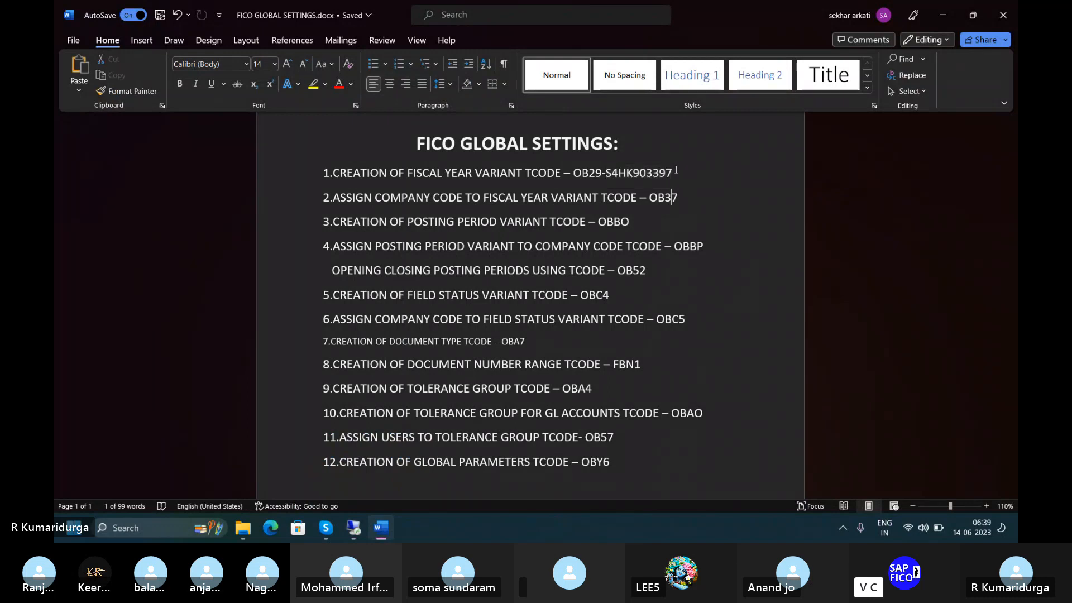
{"action": "type", "text": "--"}
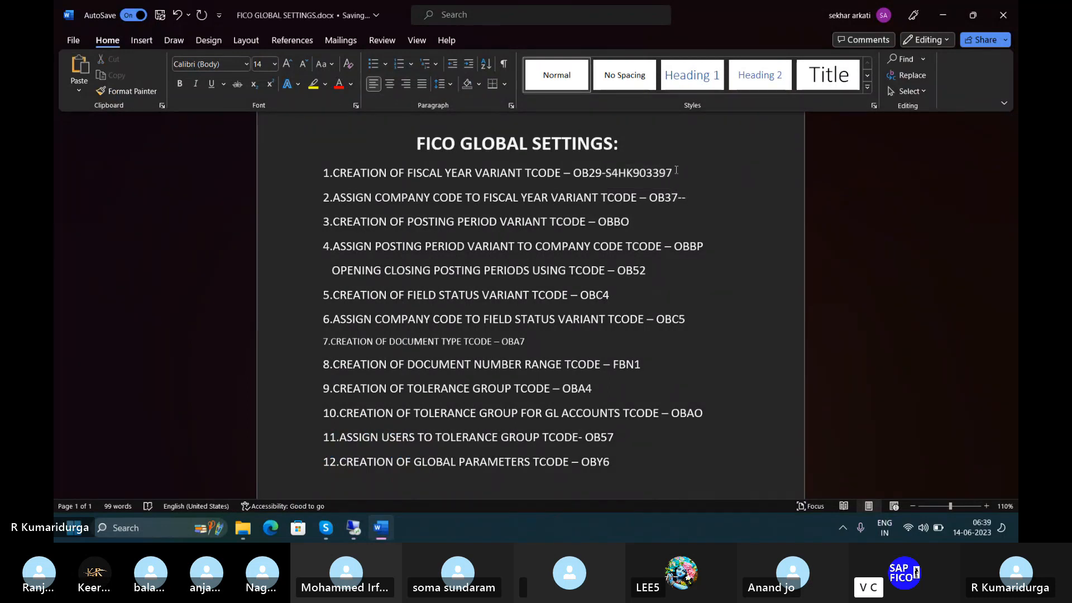
{"action": "key", "text": "ctrl+v"}
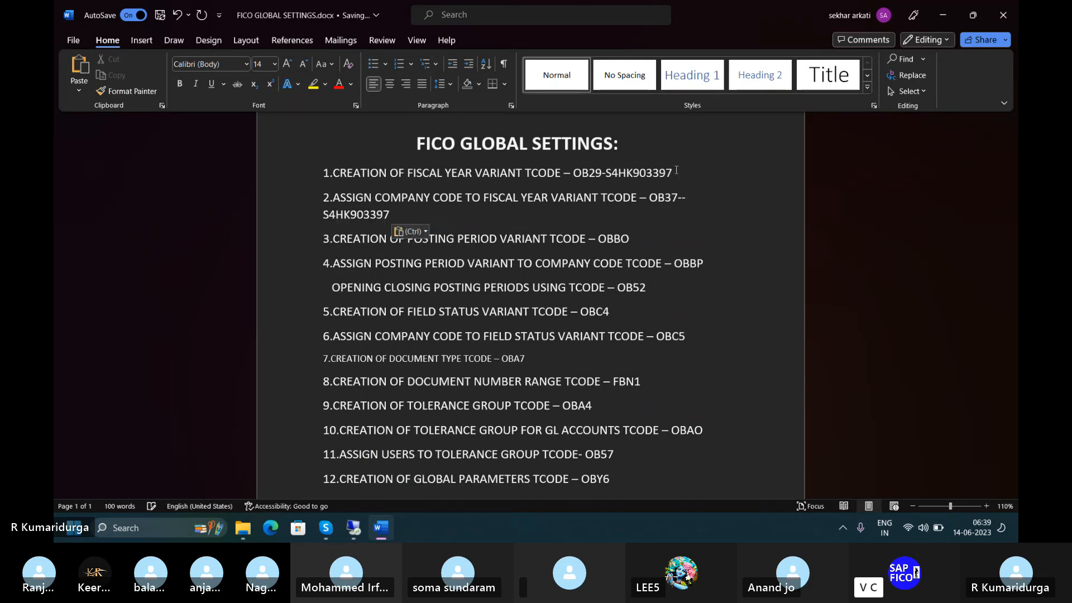
Step: Return to SAP and open transaction OBBO for defining posting period variants
{"action": "mouse_move", "coordinate": [354, 528]}
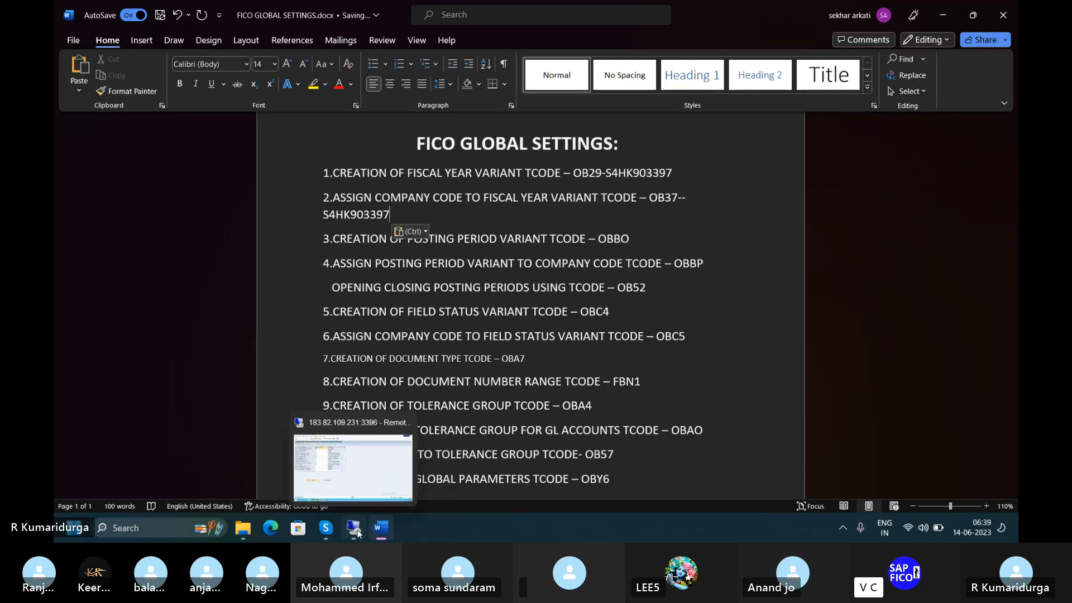
{"action": "left_click", "coordinate": [360, 457]}
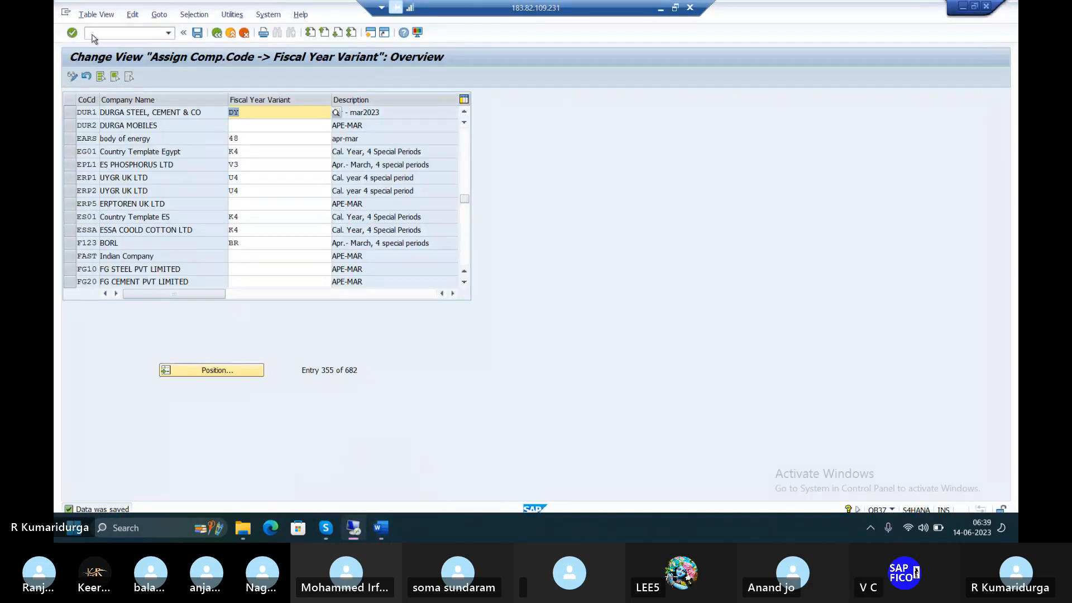
{"action": "type", "text": "/N"}
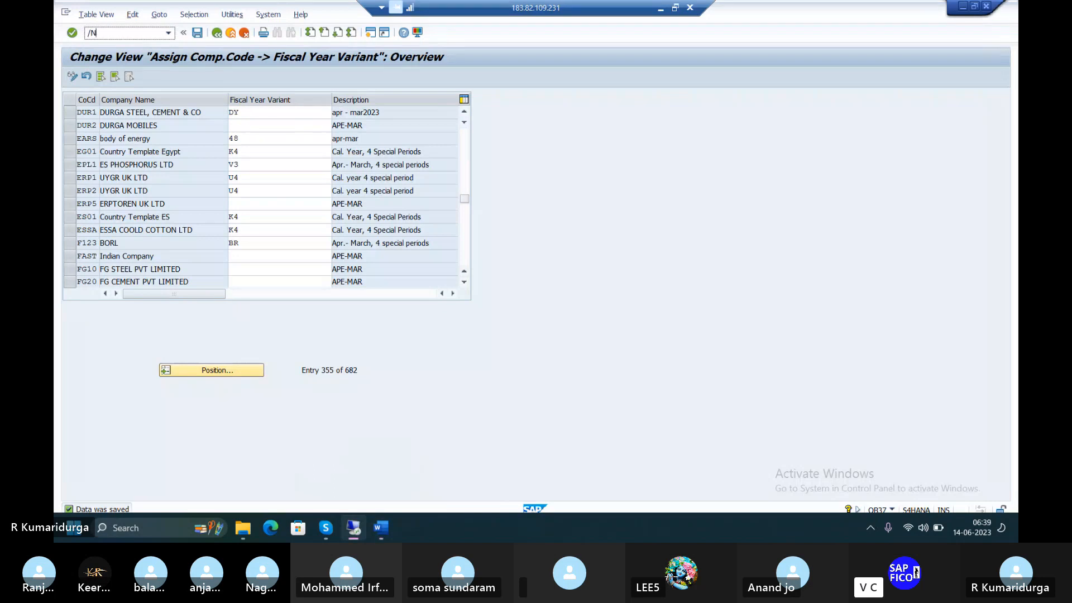
{"action": "type", "text": "OBBO"}
{"action": "key", "text": "Return"}
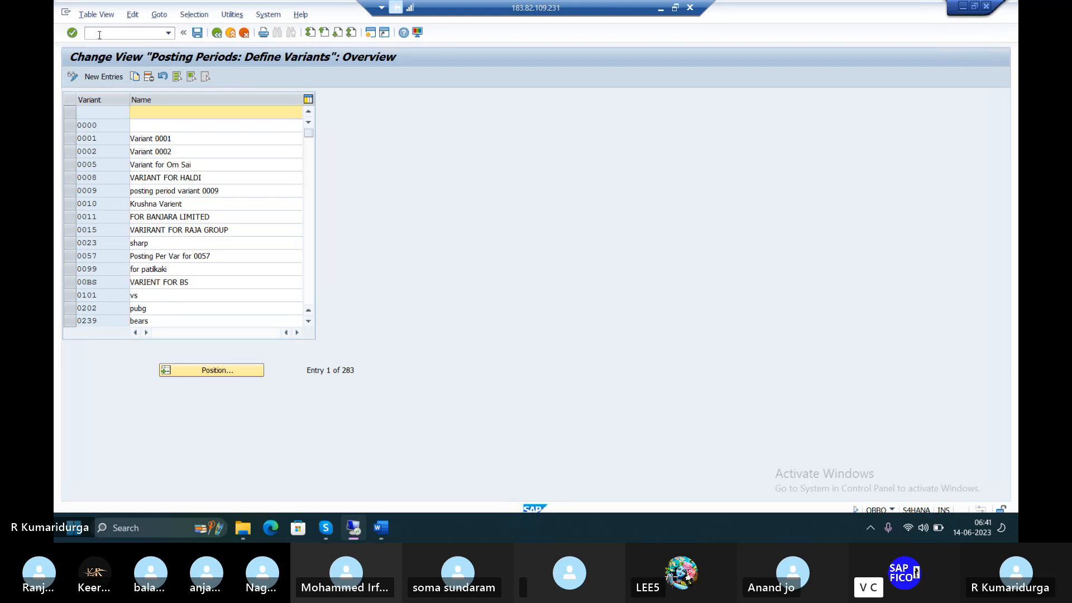
Step: Add a new posting period variant PPVD with the name "POSTING PERIOD VARIENT -DUR1"
{"action": "left_click", "coordinate": [98, 79]}
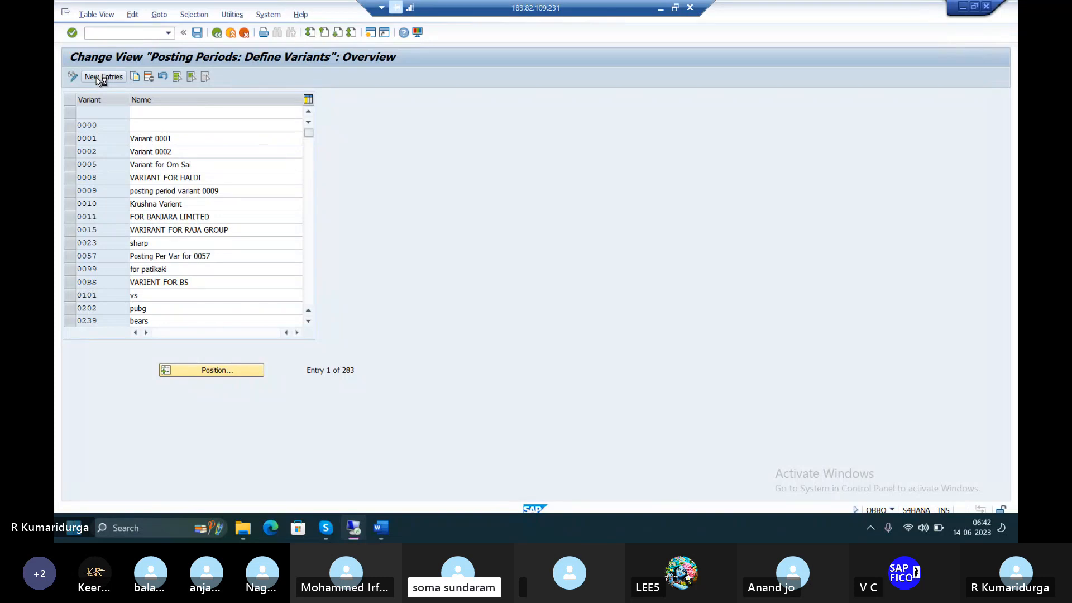
{"action": "left_click", "coordinate": [100, 77]}
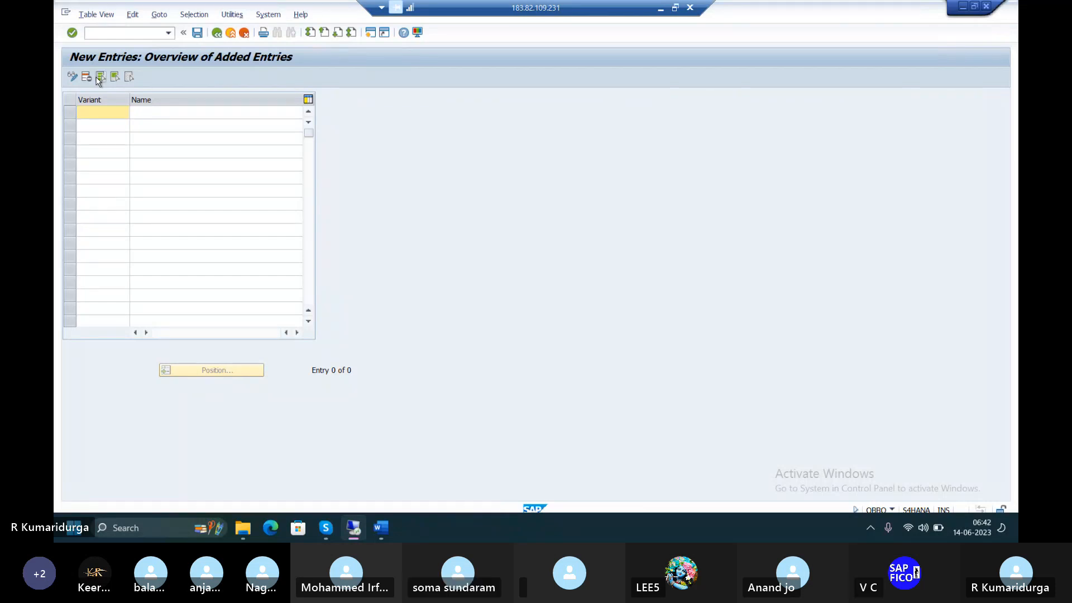
{"action": "type", "text": "PVD"}
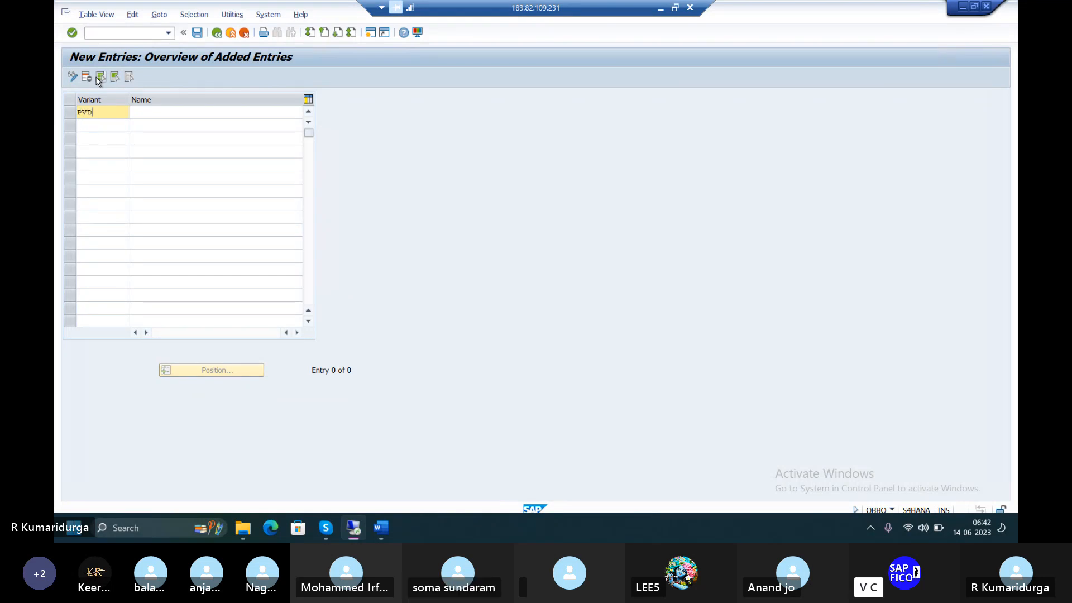
{"action": "key", "text": "BackSpace"}
{"action": "key", "text": "BackSpace"}
{"action": "type", "text": "PP"}
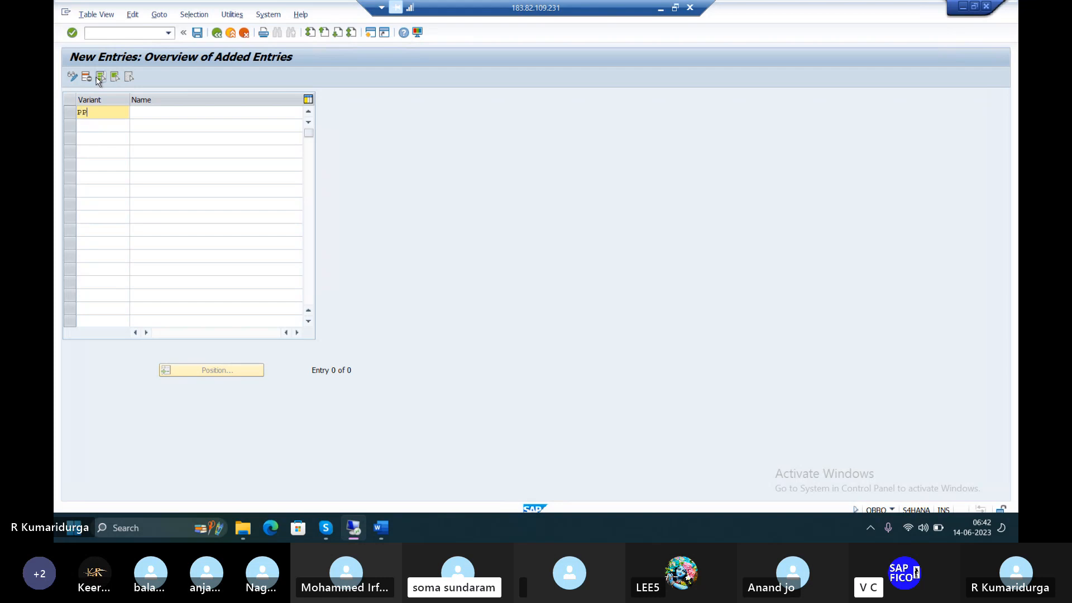
{"action": "type", "text": "V"}
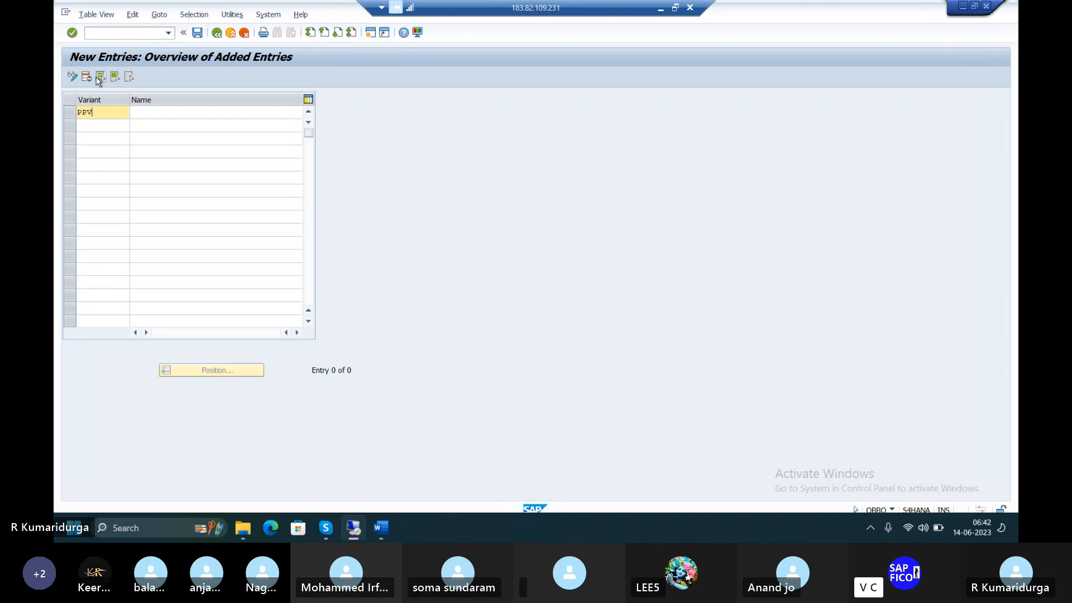
{"action": "type", "text": "D"}
{"action": "key", "text": "Tab"}
{"action": "type", "text": "P"}
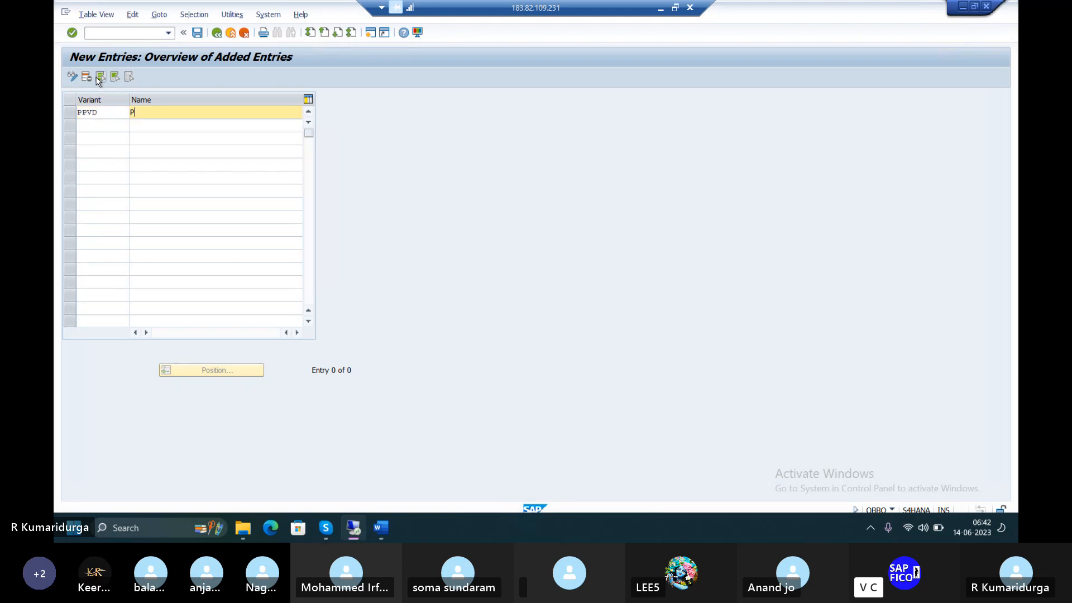
{"action": "type", "text": "OSTING"}
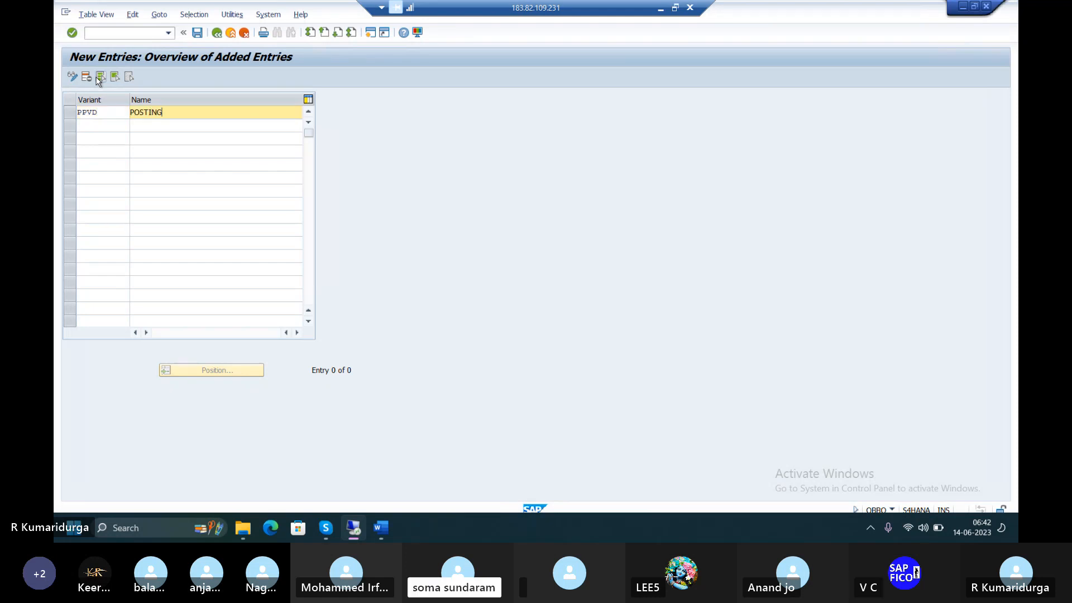
{"action": "type", "text": " PERIOD VARIENT -DUR1"}
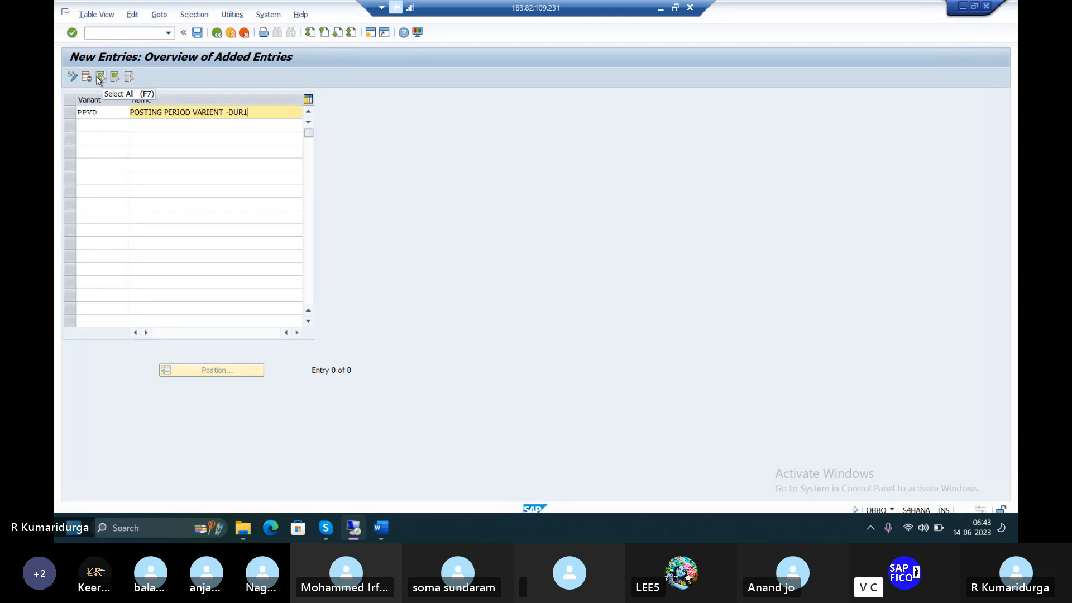
Step: Save the posting period variant PPVD and confirm customizing request S4HK903397
{"action": "left_click", "coordinate": [99, 79]}
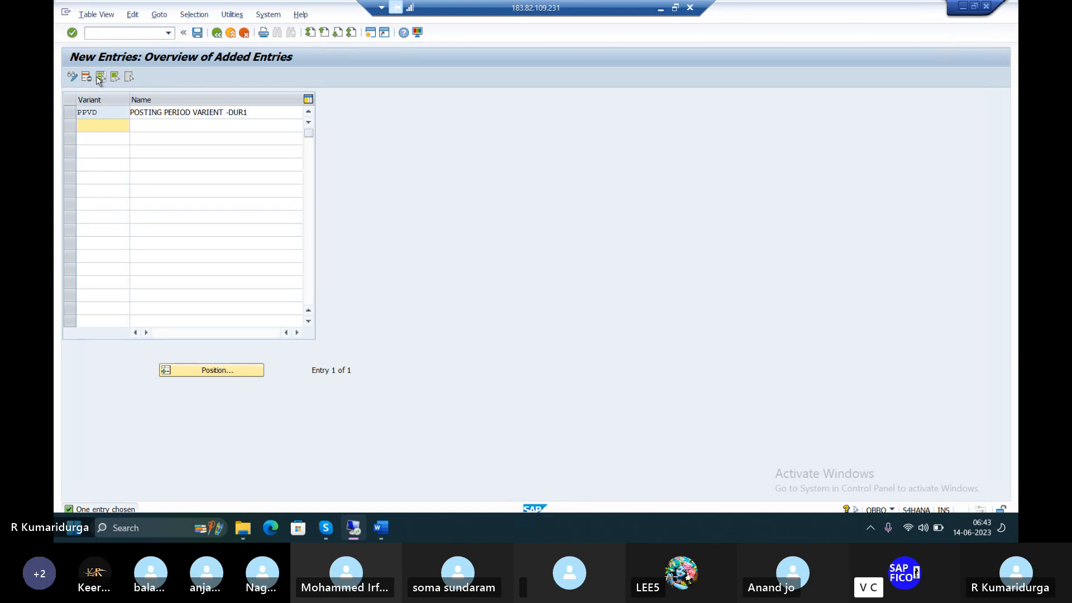
{"action": "left_click", "coordinate": [197, 34]}
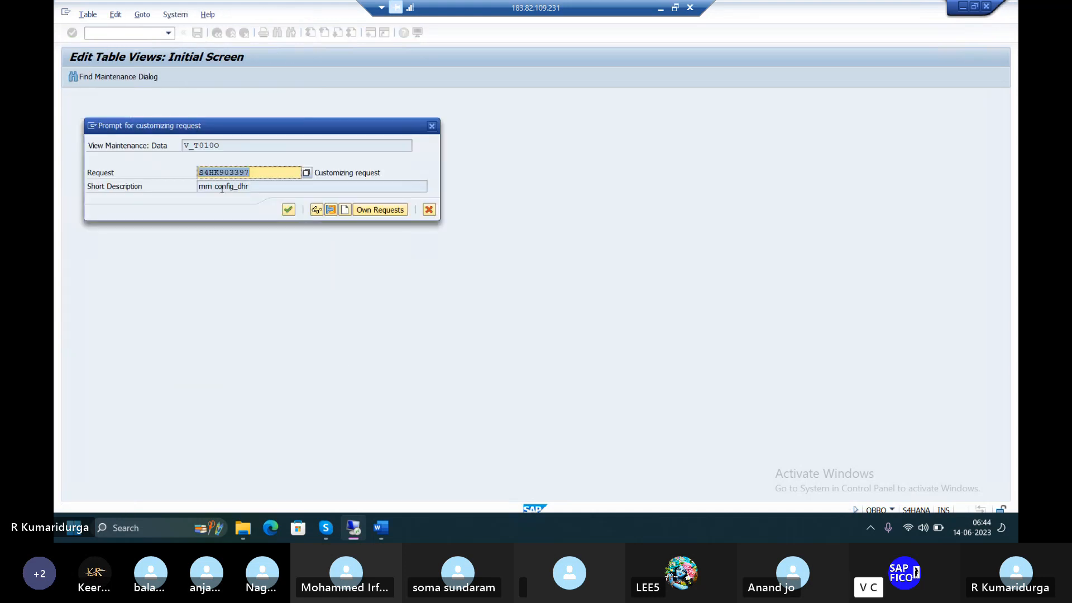
{"action": "left_click", "coordinate": [288, 210]}
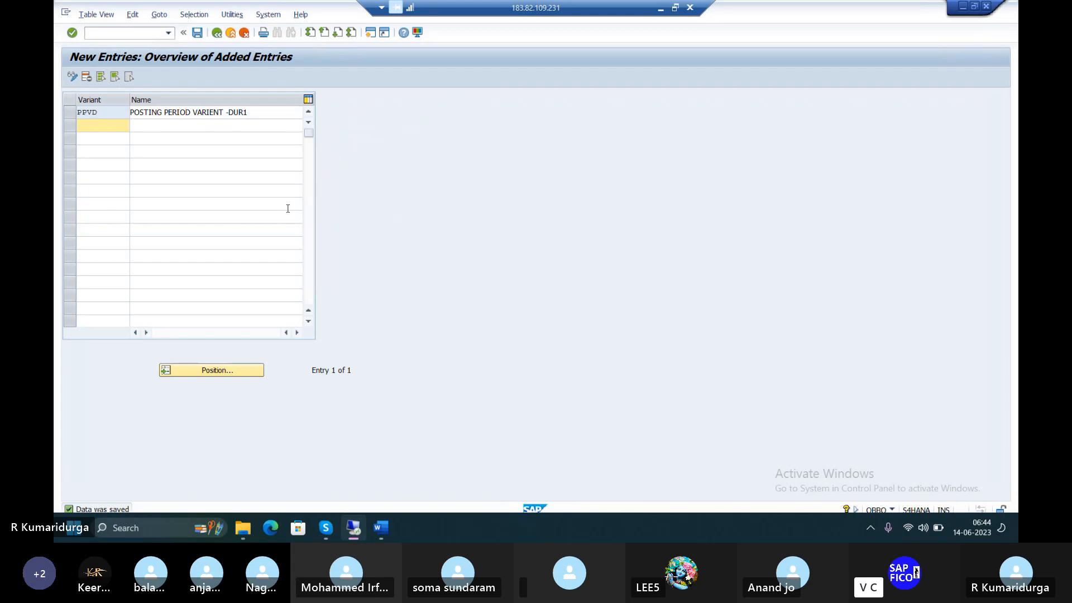
Step: Switch to Word and append "--- S4HK903397" after OBBO in line 3 of the settings list
{"action": "mouse_move", "coordinate": [389, 531]}
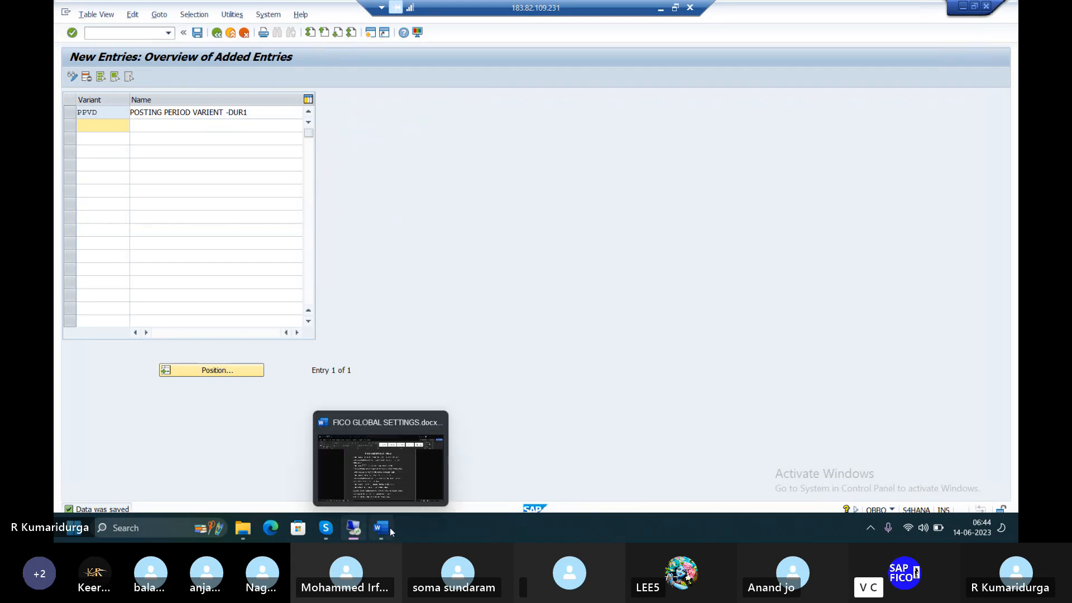
{"action": "left_click", "coordinate": [407, 471]}
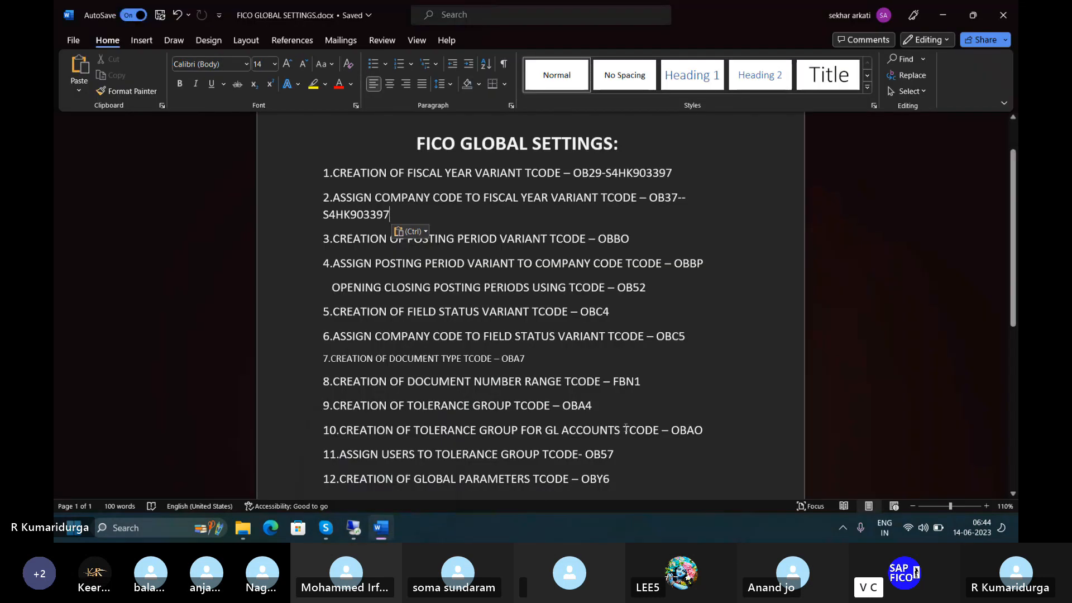
{"action": "left_click", "coordinate": [635, 239]}
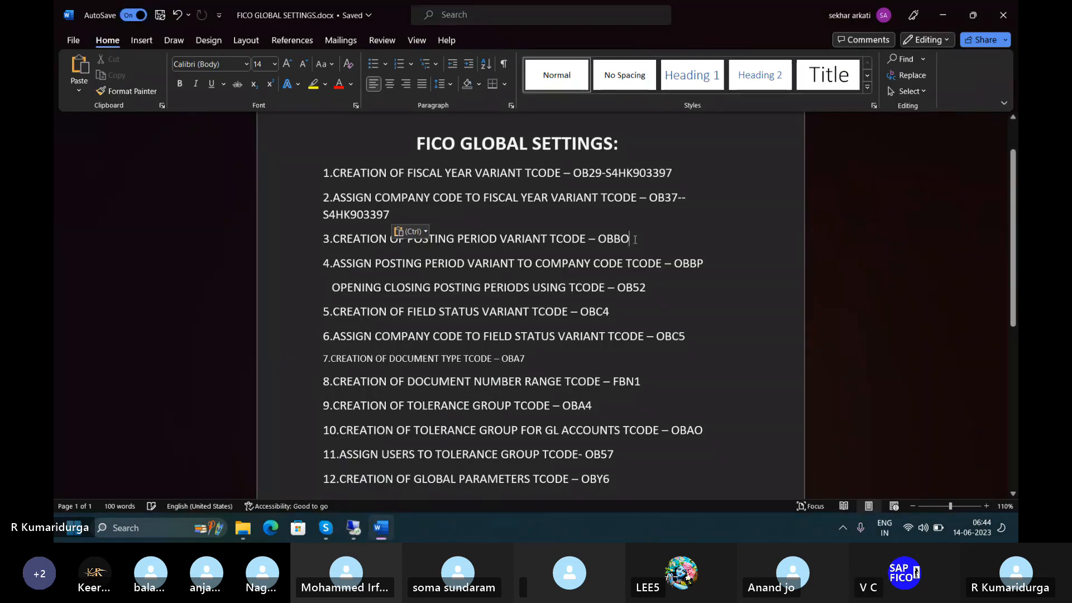
{"action": "type", "text": "--"}
{"action": "type", "text": "S4HK903397"}
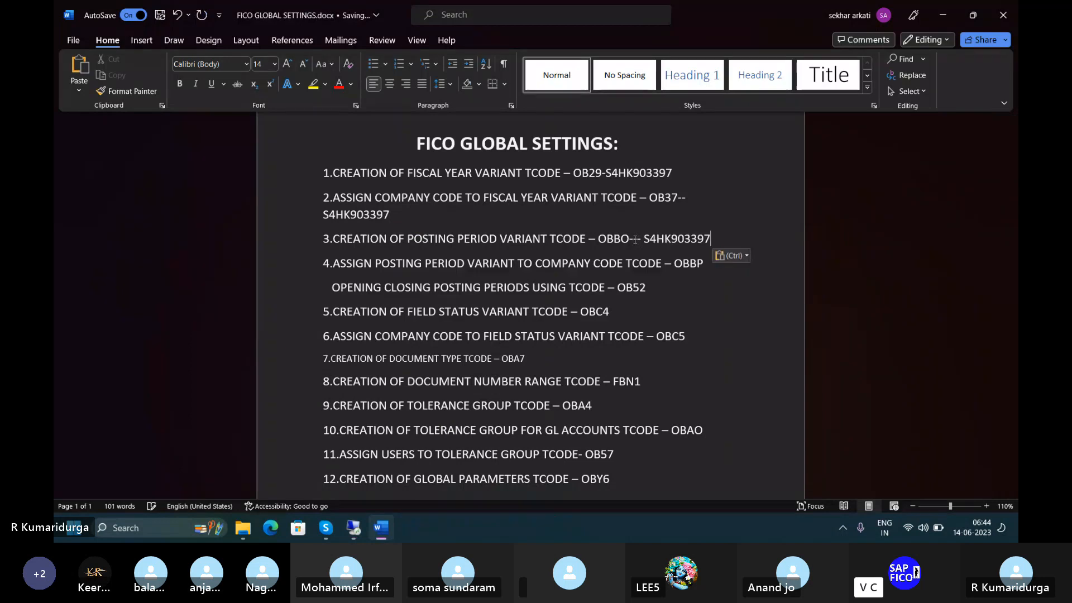
{"action": "left_click", "coordinate": [710, 266]}
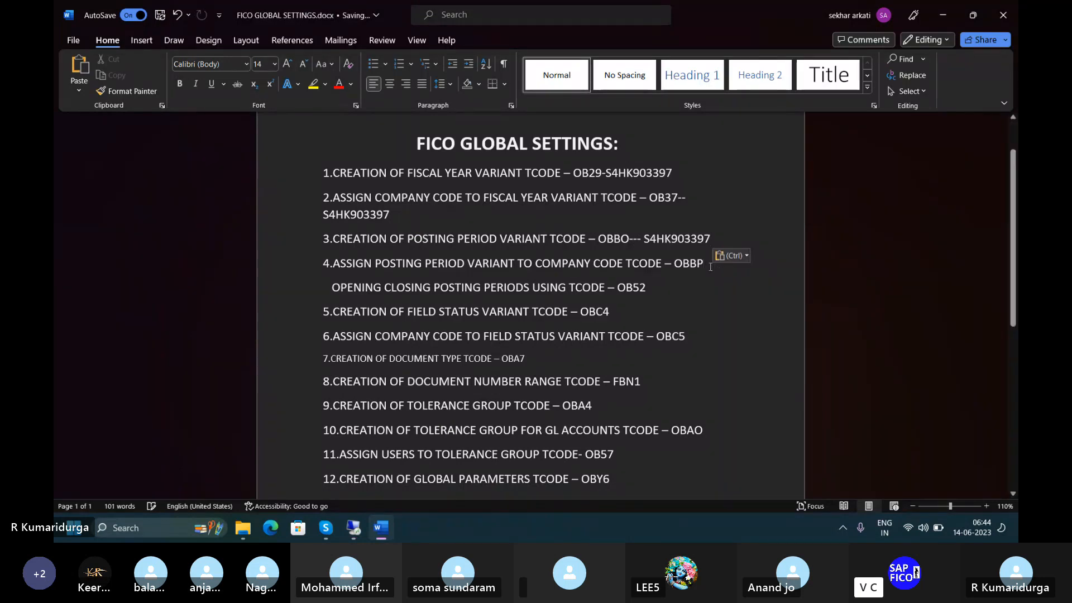
Step: Return to SAP and open transaction OBBP for assigning company codes to posting period variants
{"action": "mouse_move", "coordinate": [354, 527]}
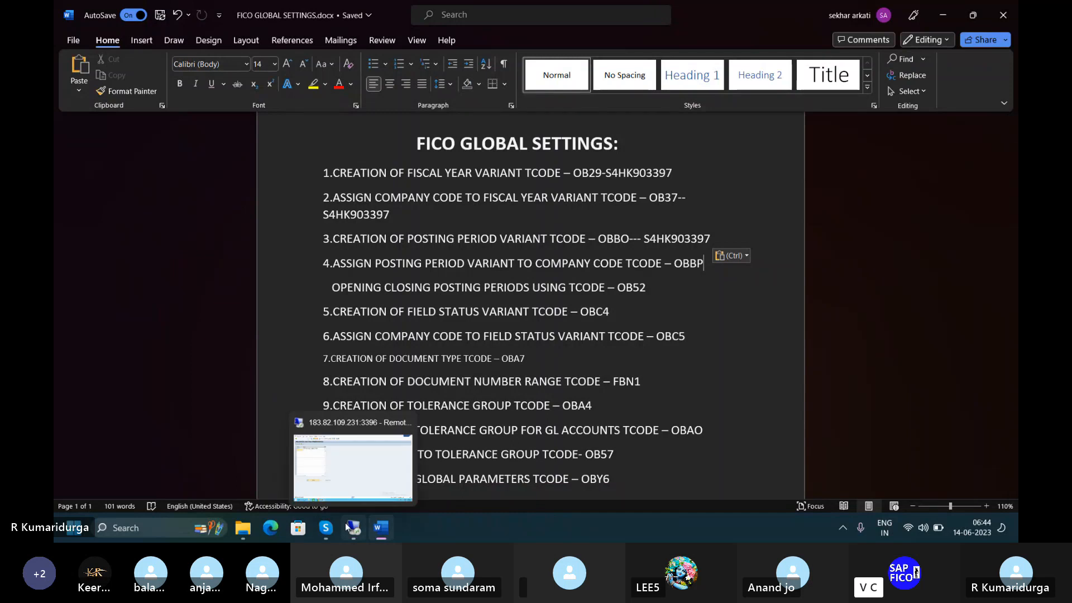
{"action": "left_click", "coordinate": [361, 489]}
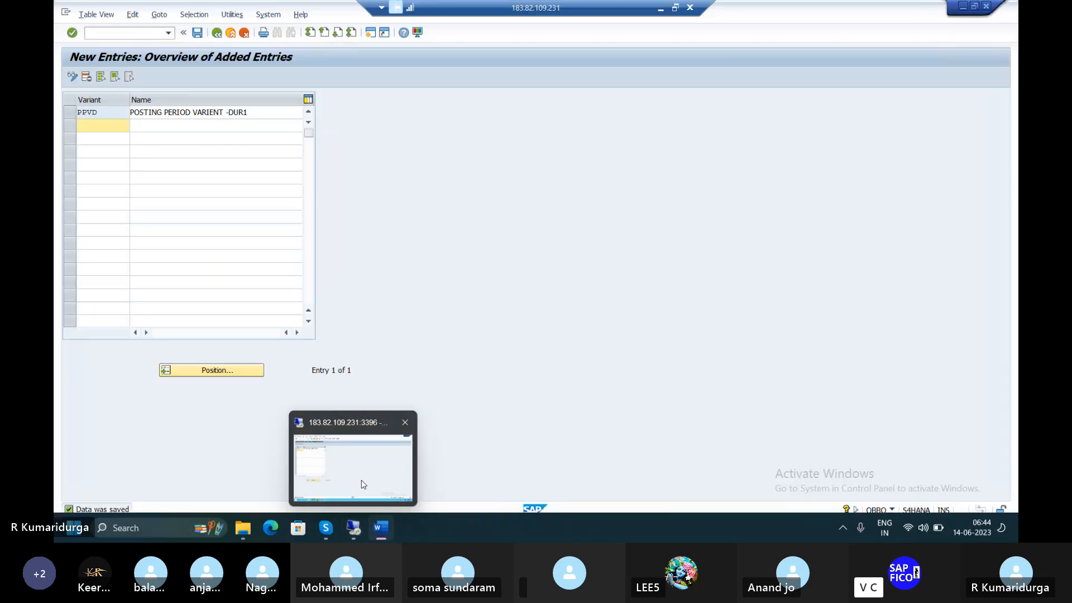
{"action": "left_click", "coordinate": [93, 35]}
{"action": "type", "text": "/N"}
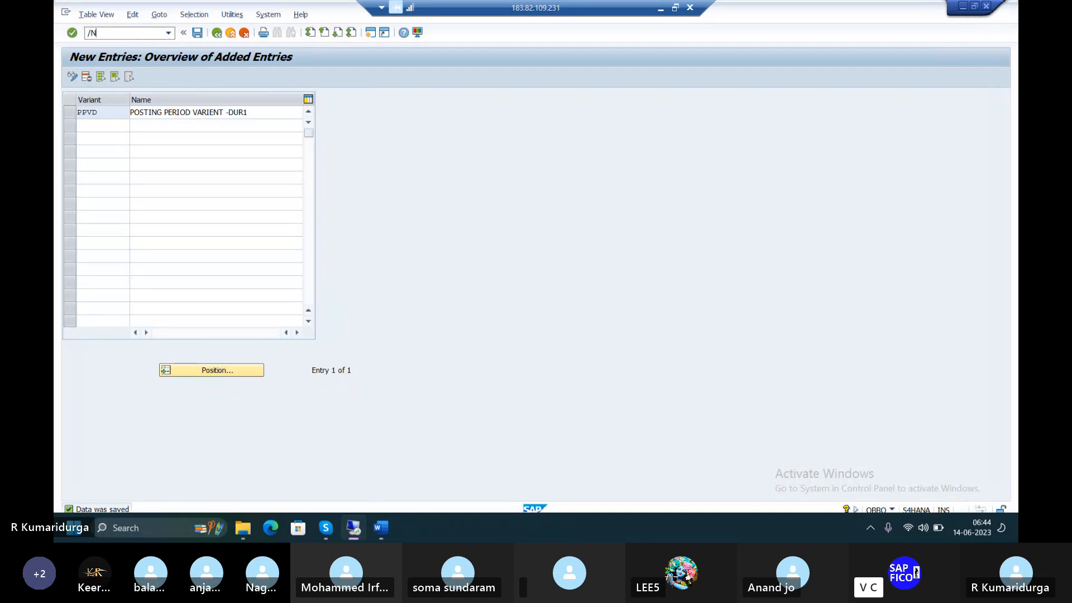
{"action": "type", "text": "OBBP"}
{"action": "key", "text": "Return"}
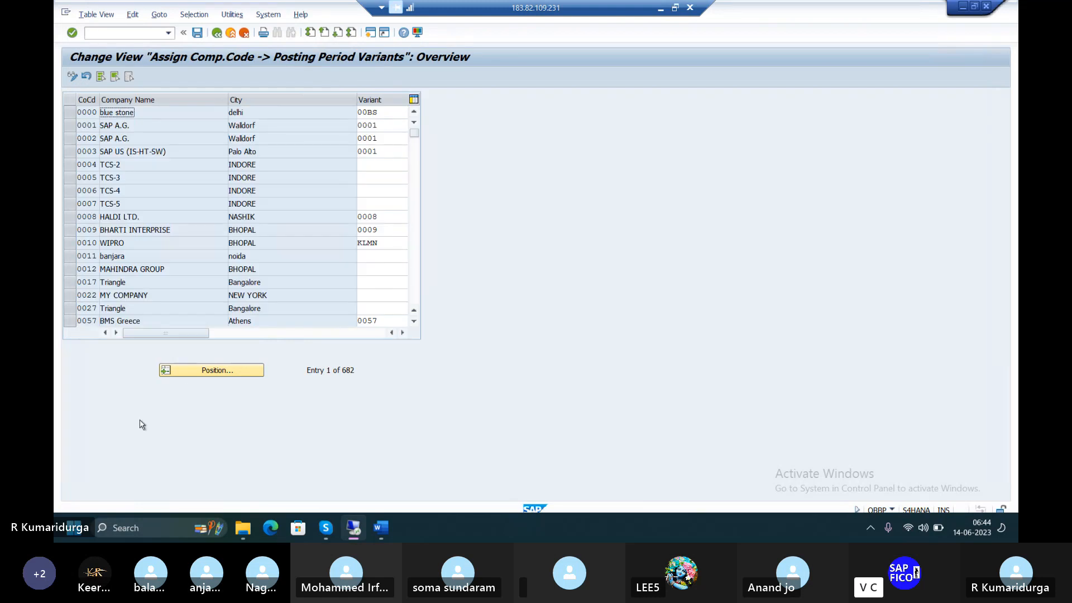
Step: Position the company code overview at company code DUR1
{"action": "left_click", "coordinate": [217, 371]}
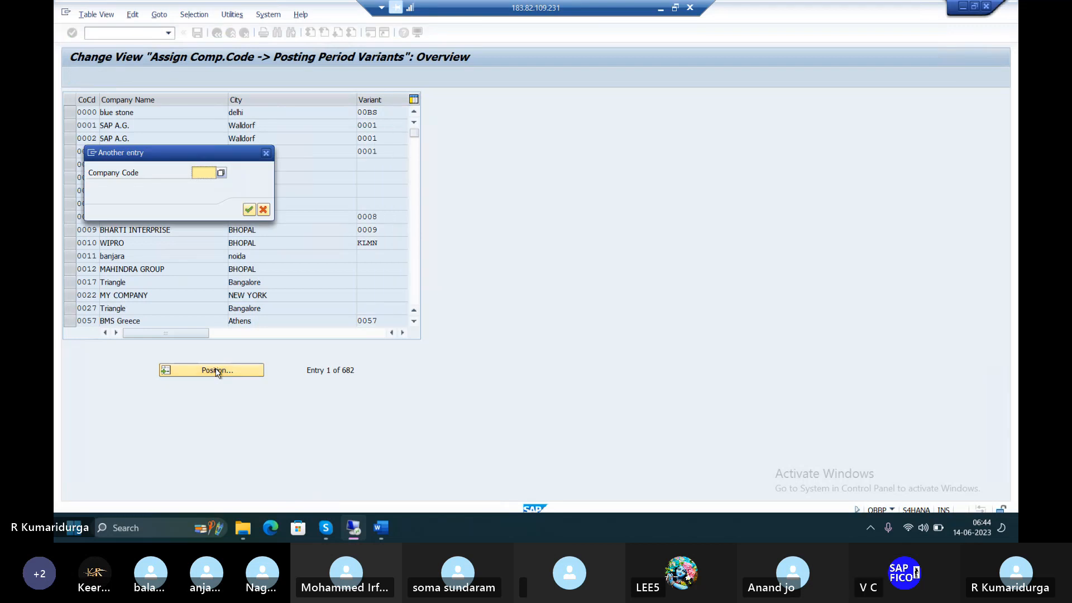
{"action": "type", "text": "DUR"}
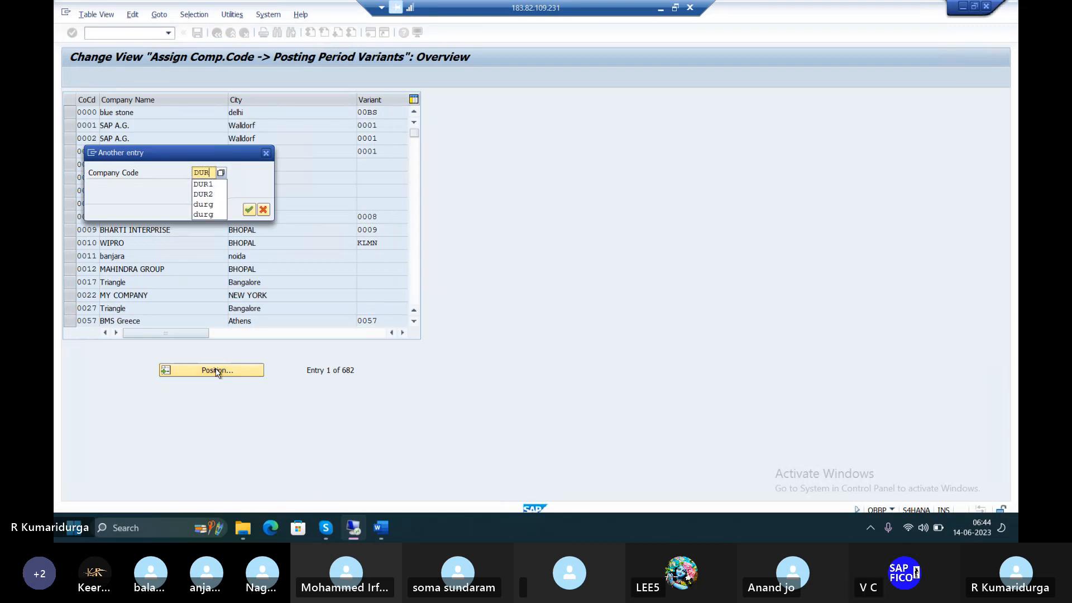
{"action": "type", "text": "1"}
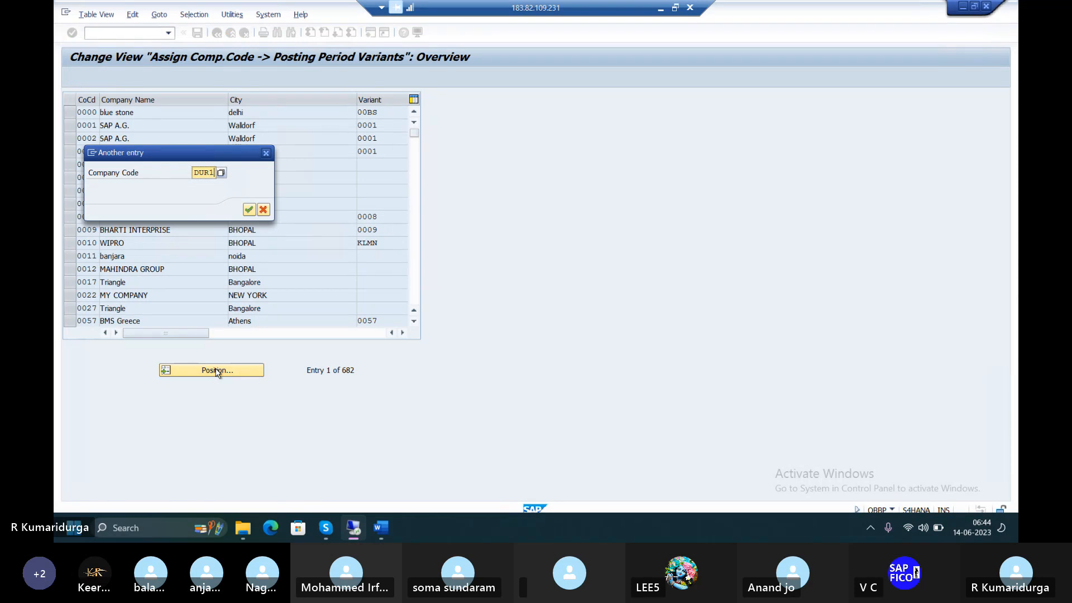
{"action": "key", "text": "Return"}
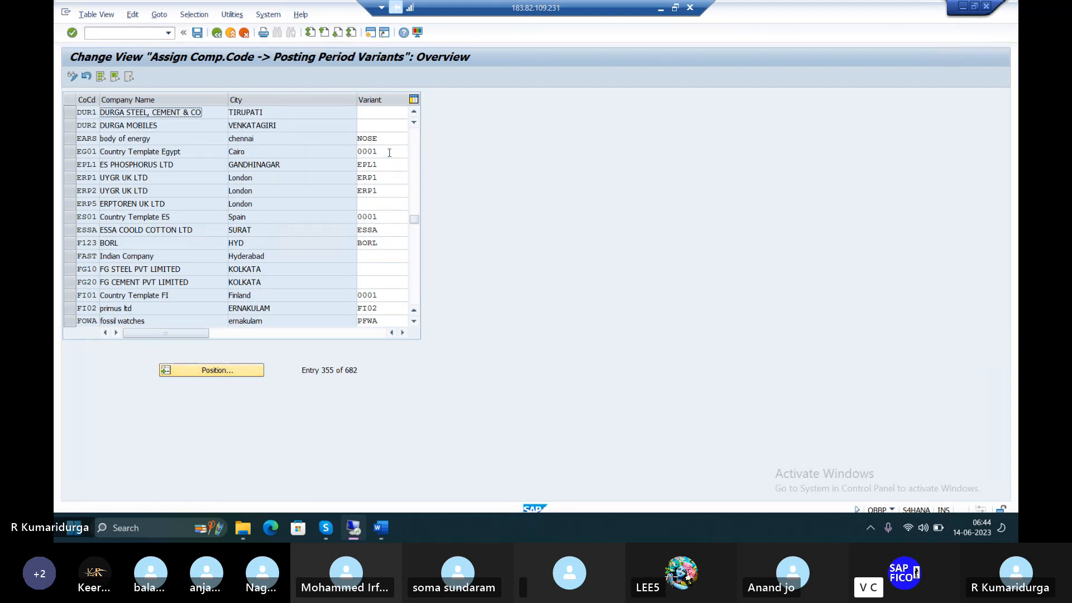
Step: Find variant PPVD among the possible values, assign it to company code DUR1, and save under customizing request S4HK903397
{"action": "left_click", "coordinate": [362, 112]}
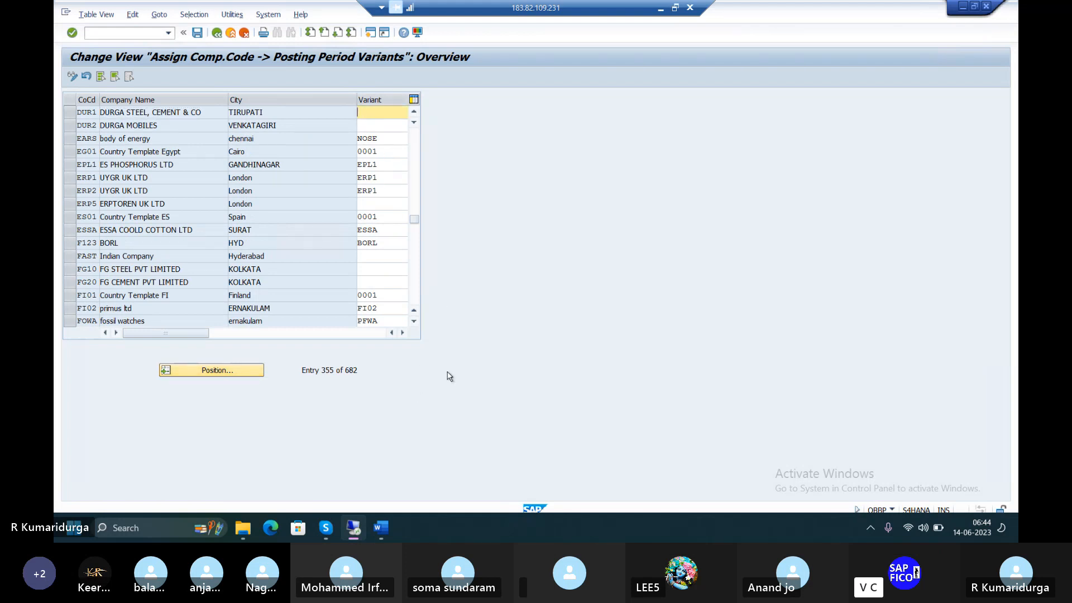
{"action": "left_click", "coordinate": [402, 333]}
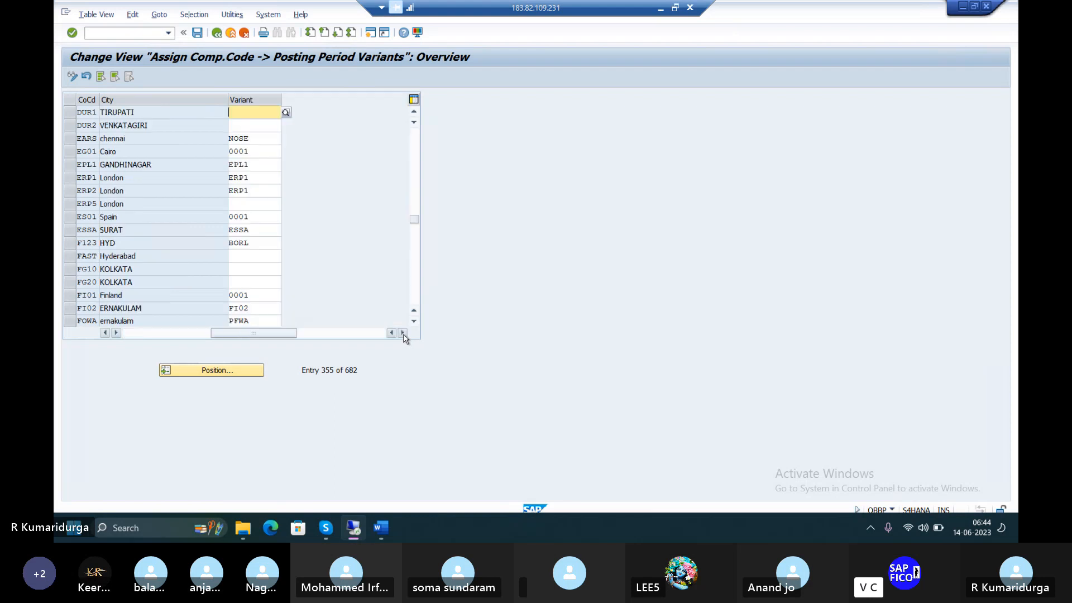
{"action": "left_click", "coordinate": [286, 113]}
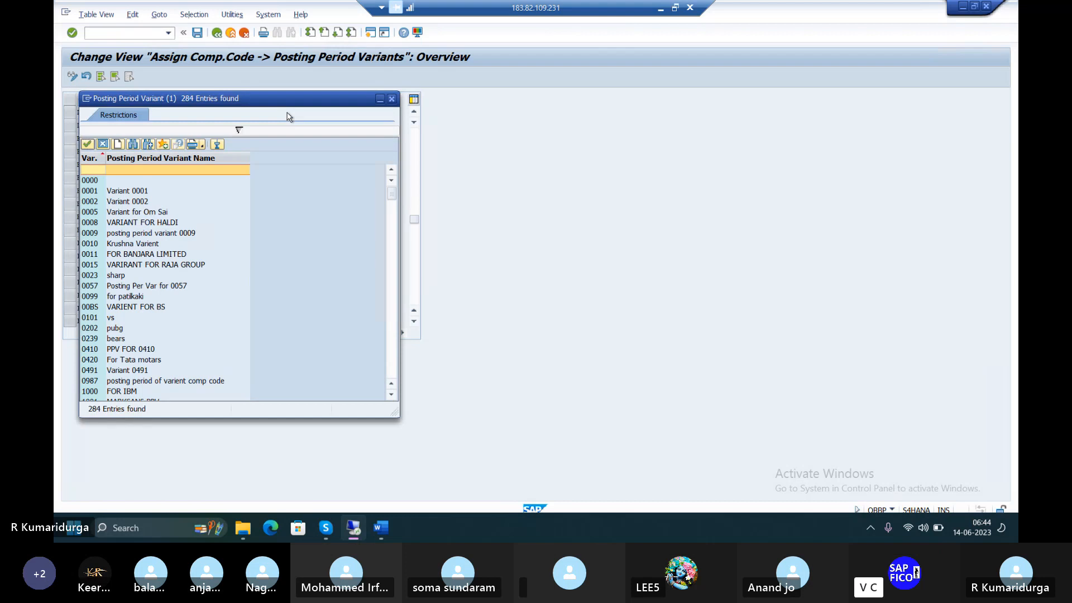
{"action": "key", "text": "ctrl+f"}
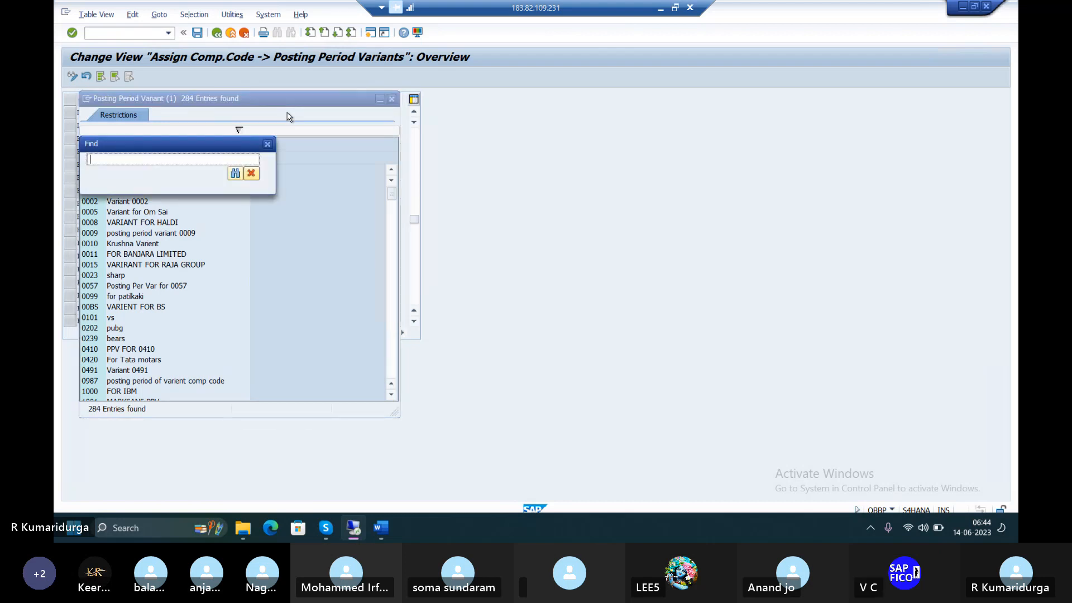
{"action": "type", "text": "PP"}
{"action": "key", "text": "Return"}
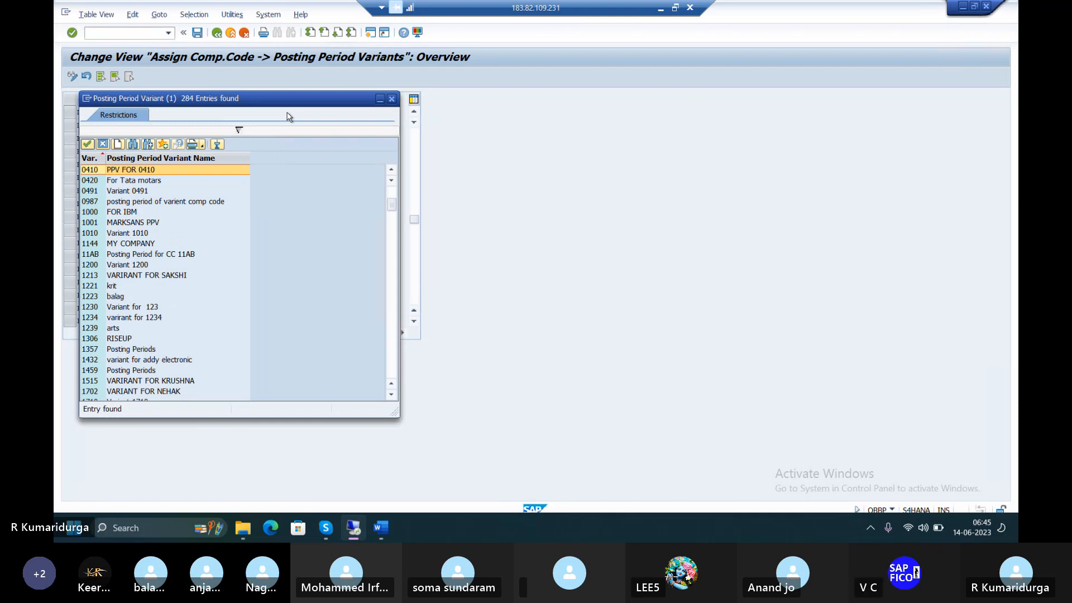
{"action": "key", "text": "ctrl+f"}
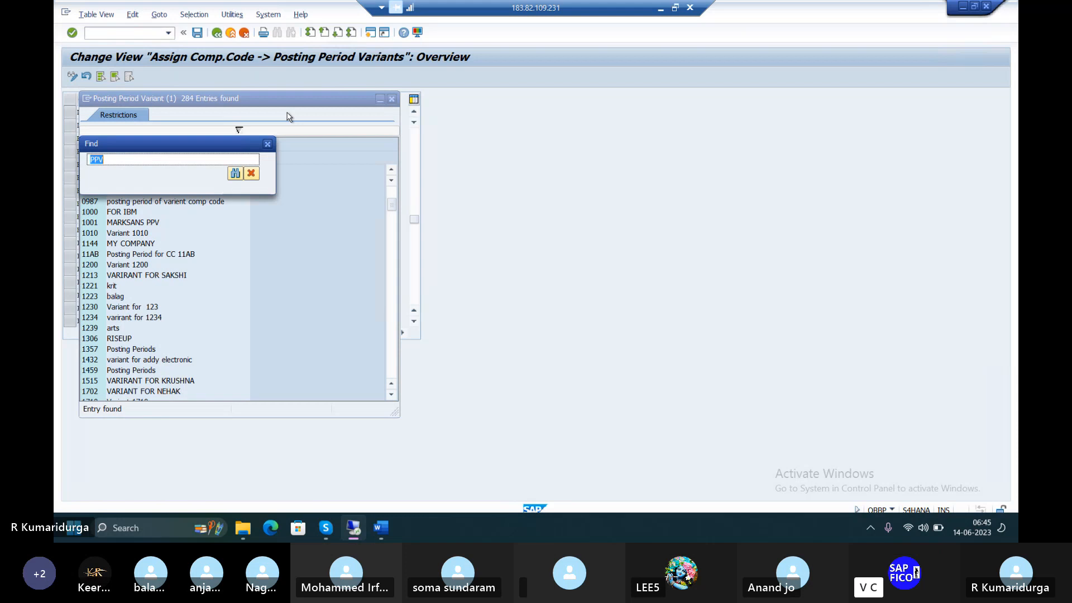
{"action": "key", "text": "Right"}
{"action": "type", "text": "D"}
{"action": "key", "text": "Return"}
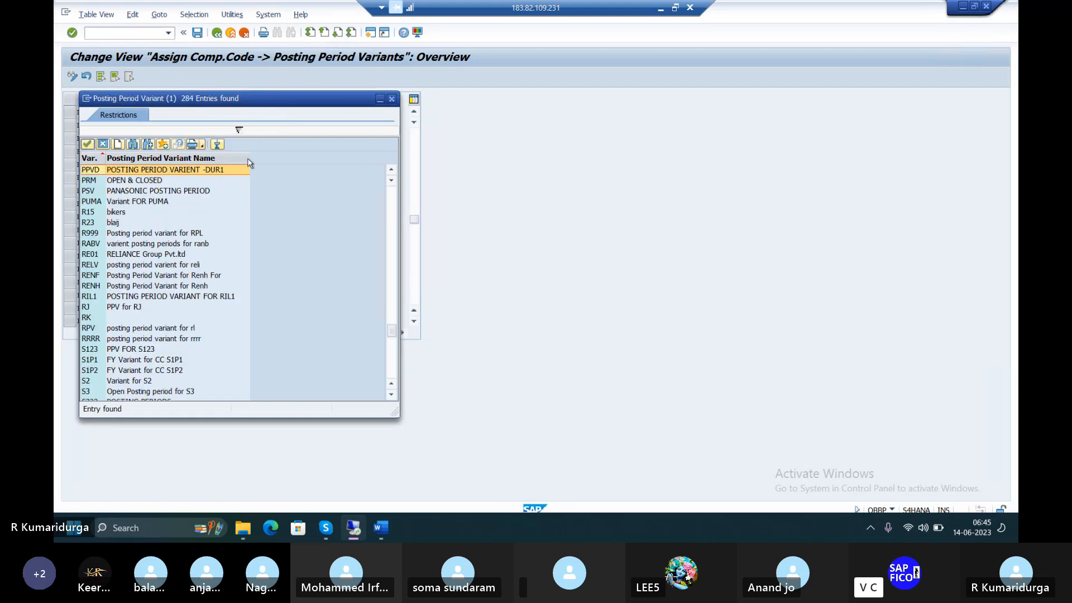
{"action": "double_click", "coordinate": [144, 170]}
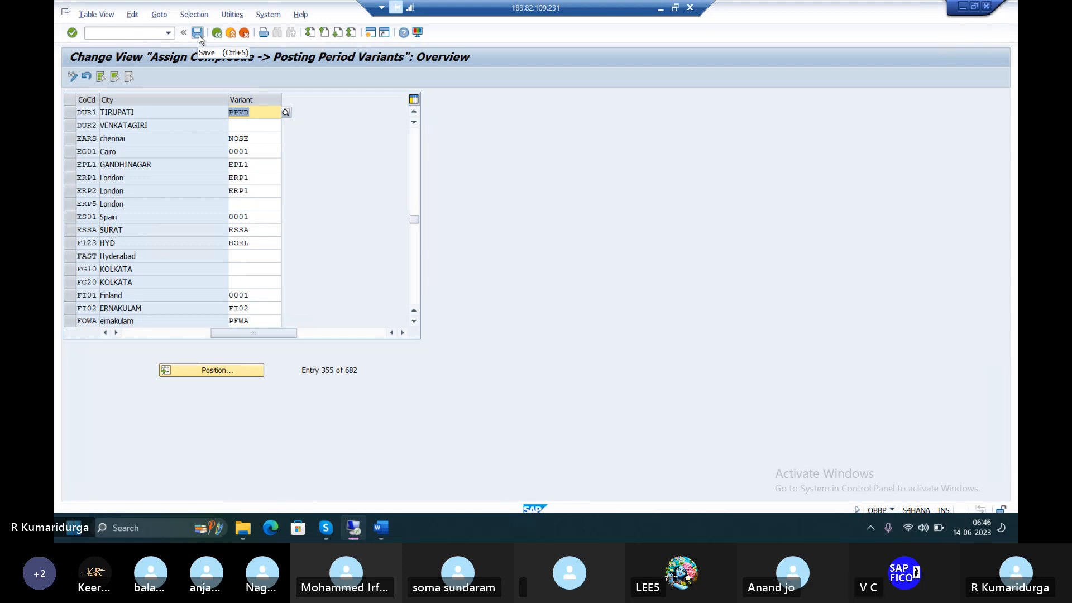
{"action": "left_click", "coordinate": [198, 35]}
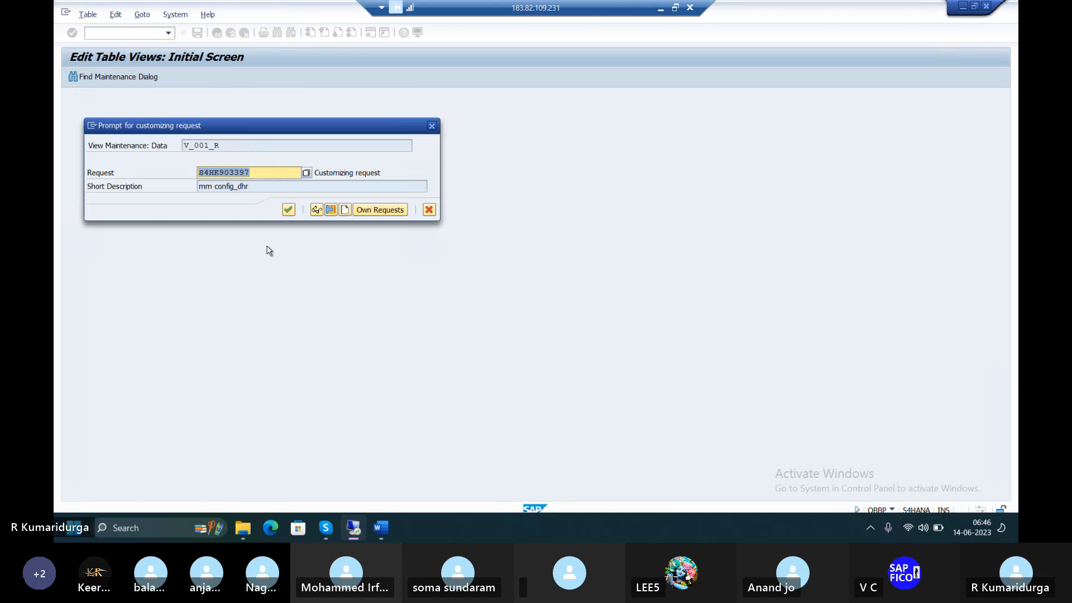
{"action": "left_click", "coordinate": [289, 210]}
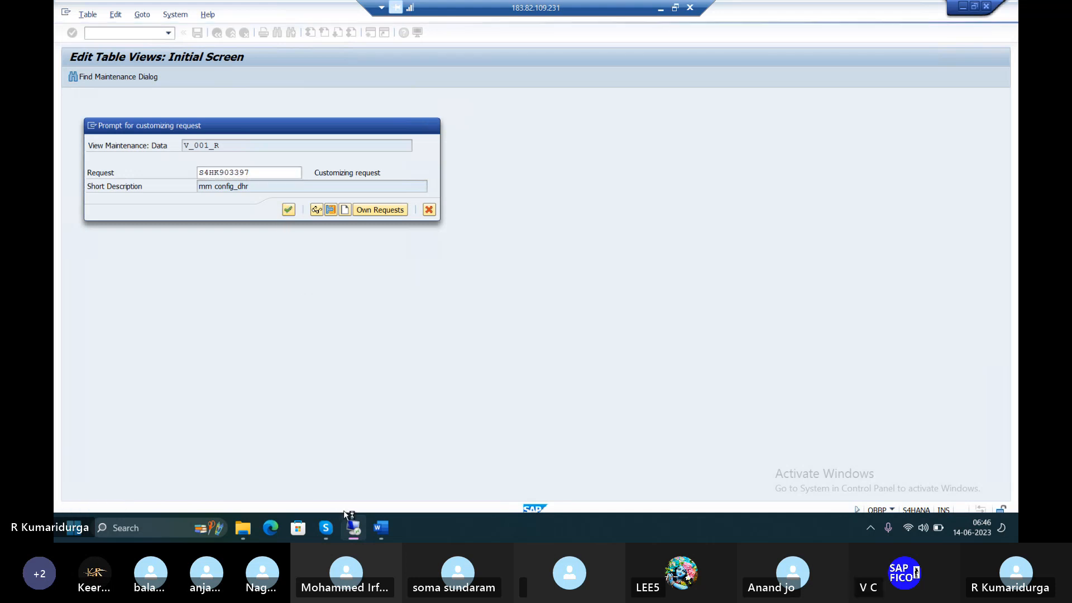
Step: Switch to Word and append "-- S4HK903397" after OBBP in line 4 of the settings list
{"action": "mouse_move", "coordinate": [385, 528]}
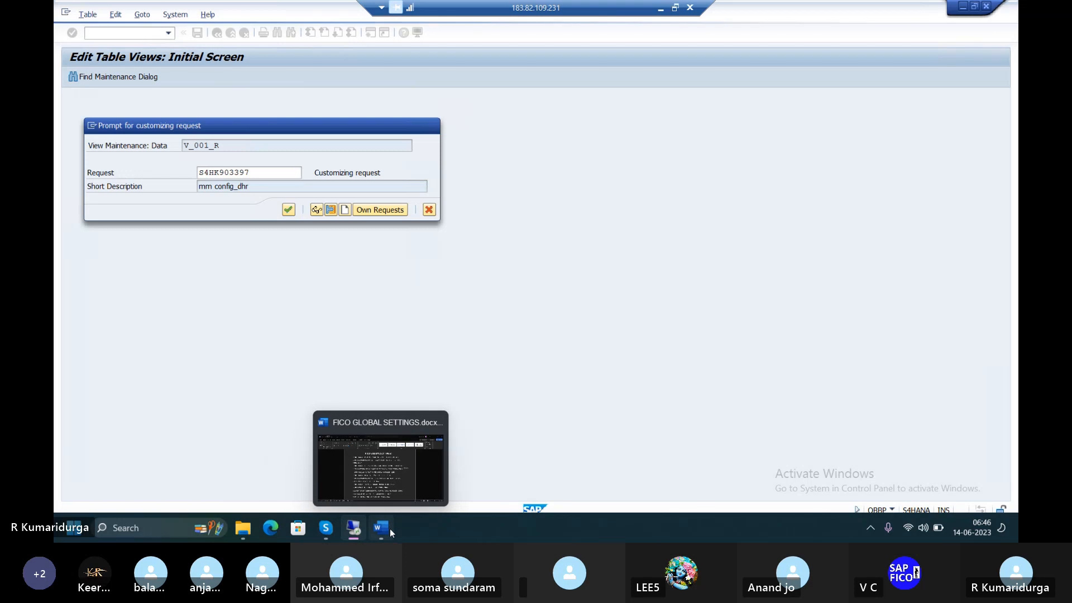
{"action": "left_click", "coordinate": [388, 450]}
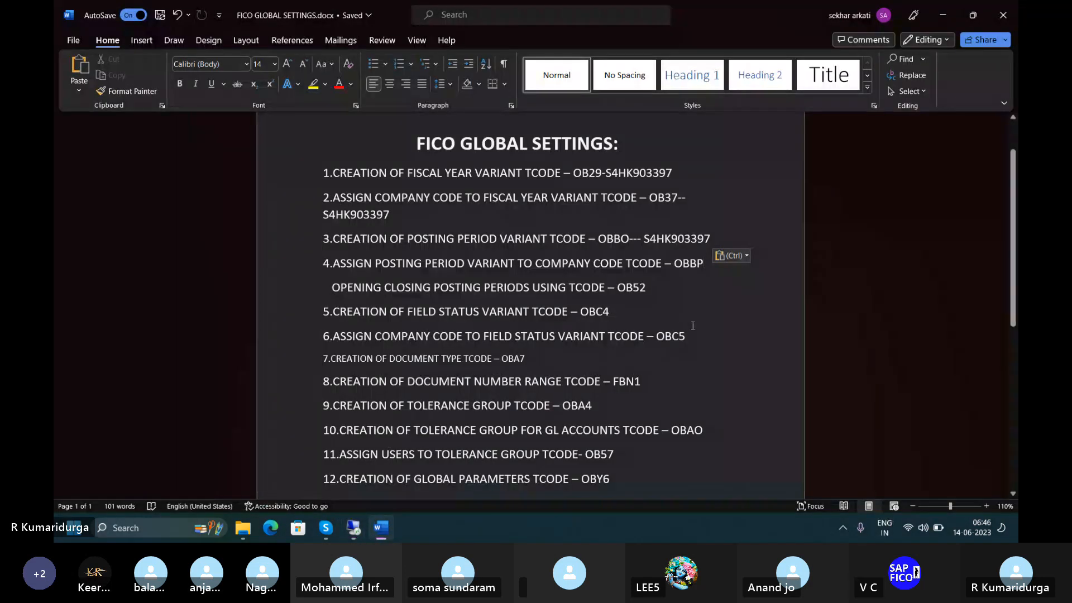
{"action": "type", "text": "--"}
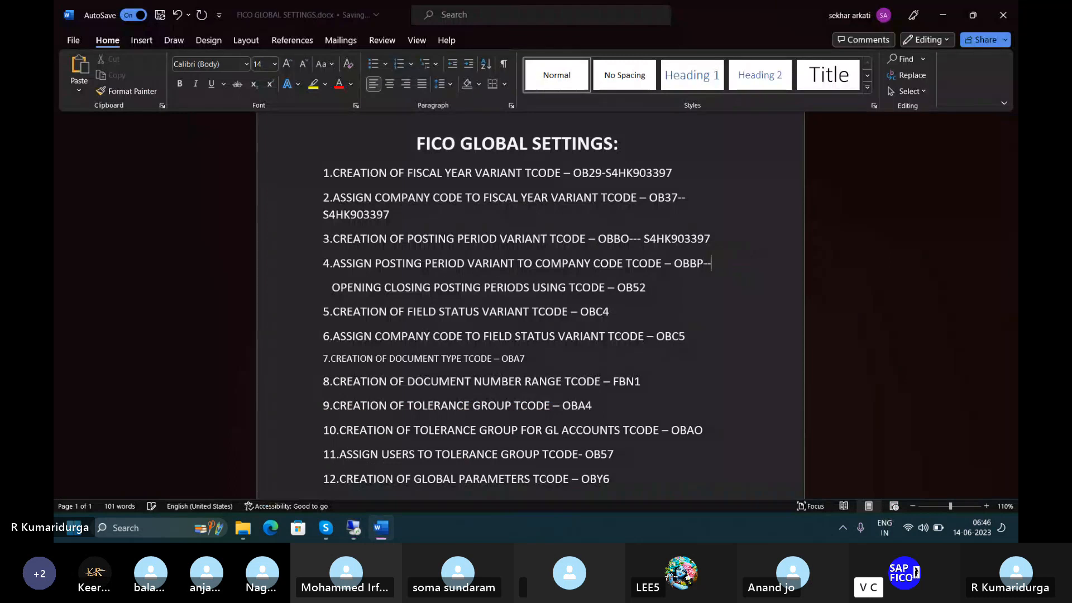
{"action": "type", "text": "- S4HK903397"}
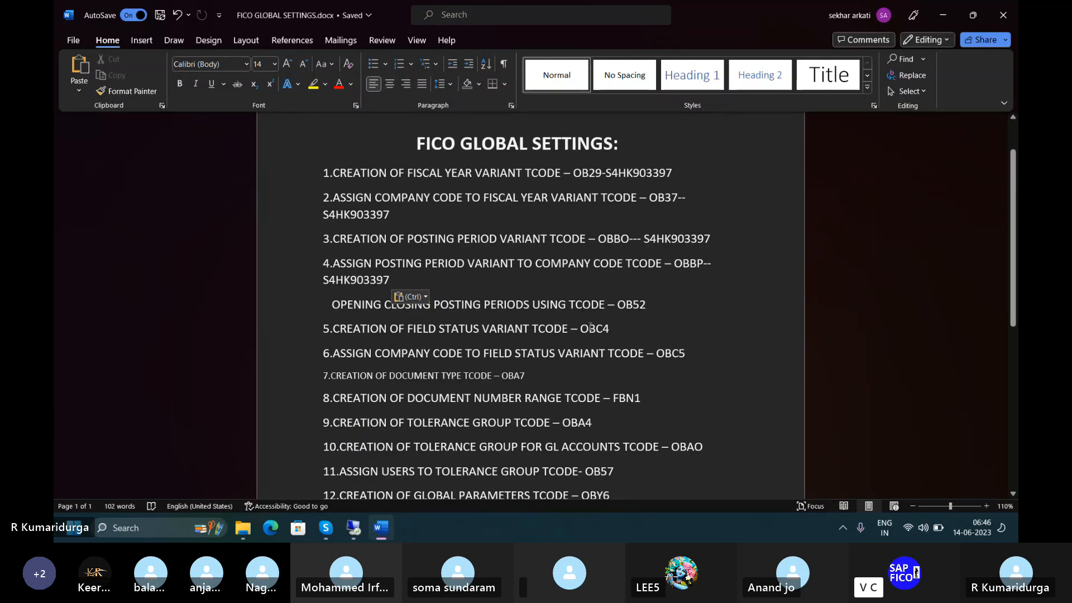
Step: Return to SAP and open transaction OB52 with posting period variant PPVD as the work area
{"action": "mouse_move", "coordinate": [353, 528]}
{"action": "left_click", "coordinate": [358, 483]}
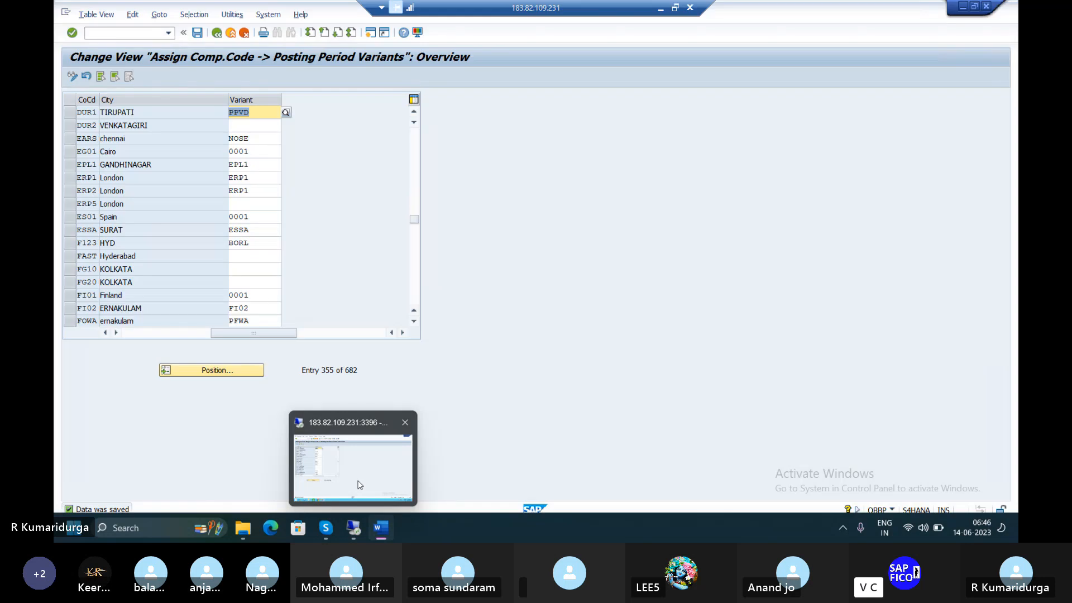
{"action": "left_click", "coordinate": [113, 36]}
{"action": "type", "text": "/NO"}
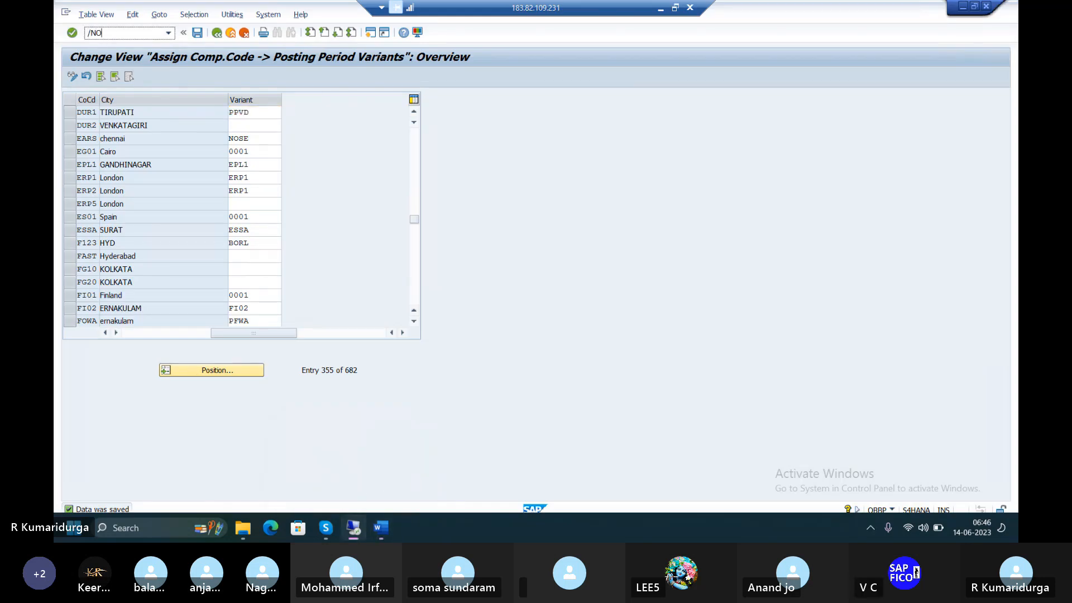
{"action": "type", "text": "B52"}
{"action": "key", "text": "Return"}
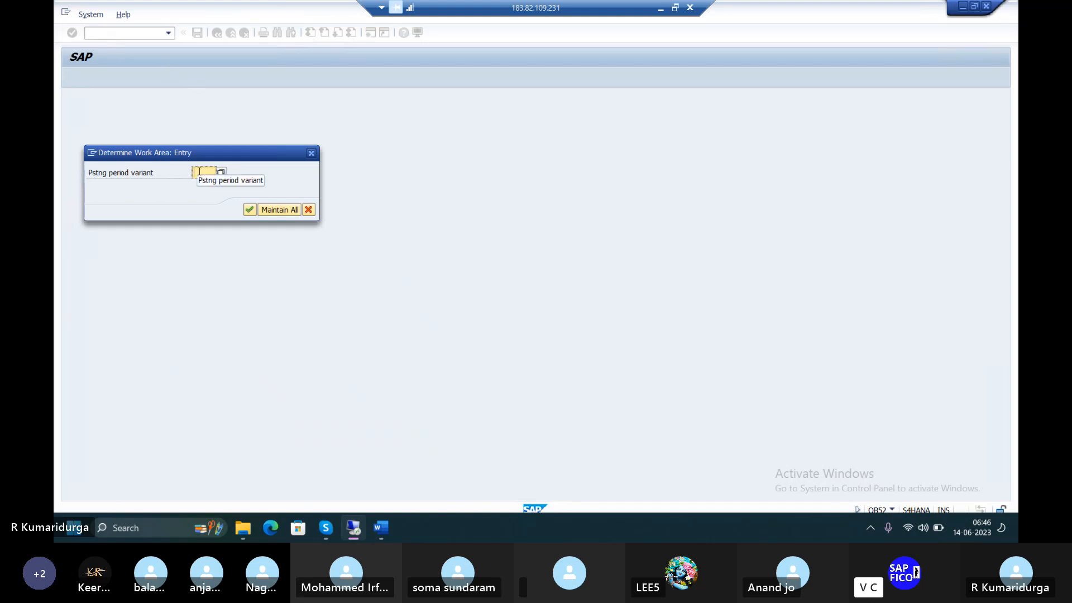
{"action": "type", "text": "PPVD"}
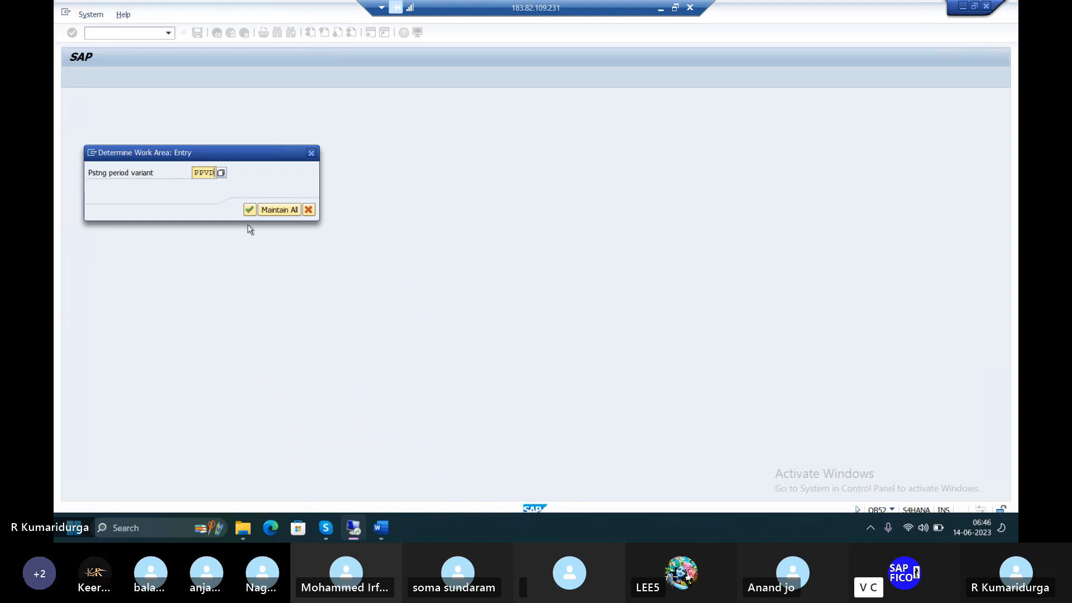
{"action": "left_click", "coordinate": [251, 210]}
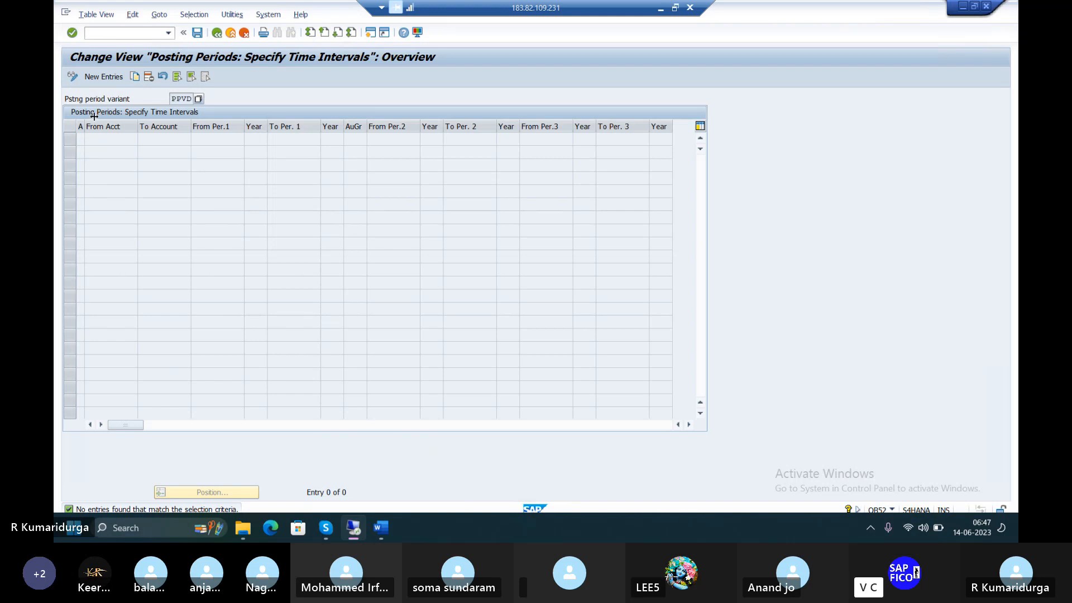
Step: Start a new posting period entry for PPVD with account type "+" (Valid for all account types)
{"action": "left_click", "coordinate": [112, 80]}
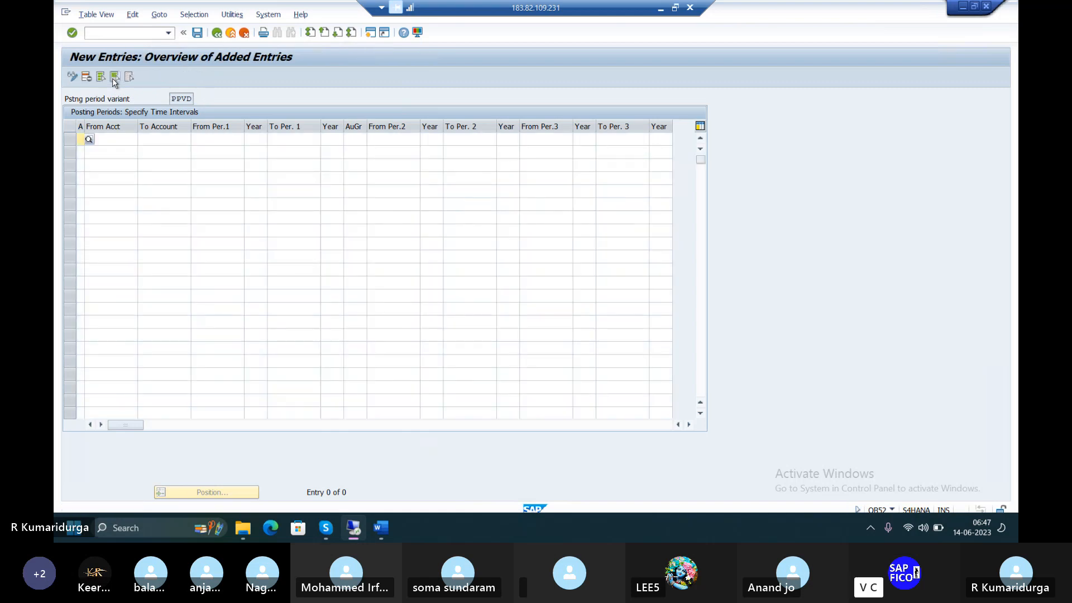
{"action": "left_click", "coordinate": [90, 140]}
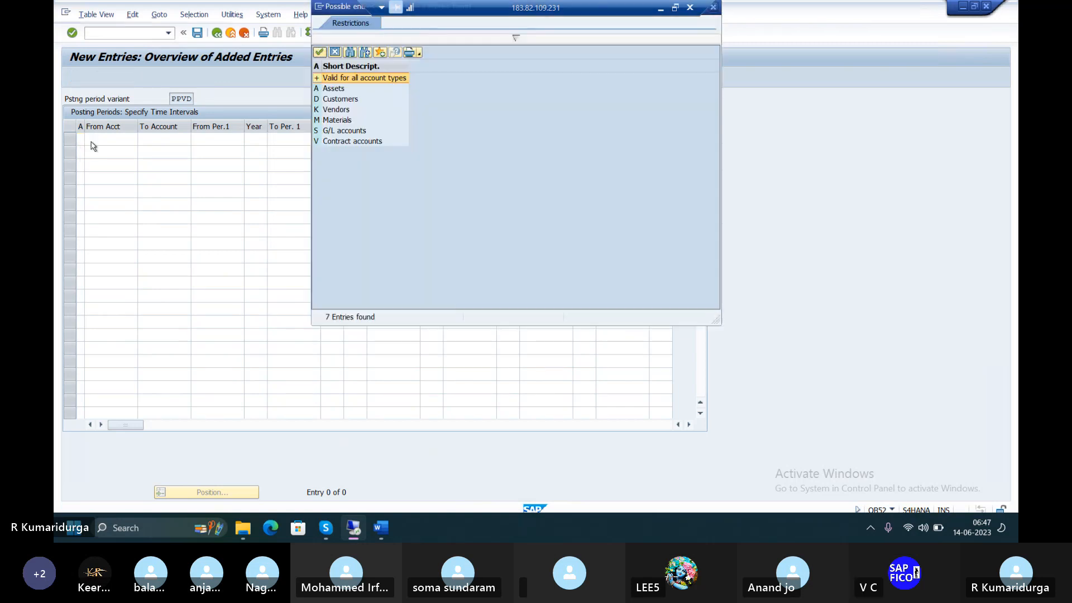
{"action": "left_click", "coordinate": [361, 78]}
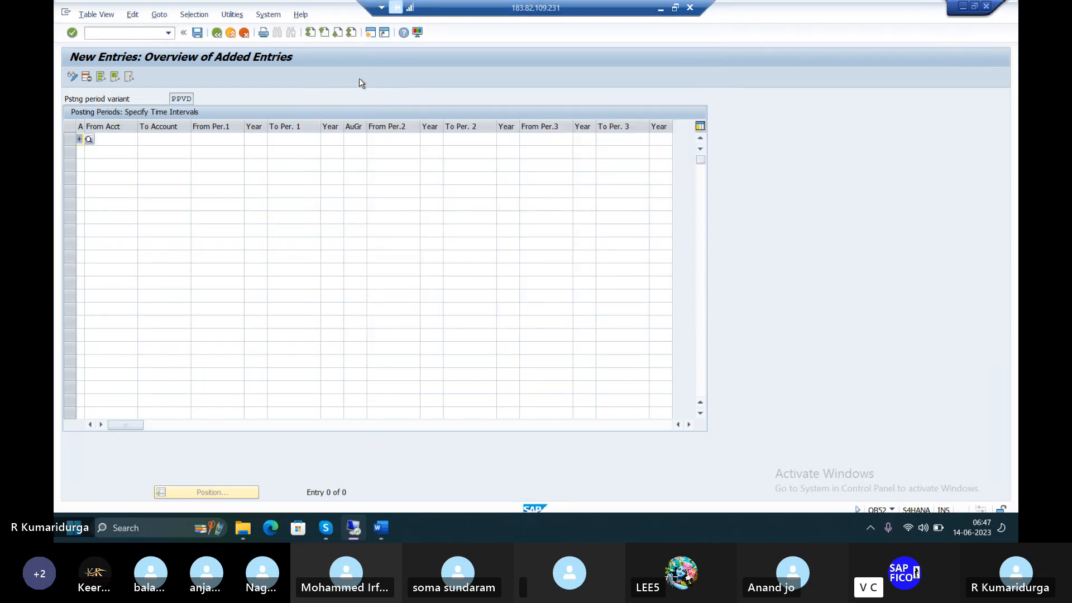
{"action": "left_click", "coordinate": [91, 142]}
{"action": "key", "text": "F4"}
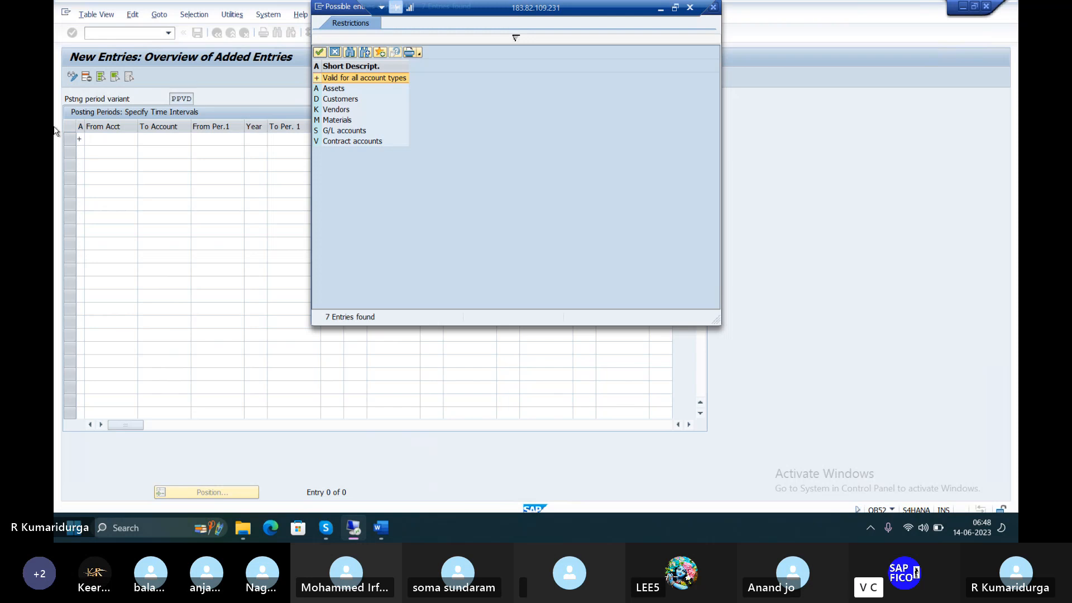
{"action": "double_click", "coordinate": [379, 82]}
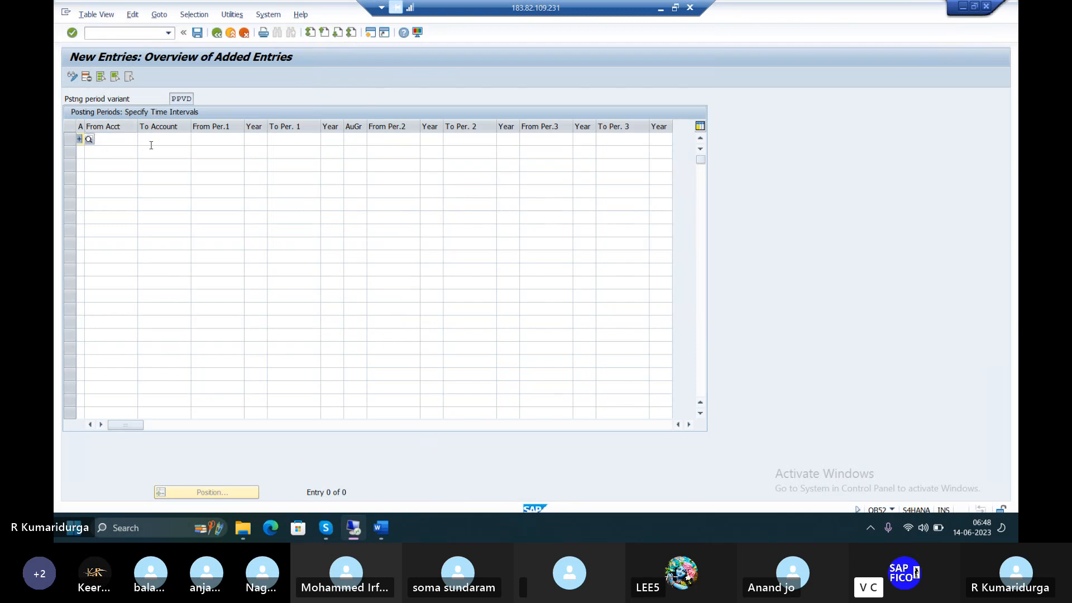
Step: Set the first posting interval from period 1 of 2023 to period 12 of 2024
{"action": "left_click", "coordinate": [223, 140]}
{"action": "type", "text": "1"}
{"action": "key", "text": "Tab"}
{"action": "type", "text": "2023"}
{"action": "key", "text": "Tab"}
{"action": "type", "text": "12"}
{"action": "key", "text": "Tab"}
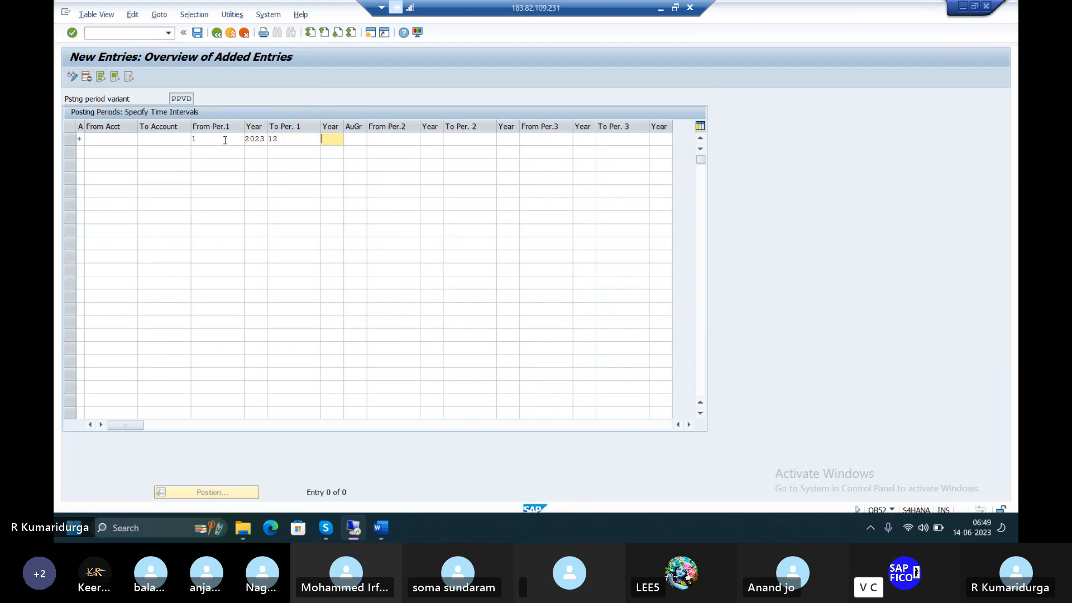
{"action": "type", "text": "2024"}
{"action": "key", "text": "Tab"}
Step: Set the second posting interval from period 13 of 2023 to period 16 of 2024 and save under customizing request S4HK903397
{"action": "key", "text": "Tab"}
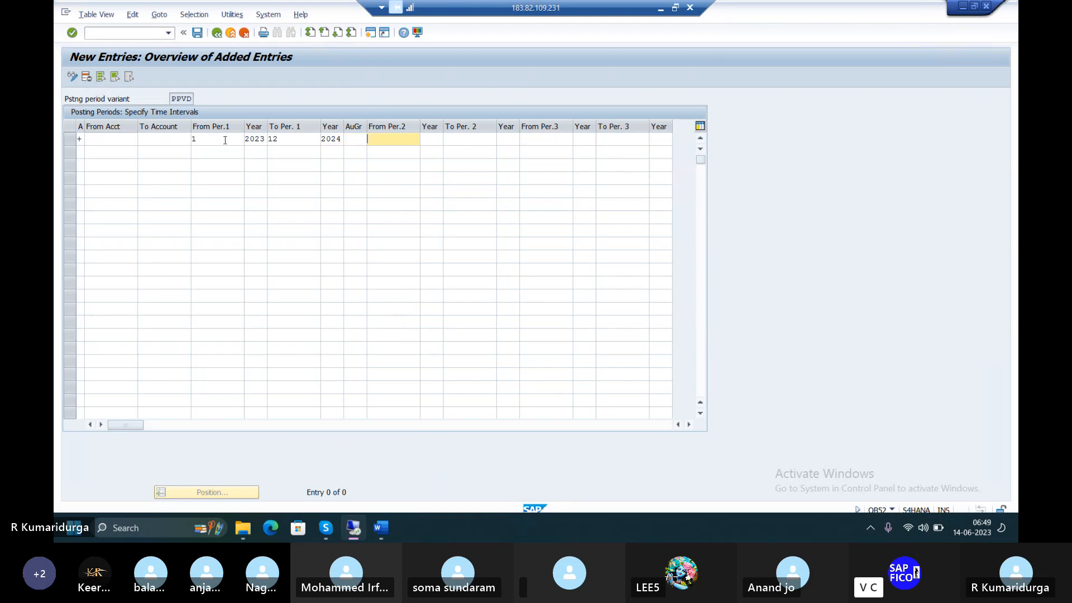
{"action": "type", "text": "13"}
{"action": "key", "text": "Tab"}
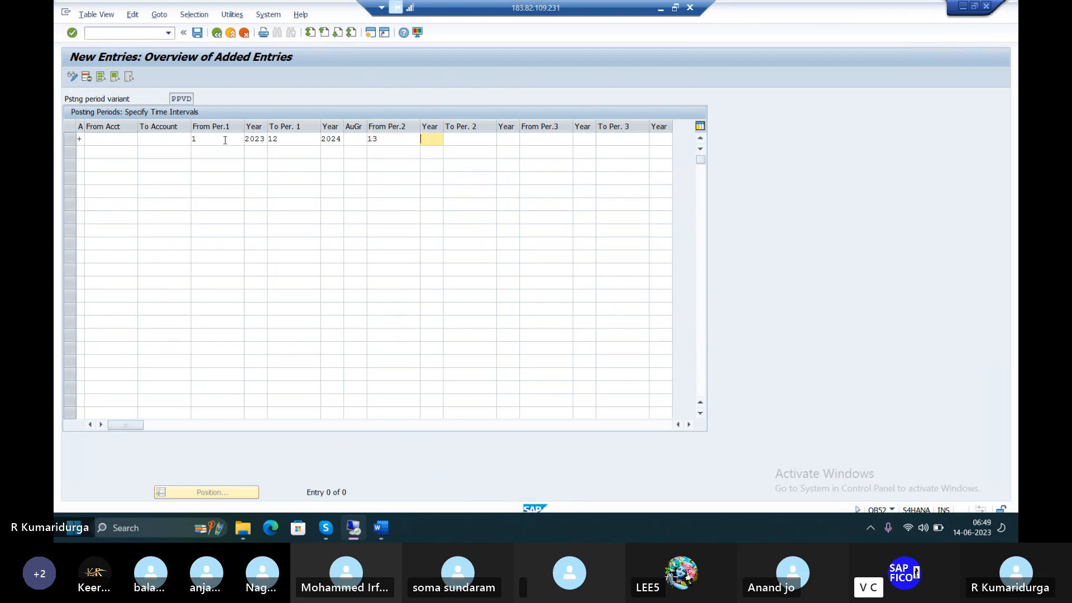
{"action": "type", "text": "2023"}
{"action": "key", "text": "Tab"}
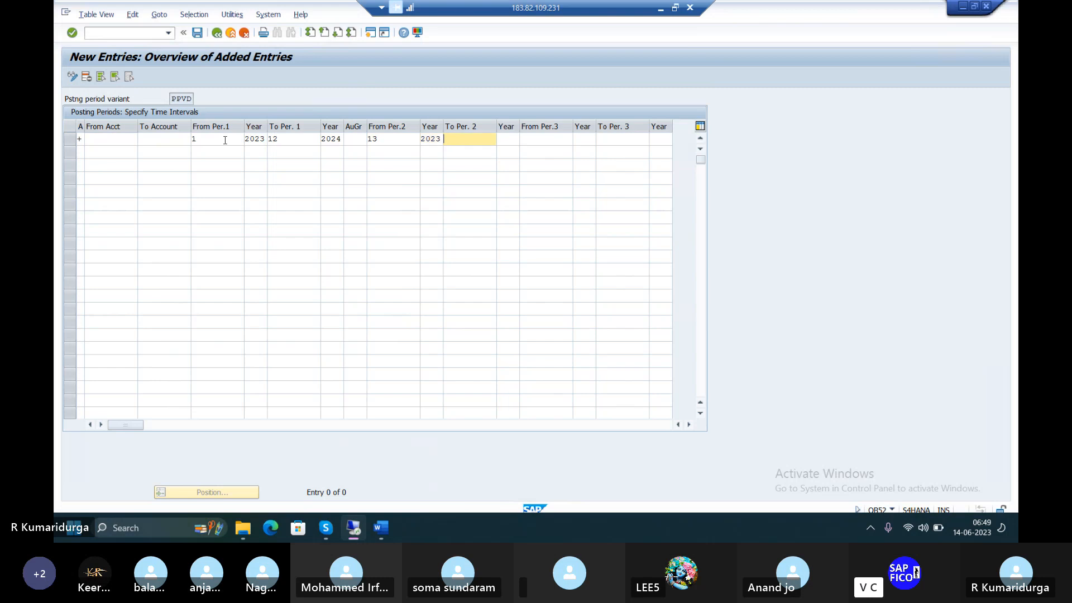
{"action": "type", "text": "16"}
{"action": "key", "text": "Tab"}
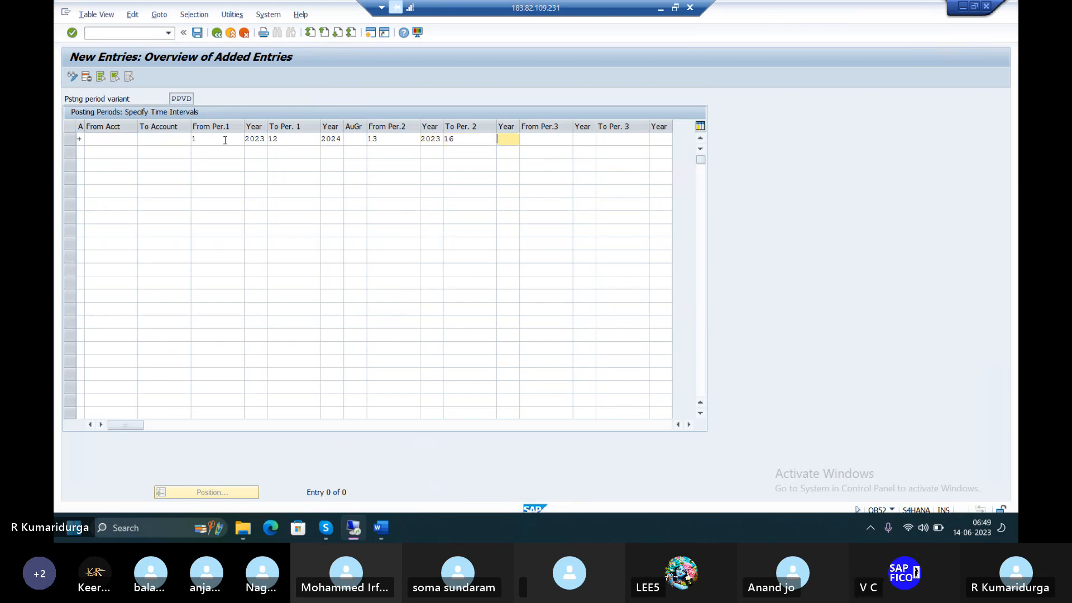
{"action": "type", "text": "2024"}
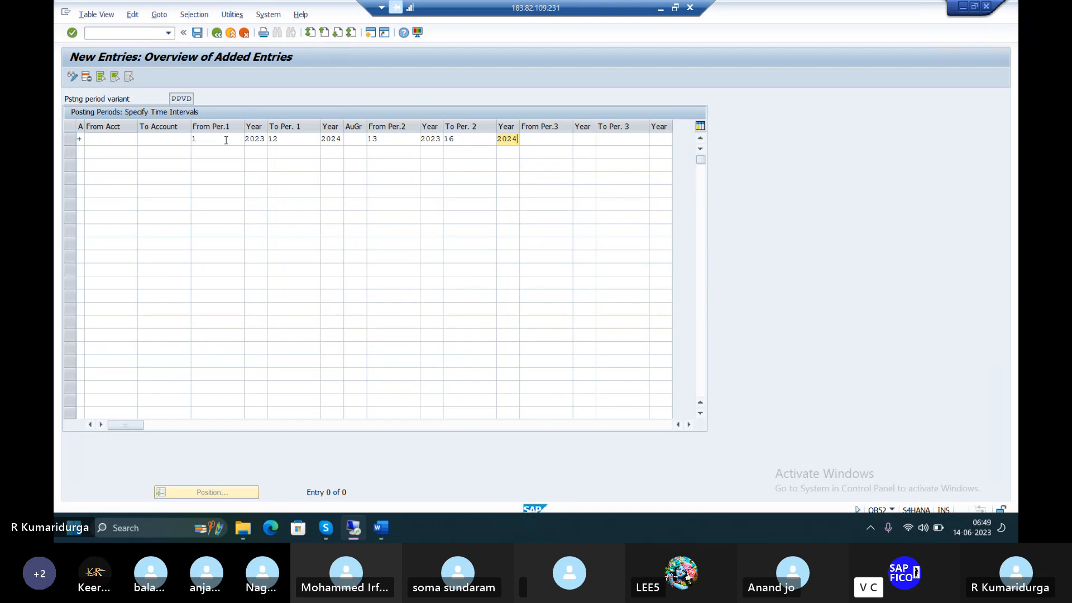
{"action": "key", "text": "Return"}
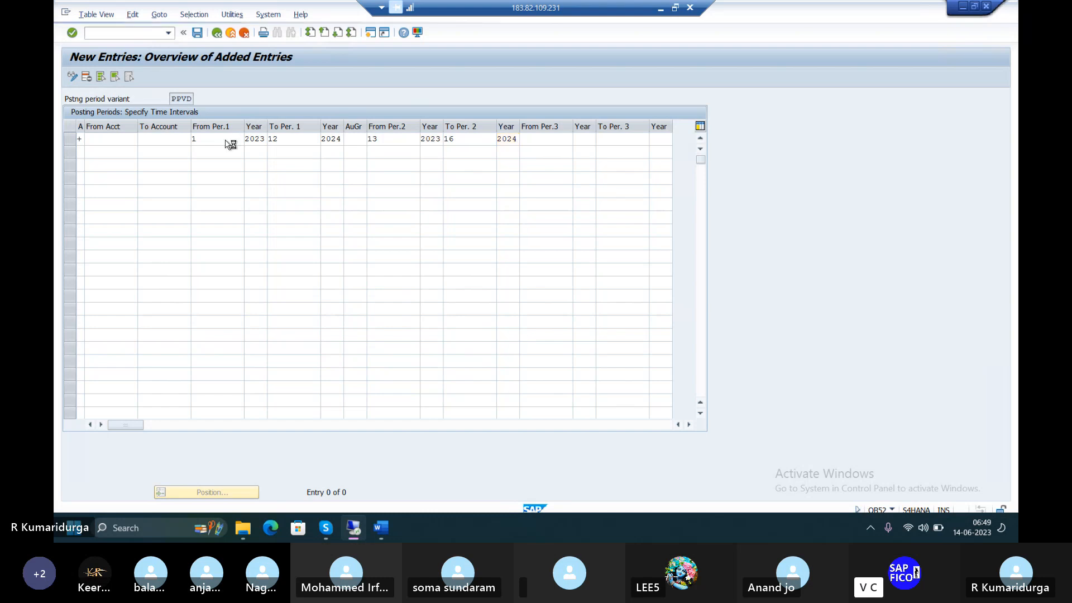
{"action": "left_click", "coordinate": [197, 32]}
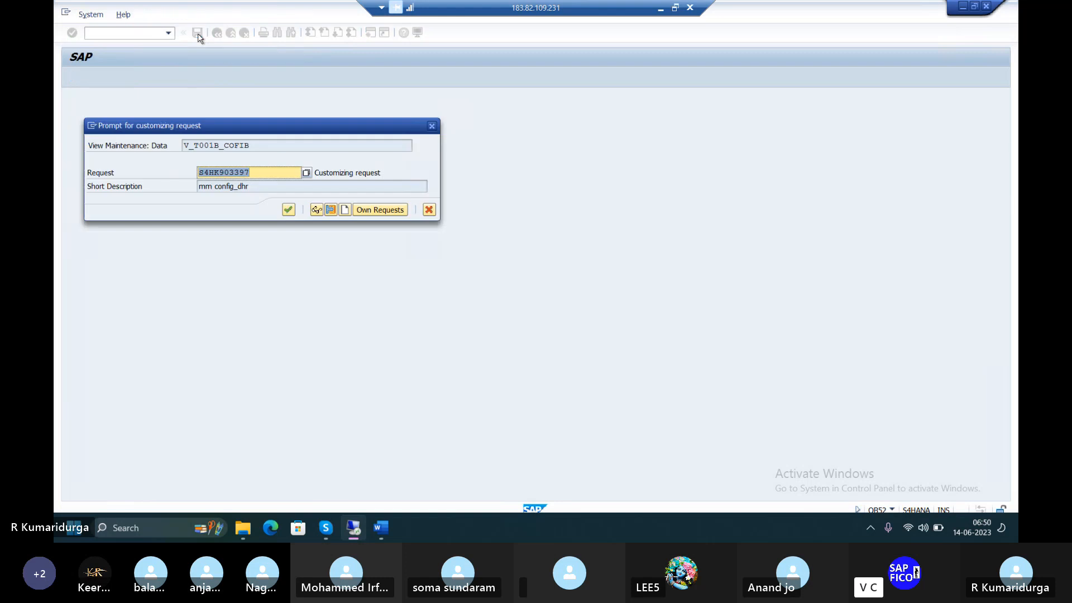
{"action": "key", "text": "Return"}
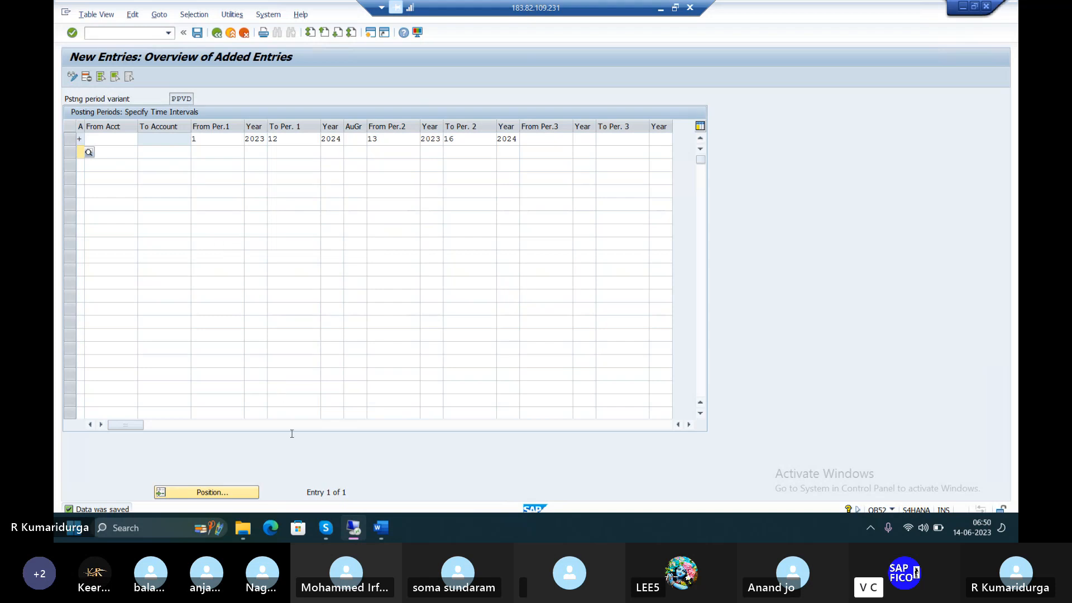
Step: Switch to Word and append "--- S4HK903397" after OB52 in the posting periods line of the settings list
{"action": "mouse_move", "coordinate": [379, 530]}
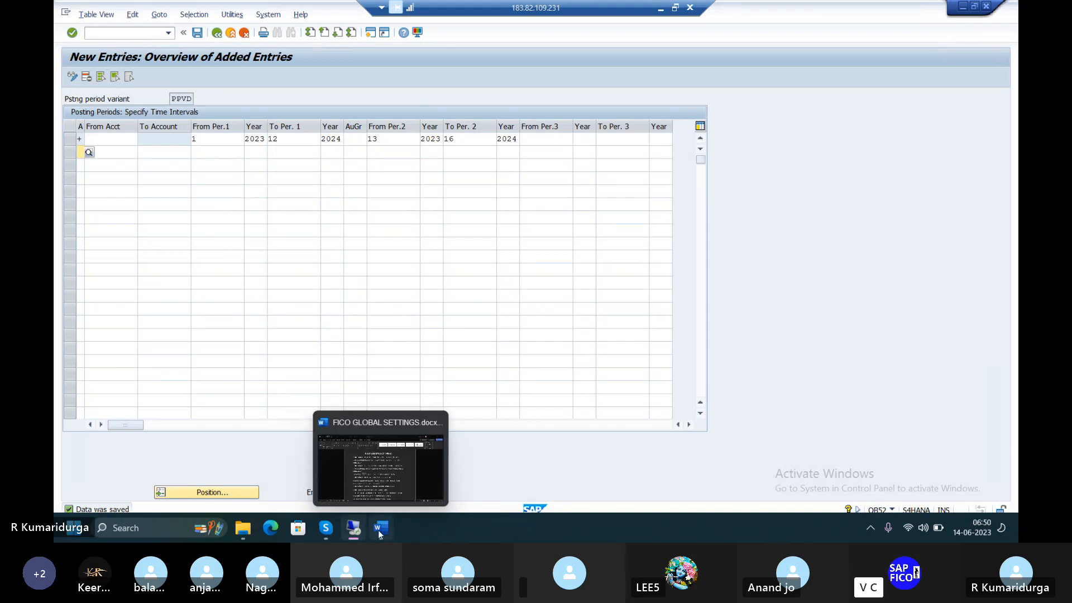
{"action": "left_click", "coordinate": [393, 480]}
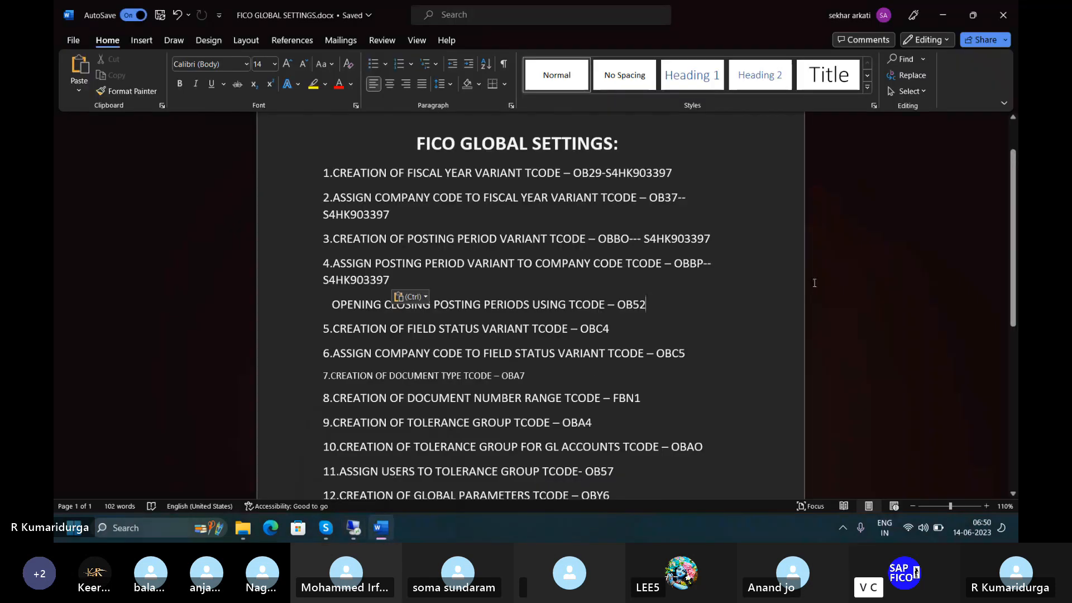
{"action": "type", "text": "---"}
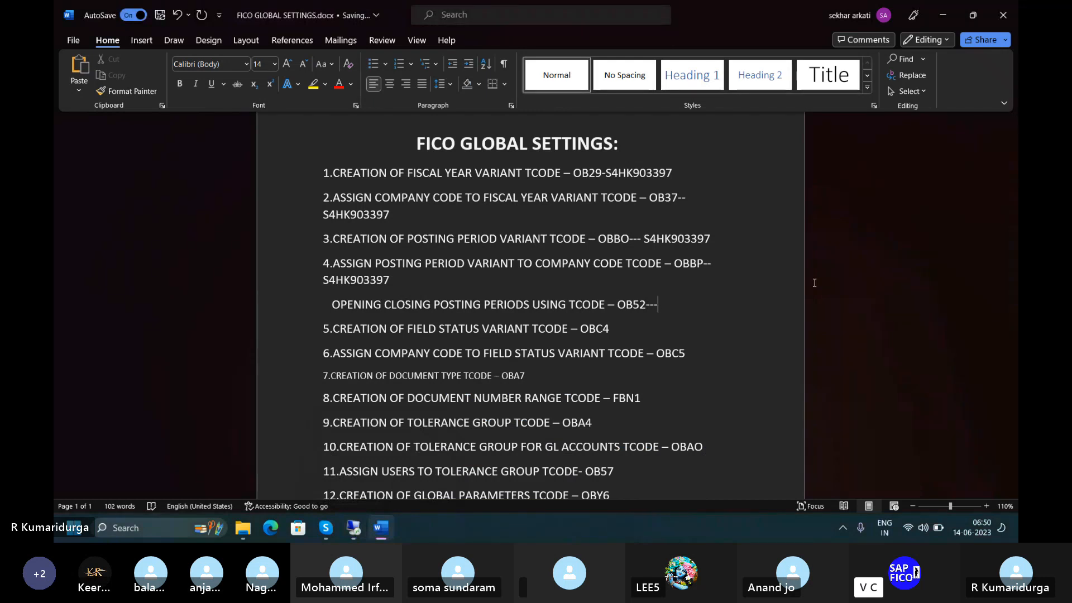
{"action": "type", "text": "S4HK903397"}
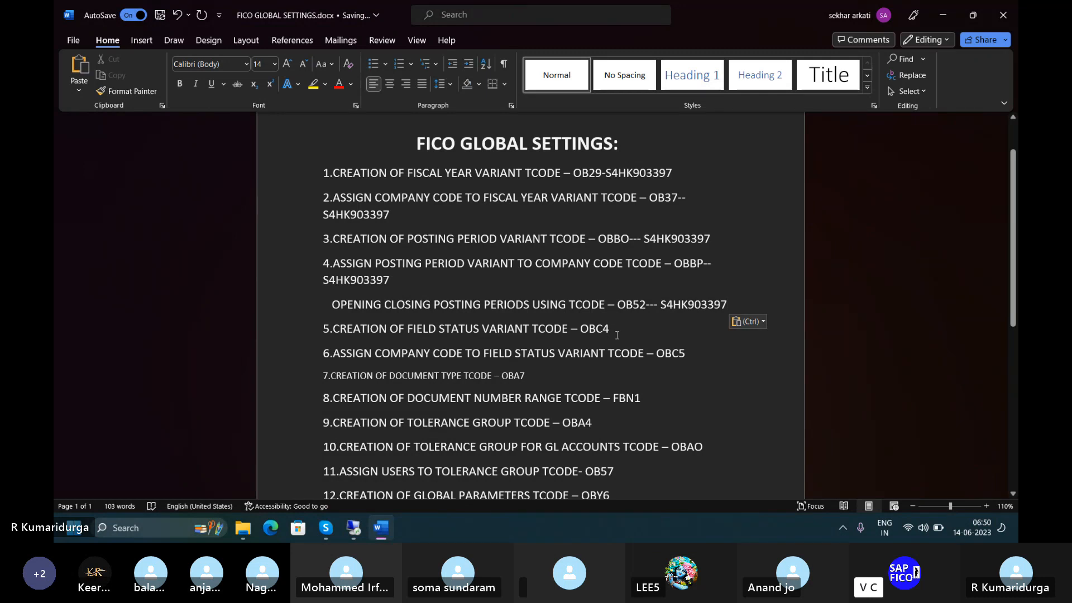
Step: Place the text cursor after OBC4 in line 5 of the settings list and switch back to SAP
{"action": "scroll", "coordinate": [617, 335], "scroll_direction": "down", "scroll_amount": 3}
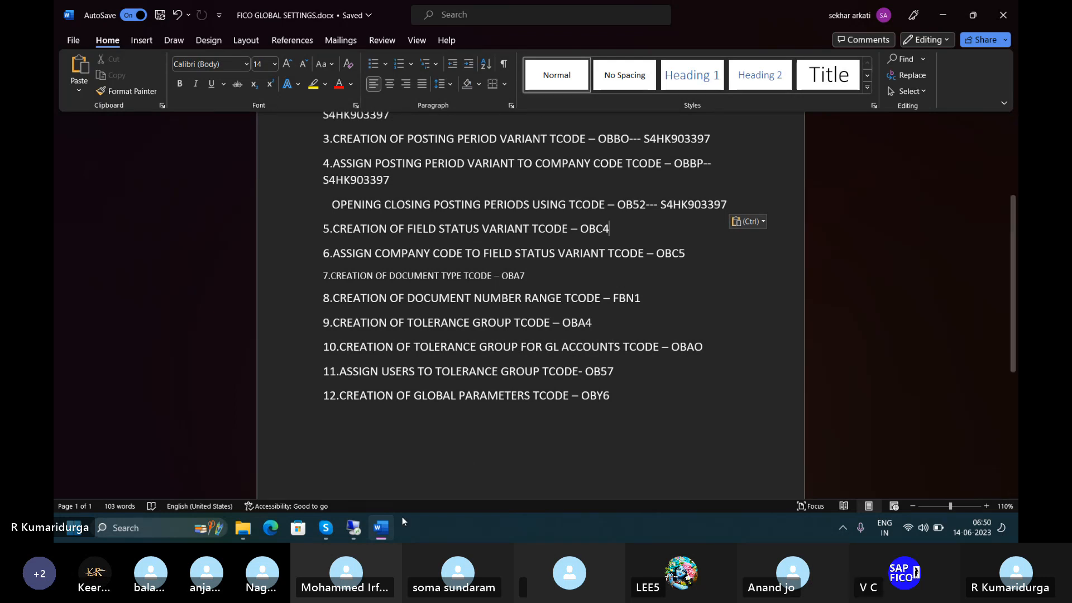
{"action": "mouse_move", "coordinate": [354, 537]}
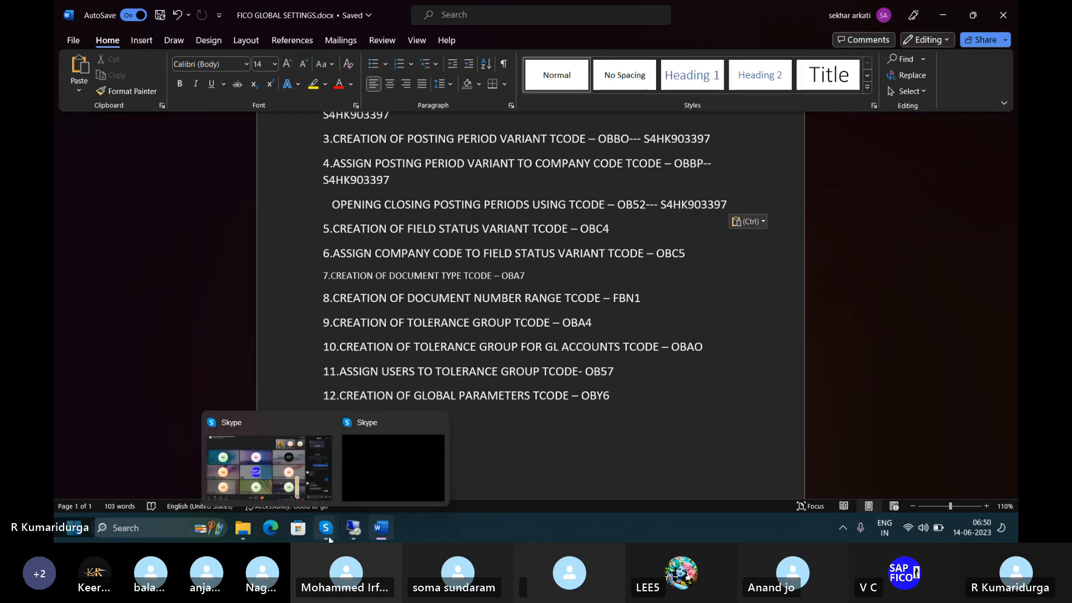
{"action": "mouse_move", "coordinate": [320, 468]}
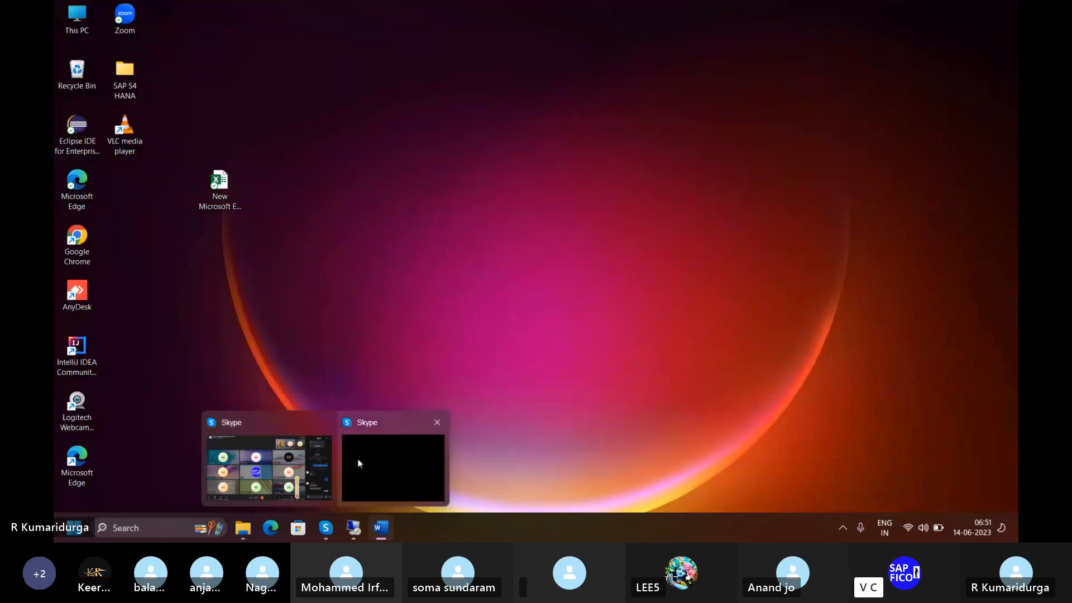
{"action": "left_click", "coordinate": [378, 533]}
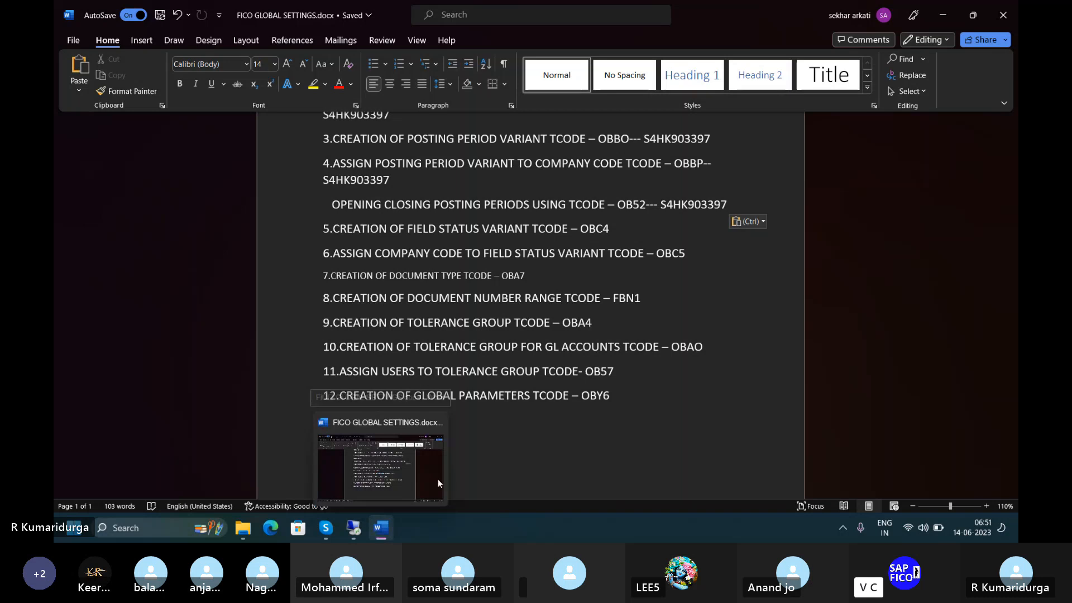
{"action": "left_click", "coordinate": [526, 412]}
{"action": "left_click", "coordinate": [614, 229]}
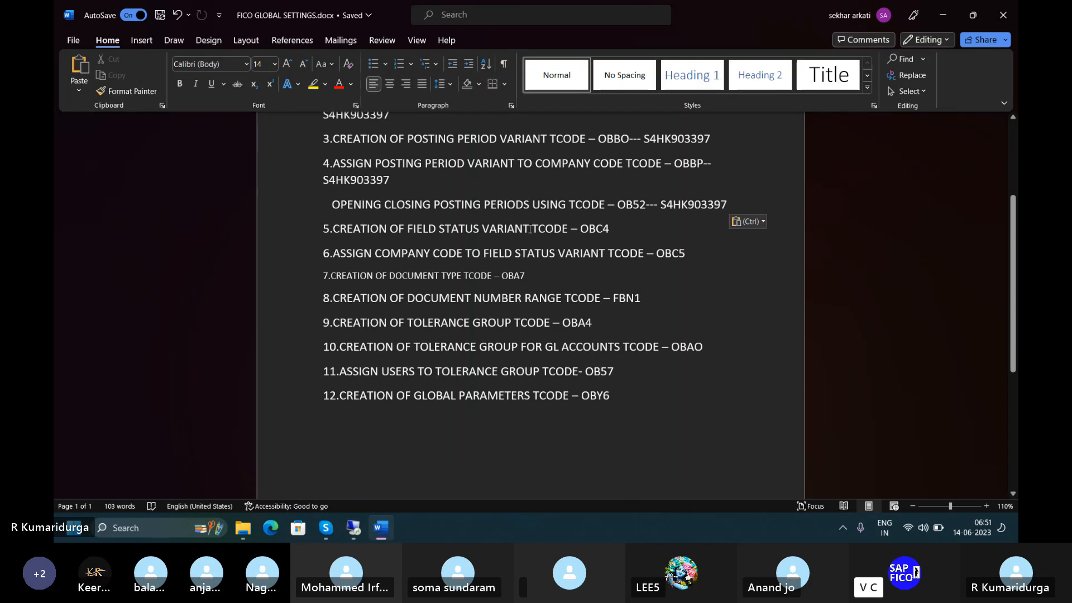
{"action": "left_click", "coordinate": [355, 497]}
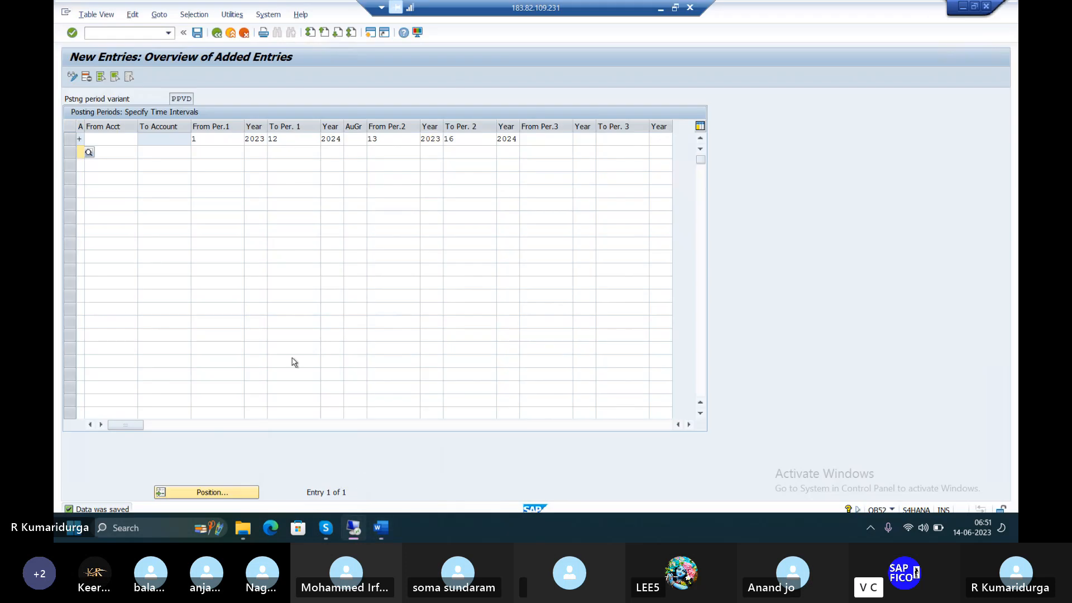
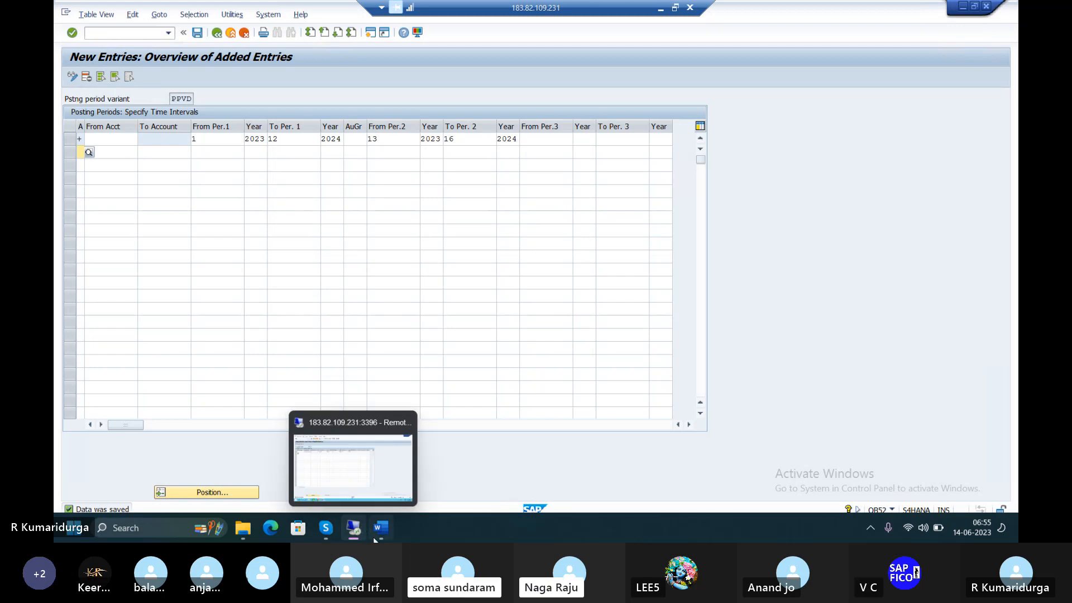
Step: Switch to Word and append "-- S4HK903397" after OBC4 in line 5 of the settings list
{"action": "mouse_move", "coordinate": [381, 528]}
{"action": "left_click", "coordinate": [399, 482]}
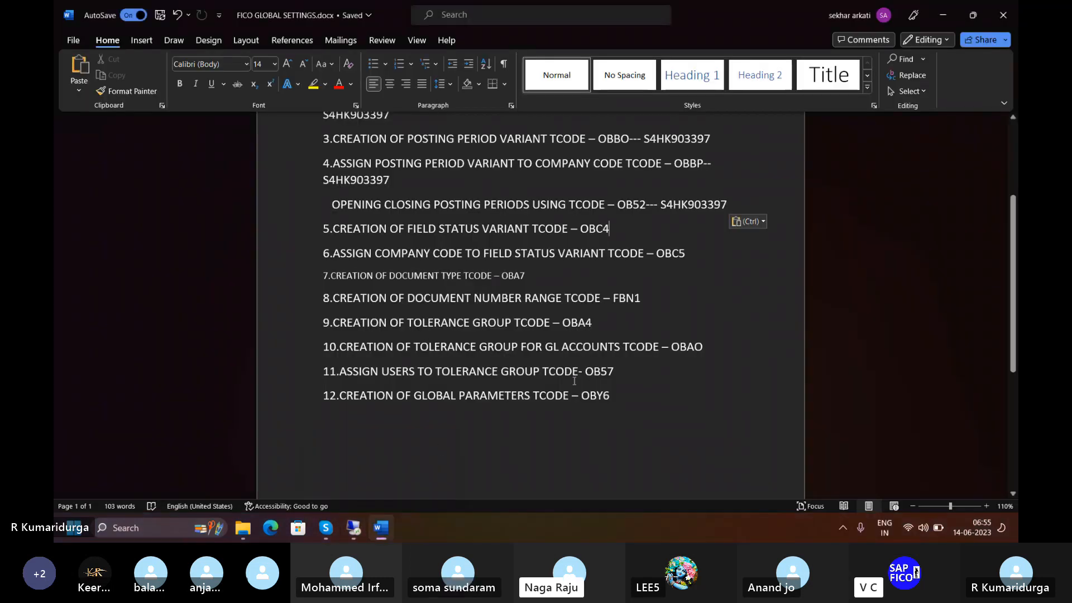
{"action": "key", "text": "Down"}
{"action": "type", "text": "--"}
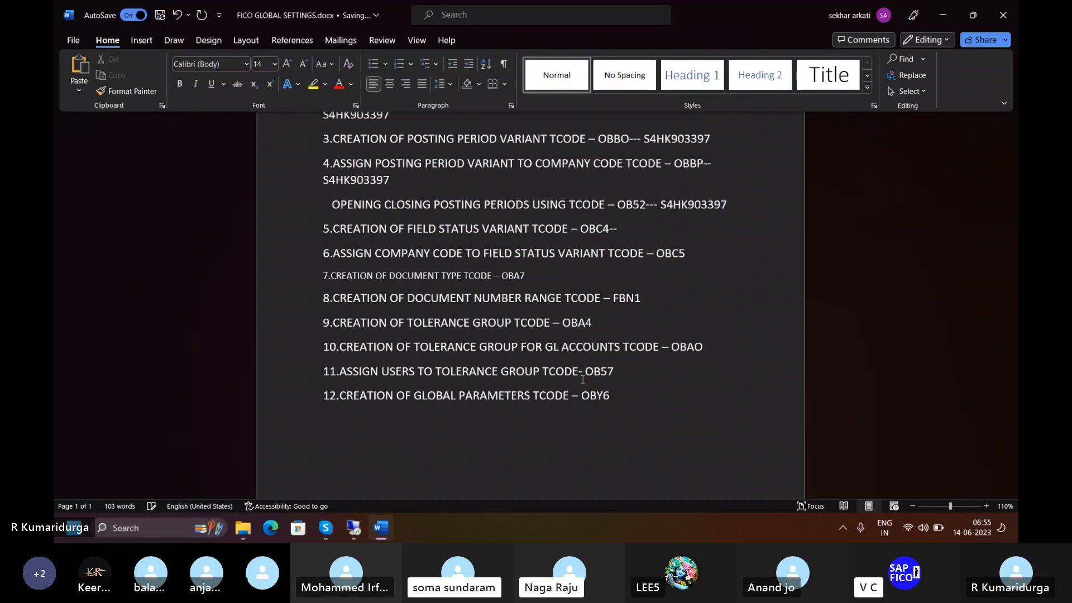
{"action": "type", "text": "S4HK903397"}
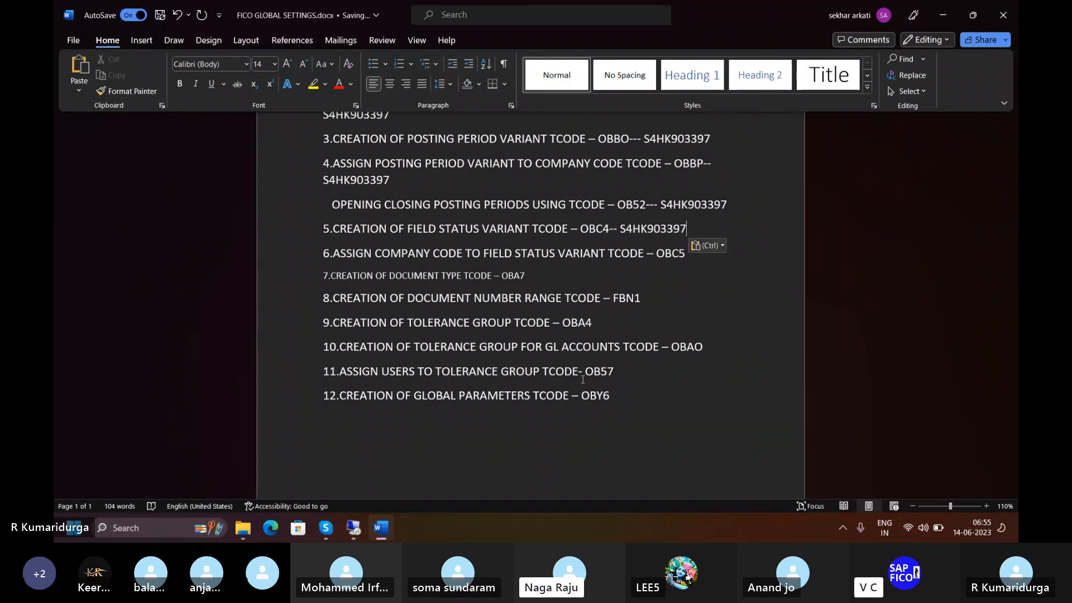
Step: Return to SAP and save the PPVD posting period entry again
{"action": "mouse_move", "coordinate": [348, 529]}
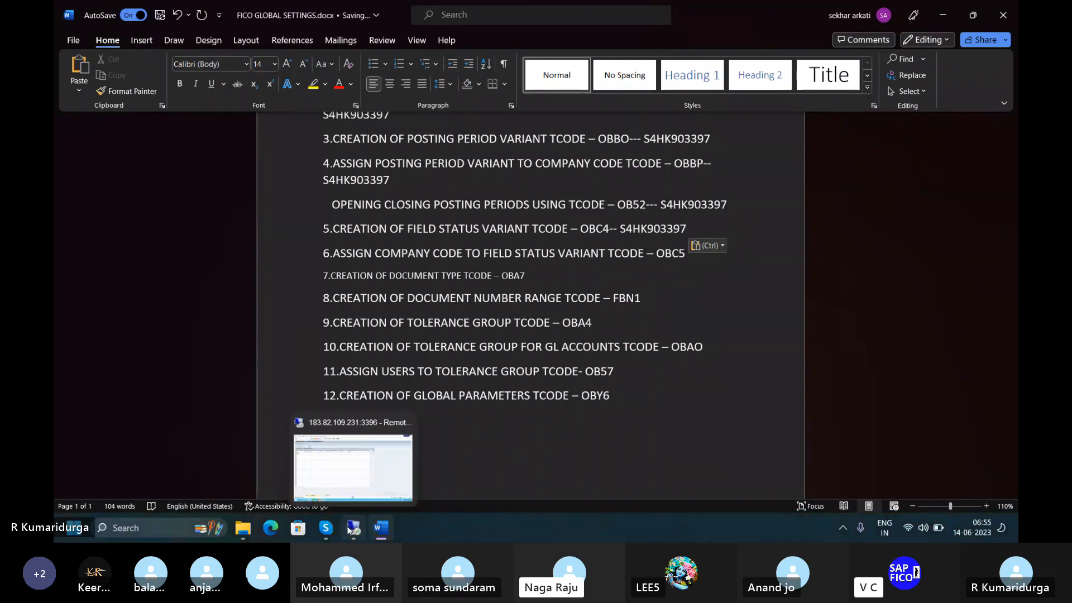
{"action": "left_click", "coordinate": [367, 477]}
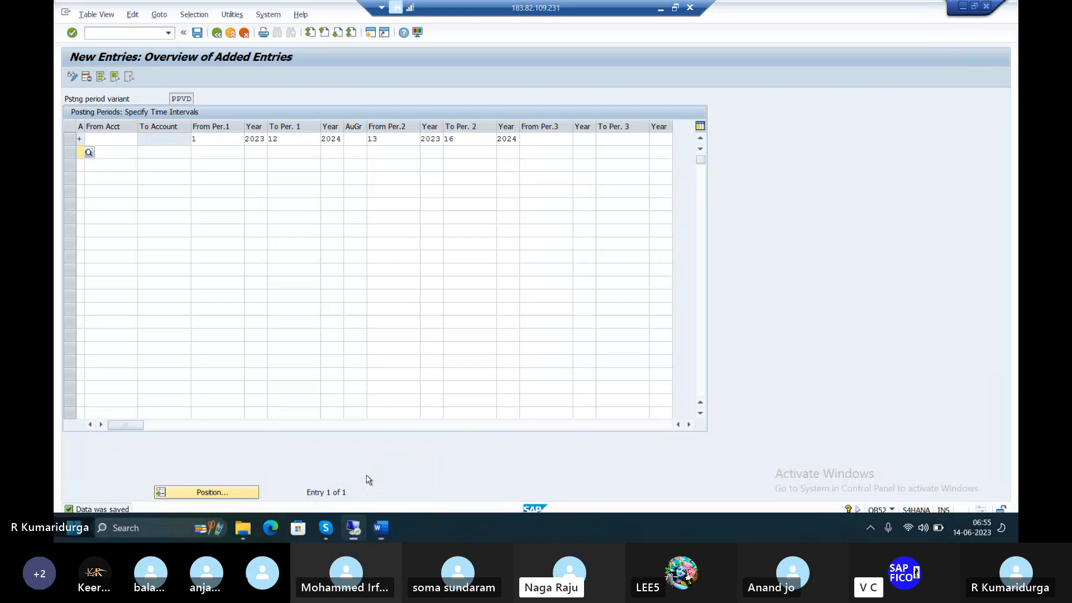
{"action": "left_click", "coordinate": [198, 34]}
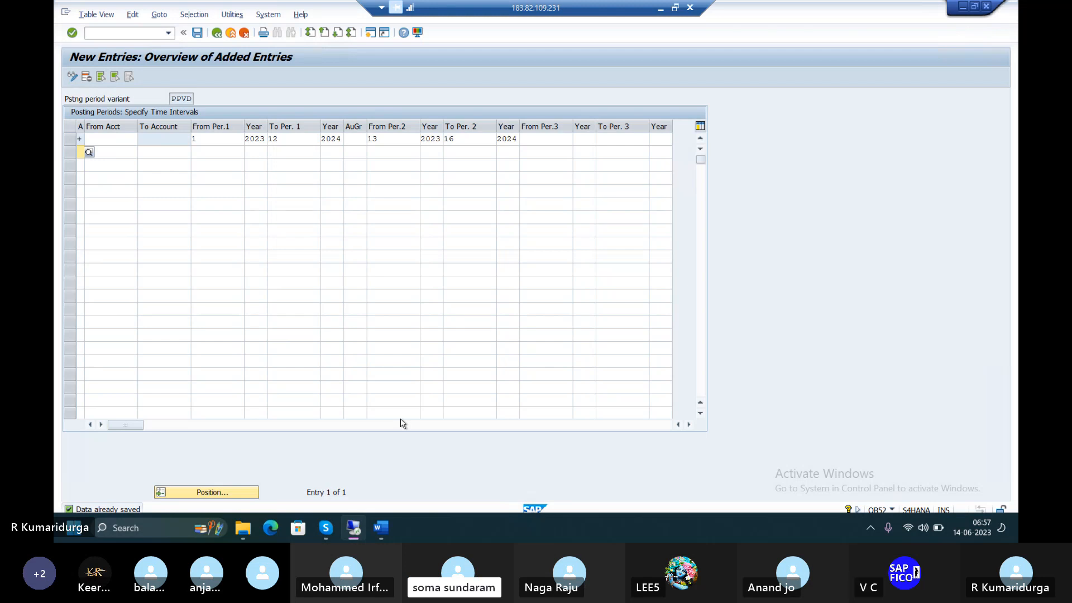
Step: Switch to Word and append "-" after OBC5 in line 6 of the settings list
{"action": "mouse_move", "coordinate": [382, 527]}
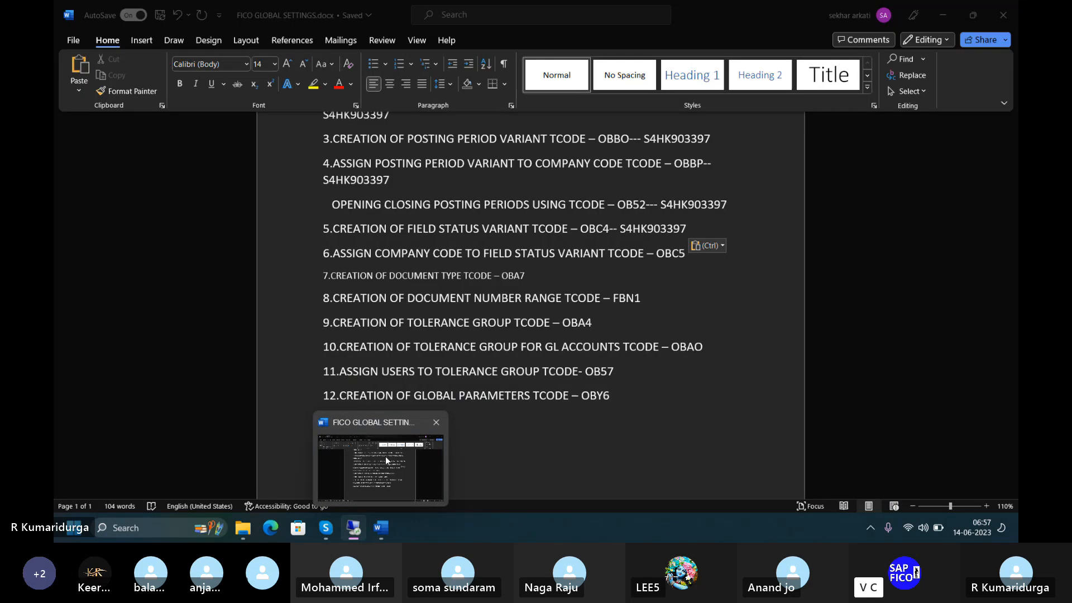
{"action": "left_click", "coordinate": [386, 457]}
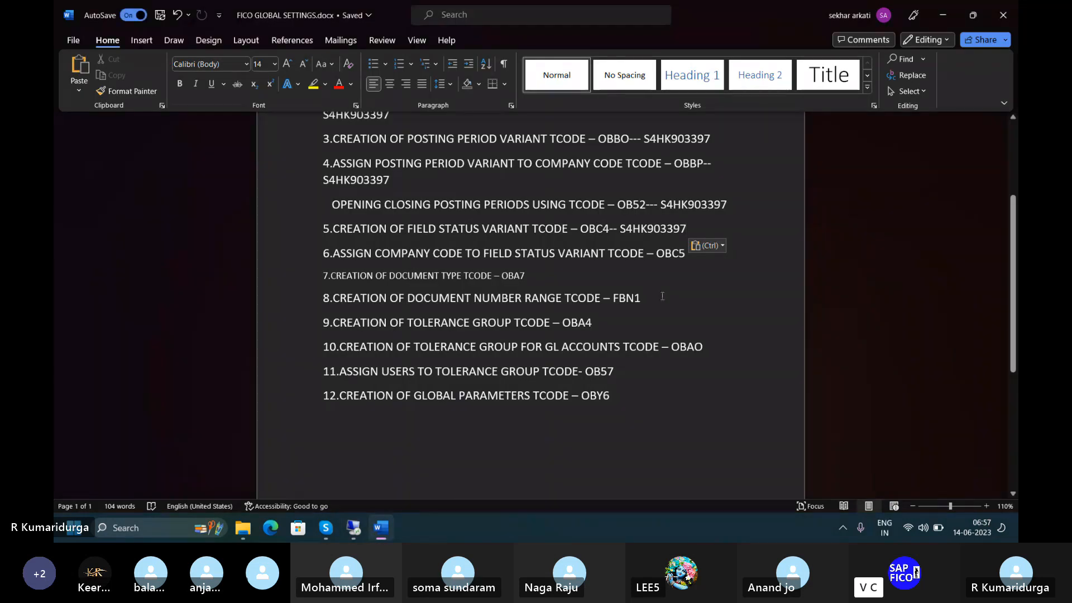
{"action": "left_click", "coordinate": [688, 254]}
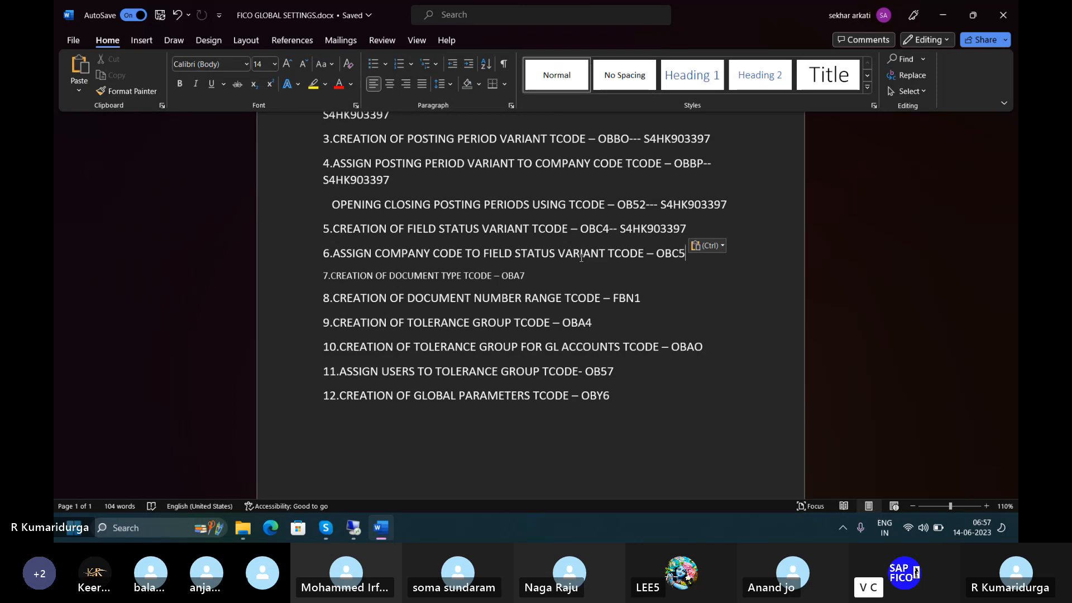
{"action": "type", "text": "-"}
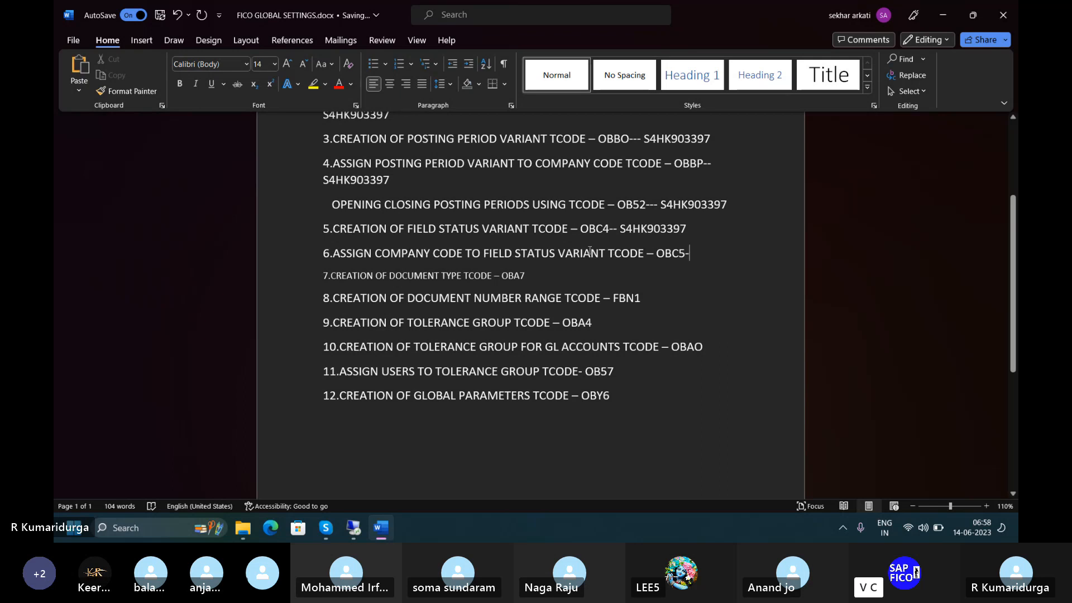
Step: Return to SAP and open transaction OBC5 for assigning company codes to field status variants
{"action": "mouse_move", "coordinate": [355, 529]}
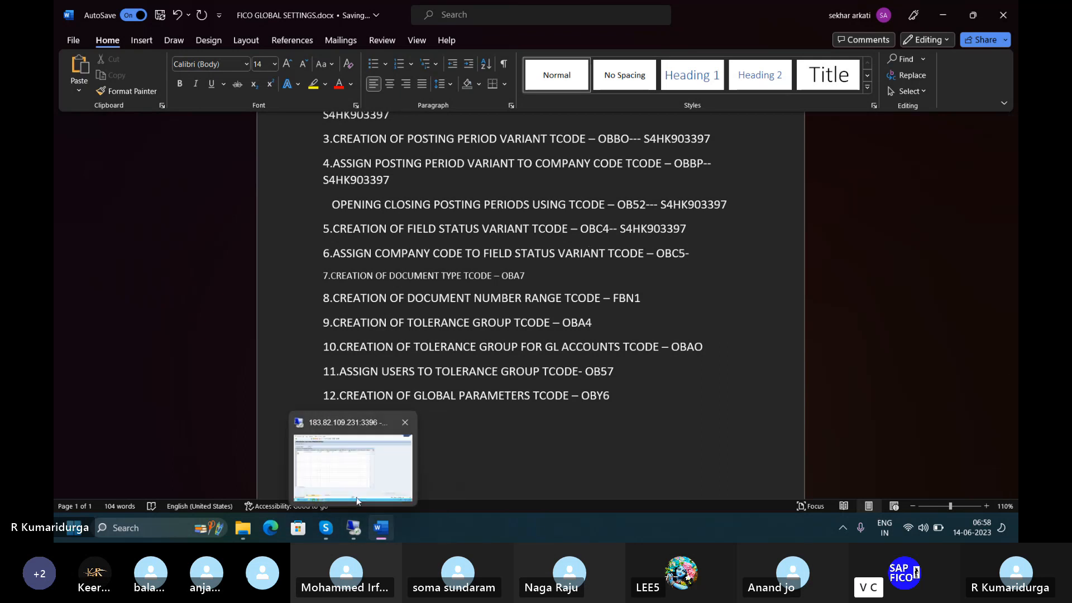
{"action": "left_click", "coordinate": [357, 497]}
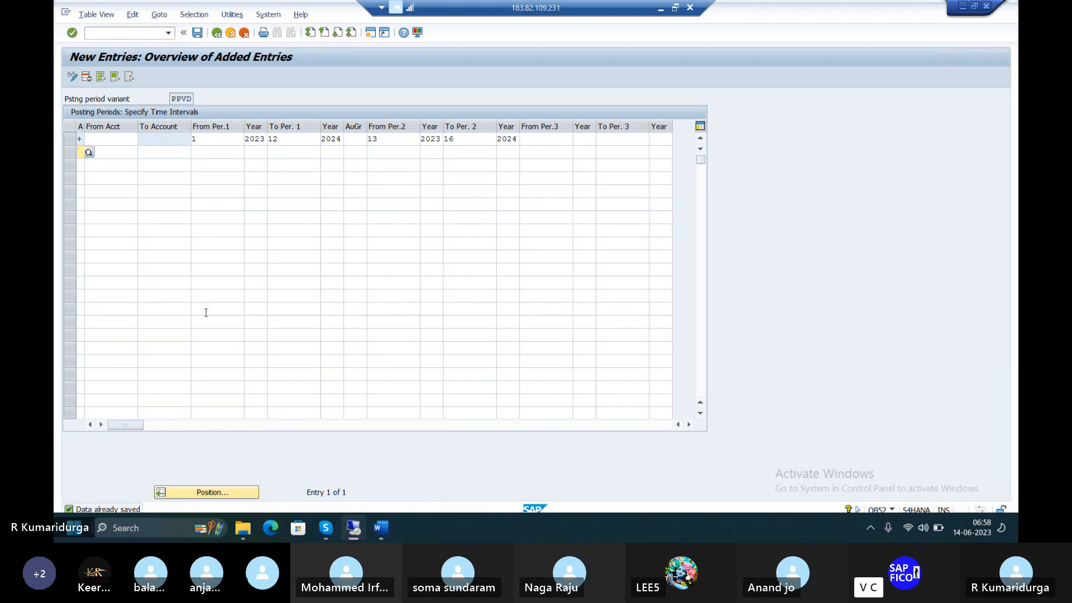
{"action": "left_click", "coordinate": [130, 31]}
{"action": "type", "text": "/NO"}
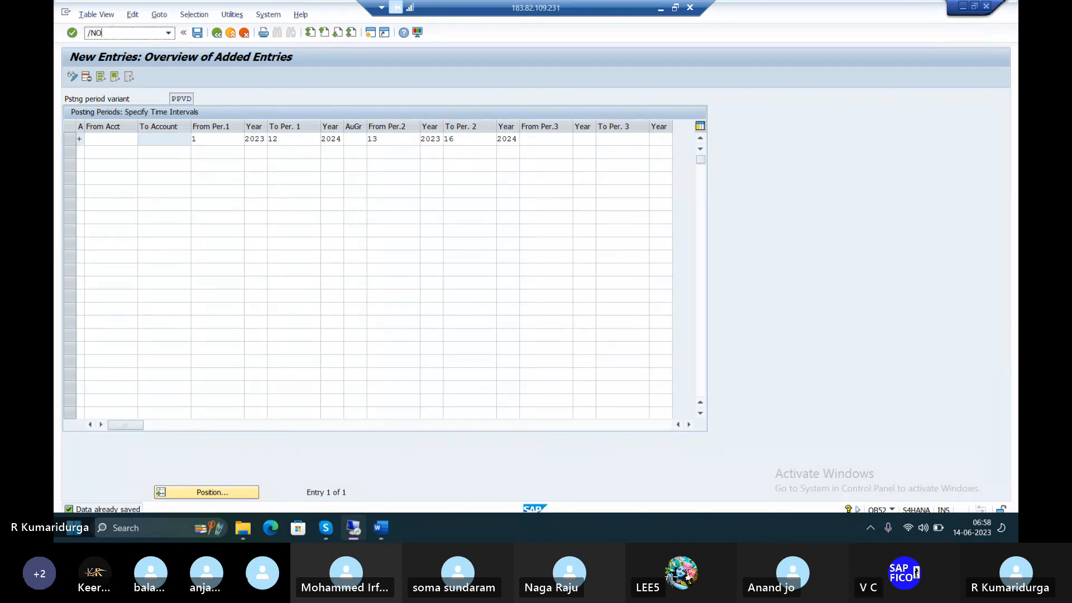
{"action": "type", "text": "BC5"}
{"action": "key", "text": "Return"}
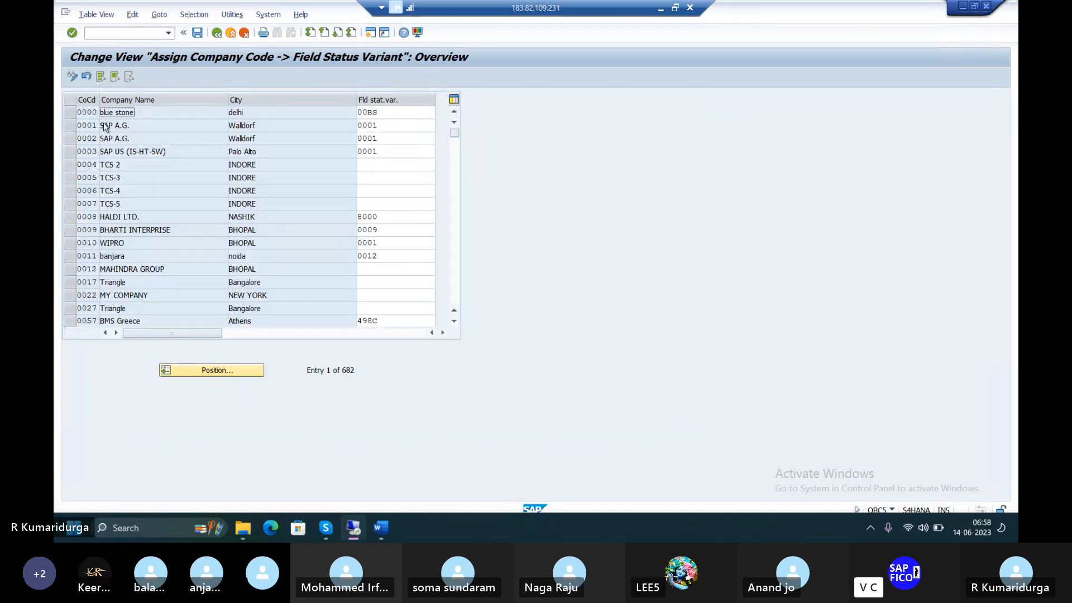
Step: Position the field status variant assignment list at company code DUR1
{"action": "left_click", "coordinate": [218, 370]}
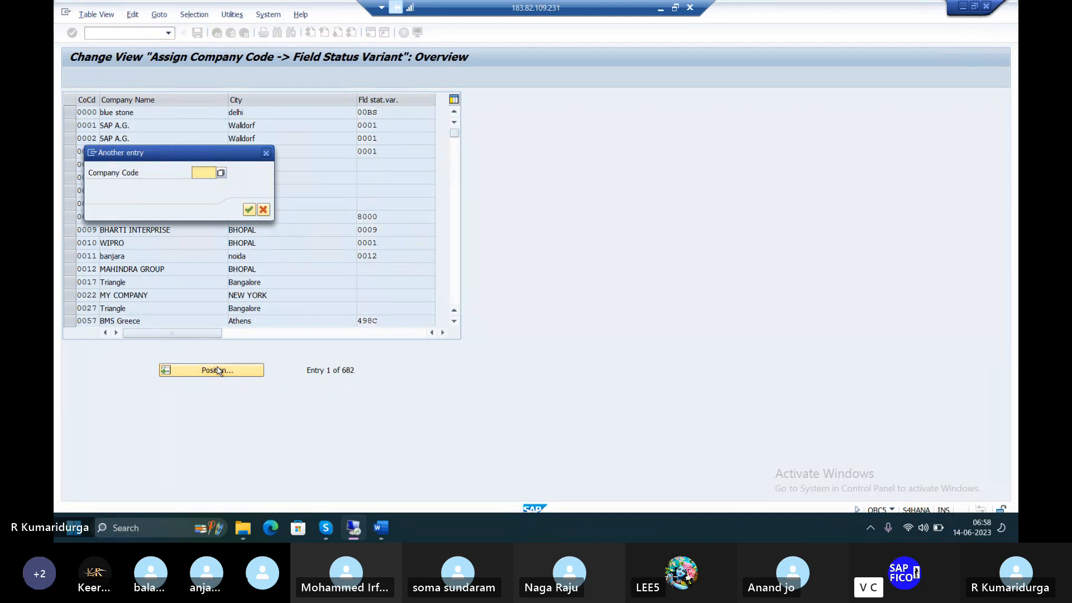
{"action": "type", "text": "DUR1"}
{"action": "key", "text": "Return"}
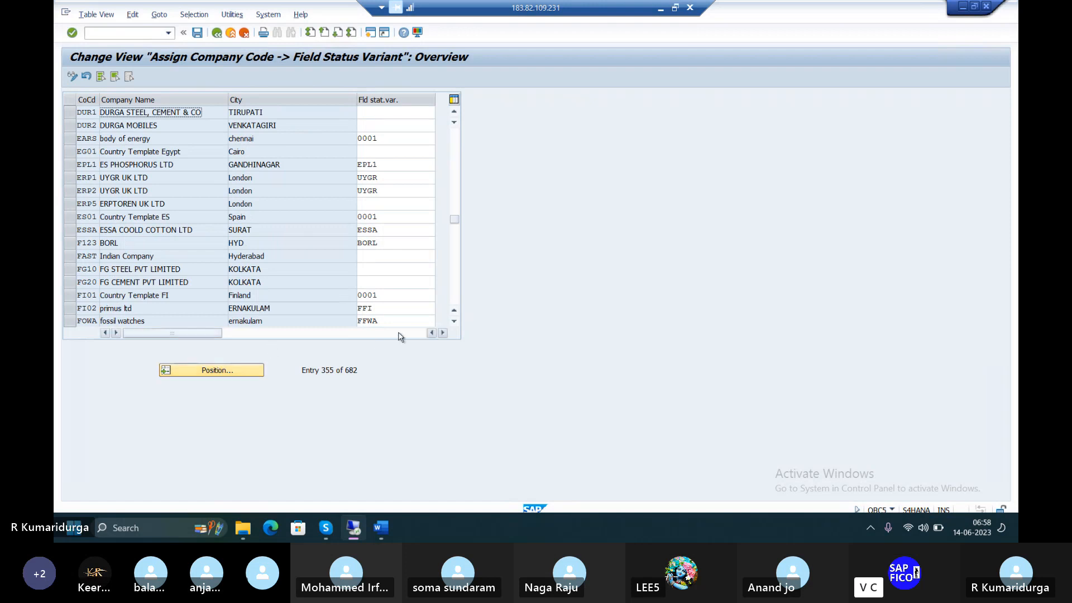
Step: Open the selection list of field status variants for company code DUR1 and look through the available entries
{"action": "left_click", "coordinate": [412, 113]}
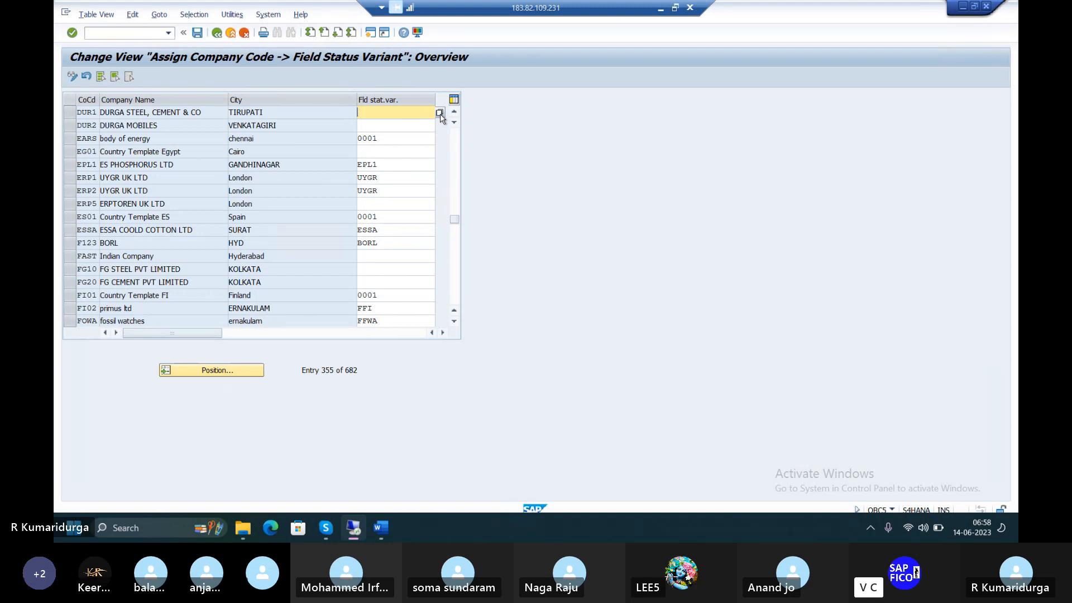
{"action": "left_click", "coordinate": [439, 113]}
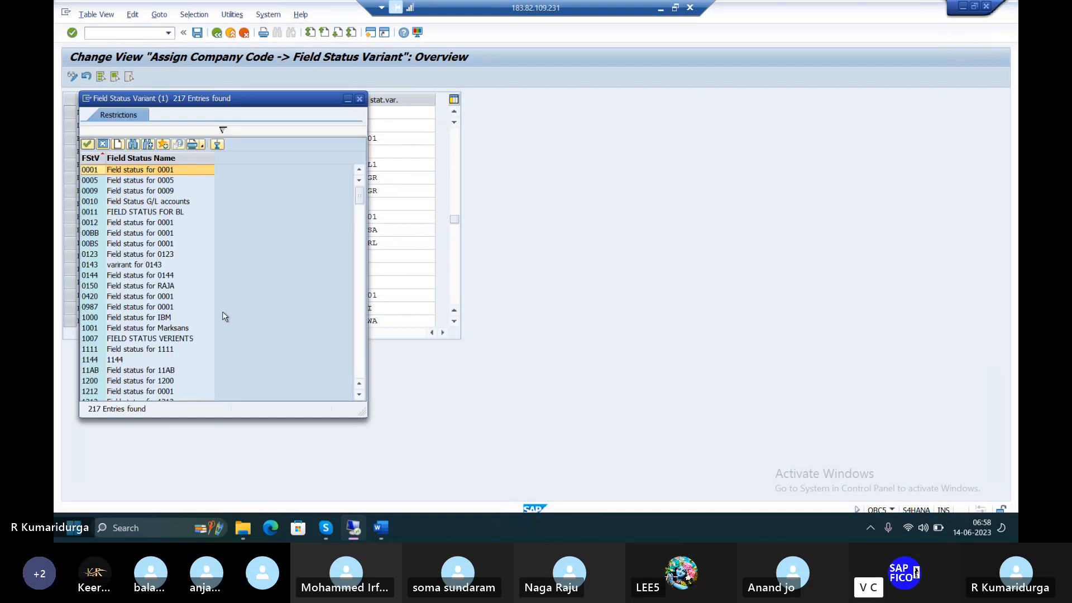
{"action": "scroll", "coordinate": [156, 339], "scroll_direction": "down", "scroll_amount": 2}
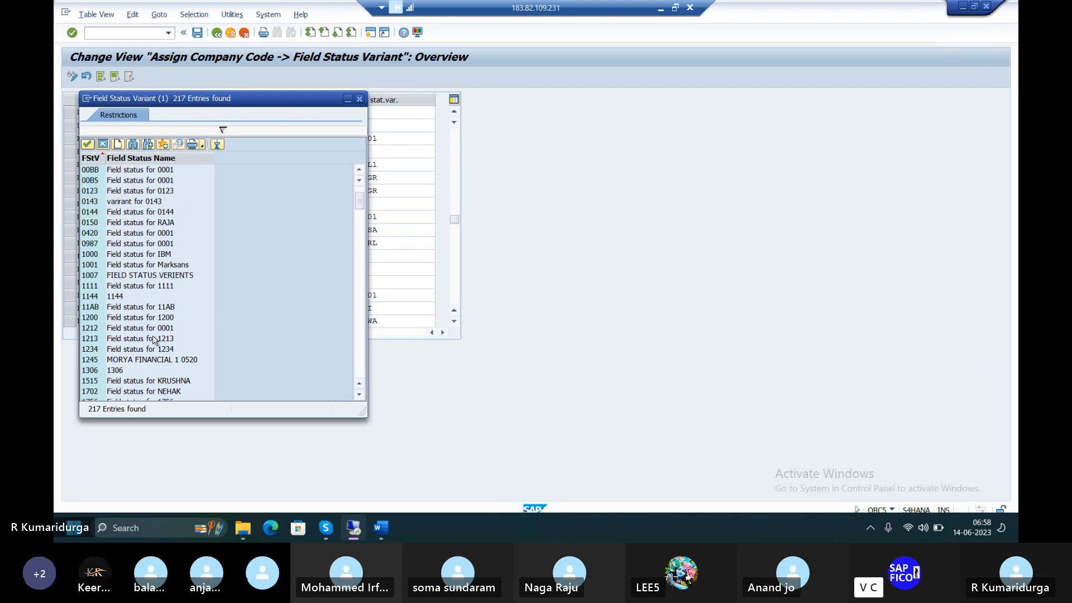
{"action": "scroll", "coordinate": [156, 339], "scroll_direction": "down", "scroll_amount": 7}
{"action": "scroll", "coordinate": [156, 340], "scroll_direction": "down", "scroll_amount": 14}
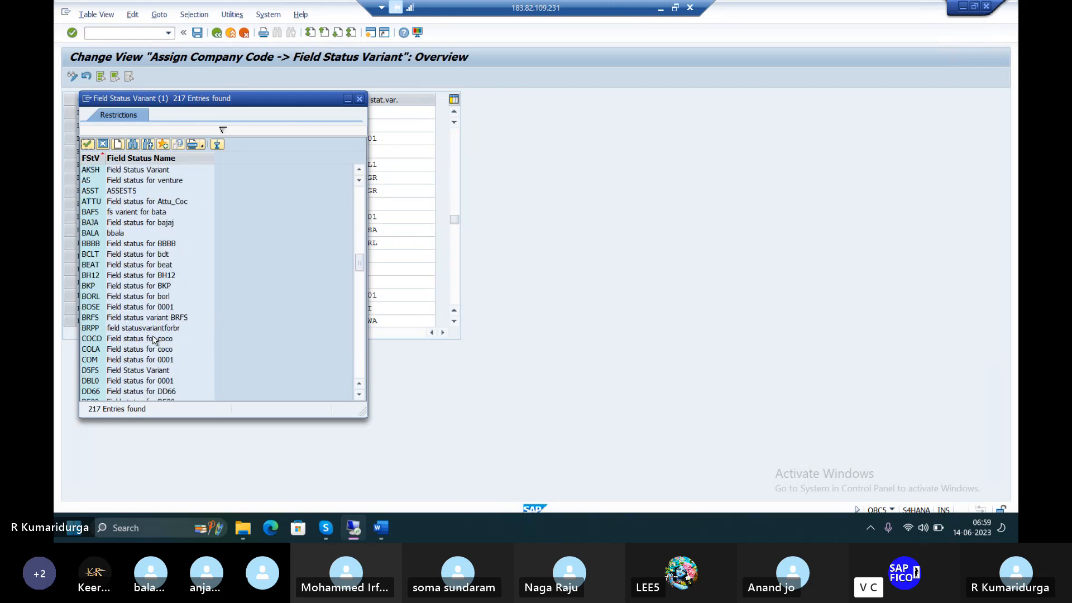
{"action": "scroll", "coordinate": [155, 340], "scroll_direction": "down", "scroll_amount": 7}
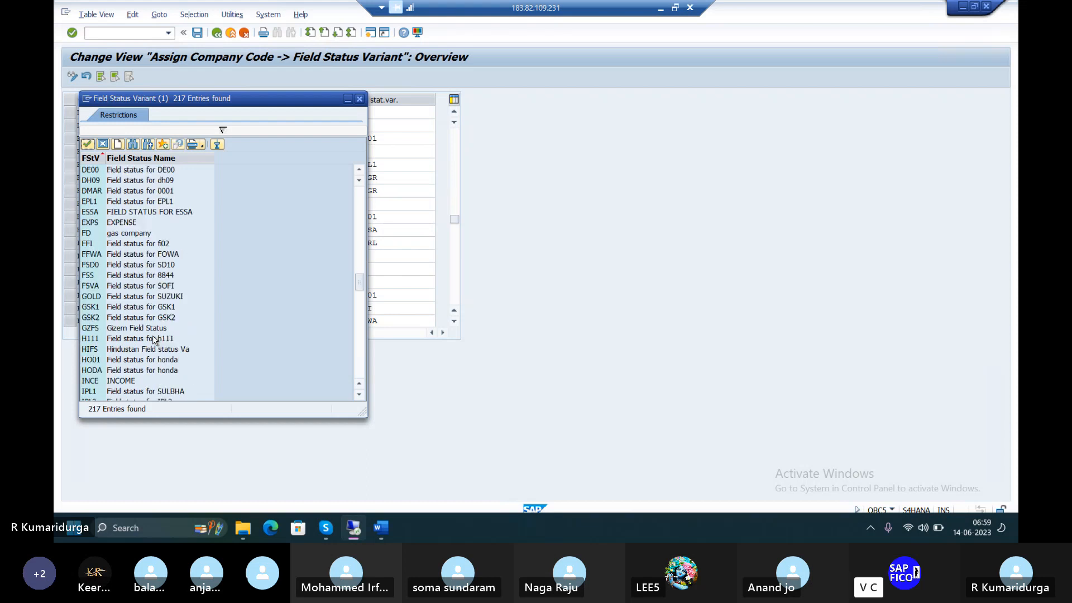
{"action": "scroll", "coordinate": [155, 339], "scroll_direction": "down", "scroll_amount": 4}
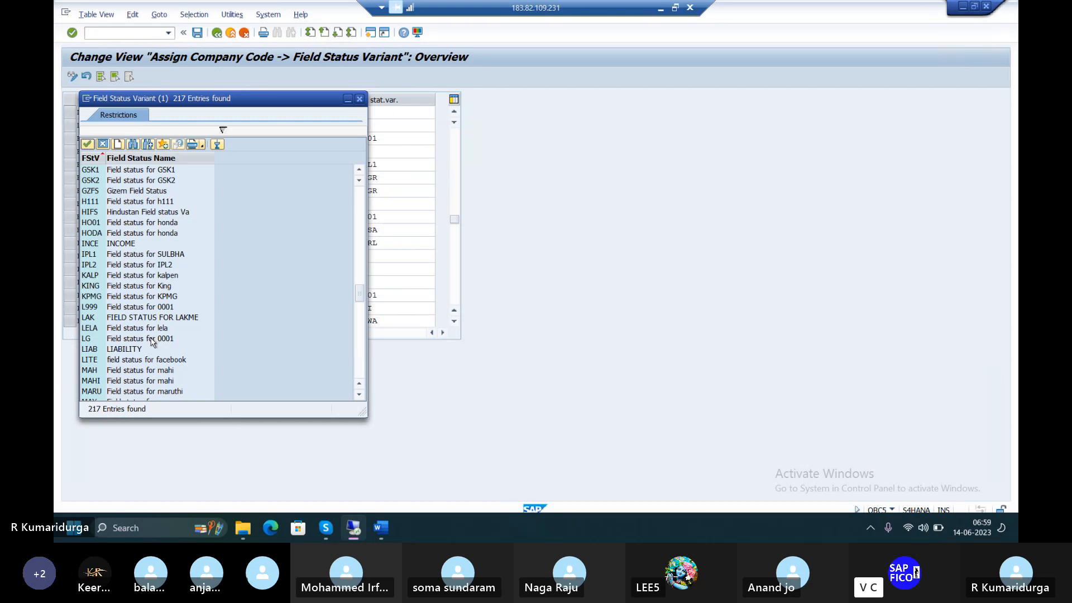
{"action": "scroll", "coordinate": [152, 343], "scroll_direction": "down", "scroll_amount": 2}
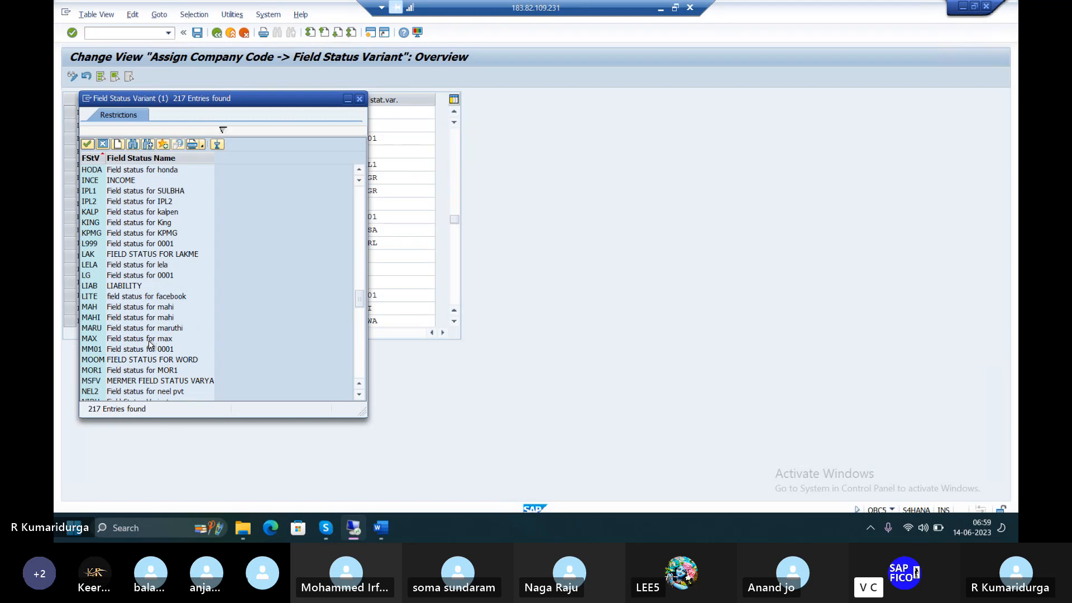
{"action": "scroll", "coordinate": [149, 344], "scroll_direction": "down", "scroll_amount": 3}
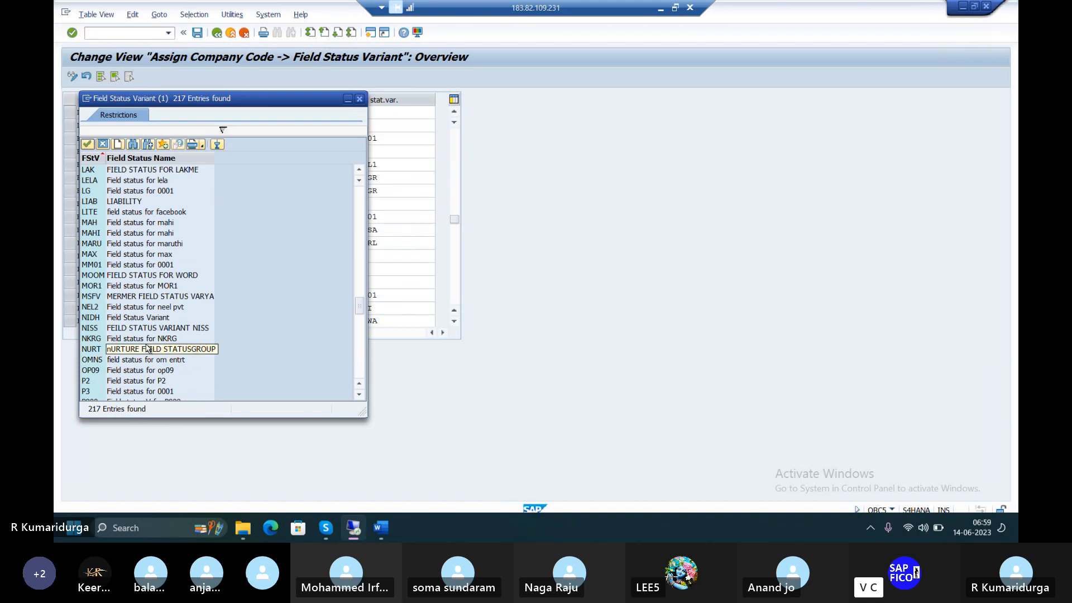
{"action": "scroll", "coordinate": [148, 349], "scroll_direction": "down", "scroll_amount": 2}
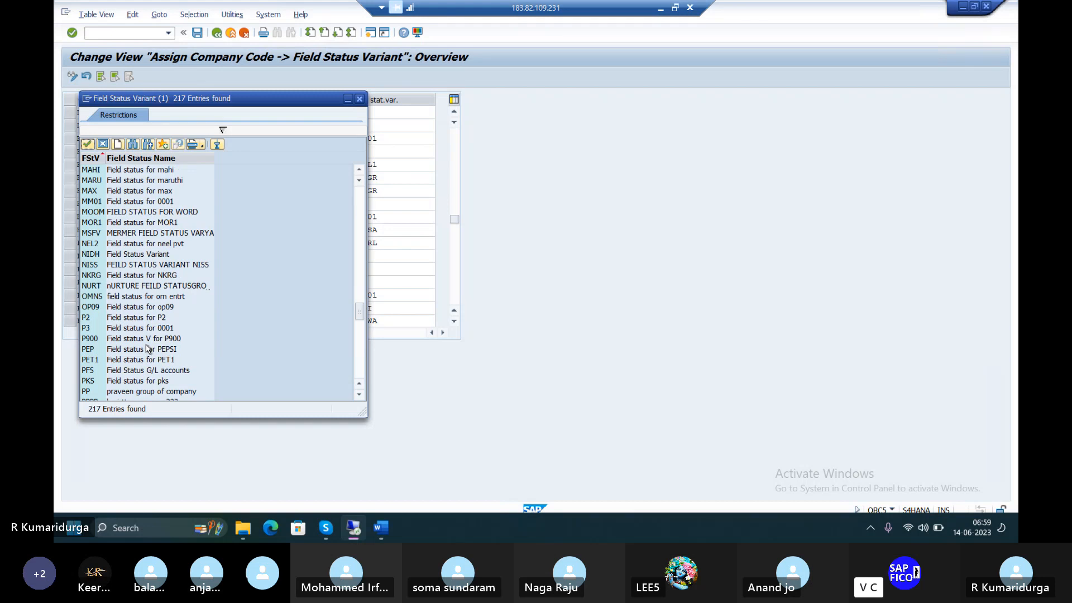
Step: Search the field status variant list for DUR1
{"action": "key", "text": "ctrl+f"}
{"action": "type", "text": "DUR"}
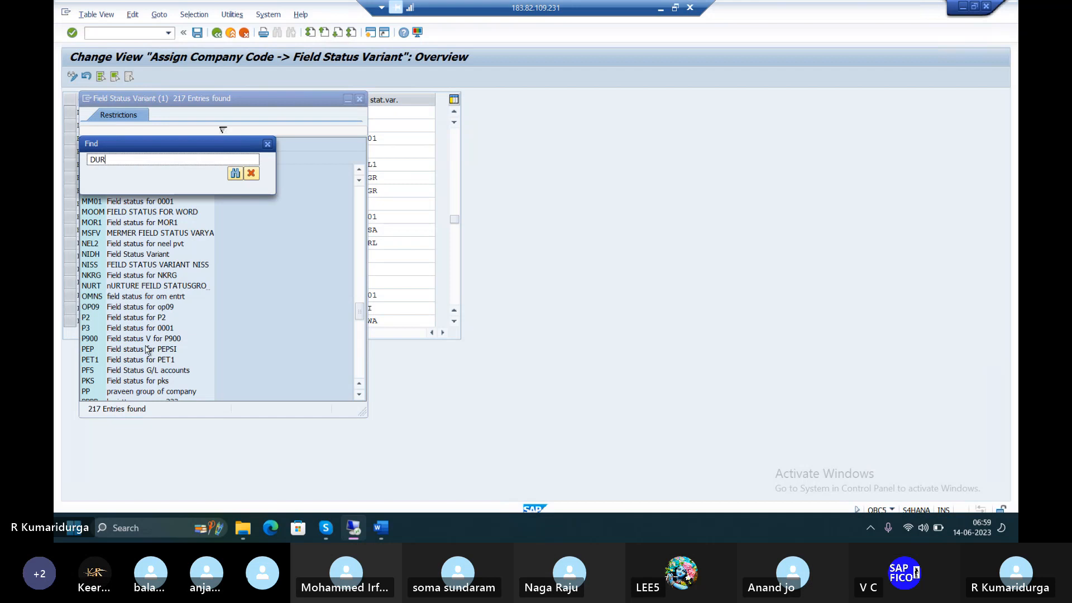
{"action": "type", "text": "1"}
{"action": "key", "text": "Return"}
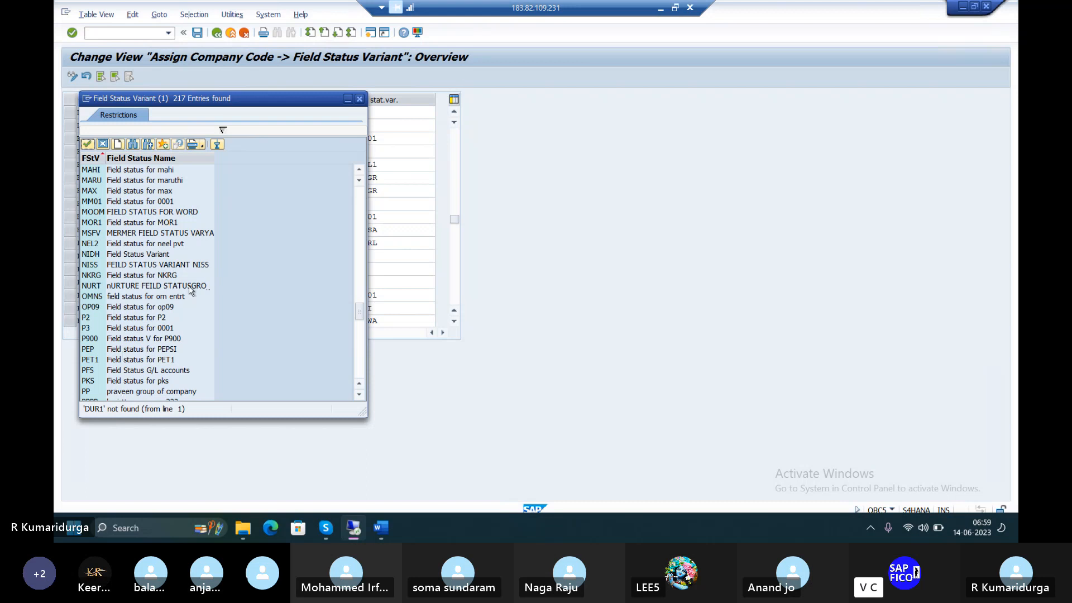
Step: Look back through the earlier field status variant entries, and close the selection list without choosing one
{"action": "scroll", "coordinate": [190, 290], "scroll_direction": "up", "scroll_amount": 1}
{"action": "scroll", "coordinate": [189, 289], "scroll_direction": "up", "scroll_amount": 10}
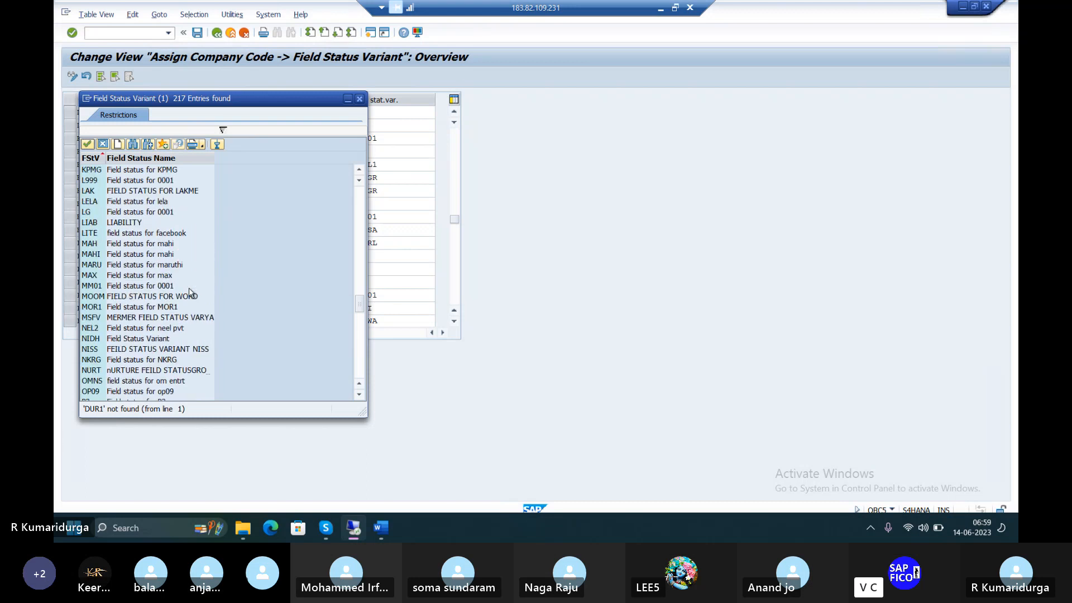
{"action": "scroll", "coordinate": [190, 291], "scroll_direction": "up", "scroll_amount": 7}
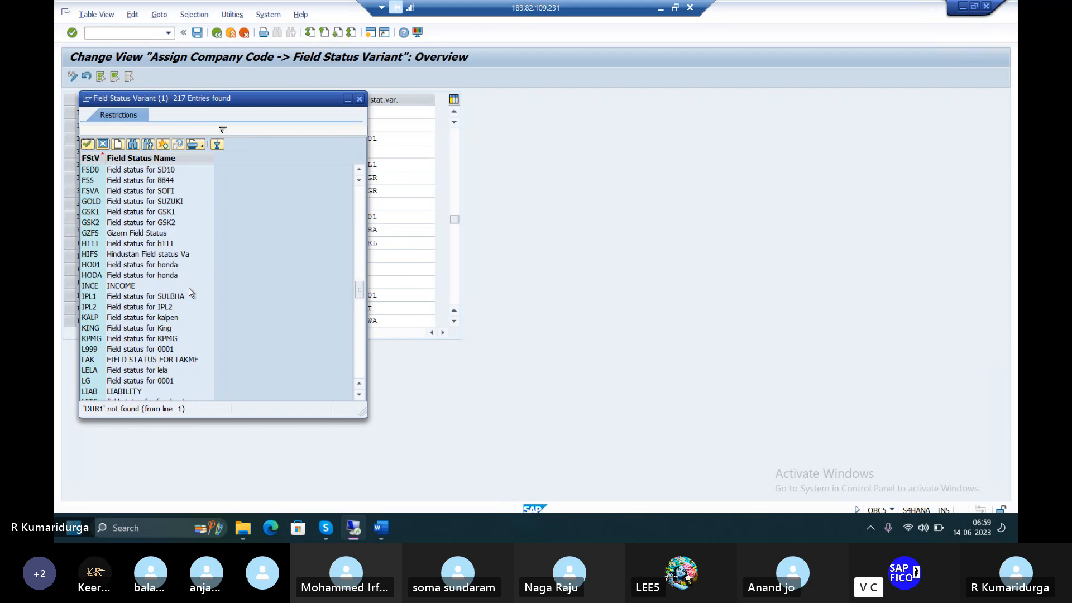
{"action": "scroll", "coordinate": [191, 292], "scroll_direction": "up", "scroll_amount": 3}
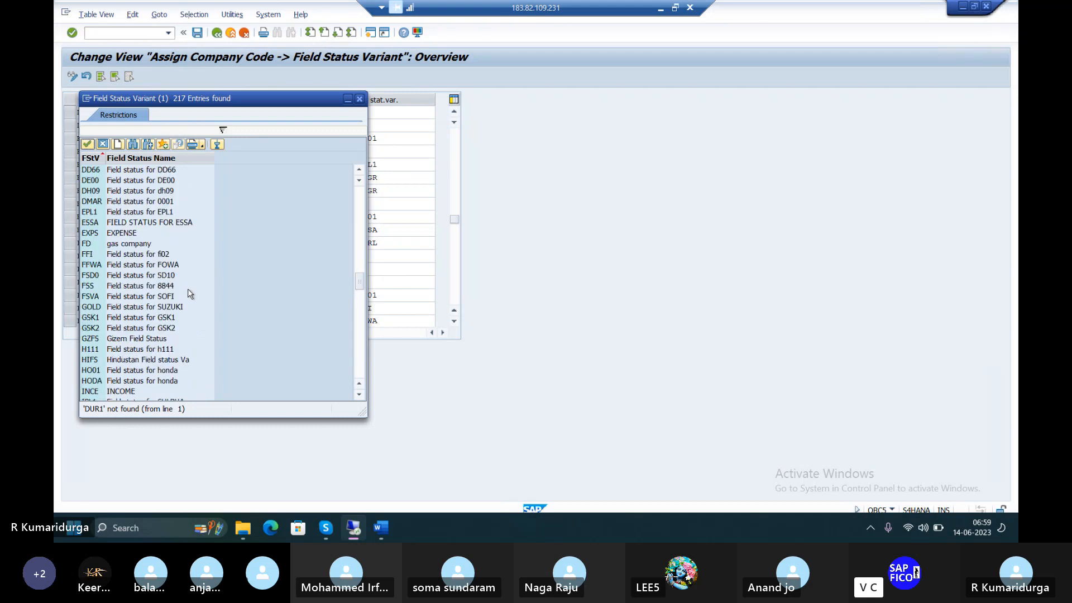
{"action": "scroll", "coordinate": [190, 293], "scroll_direction": "up", "scroll_amount": 1}
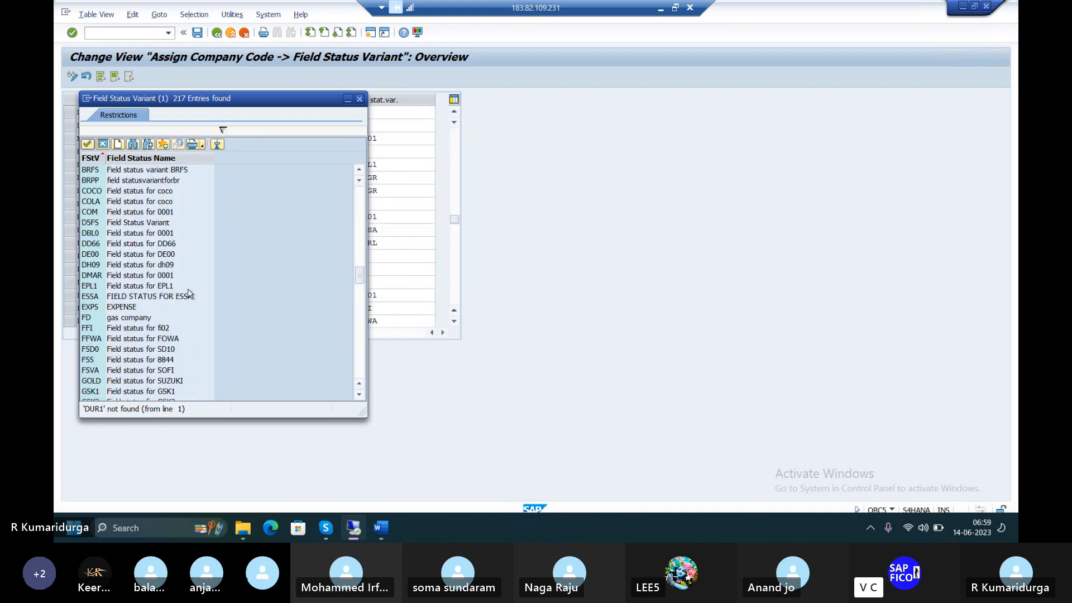
{"action": "scroll", "coordinate": [190, 293], "scroll_direction": "up", "scroll_amount": 1}
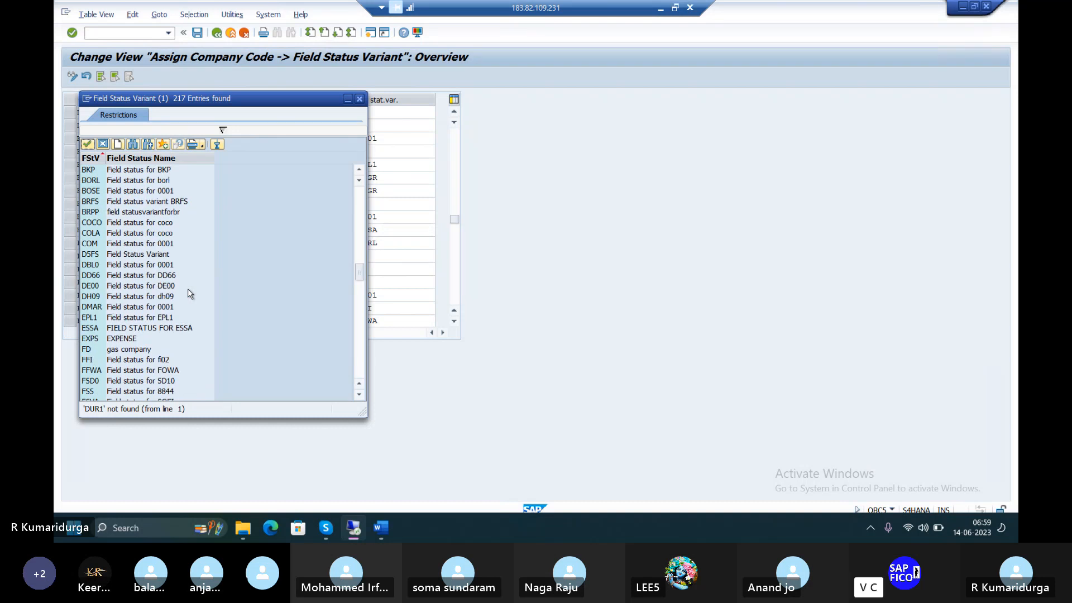
{"action": "scroll", "coordinate": [190, 293], "scroll_direction": "up", "scroll_amount": 3}
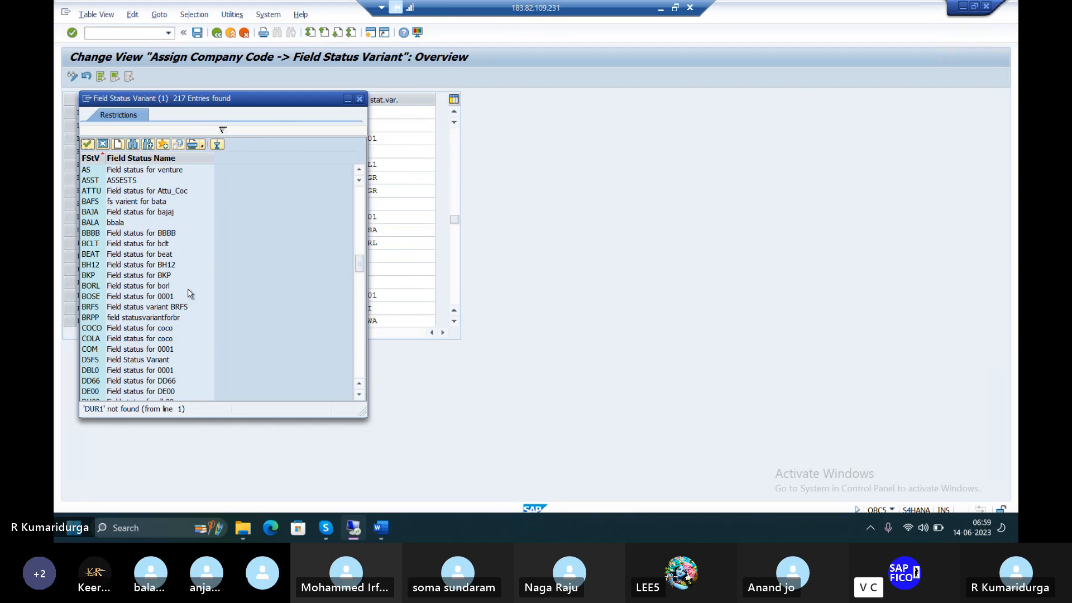
{"action": "scroll", "coordinate": [190, 293], "scroll_direction": "up", "scroll_amount": 4}
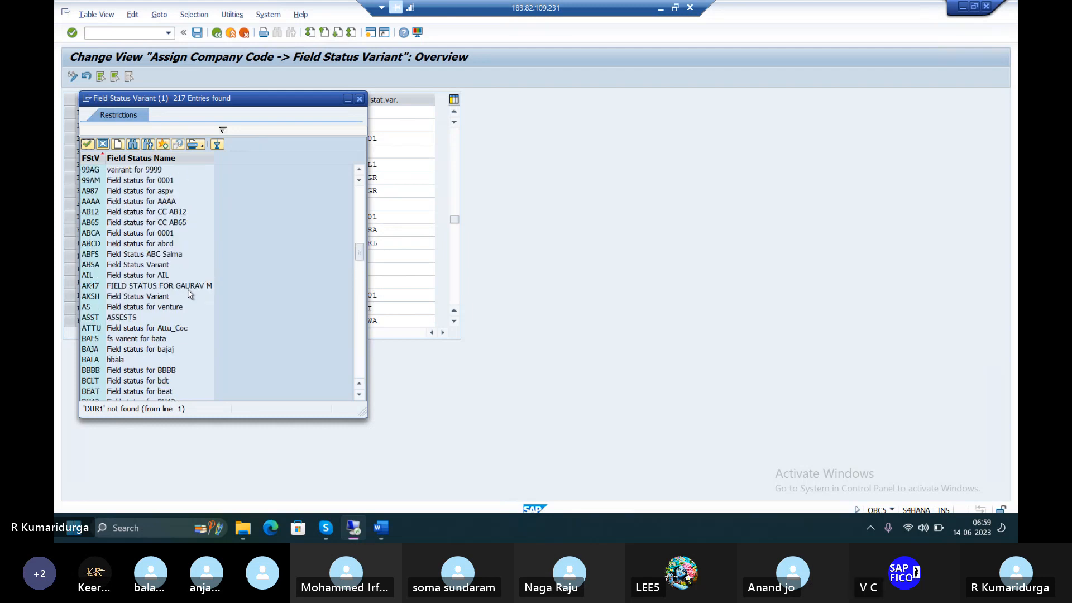
{"action": "scroll", "coordinate": [190, 293], "scroll_direction": "up", "scroll_amount": 1}
{"action": "scroll", "coordinate": [191, 293], "scroll_direction": "up", "scroll_amount": 2}
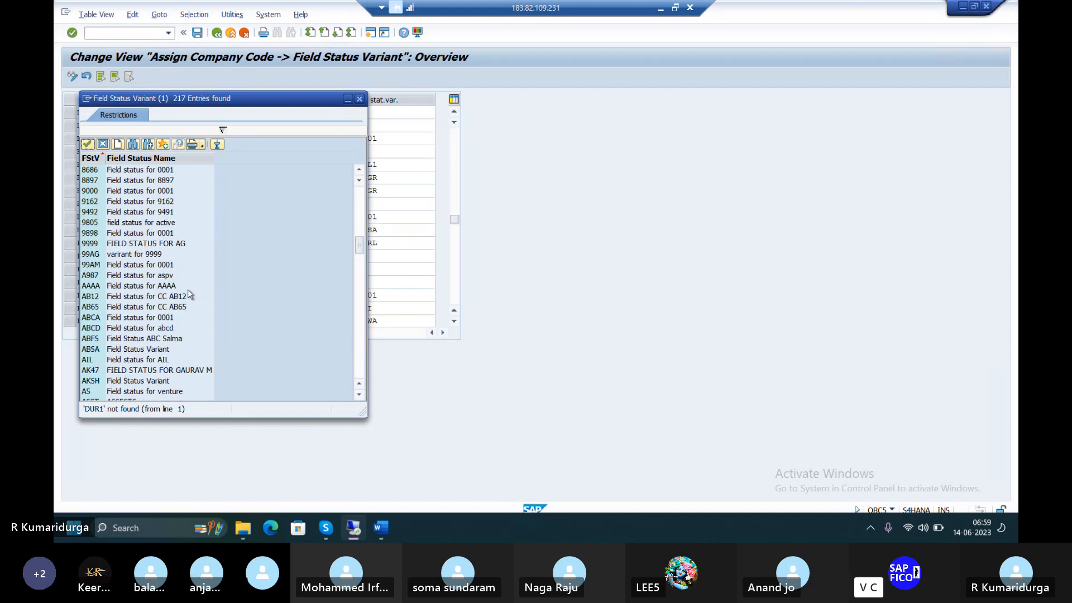
{"action": "scroll", "coordinate": [191, 293], "scroll_direction": "up", "scroll_amount": 2}
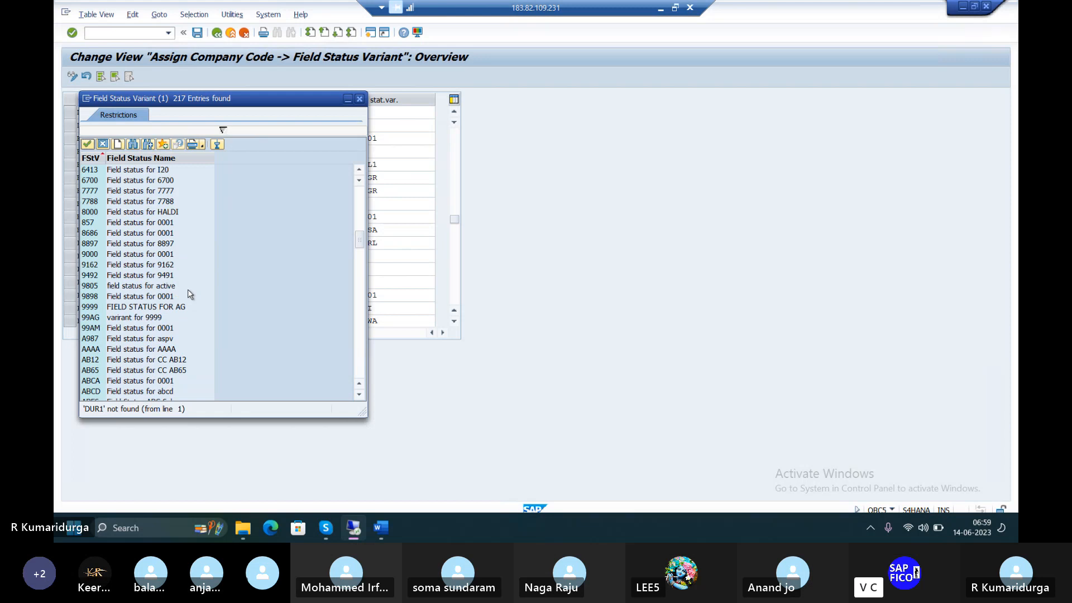
{"action": "left_click", "coordinate": [360, 100]}
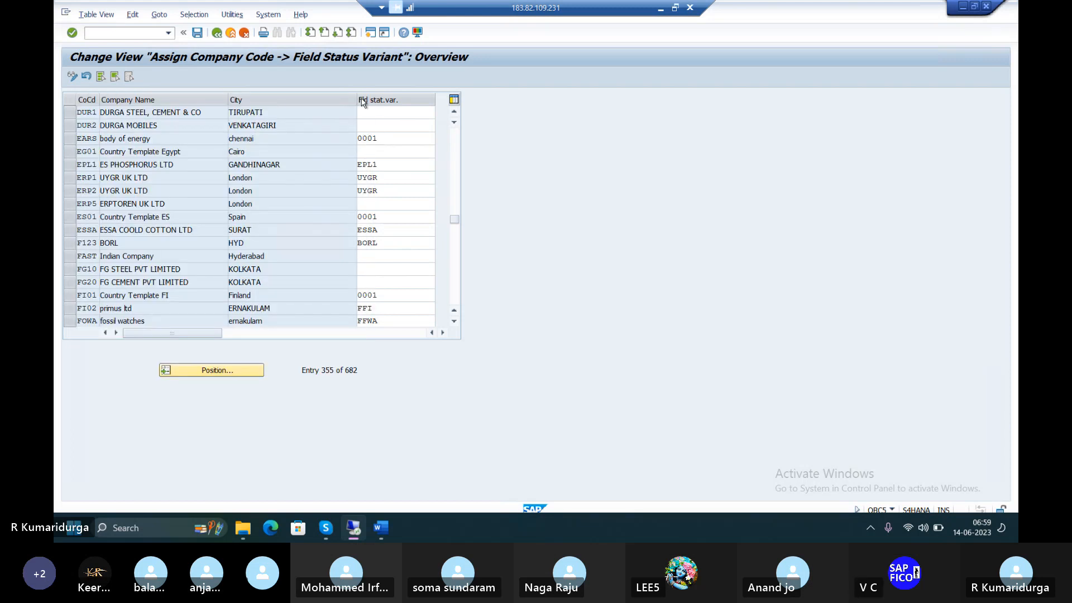
Step: Open transaction OBC4 for maintaining field status variants and look over the existing variants
{"action": "left_click", "coordinate": [121, 32]}
{"action": "type", "text": "/NOBC4"}
{"action": "key", "text": "Return"}
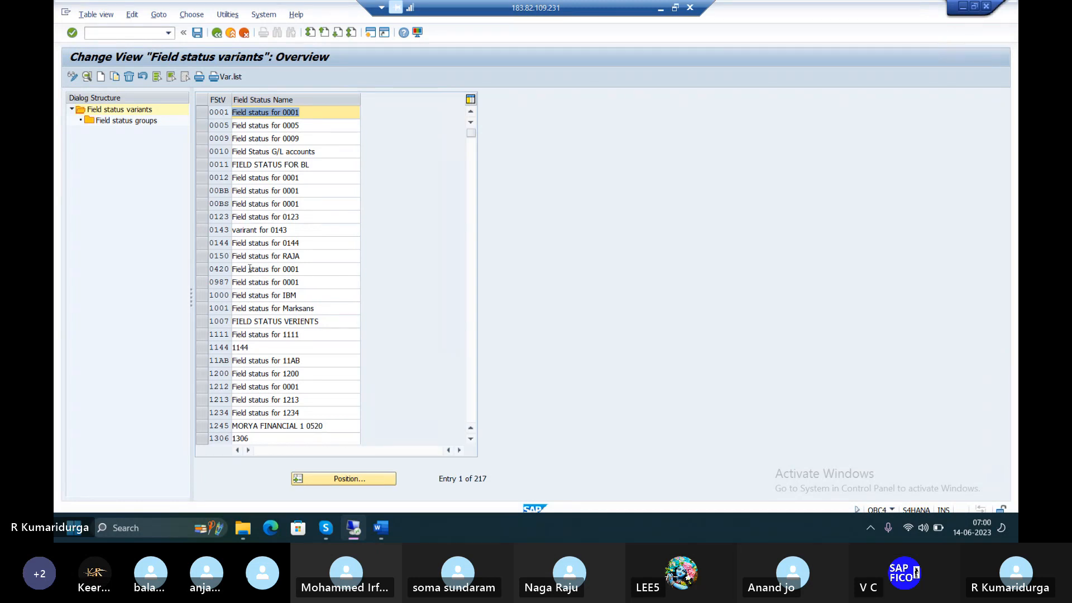
{"action": "scroll", "coordinate": [243, 280], "scroll_direction": "down", "scroll_amount": 3}
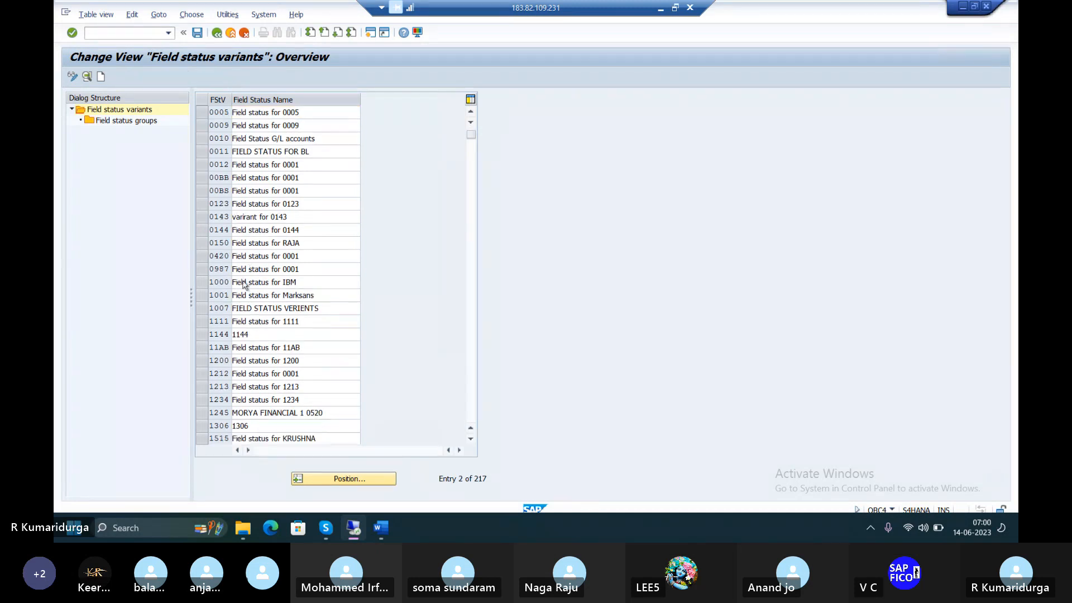
{"action": "scroll", "coordinate": [244, 284], "scroll_direction": "down", "scroll_amount": 1}
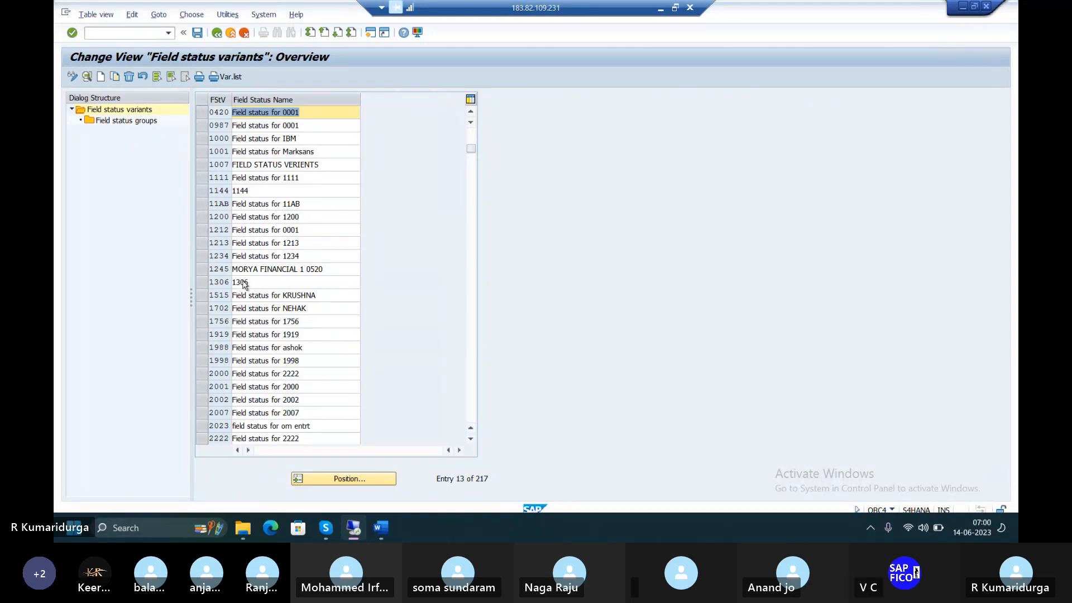
{"action": "left_click", "coordinate": [234, 285]}
{"action": "scroll", "coordinate": [233, 284], "scroll_direction": "down", "scroll_amount": 3}
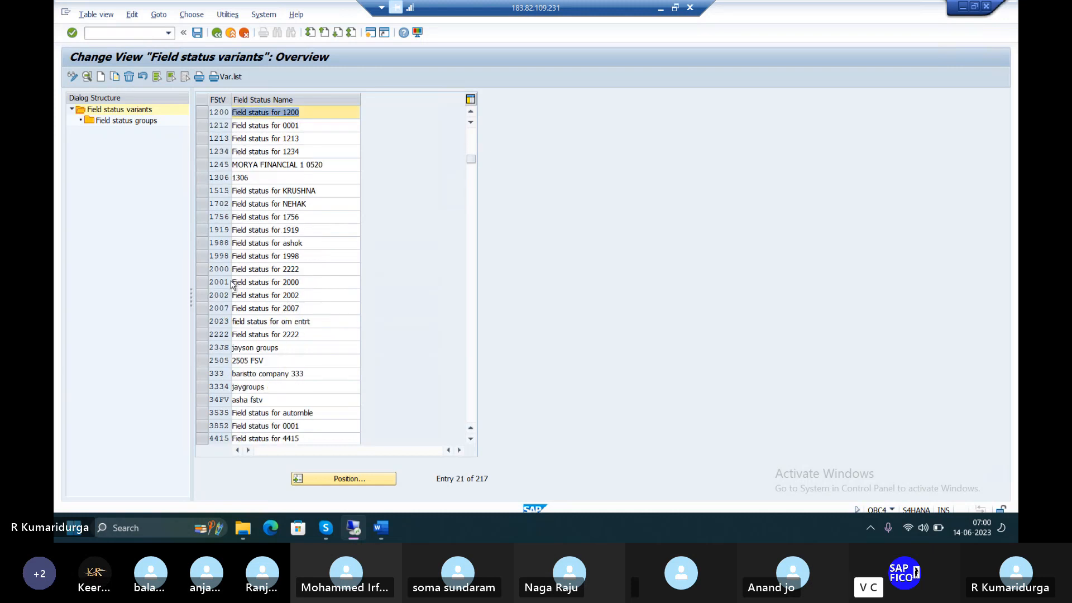
{"action": "scroll", "coordinate": [234, 285], "scroll_direction": "down", "scroll_amount": 6}
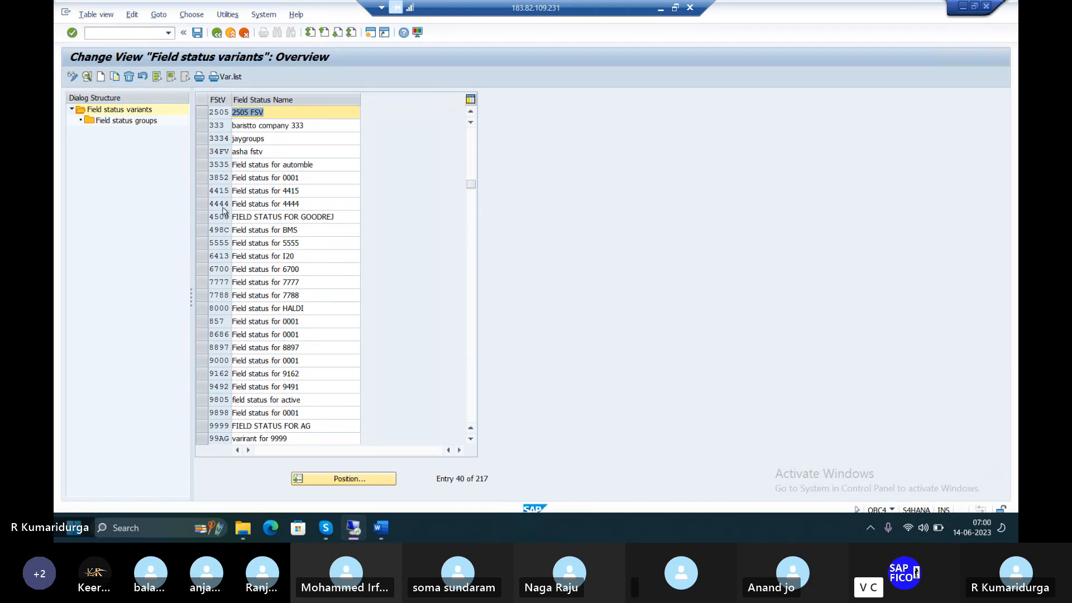
{"action": "scroll", "coordinate": [234, 226], "scroll_direction": "up", "scroll_amount": 10}
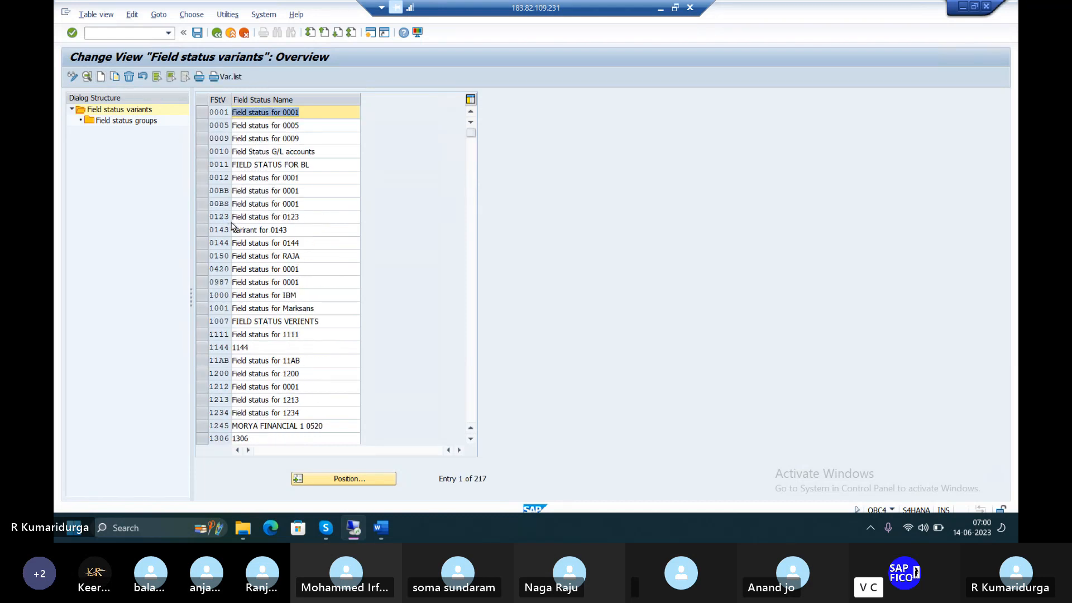
Step: Examine the field status groups of variant 0001 and return to the variant overview
{"action": "left_click", "coordinate": [200, 115]}
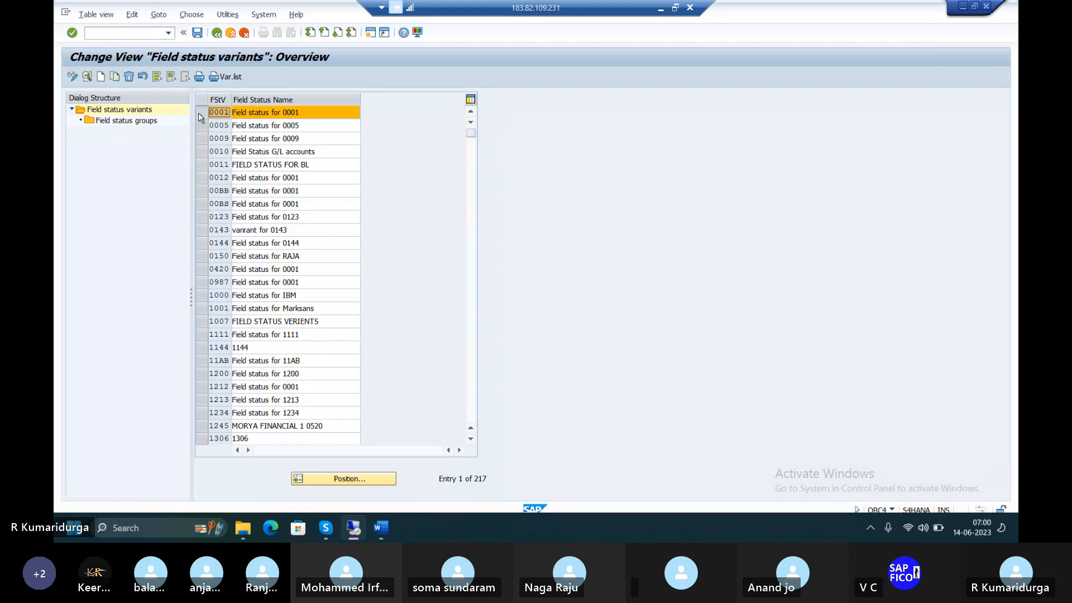
{"action": "double_click", "coordinate": [147, 121]}
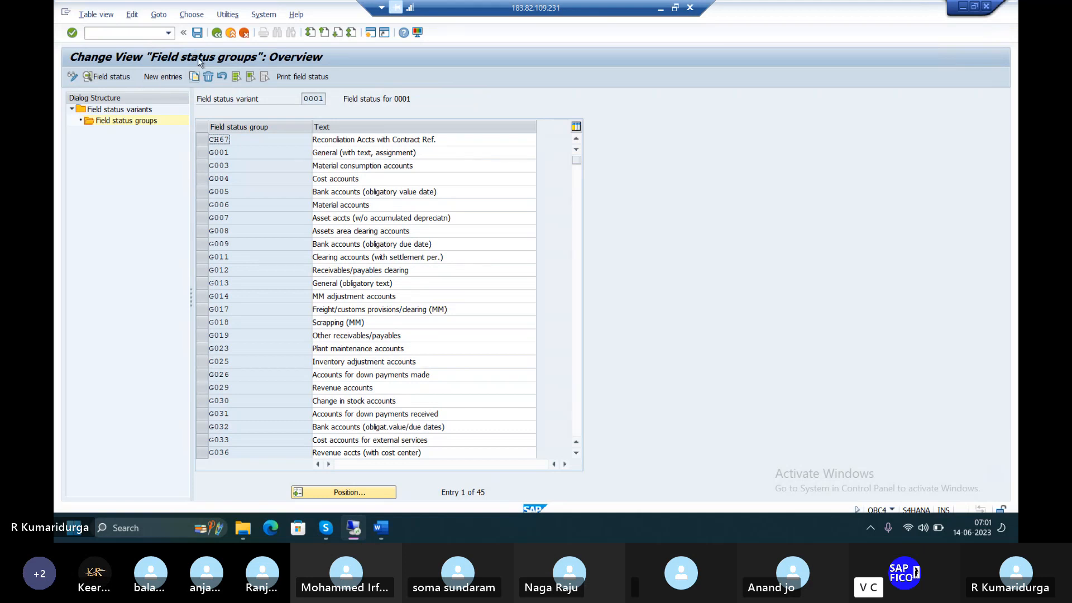
{"action": "left_click", "coordinate": [216, 33]}
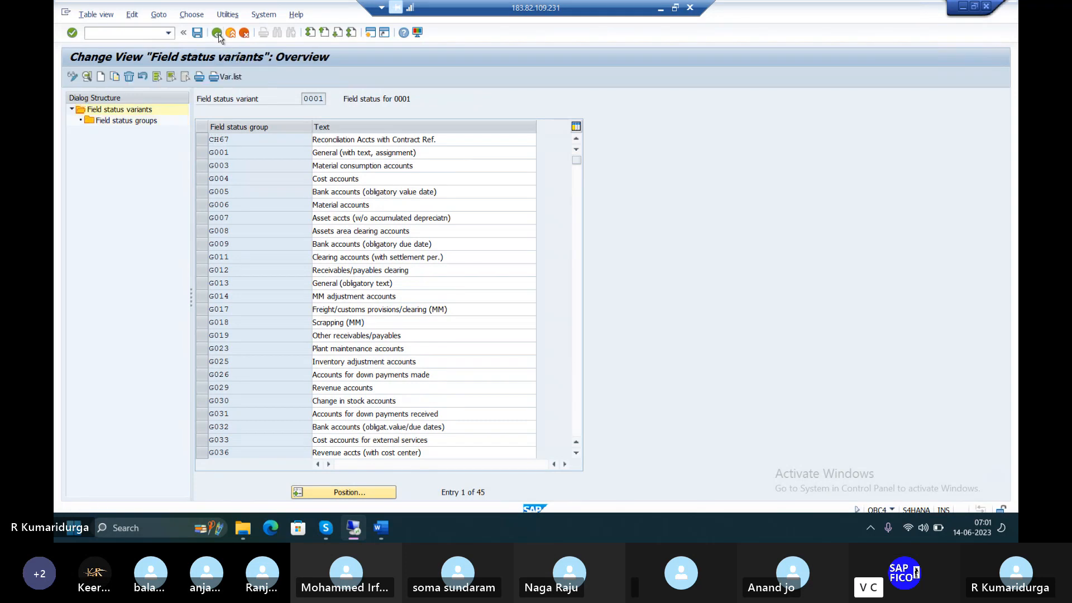
Step: Start a copy of field status variant 0001 and set the new variant's key to FSVD
{"action": "left_click", "coordinate": [204, 112]}
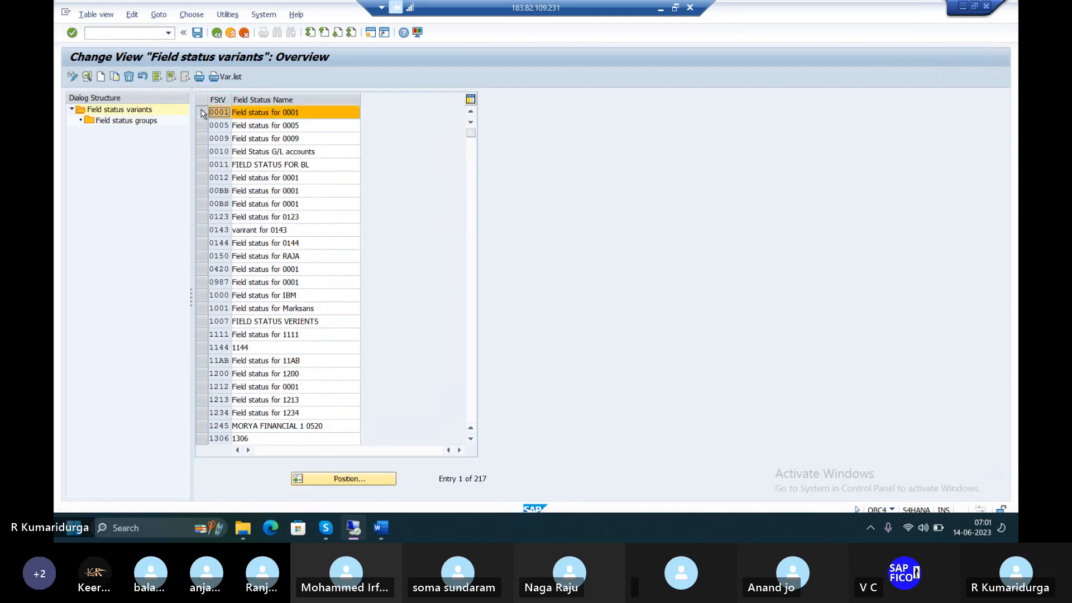
{"action": "left_click", "coordinate": [114, 78]}
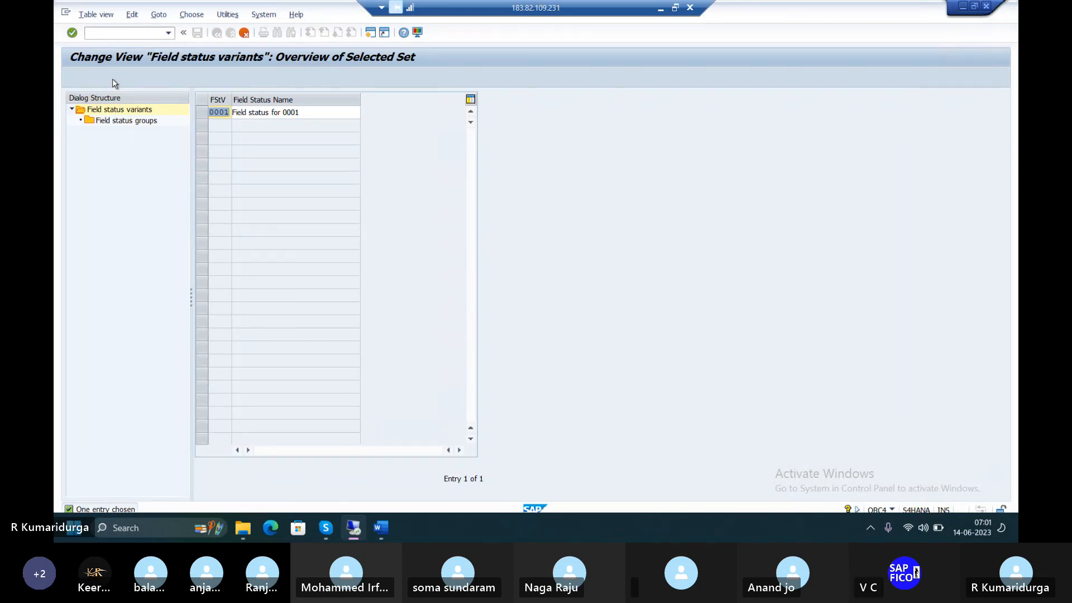
{"action": "type", "text": "FSV"}
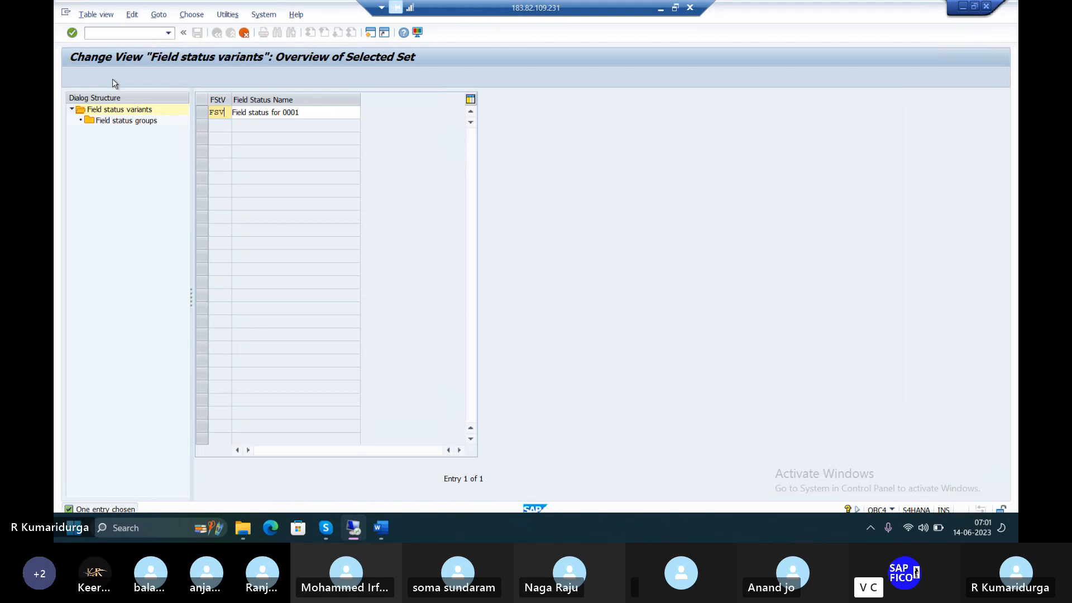
{"action": "type", "text": "D"}
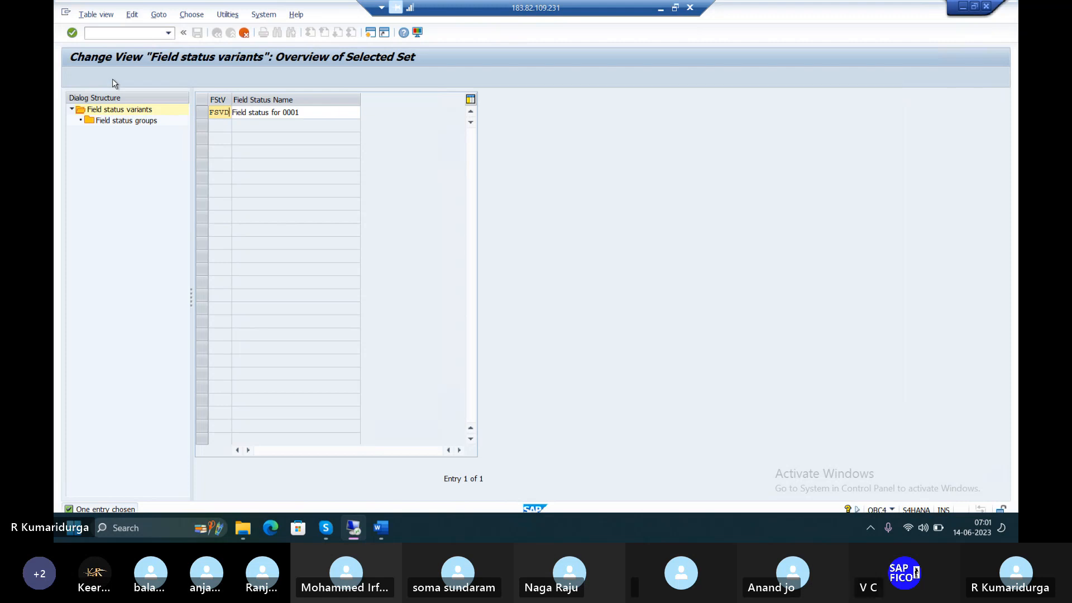
Step: Name the new variant Field status for DUR1 and copy it with all its dependent entries
{"action": "left_click", "coordinate": [306, 116]}
{"action": "key", "text": "BackSpace"}
{"action": "key", "text": "BackSpace"}
{"action": "key", "text": "BackSpace"}
{"action": "key", "text": "BackSpace"}
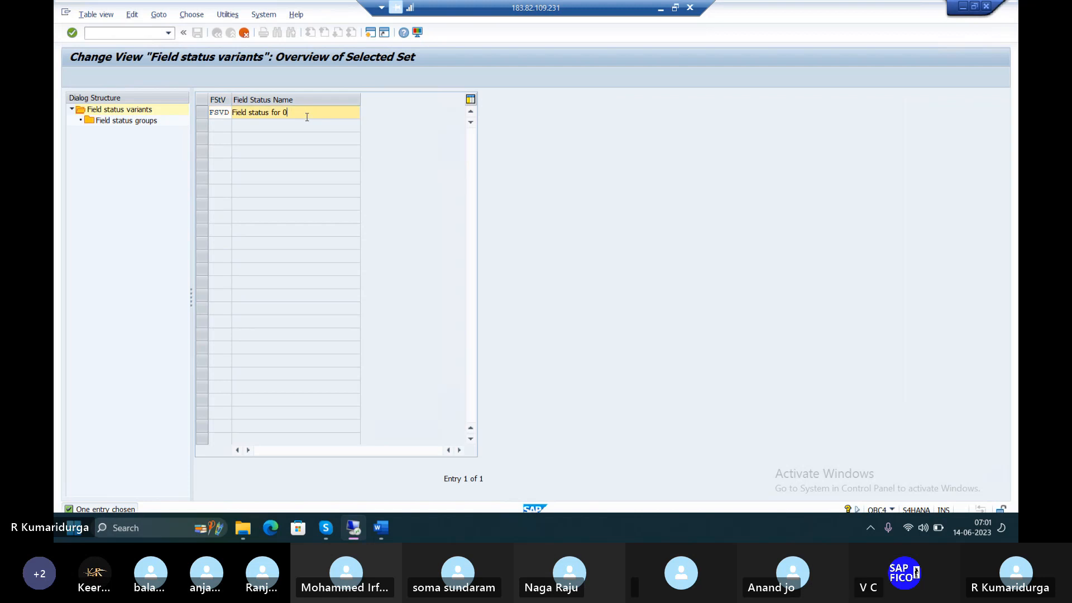
{"action": "type", "text": "DUR1"}
{"action": "key", "text": "Return"}
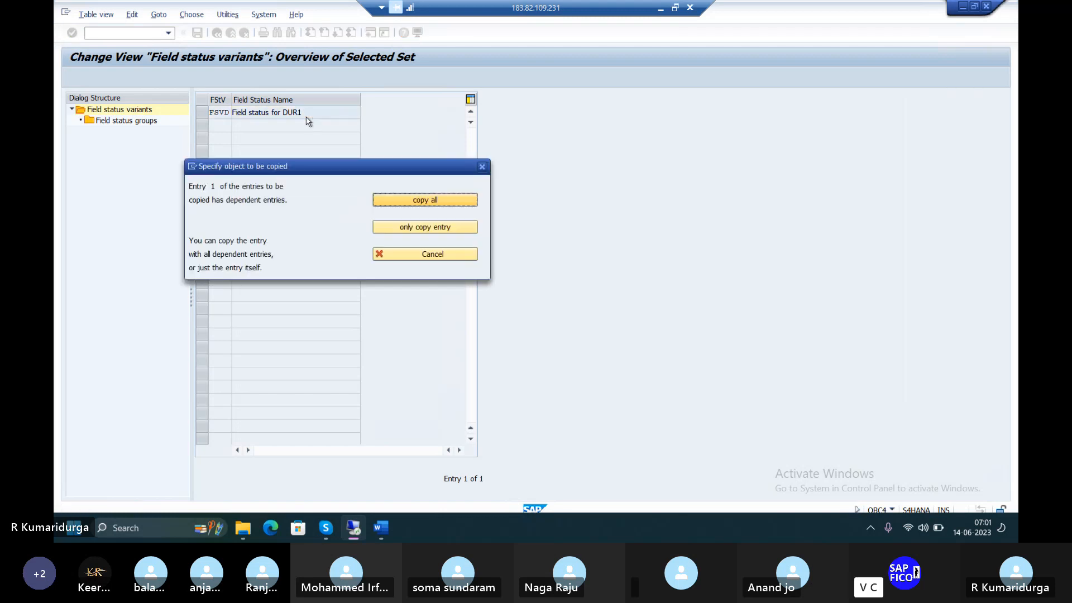
{"action": "left_click", "coordinate": [391, 204]}
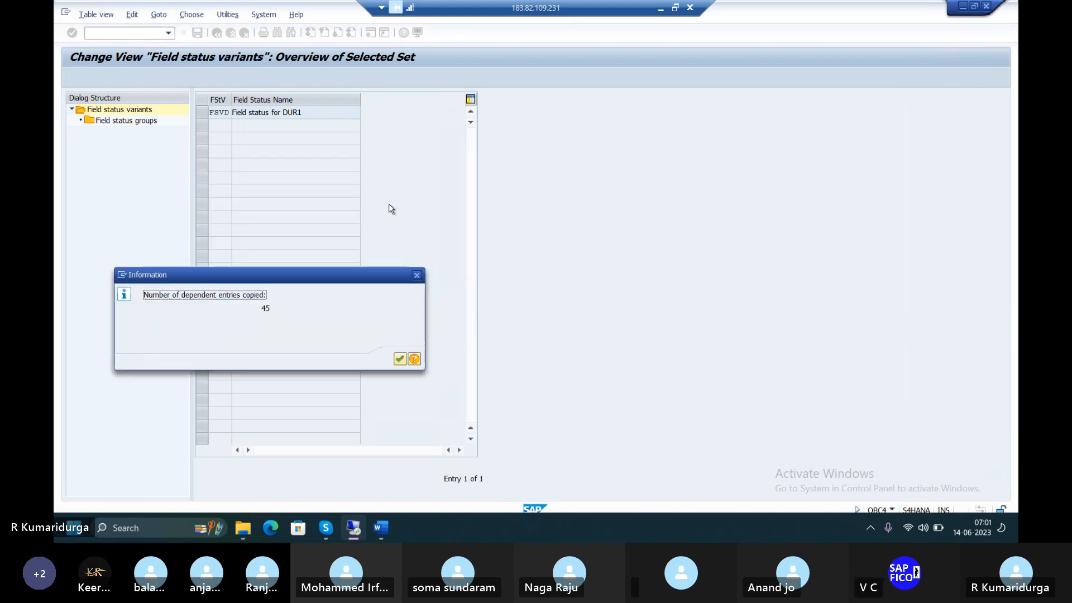
{"action": "left_click", "coordinate": [400, 360]}
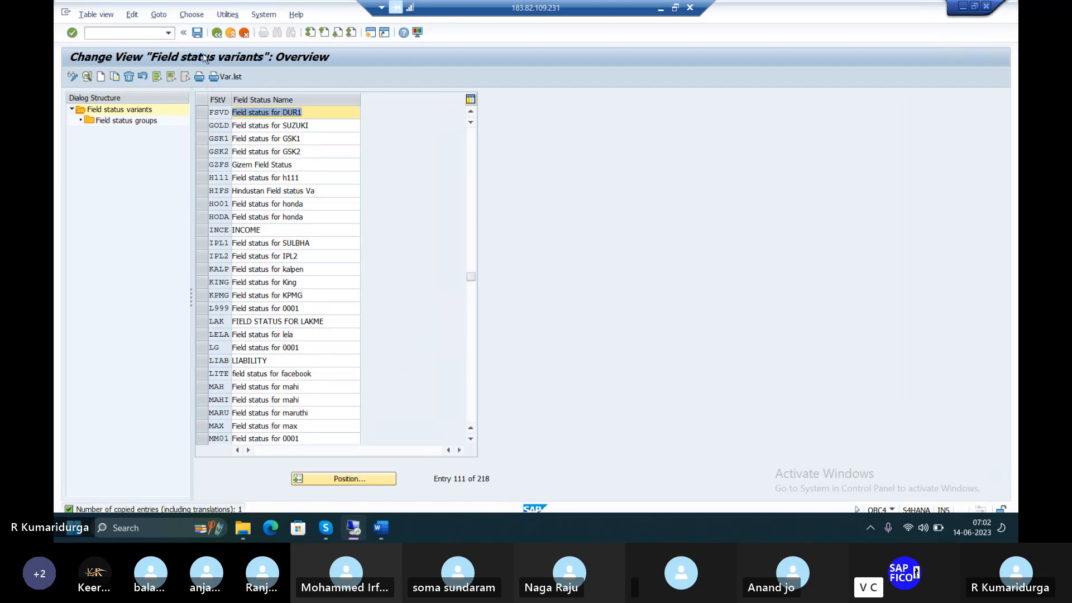
Step: Save the new variant in customizing request S4HK903397 and check the next transaction code in the Word notes
{"action": "left_click", "coordinate": [198, 34]}
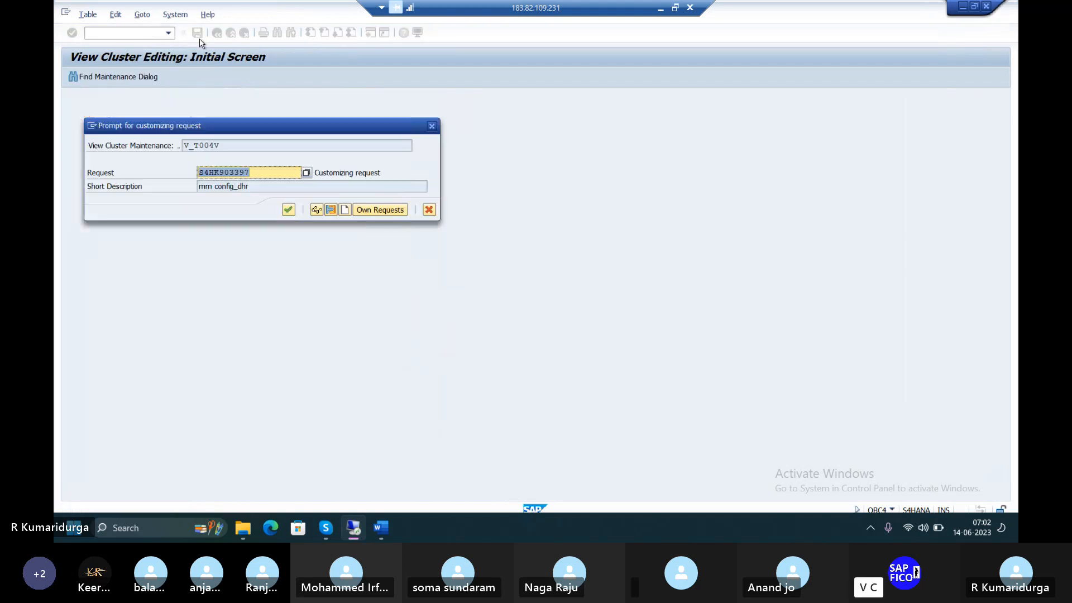
{"action": "left_click", "coordinate": [288, 210]}
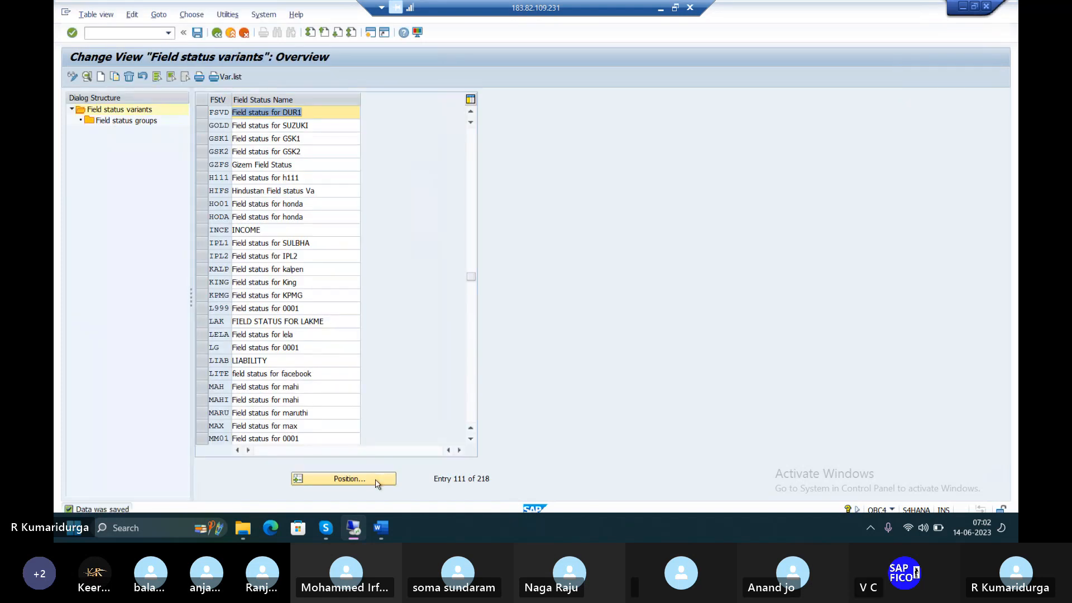
{"action": "mouse_move", "coordinate": [380, 533]}
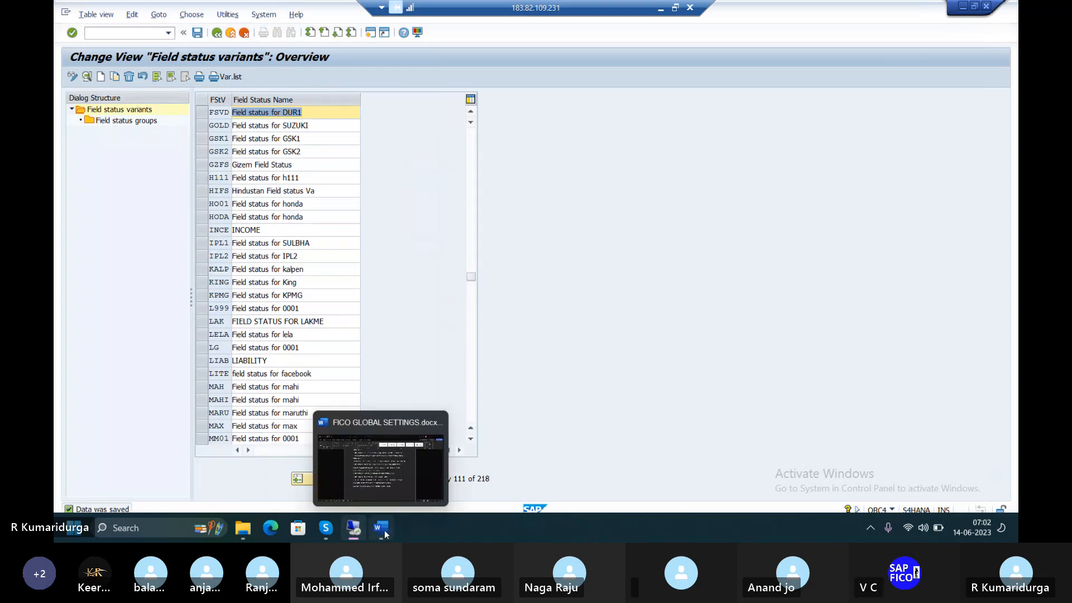
{"action": "left_click", "coordinate": [391, 493]}
{"action": "left_click", "coordinate": [391, 495]}
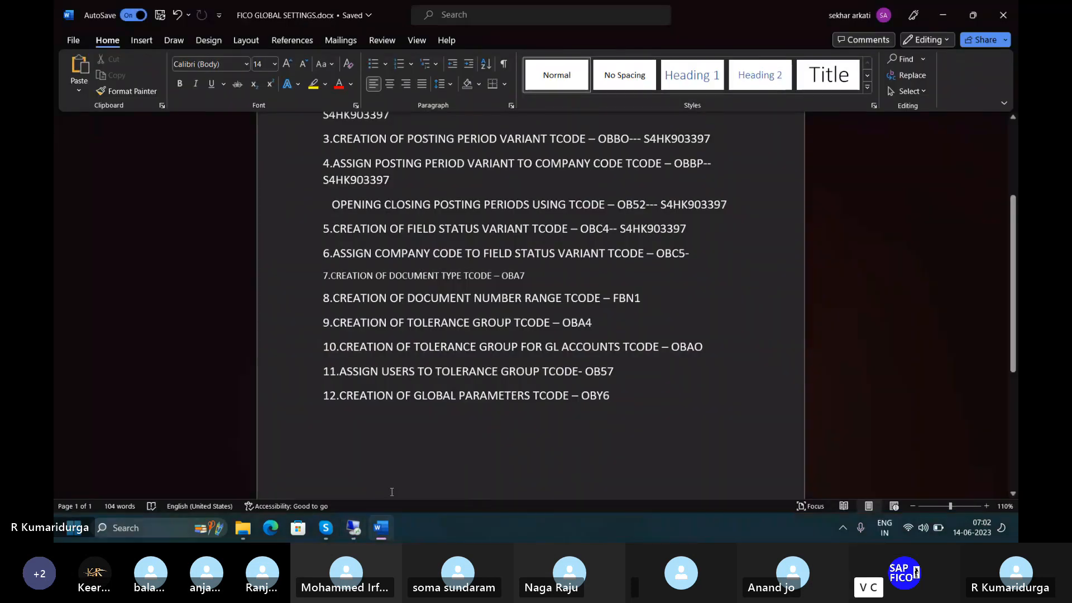
{"action": "left_click", "coordinate": [386, 531]}
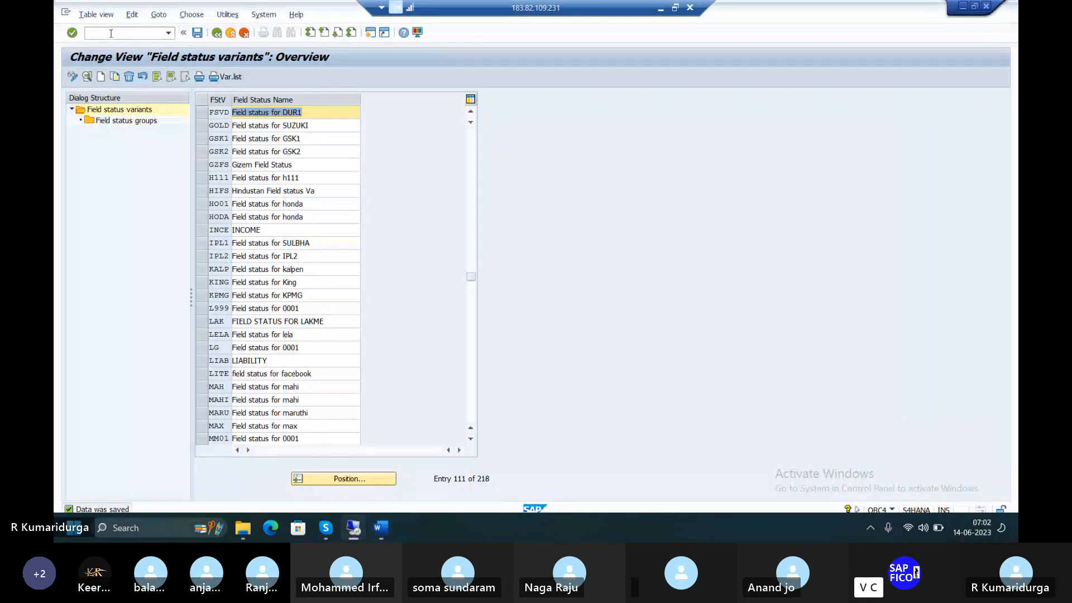
Step: Open transaction OBC5 for assigning field status variants and position the list at company code DUR1
{"action": "left_click", "coordinate": [118, 29]}
{"action": "type", "text": "/NOBC5"}
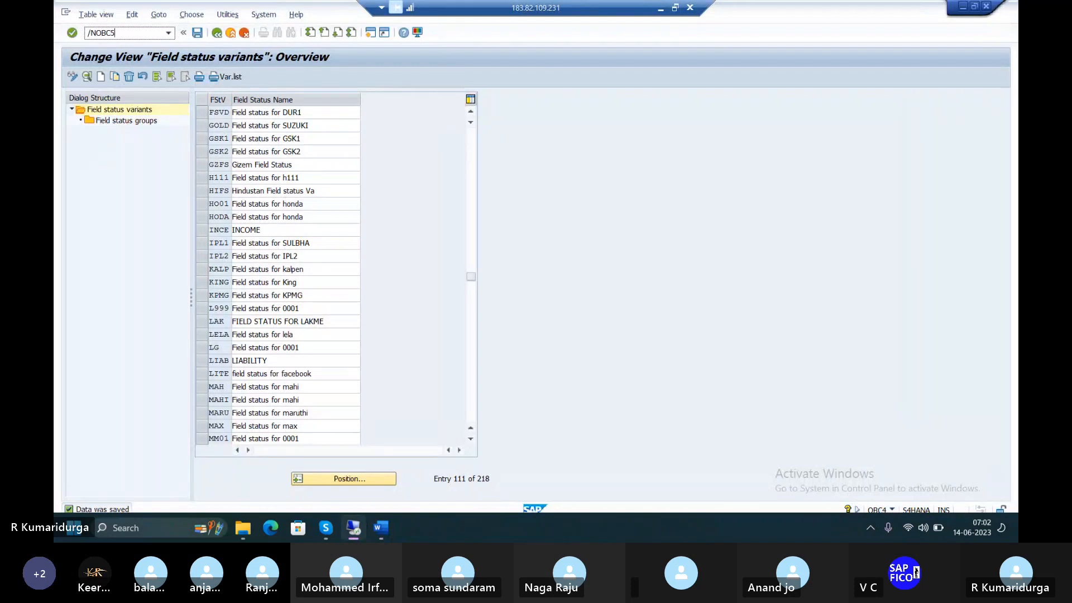
{"action": "key", "text": "Return"}
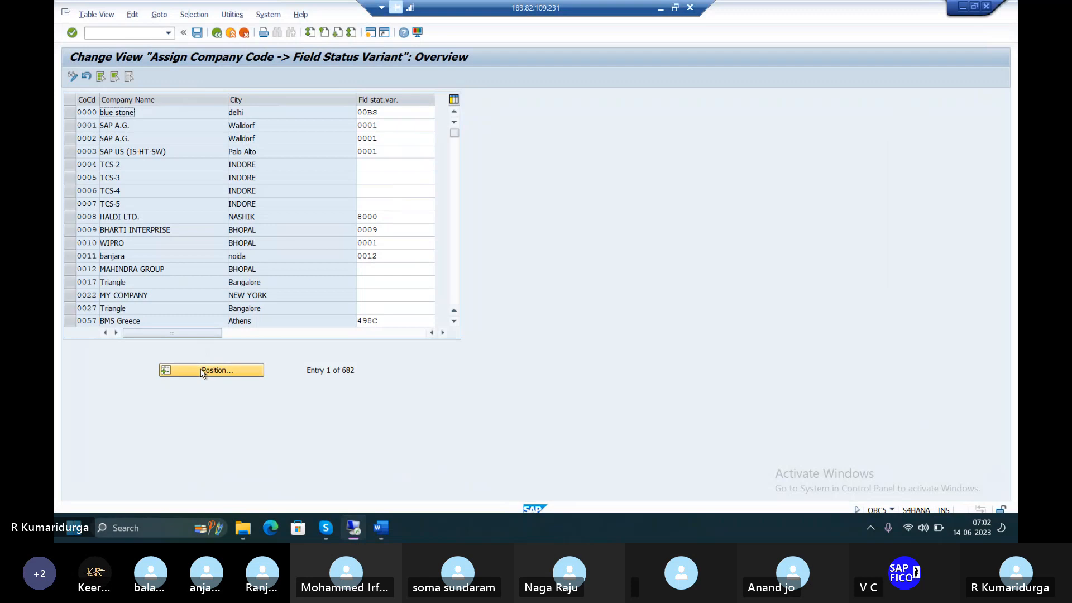
{"action": "left_click", "coordinate": [202, 371]}
{"action": "type", "text": "DU"}
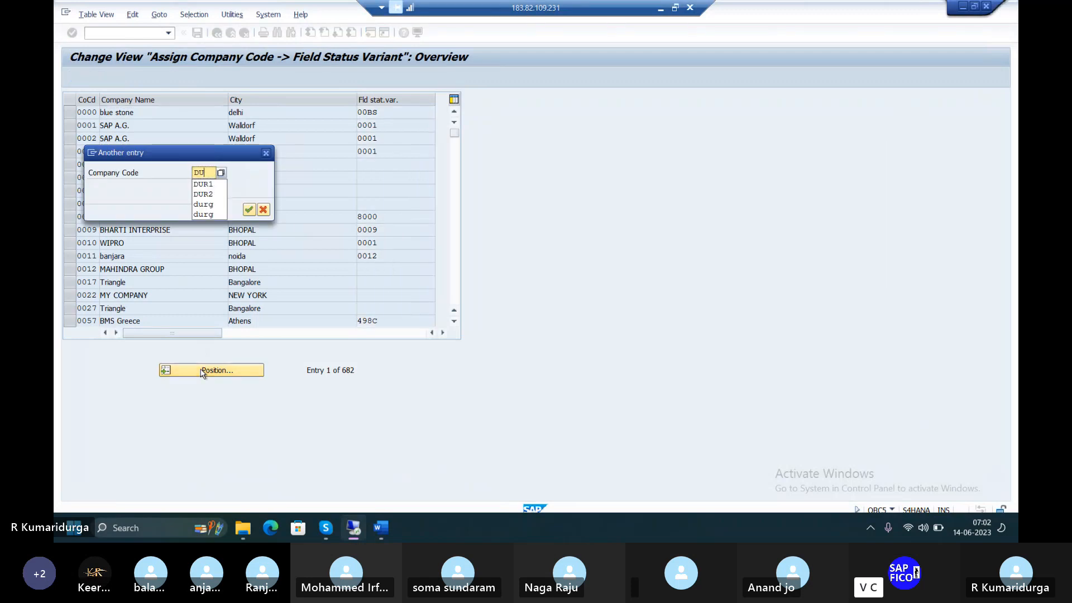
{"action": "type", "text": "R1"}
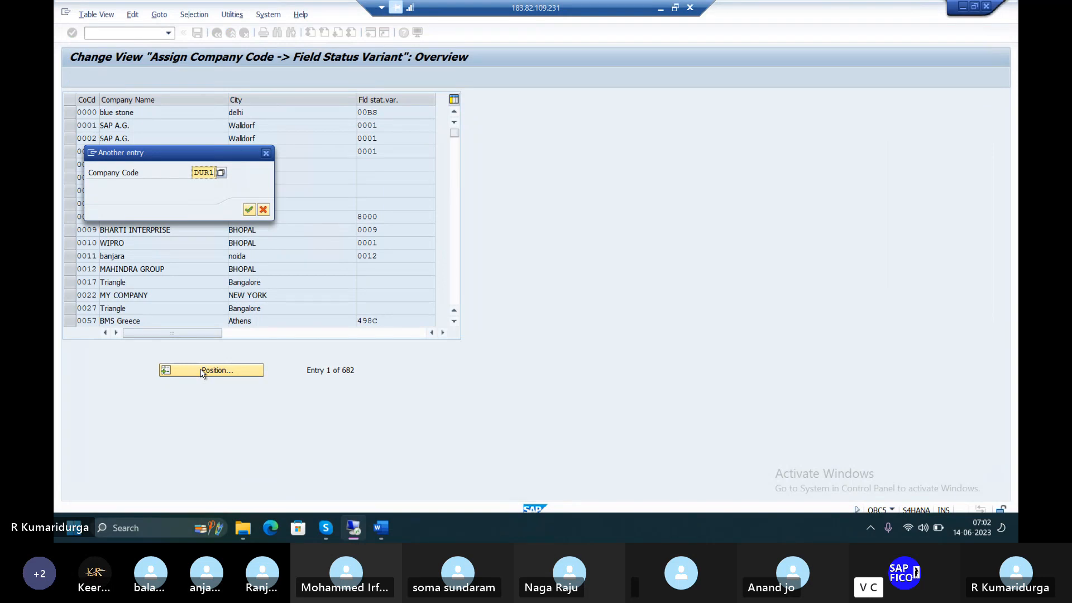
{"action": "key", "text": "Return"}
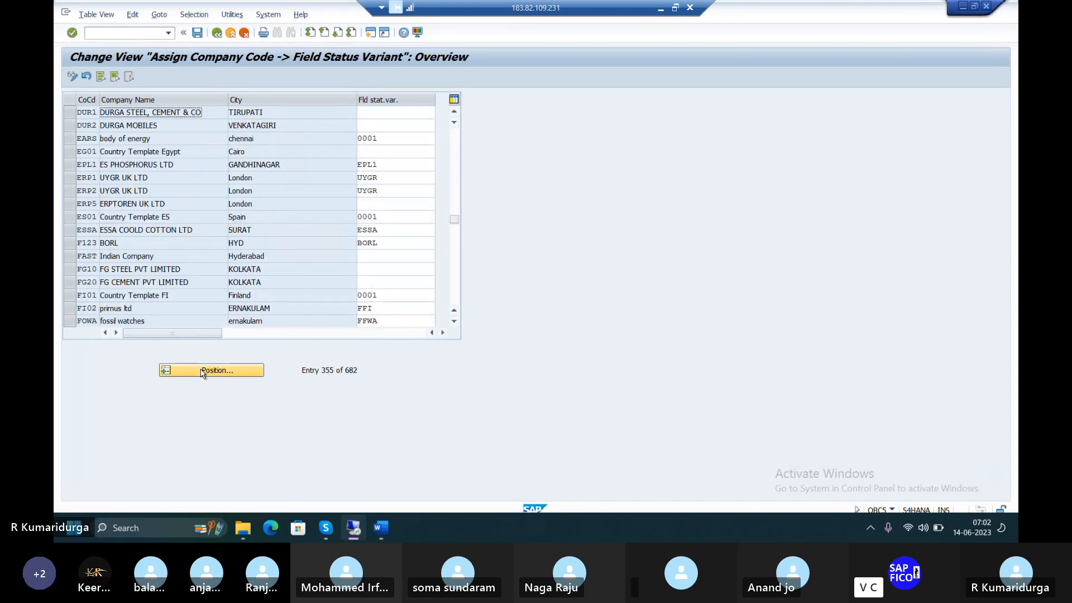
Step: Assign field status variant FSVD to company code DUR1 and save it in customizing request S4HK903397
{"action": "left_click", "coordinate": [407, 112]}
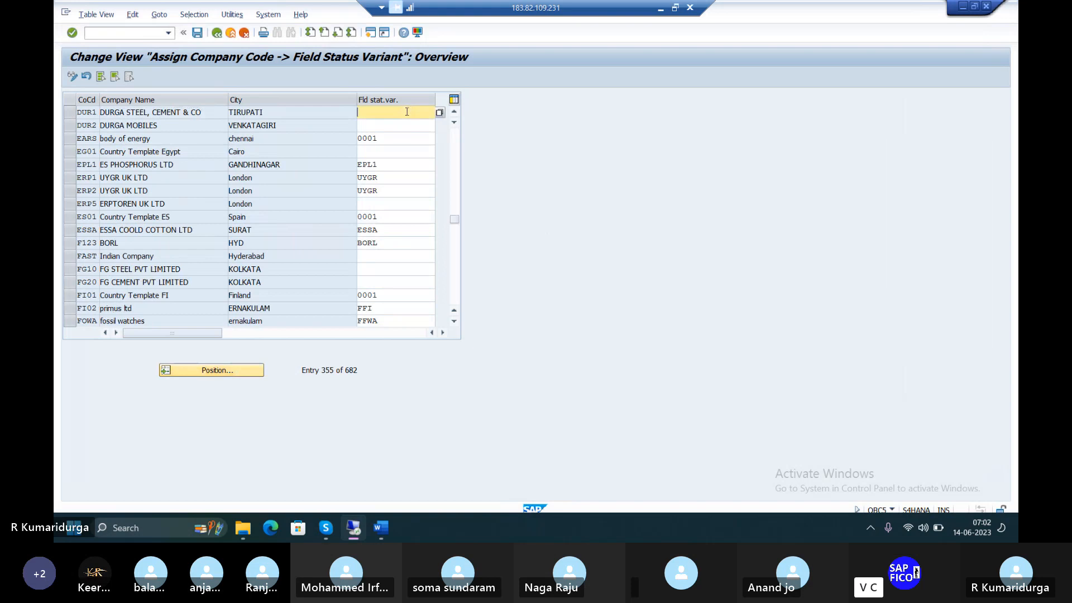
{"action": "type", "text": "FSVD"}
{"action": "left_click", "coordinate": [439, 112]}
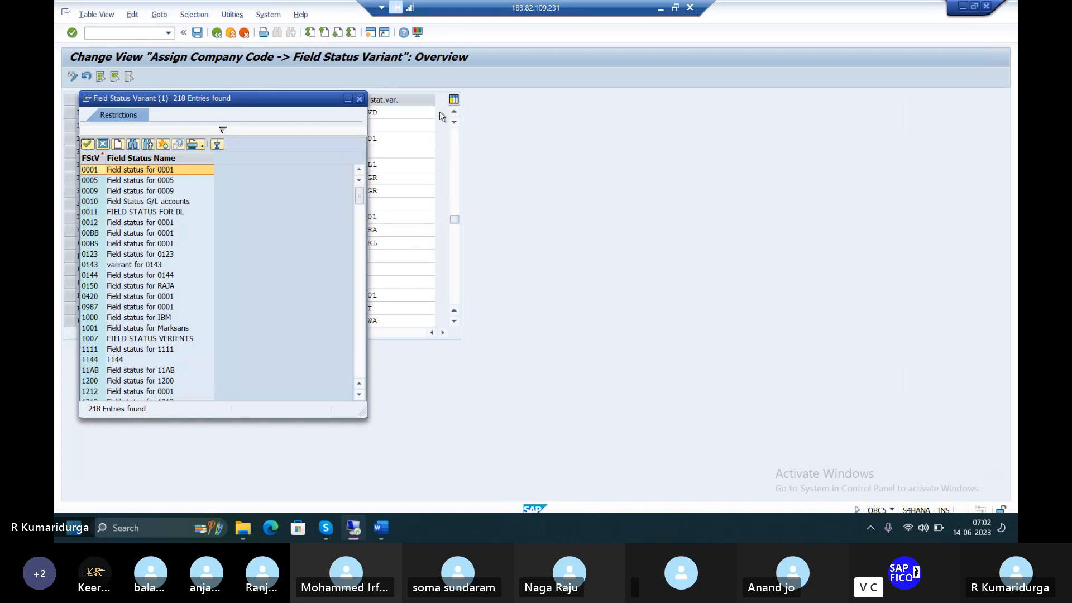
{"action": "key", "text": "ctrl+f"}
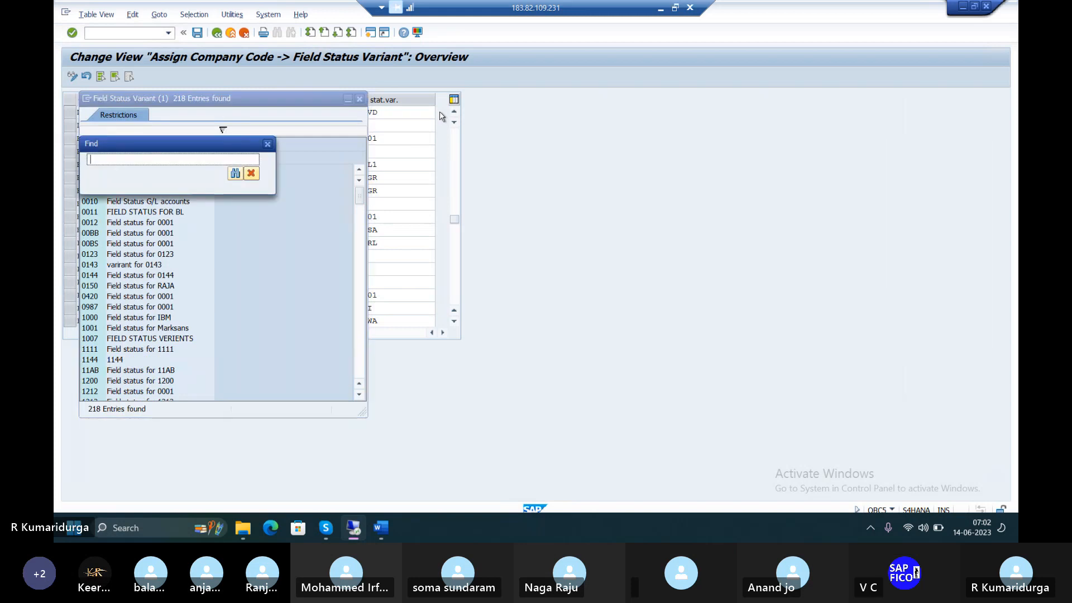
{"action": "type", "text": "FSVD"}
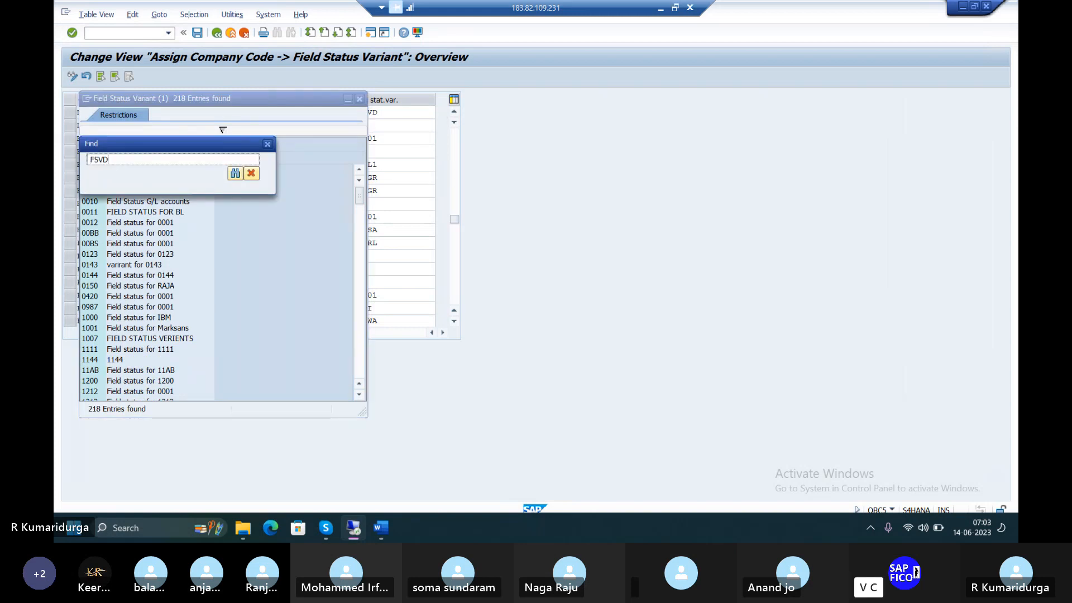
{"action": "key", "text": "Return"}
{"action": "key", "text": "Return"}
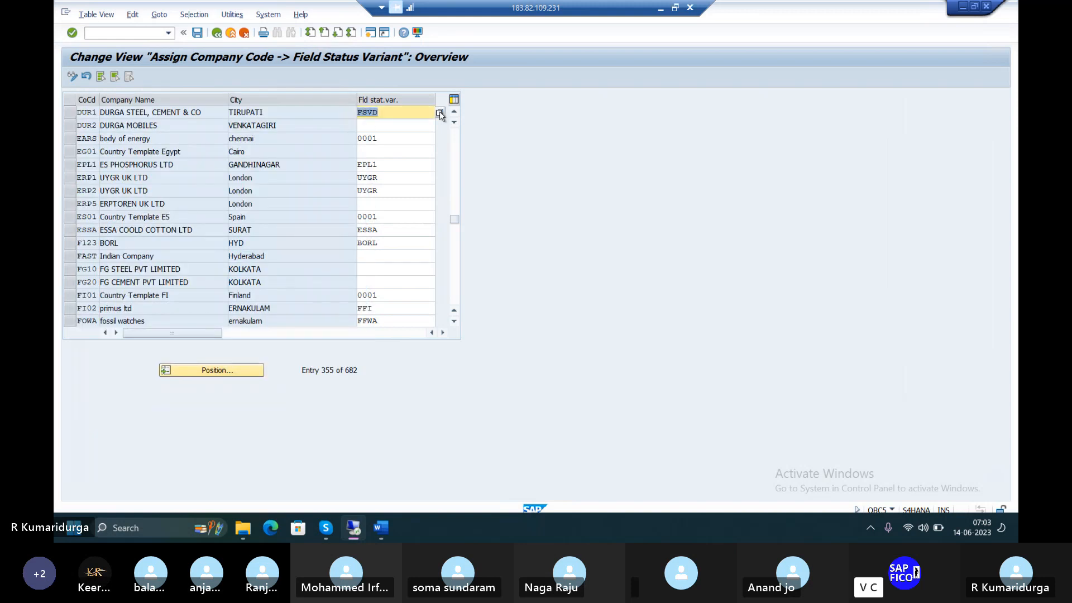
{"action": "left_click", "coordinate": [198, 35]}
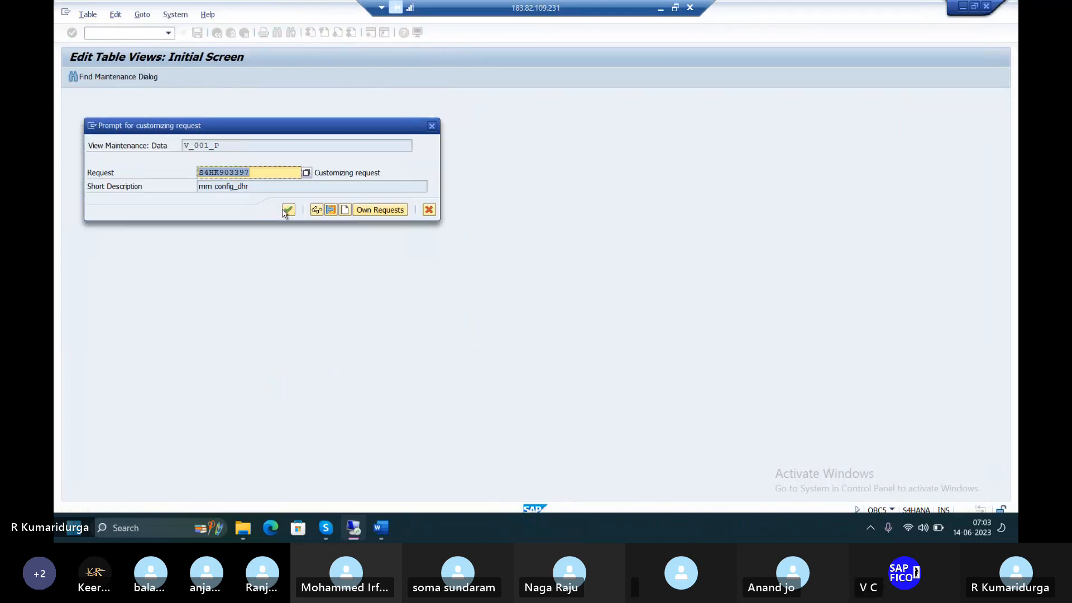
{"action": "left_click", "coordinate": [286, 211]}
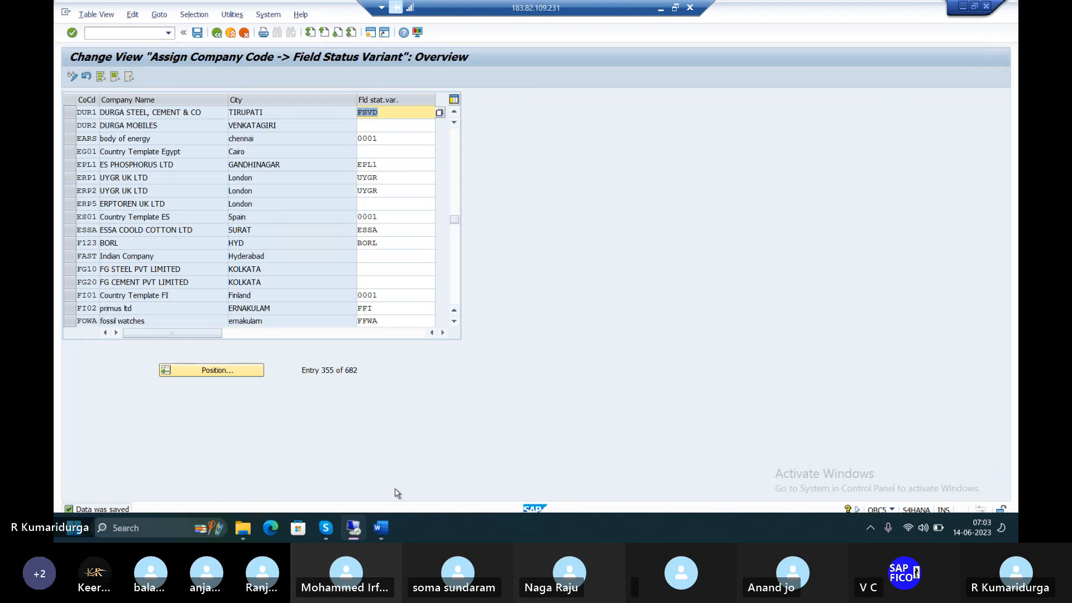
Step: In the Word notes, add request number S4HK903397 after the OBC5 item and go to the document type item
{"action": "left_click", "coordinate": [382, 529]}
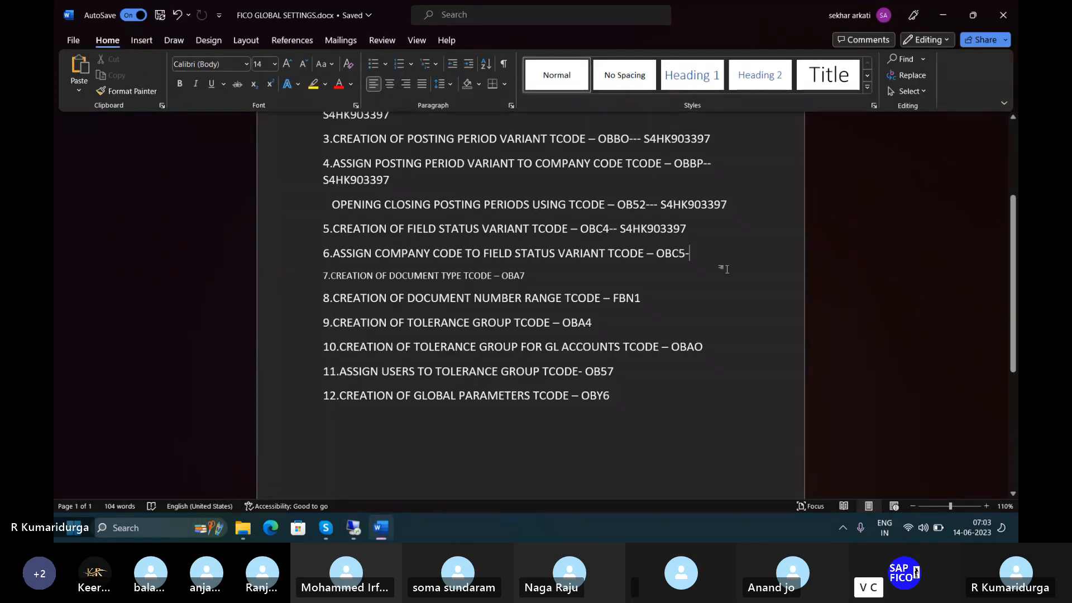
{"action": "type", "text": "S4HK903397"}
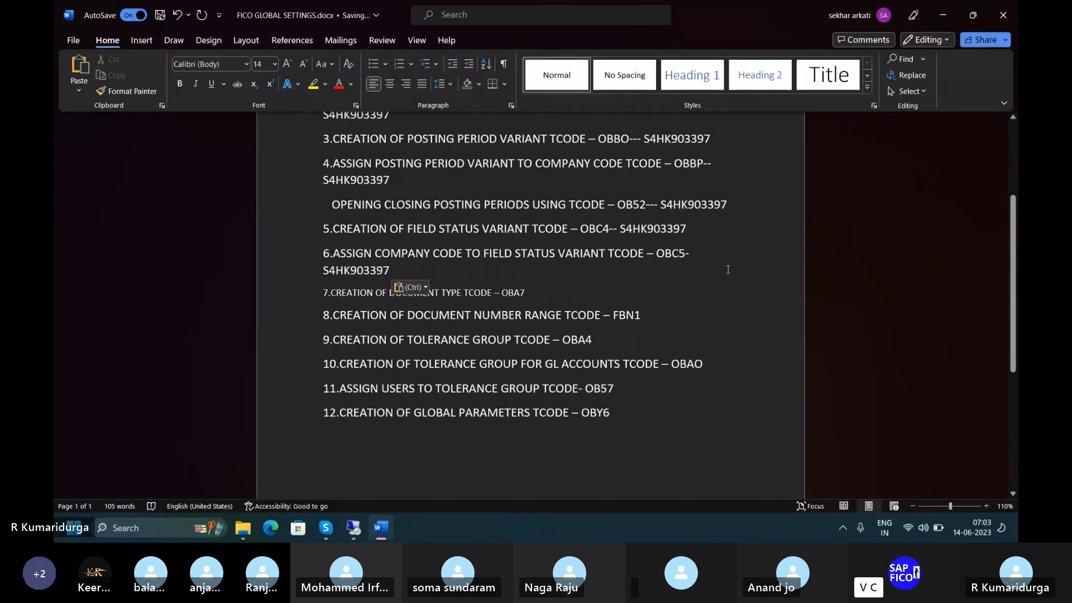
{"action": "left_click", "coordinate": [532, 293]}
{"action": "scroll", "coordinate": [532, 293], "scroll_direction": "down", "scroll_amount": 2}
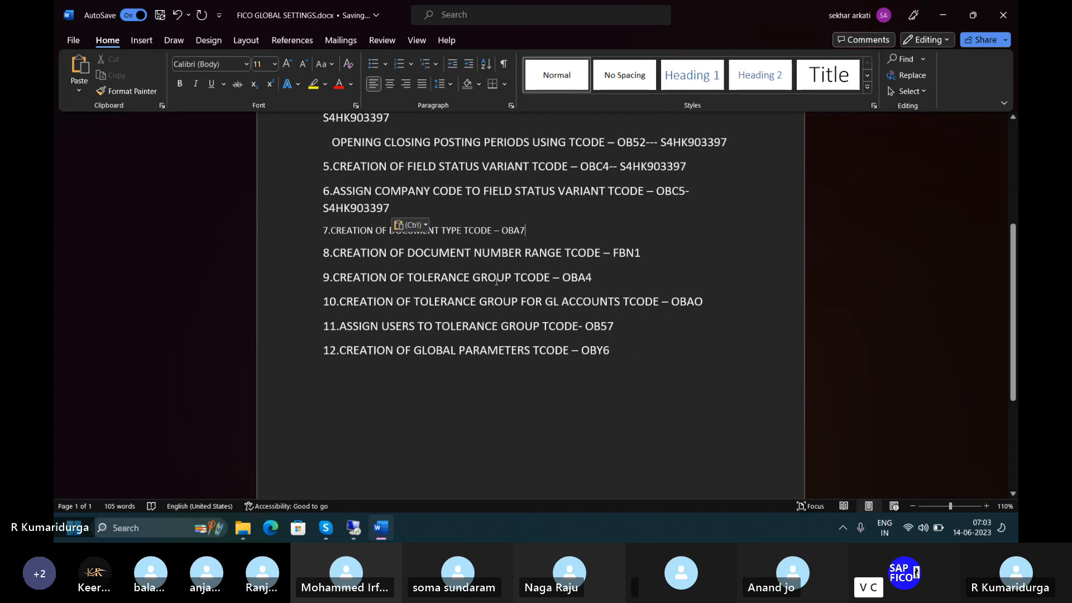
Step: Switch back to the SAP session and call transaction OBA7 for creating document types
{"action": "mouse_move", "coordinate": [357, 536]}
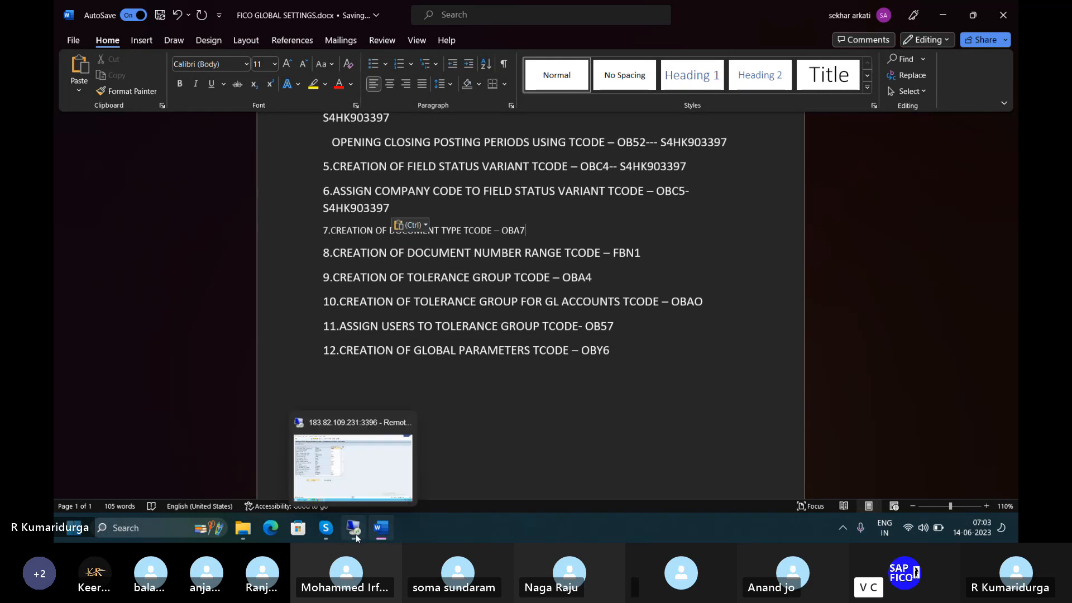
{"action": "left_click", "coordinate": [383, 479]}
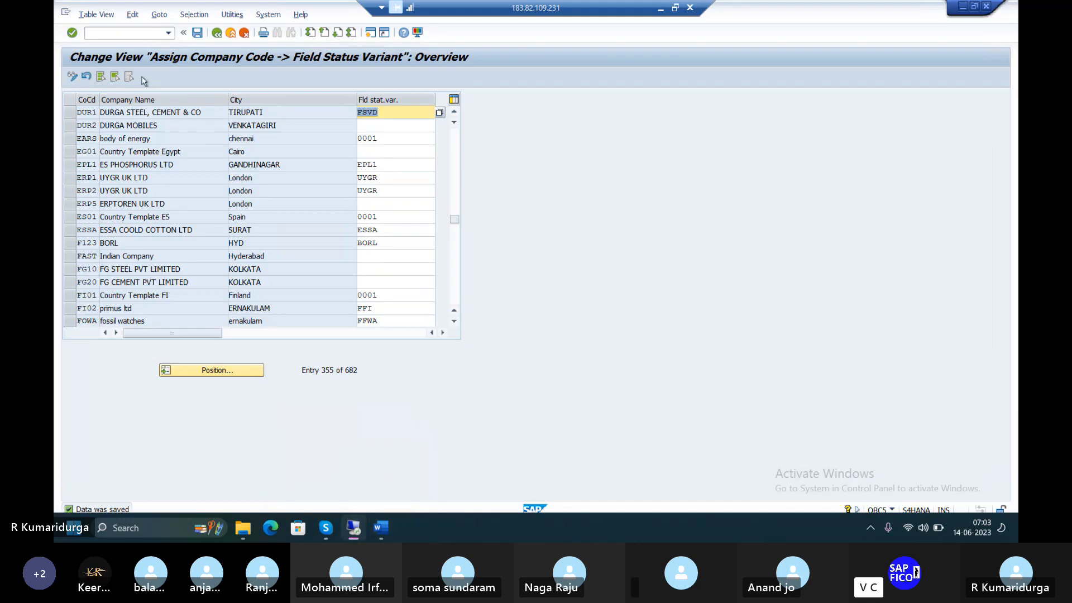
{"action": "left_click", "coordinate": [128, 33]}
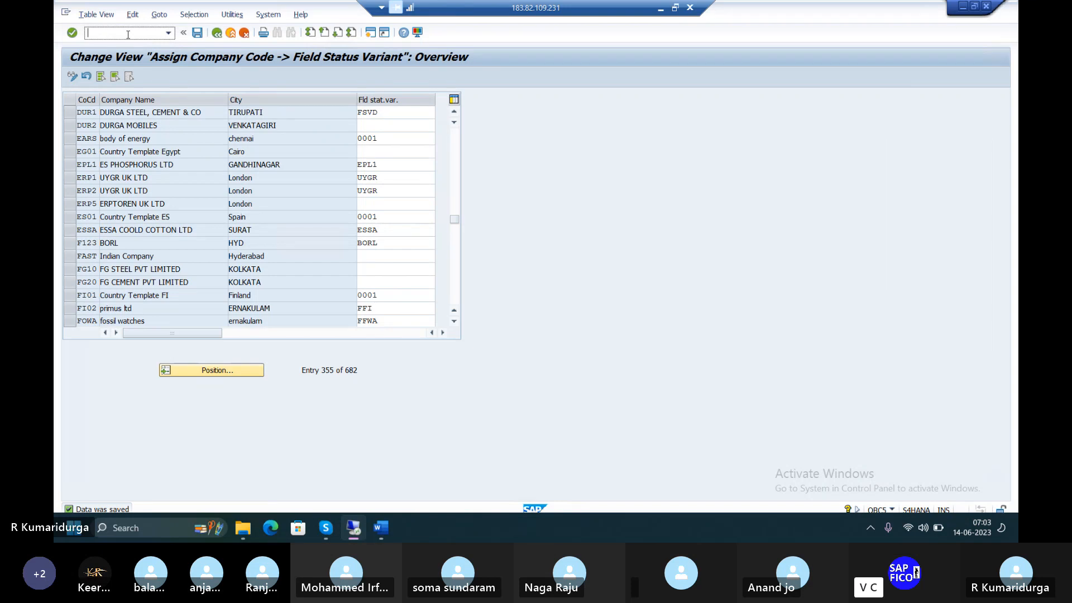
{"action": "type", "text": "/NOBA7"}
{"action": "key", "text": "Return"}
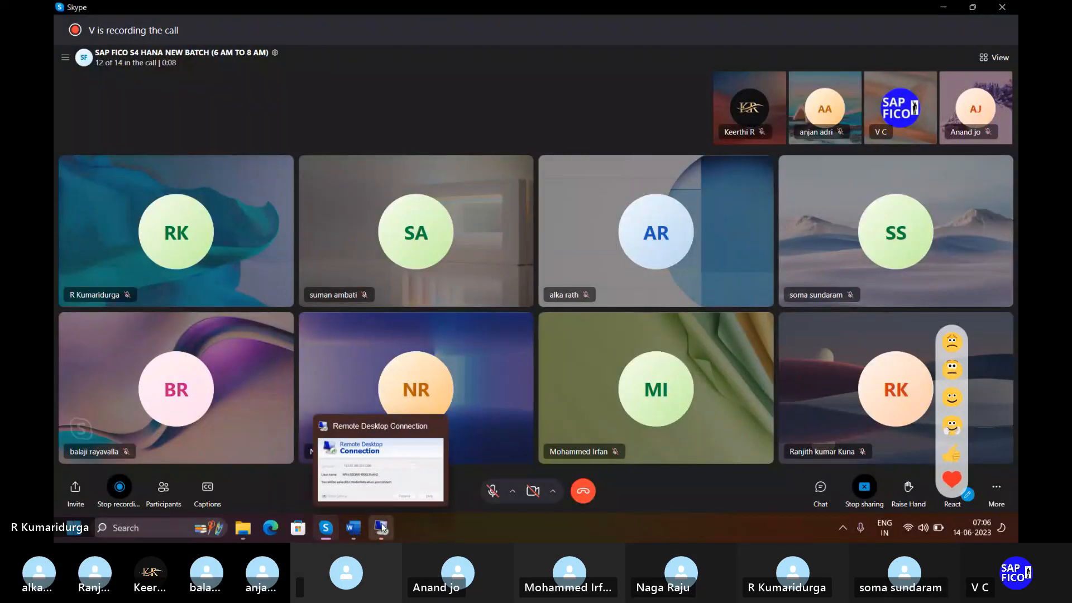
Step: Reconnect to the remote desktop despite the certificate errors and start SAP Logon
{"action": "left_click", "coordinate": [381, 527]}
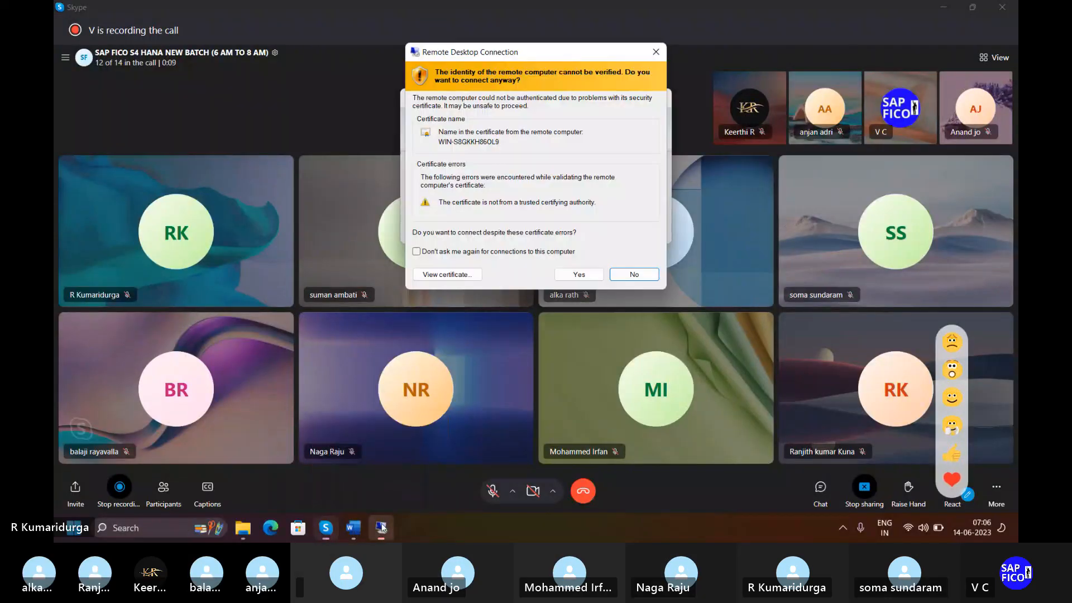
{"action": "left_click", "coordinate": [566, 276]}
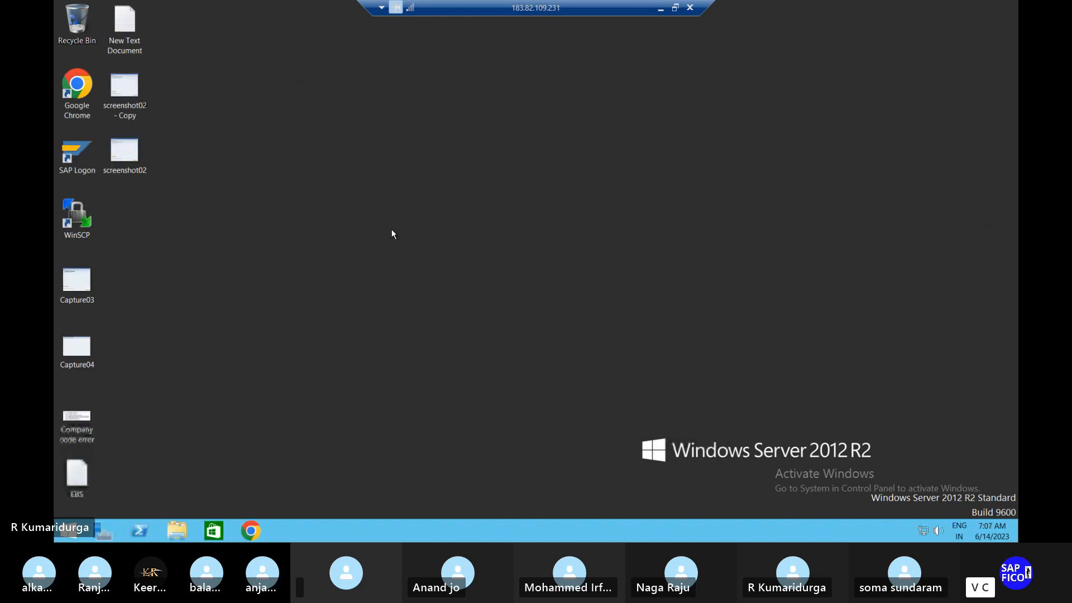
{"action": "left_click", "coordinate": [82, 159]}
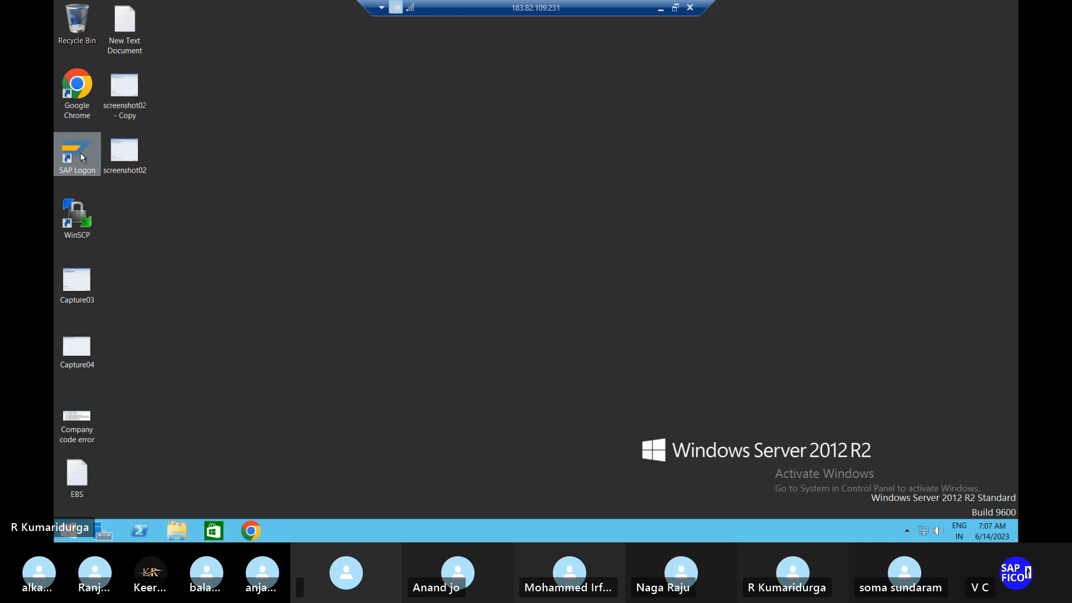
{"action": "double_click", "coordinate": [82, 158]}
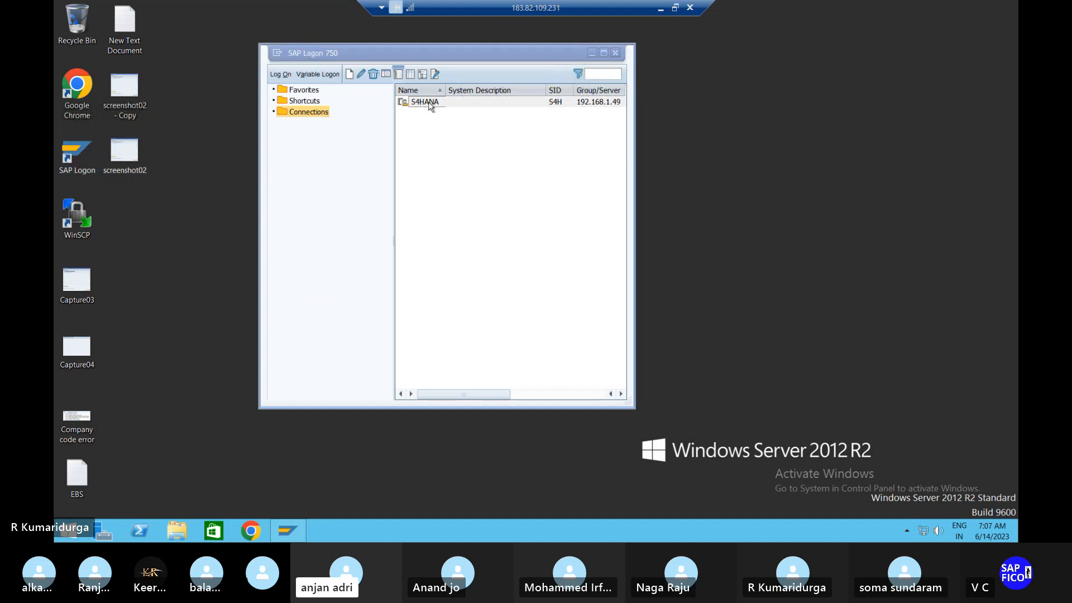
Step: Log on to the S4HANA system in client 100 as user best with the account password
{"action": "left_click", "coordinate": [434, 103]}
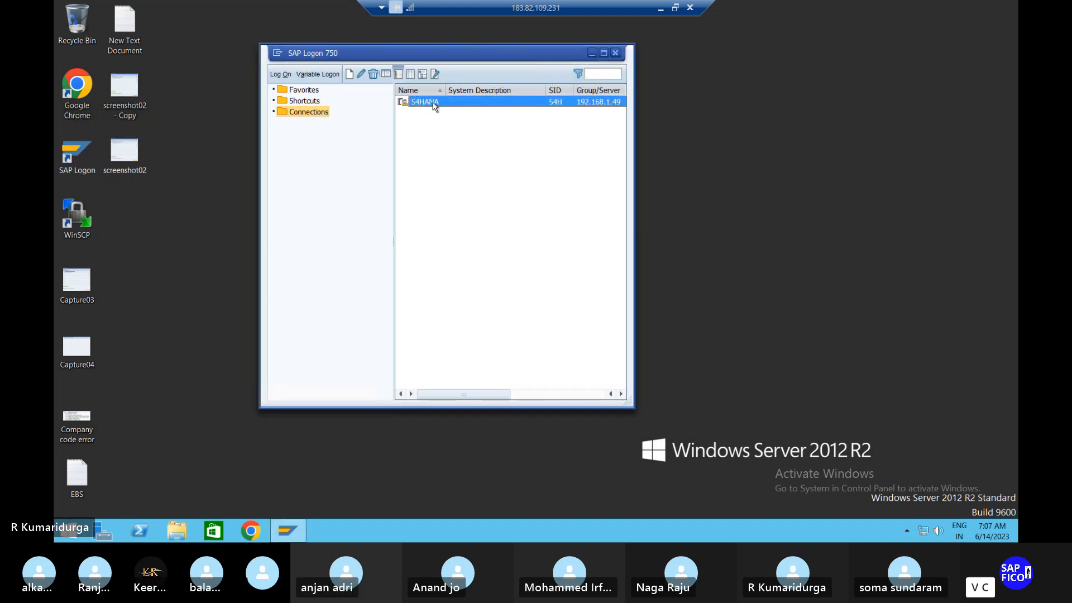
{"action": "double_click", "coordinate": [435, 103]}
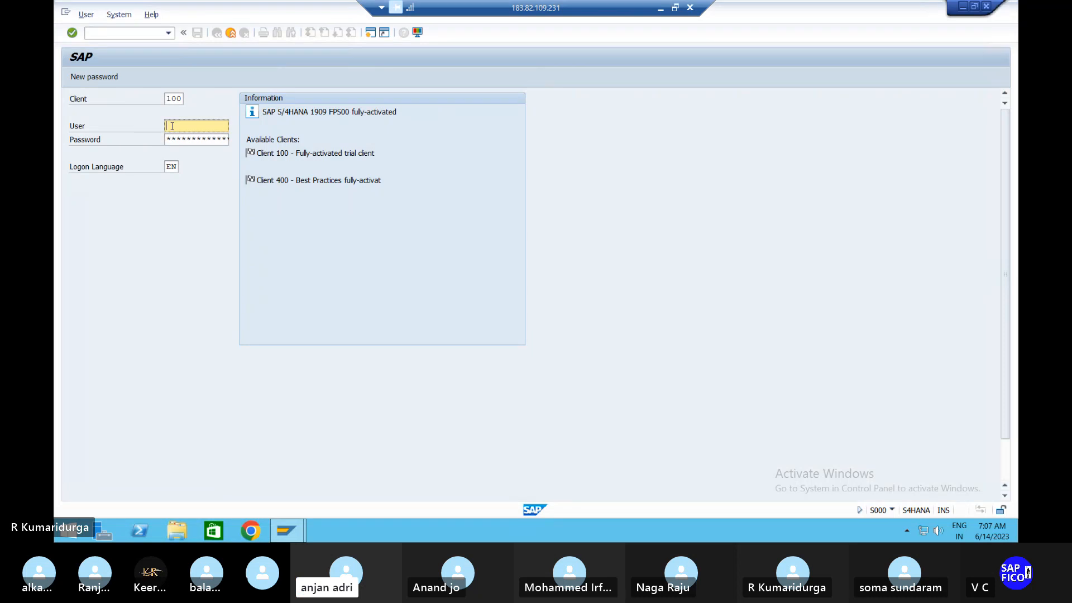
{"action": "type", "text": "best"}
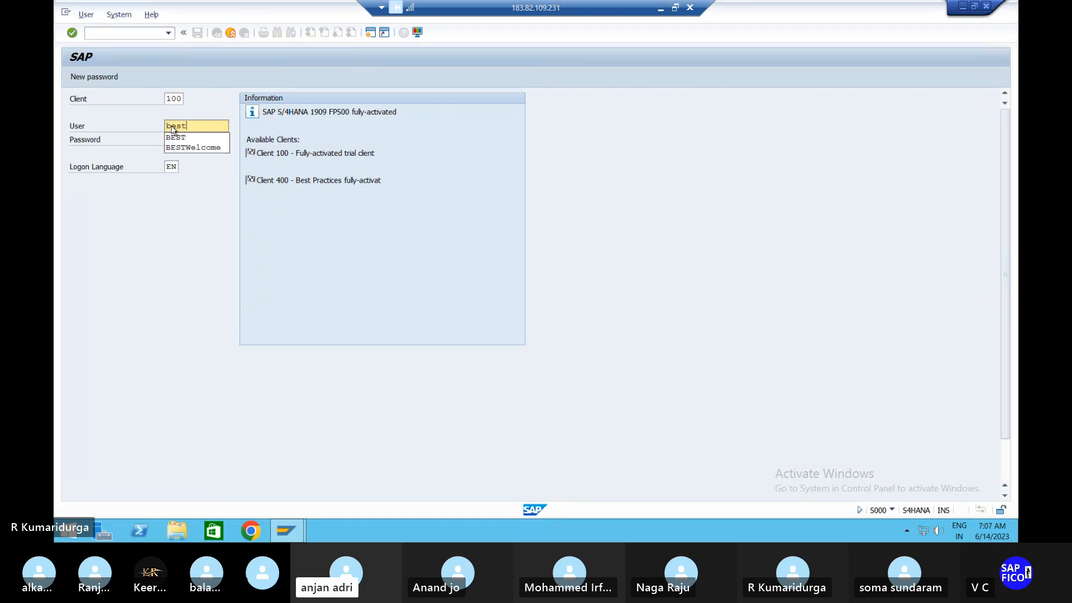
{"action": "key", "text": "Tab"}
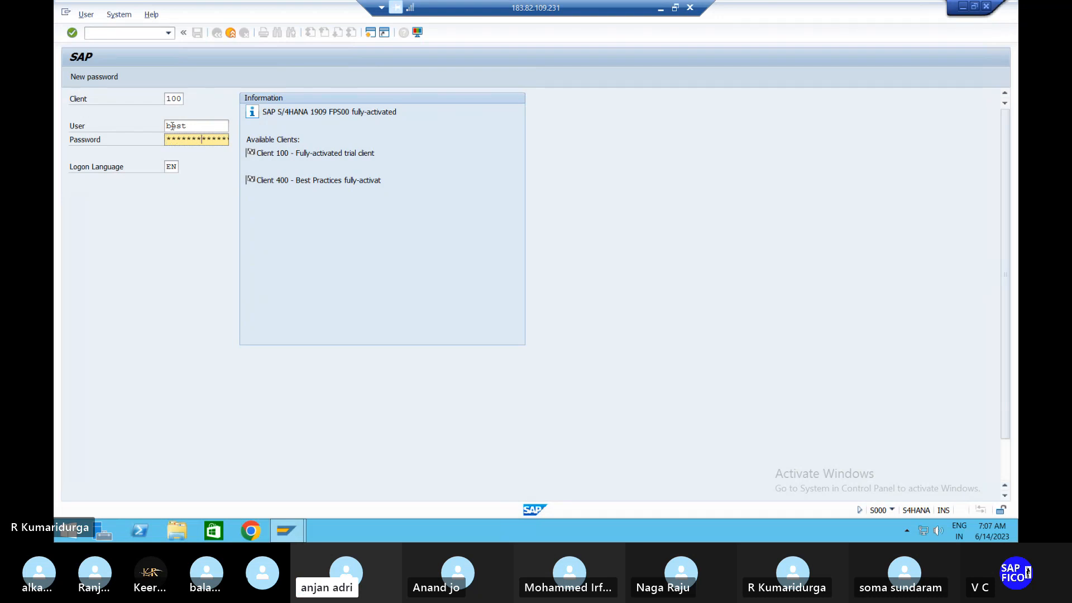
{"action": "left_click", "coordinate": [174, 127]}
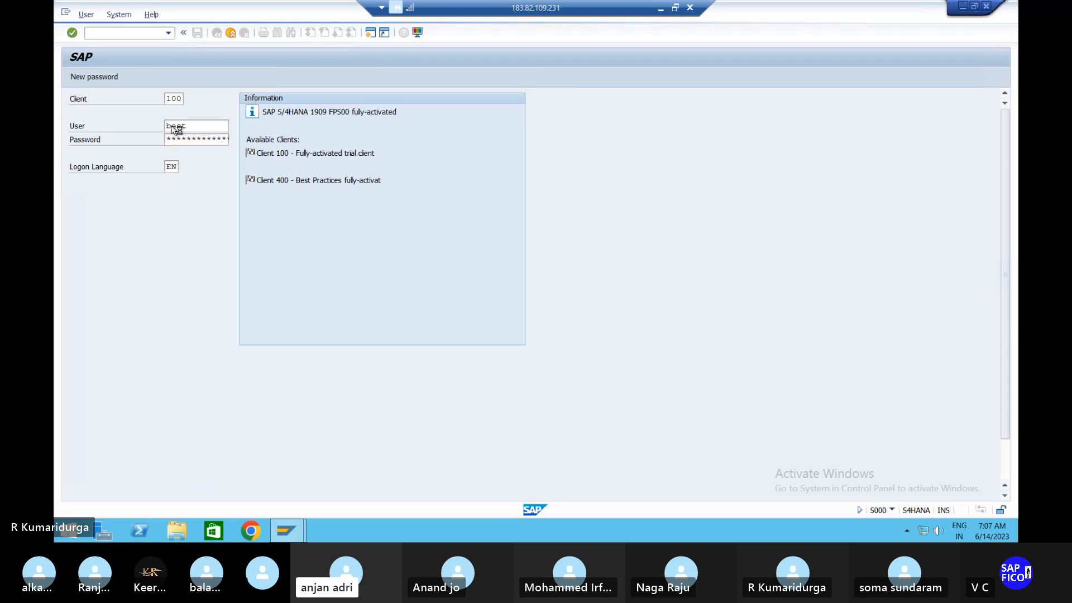
{"action": "key", "text": "Return"}
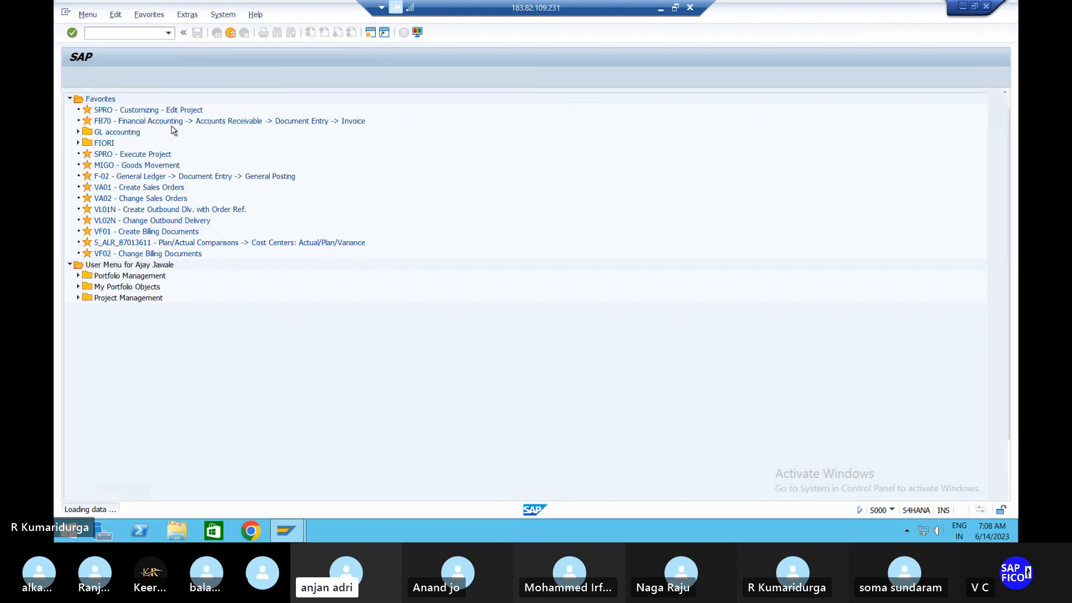
Step: Call transaction OBA7 in a fresh transaction to open the document types overview
{"action": "type", "text": "/nob"}
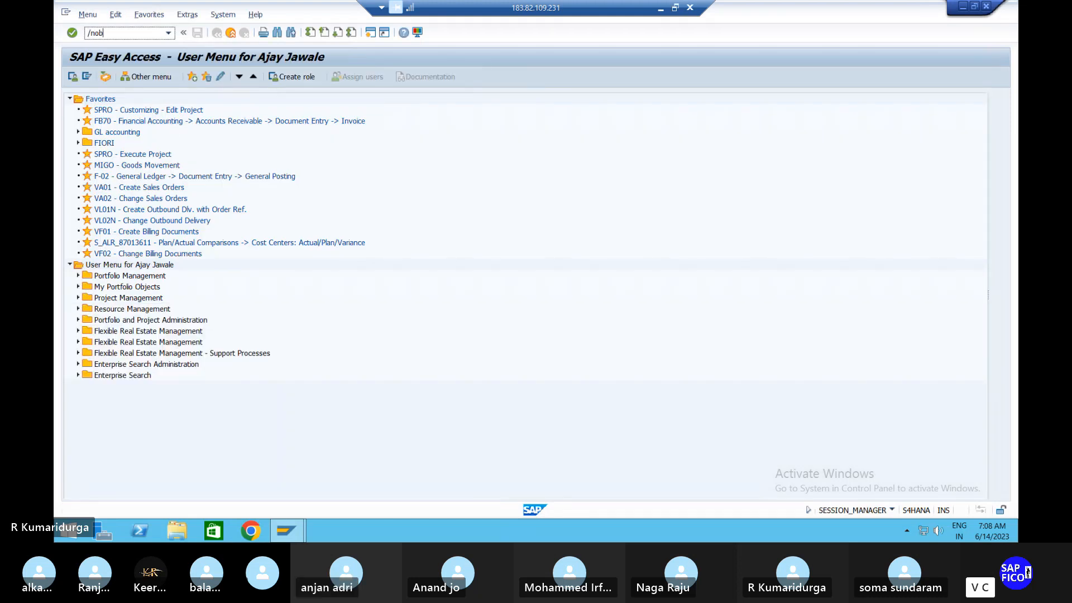
{"action": "type", "text": "a7"}
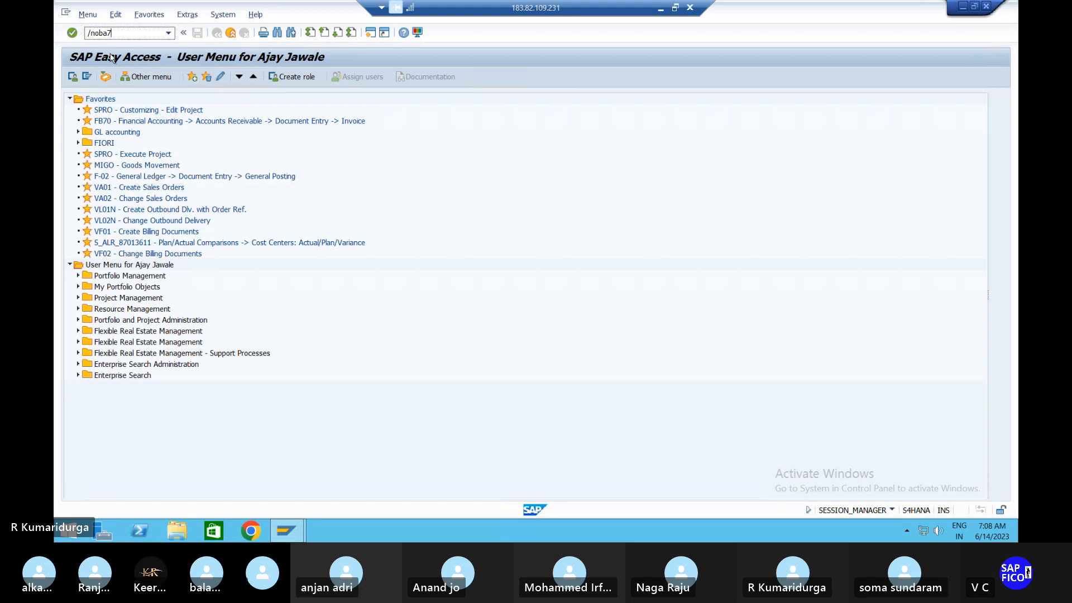
{"action": "key", "text": "Return"}
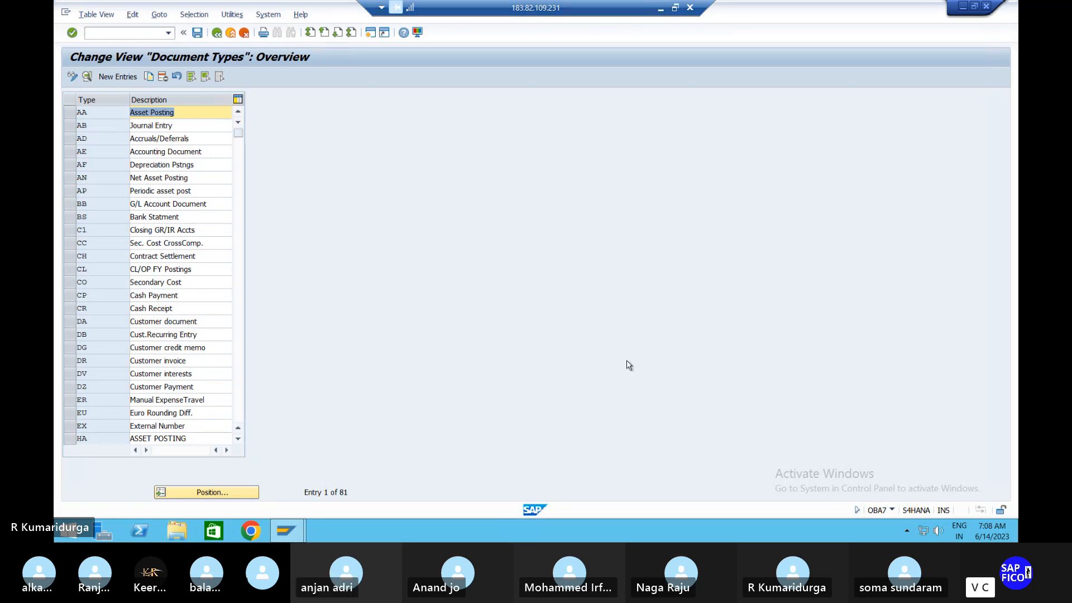
Step: Check the document type item in the Word notes and return to the SAP remote session
{"action": "left_click", "coordinate": [660, 13]}
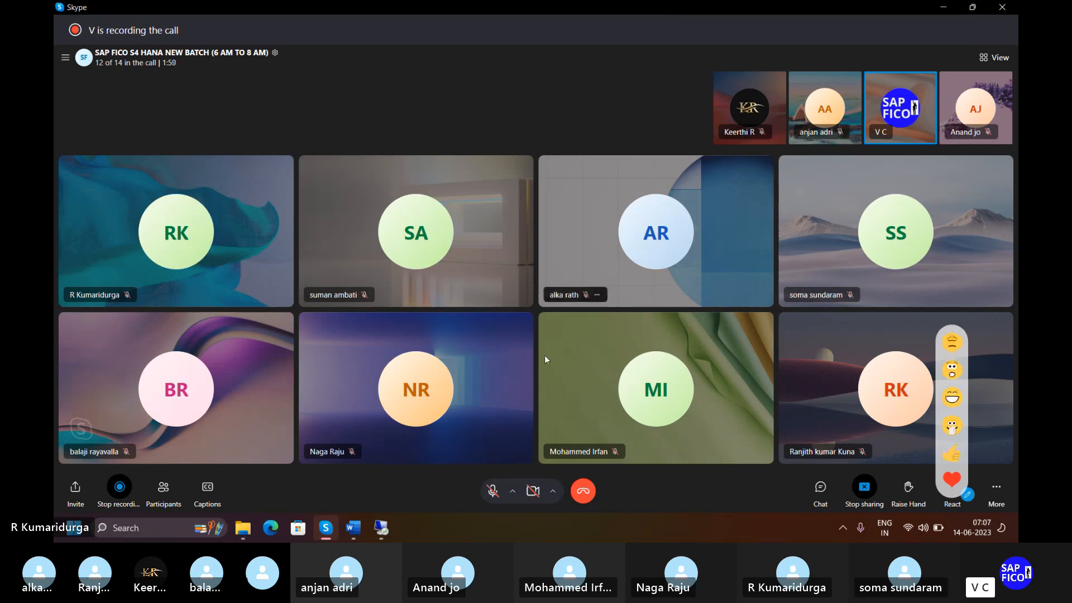
{"action": "left_click", "coordinate": [356, 530]}
{"action": "mouse_move", "coordinate": [381, 530]}
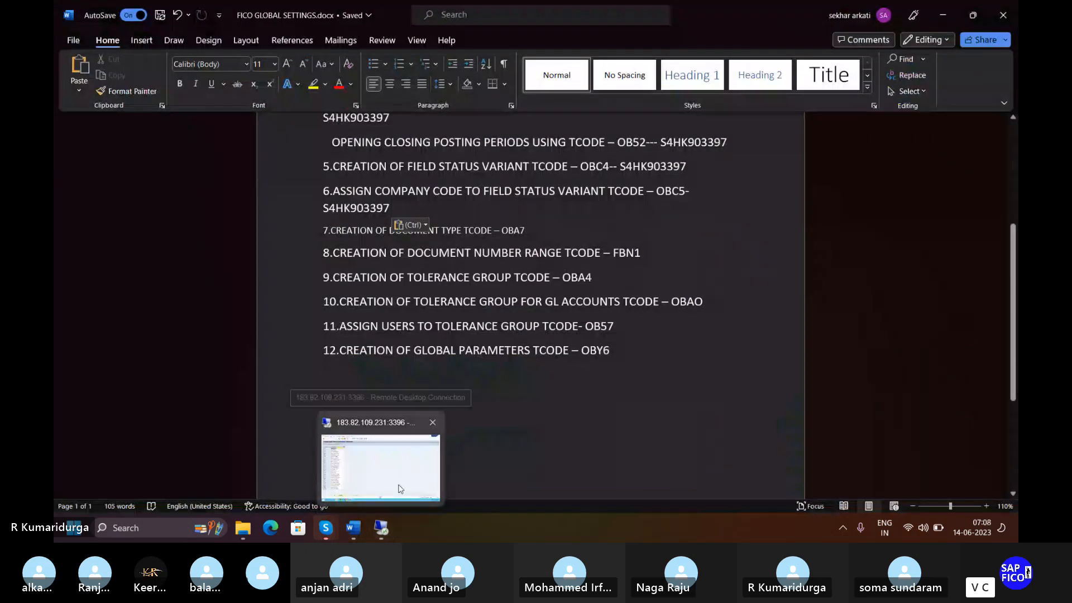
{"action": "left_click", "coordinate": [400, 489]}
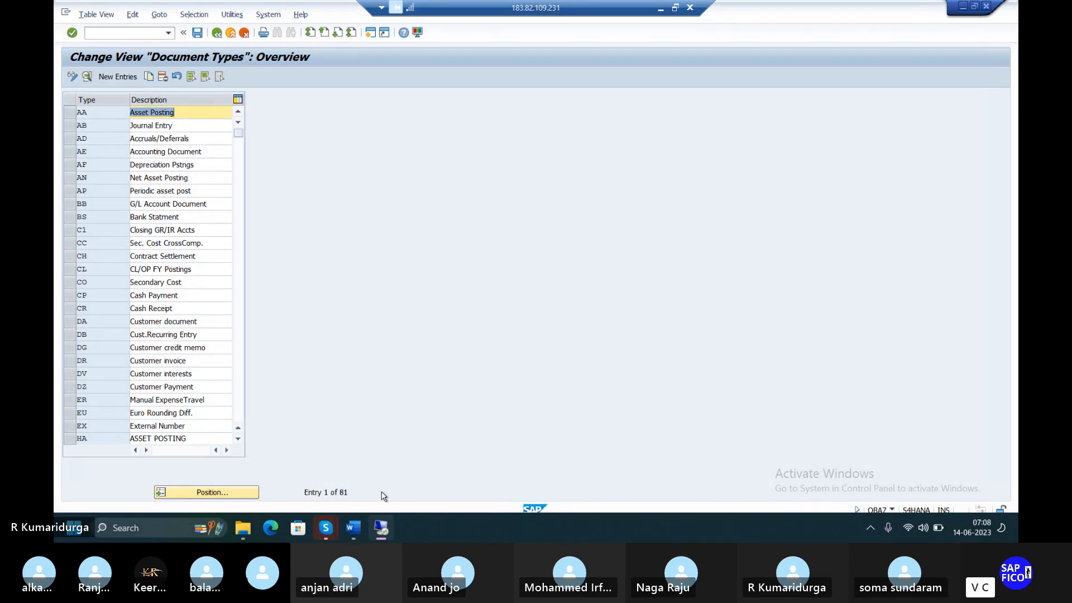
{"action": "mouse_move", "coordinate": [327, 526]}
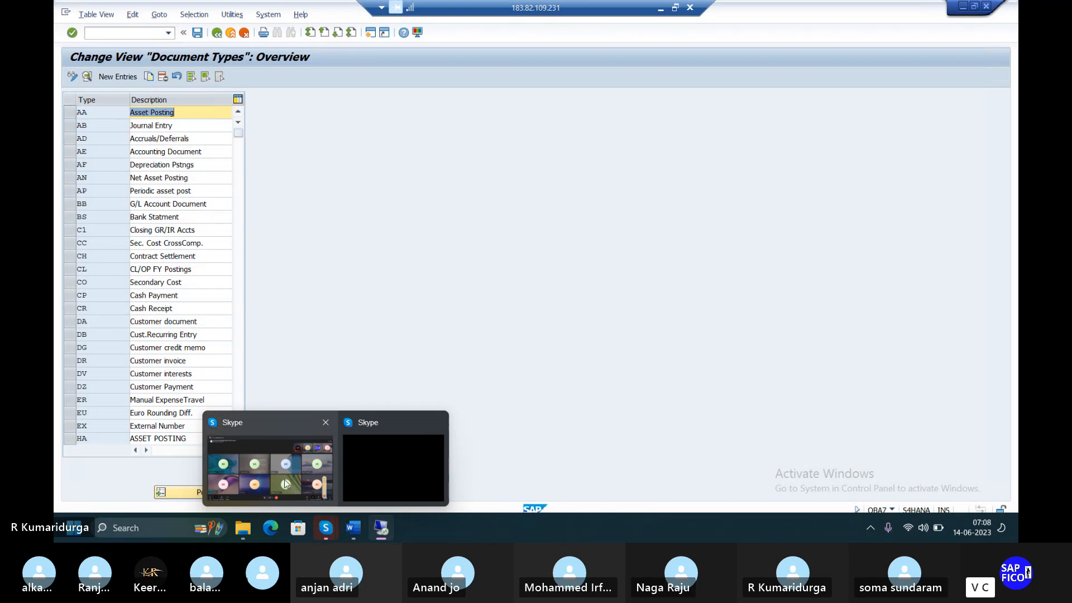
{"action": "mouse_move", "coordinate": [286, 484]}
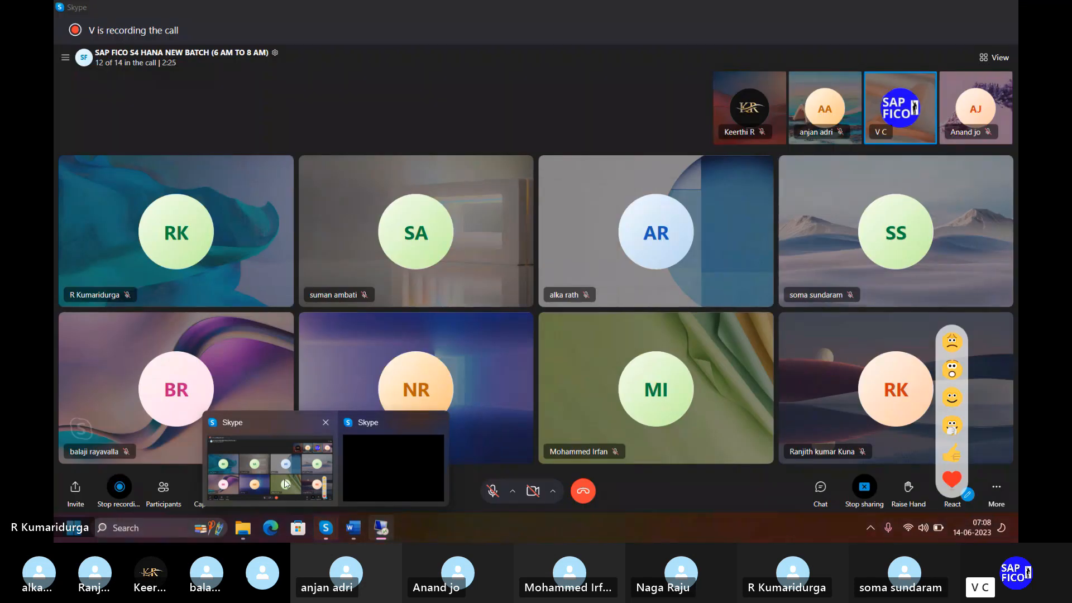
{"action": "mouse_move", "coordinate": [398, 433]}
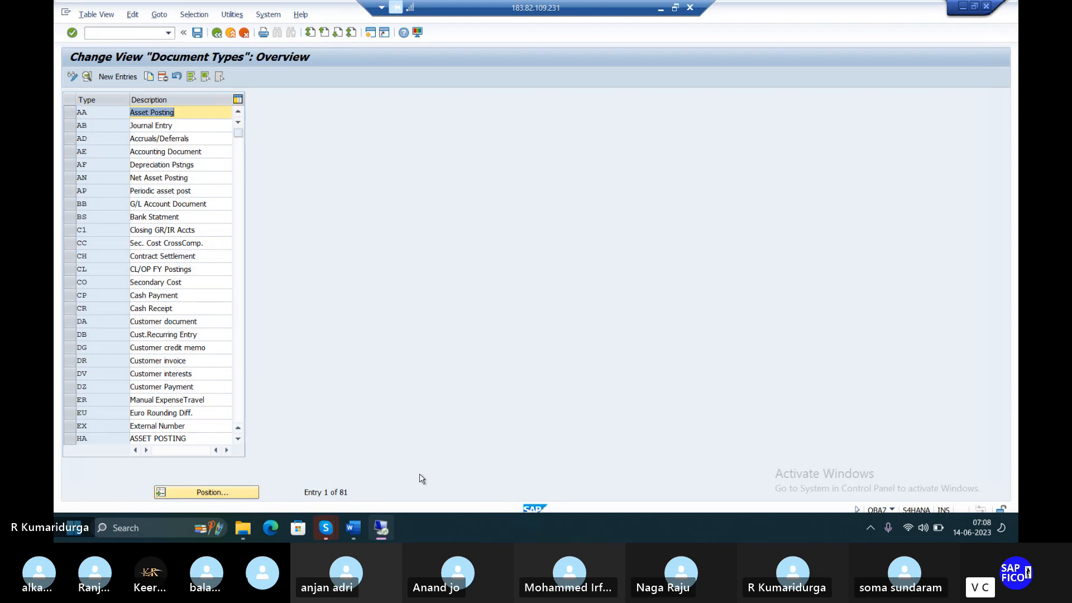
Step: Locate document type SA (G/L Account Document) in the overview and open its details
{"action": "left_click", "coordinate": [228, 497]}
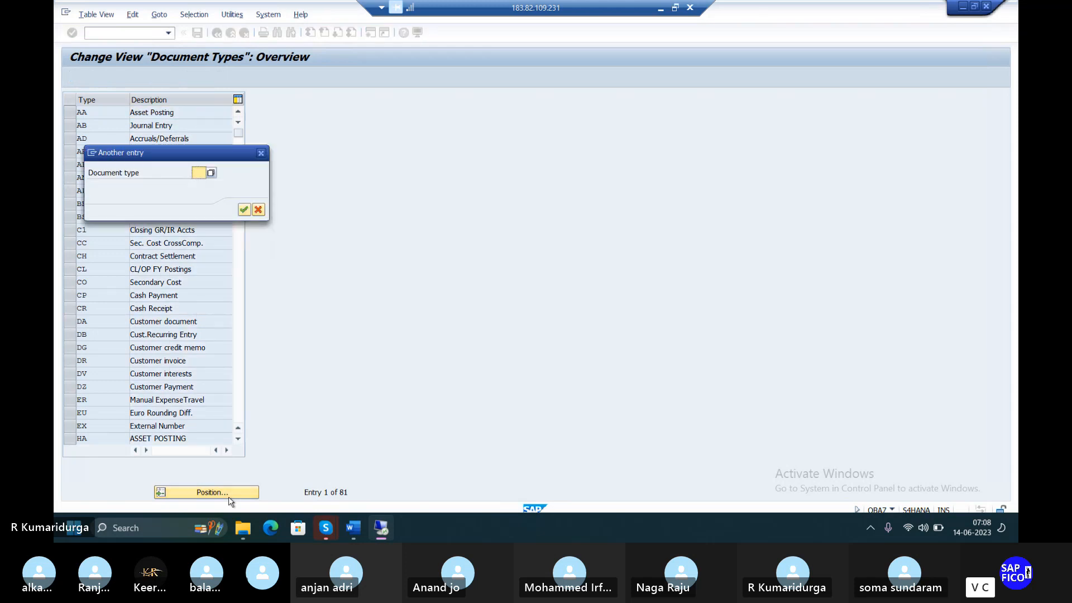
{"action": "type", "text": "sa"}
{"action": "key", "text": "Return"}
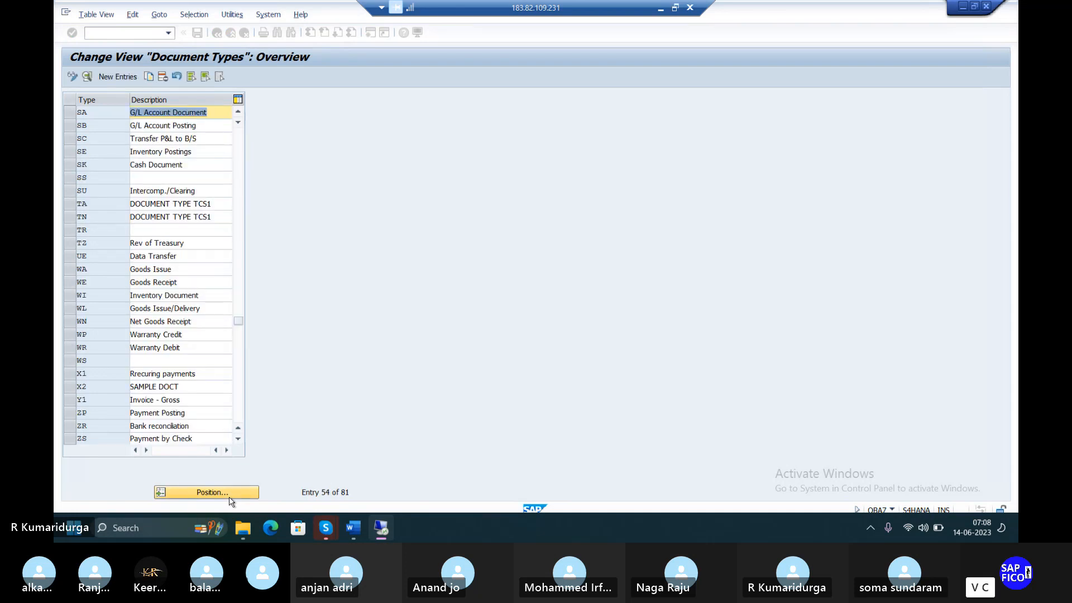
{"action": "double_click", "coordinate": [200, 116]}
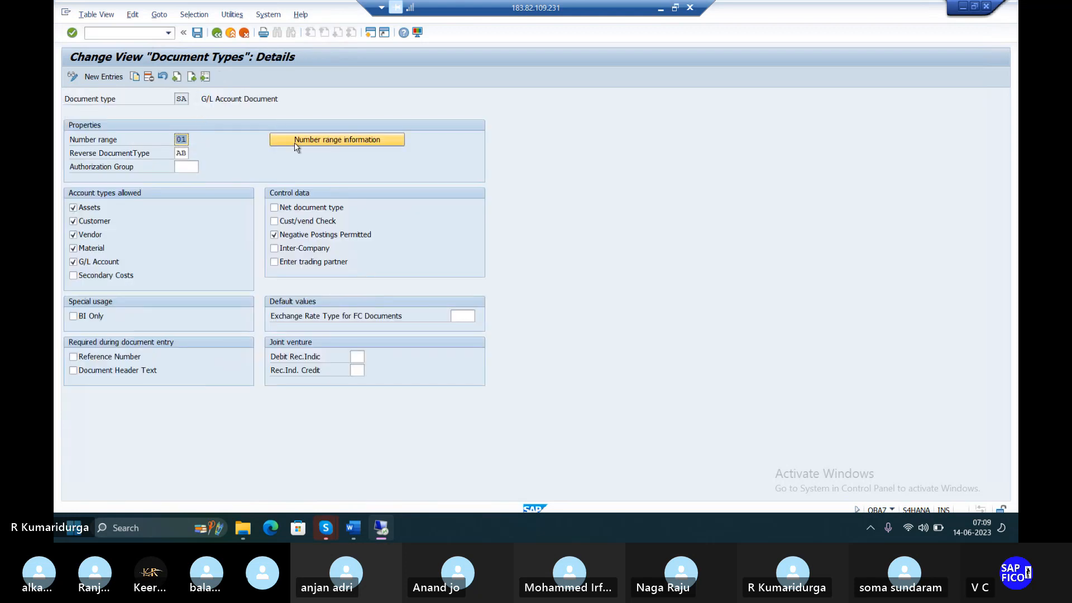
Step: From document type SA's number range information, open the intervals of company code DUR1 for editing
{"action": "left_click", "coordinate": [294, 144]}
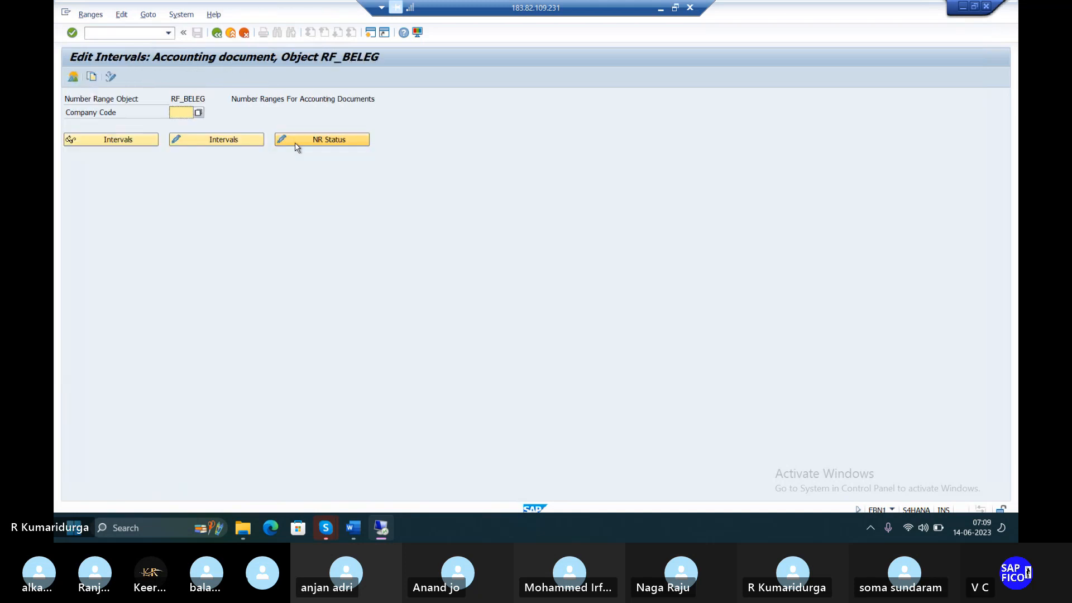
{"action": "type", "text": "du"}
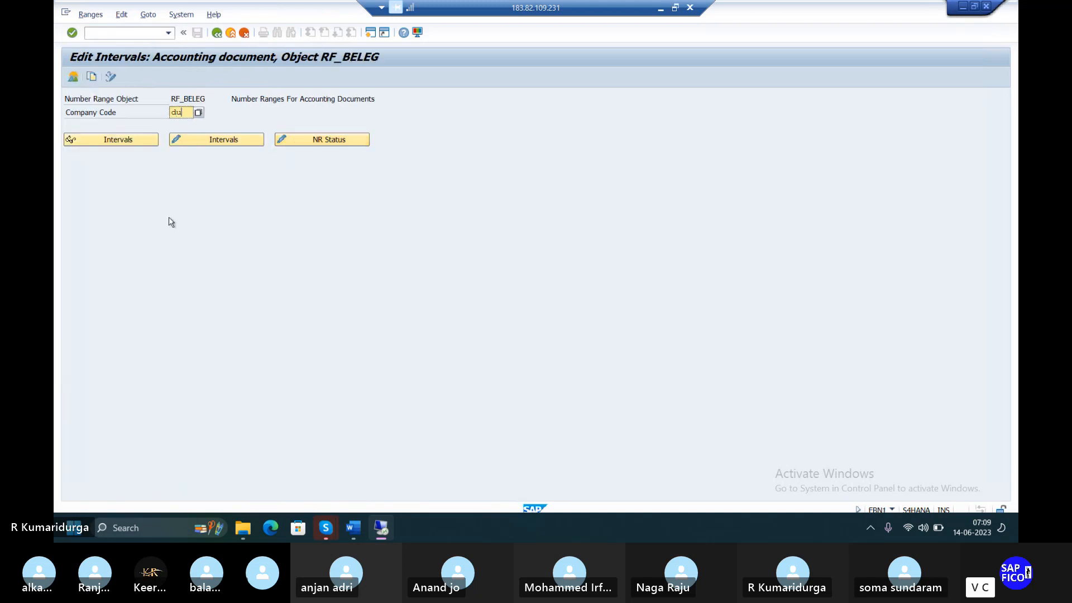
{"action": "type", "text": "r1"}
{"action": "left_click", "coordinate": [249, 143]}
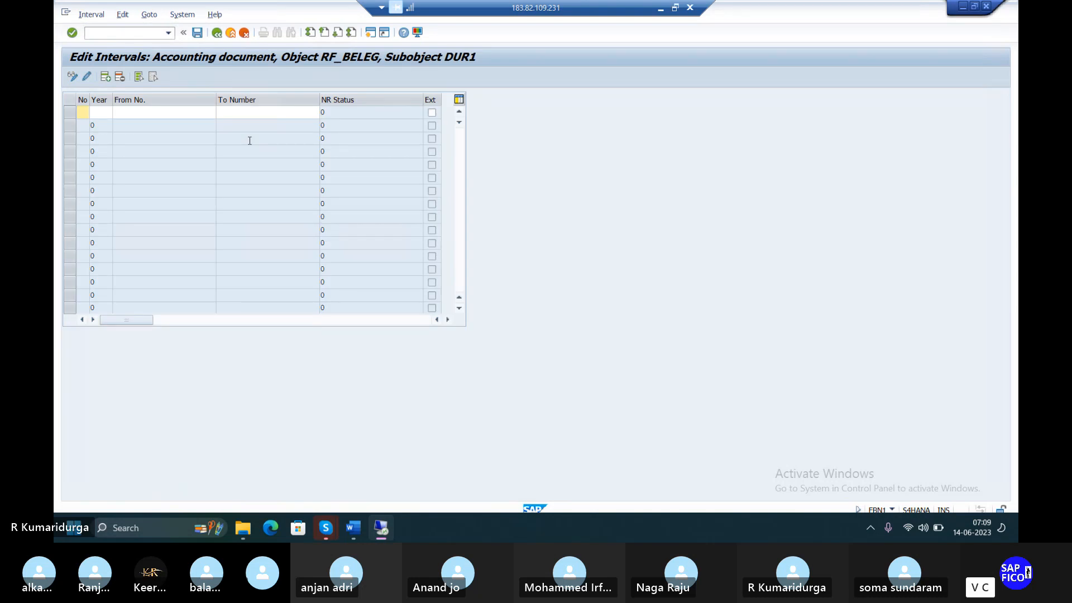
Step: Enter number range interval 01 for year 2023, from number 40 to number 150, for company code DUR1
{"action": "type", "text": "01"}
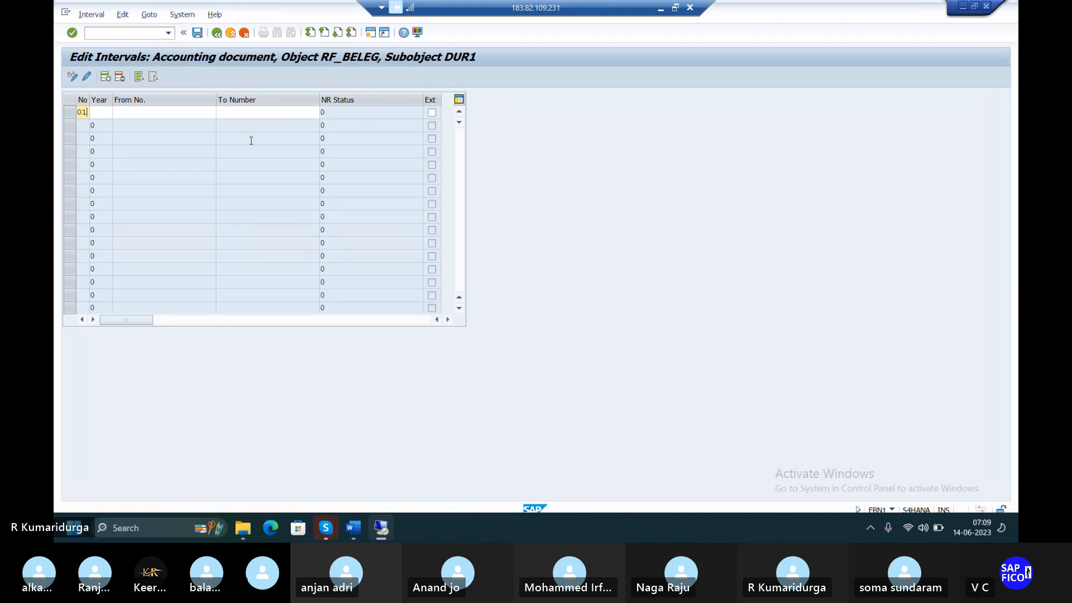
{"action": "key", "text": "Tab"}
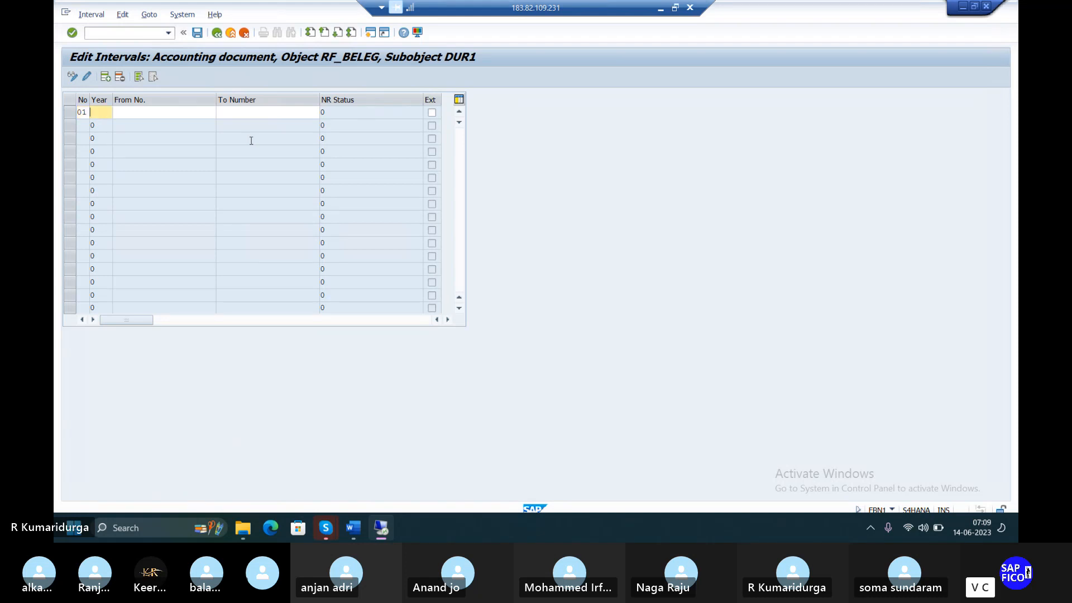
{"action": "type", "text": "2023"}
{"action": "key", "text": "Tab"}
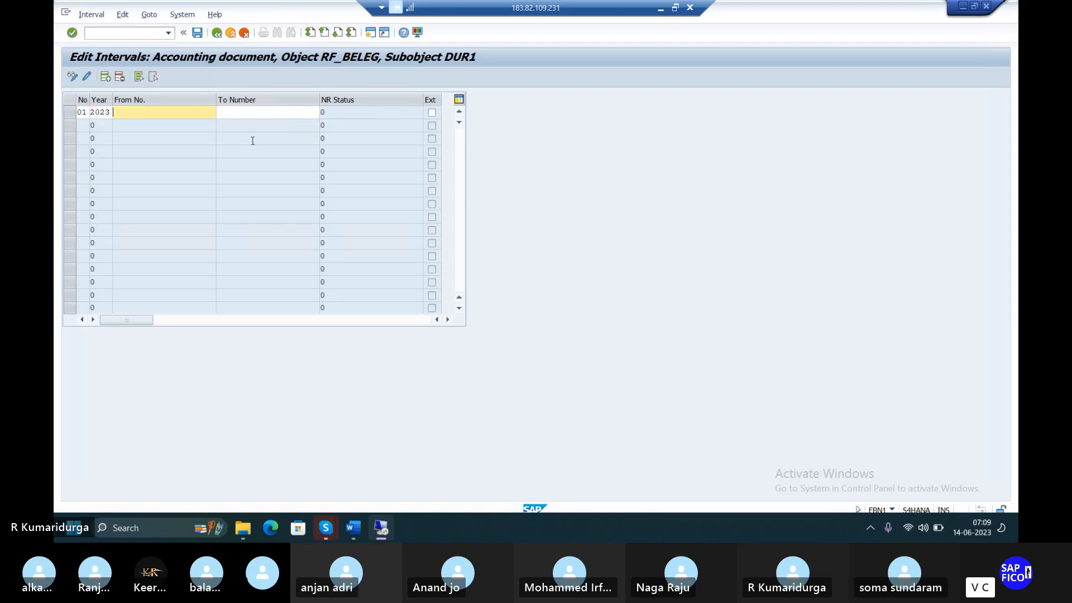
{"action": "type", "text": "10"}
{"action": "key", "text": "BackSpace"}
{"action": "key", "text": "BackSpace"}
{"action": "type", "text": "40"}
{"action": "key", "text": "Tab"}
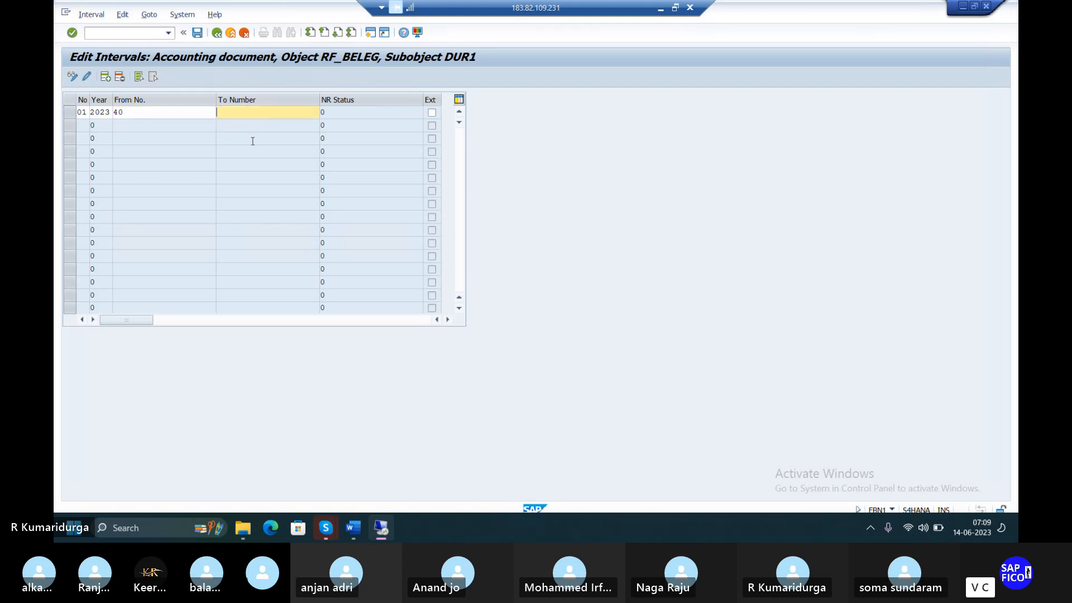
{"action": "type", "text": "150"}
{"action": "key", "text": "Return"}
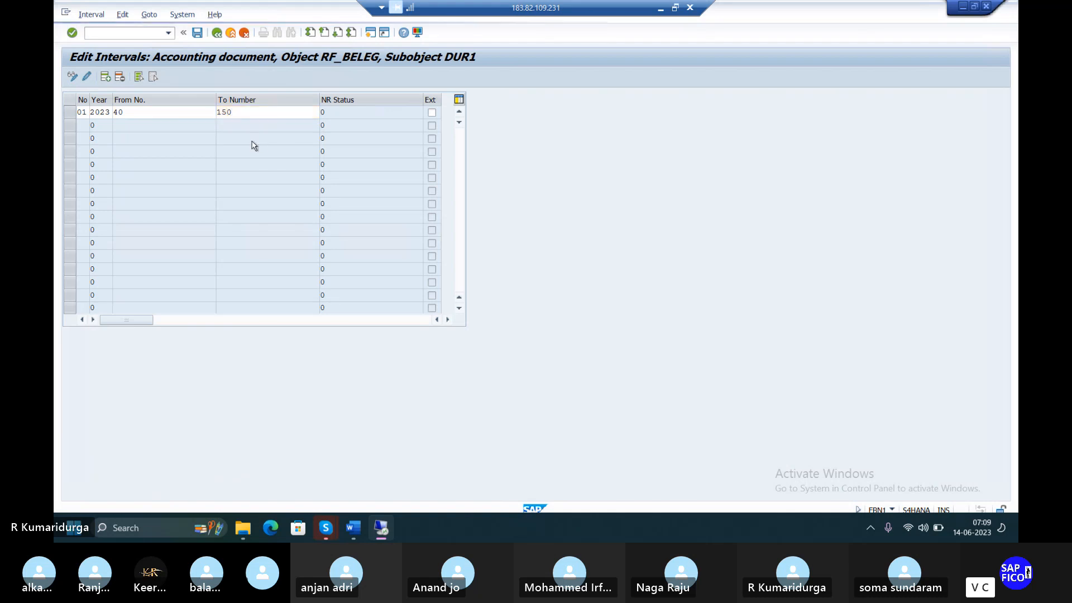
Step: Save the DUR1 number range interval, accept the transport notice, and return to the document types overview
{"action": "left_click", "coordinate": [197, 33]}
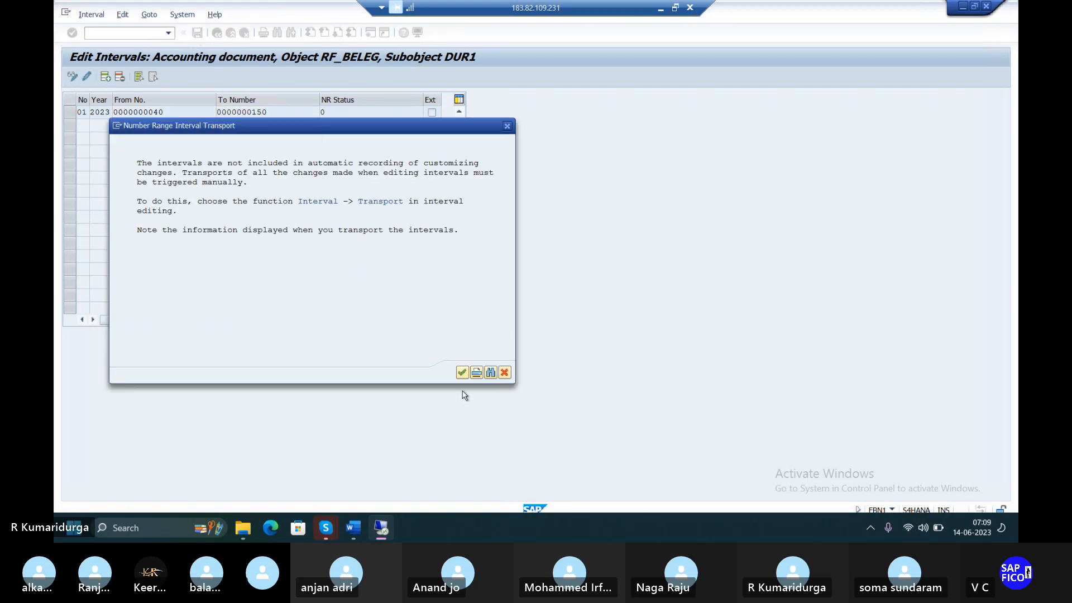
{"action": "left_click", "coordinate": [463, 373]}
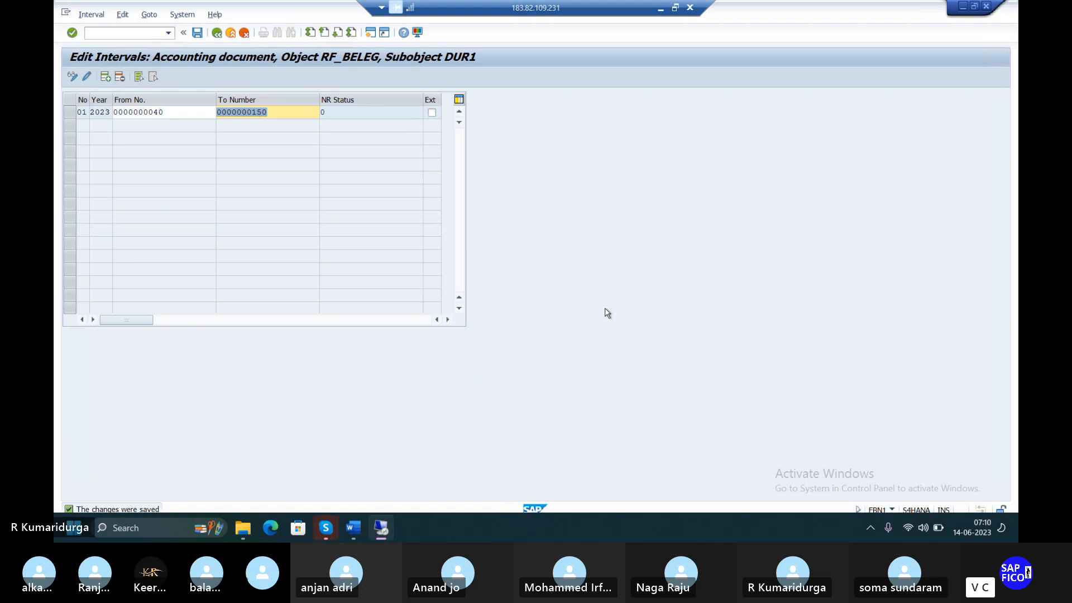
{"action": "left_click", "coordinate": [216, 33]}
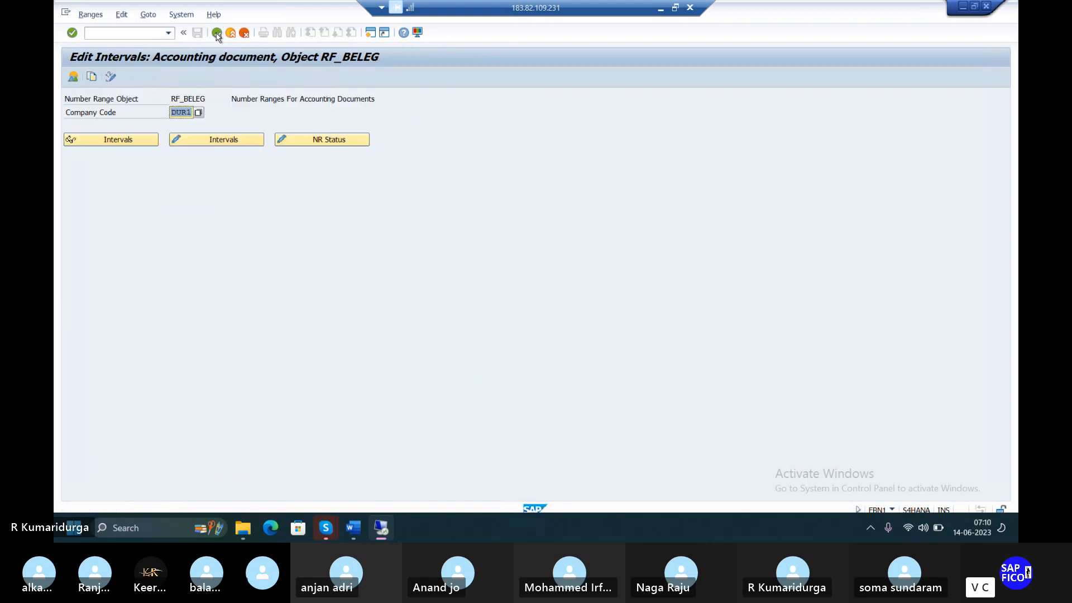
{"action": "left_click", "coordinate": [216, 33]}
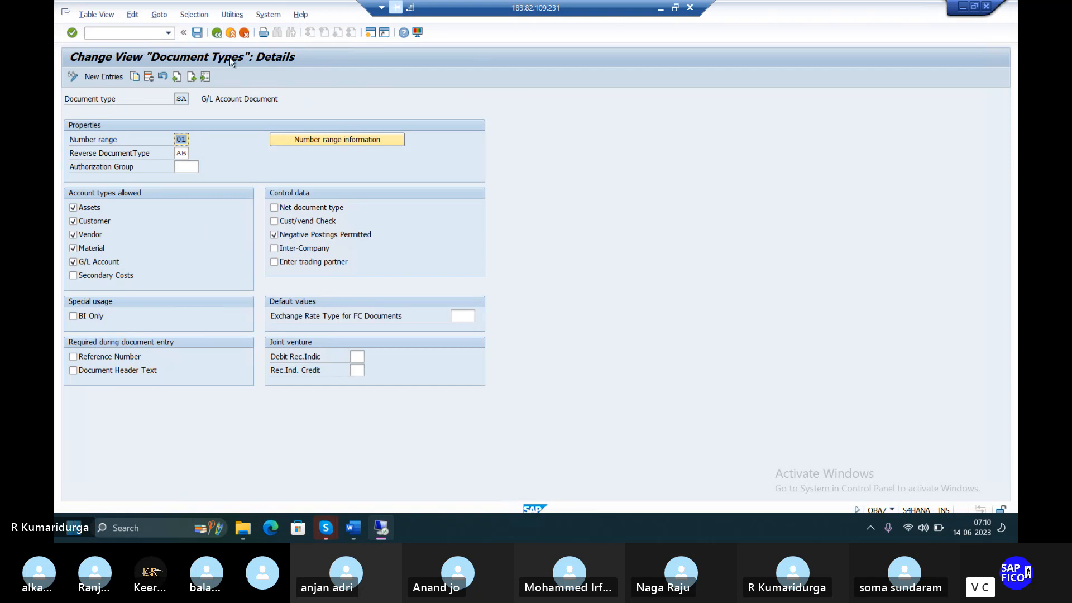
{"action": "left_click", "coordinate": [218, 34]}
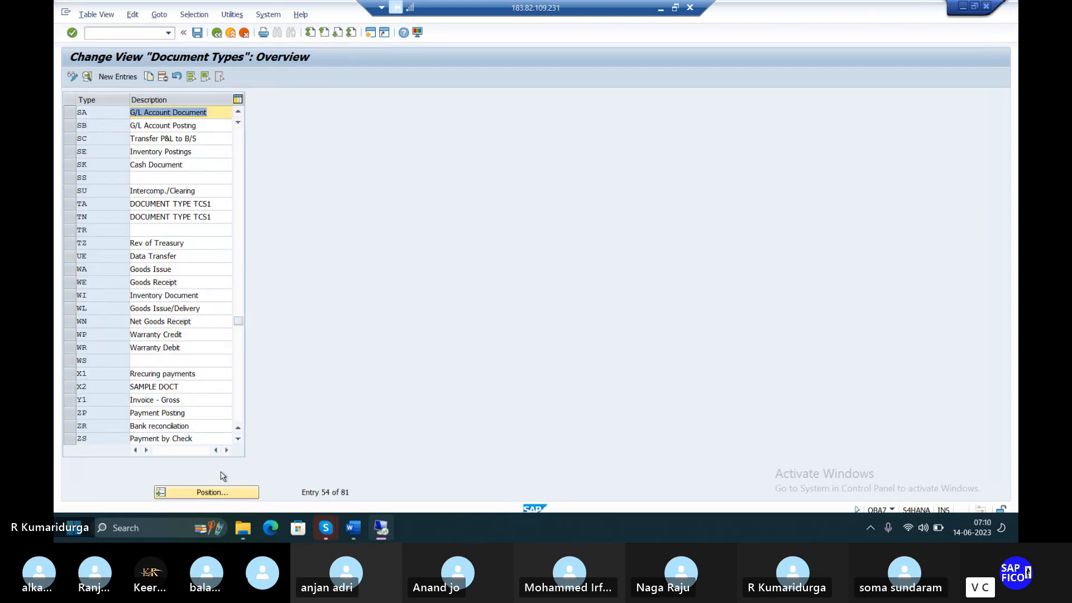
Step: Locate document type KR (Vendor Invoice), open its details, and go to its number range information
{"action": "left_click", "coordinate": [214, 493]}
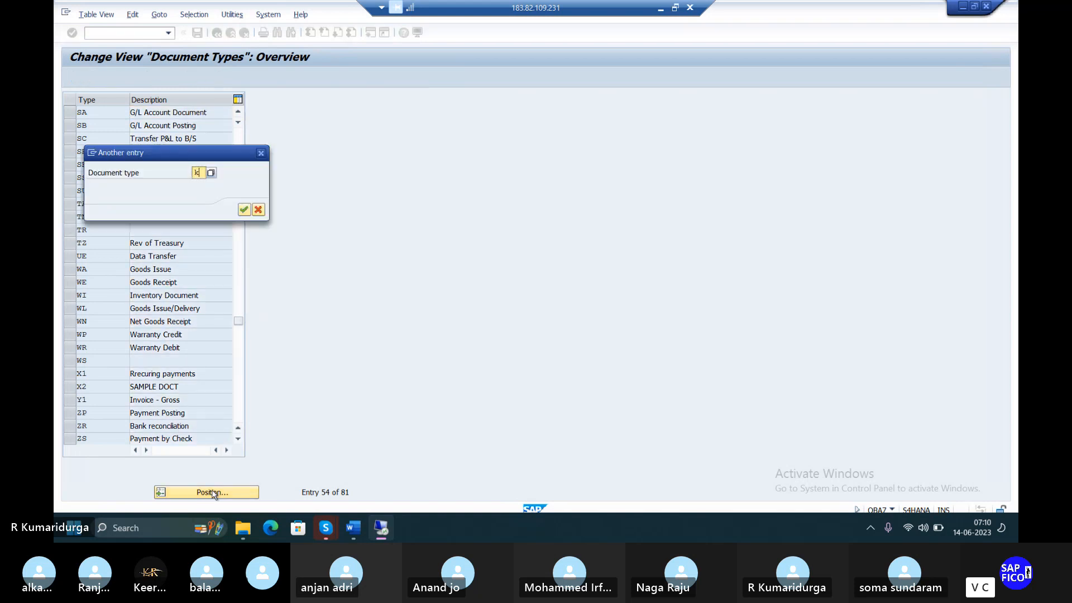
{"action": "type", "text": "kr"}
{"action": "key", "text": "Return"}
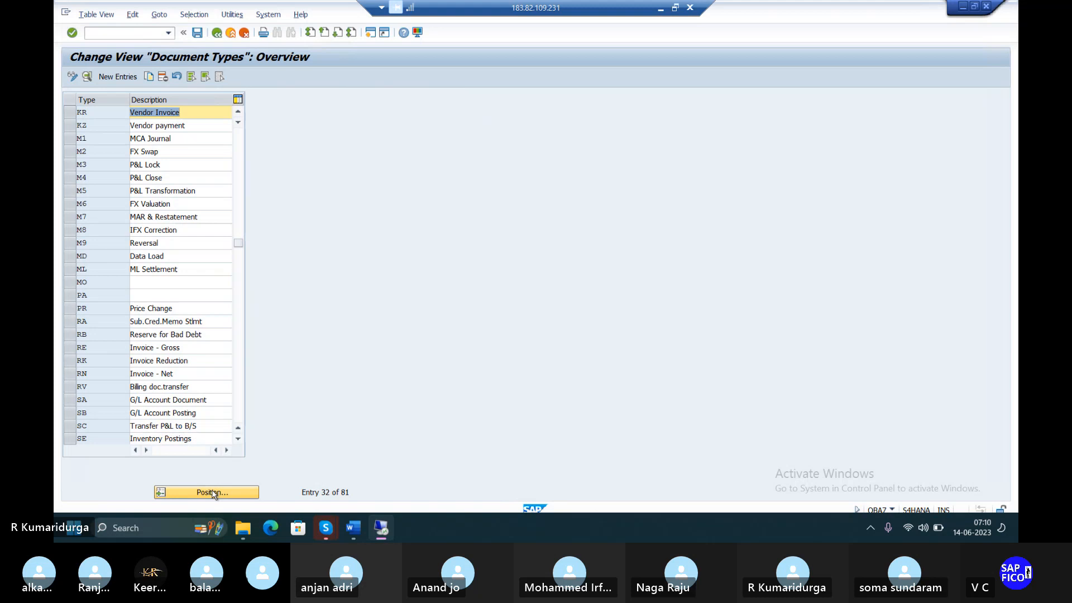
{"action": "double_click", "coordinate": [174, 113]}
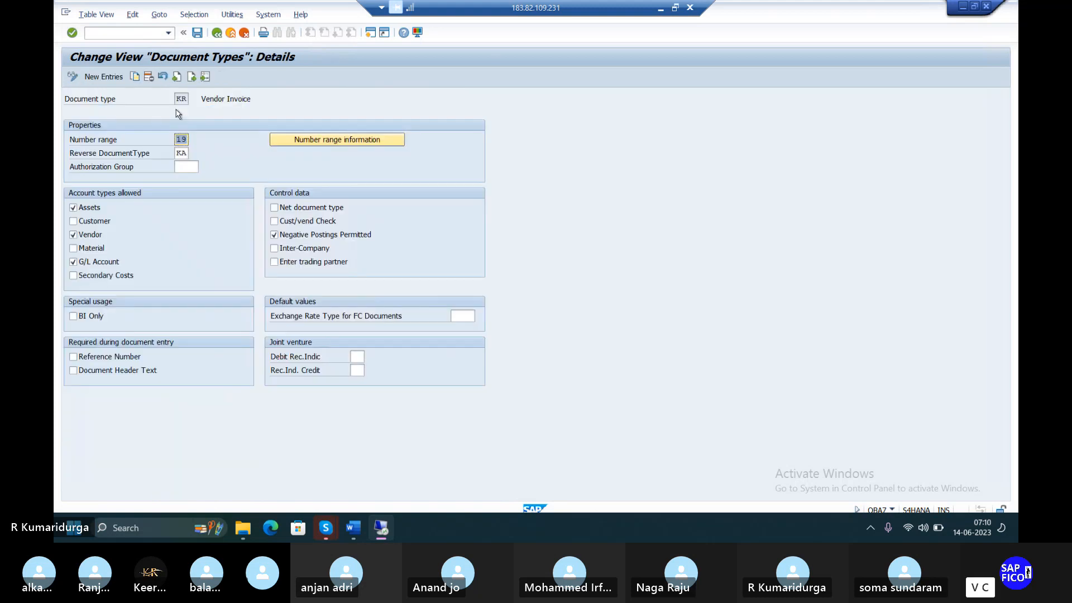
{"action": "left_click", "coordinate": [295, 143]}
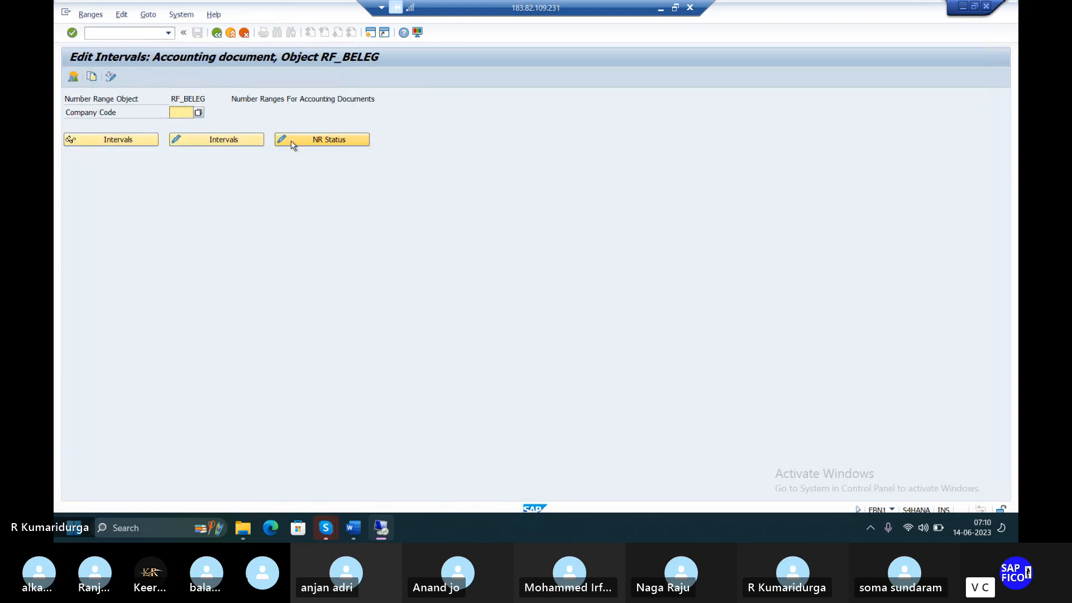
Step: In company code DUR1's editable intervals, add number range interval 19 for year 2023, from number 151 to number 300
{"action": "type", "text": "DUR1"}
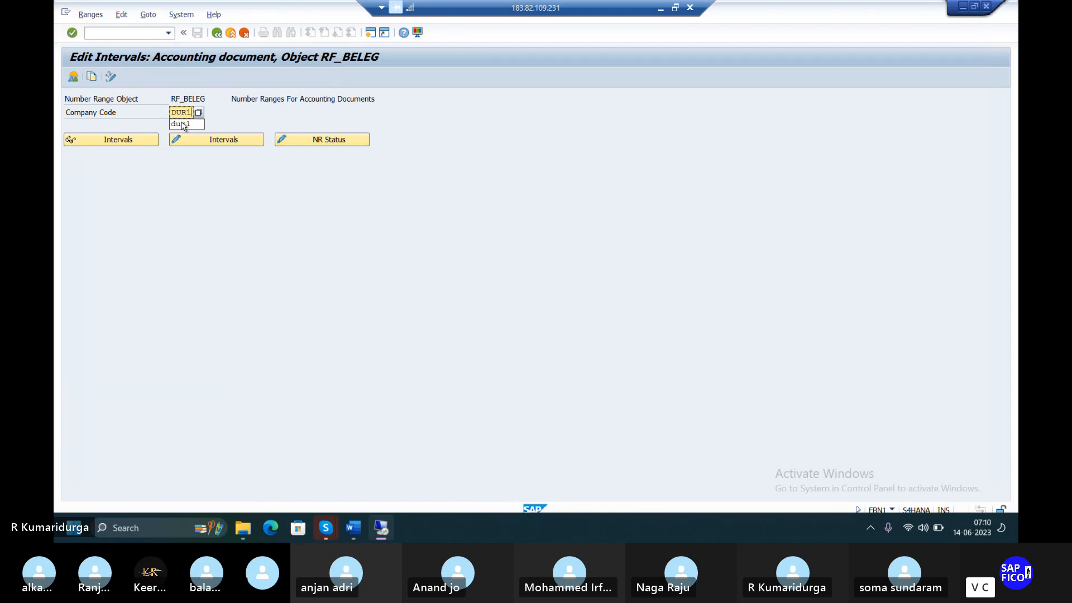
{"action": "left_click", "coordinate": [207, 141]}
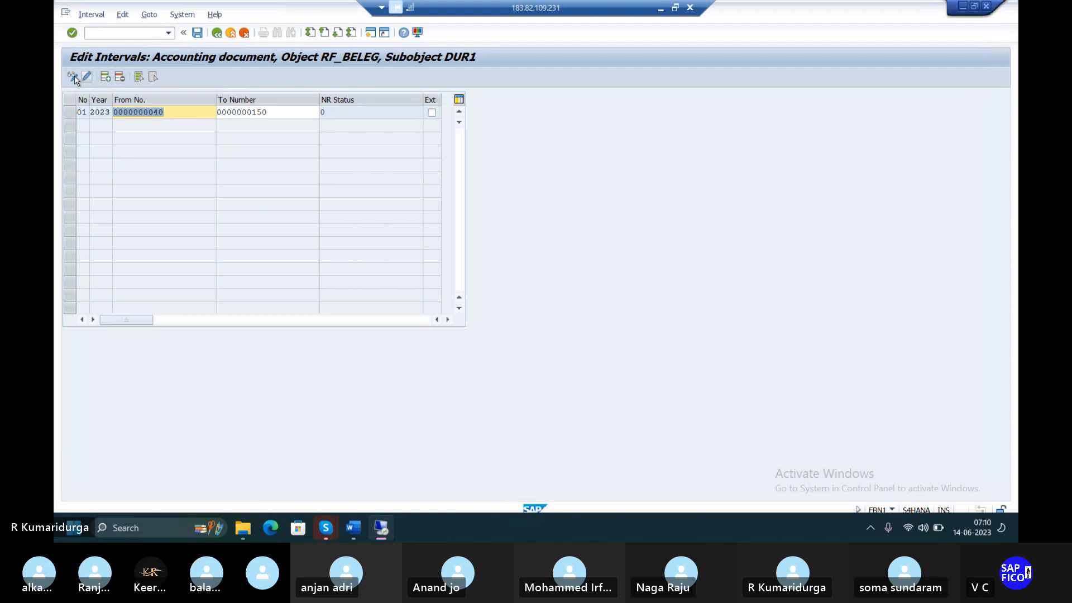
{"action": "left_click", "coordinate": [105, 77]}
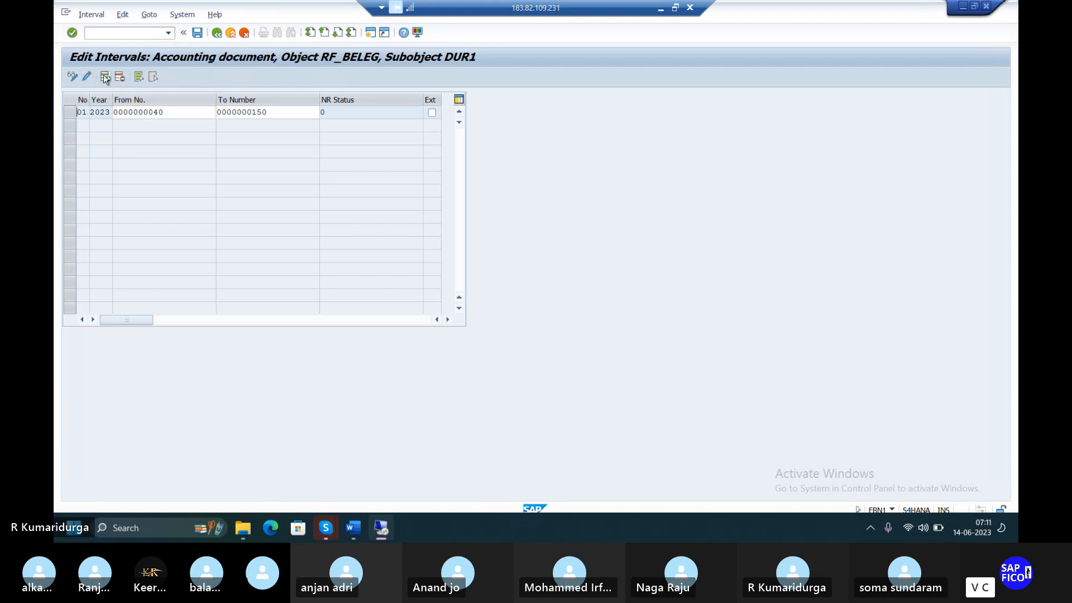
{"action": "type", "text": "19"}
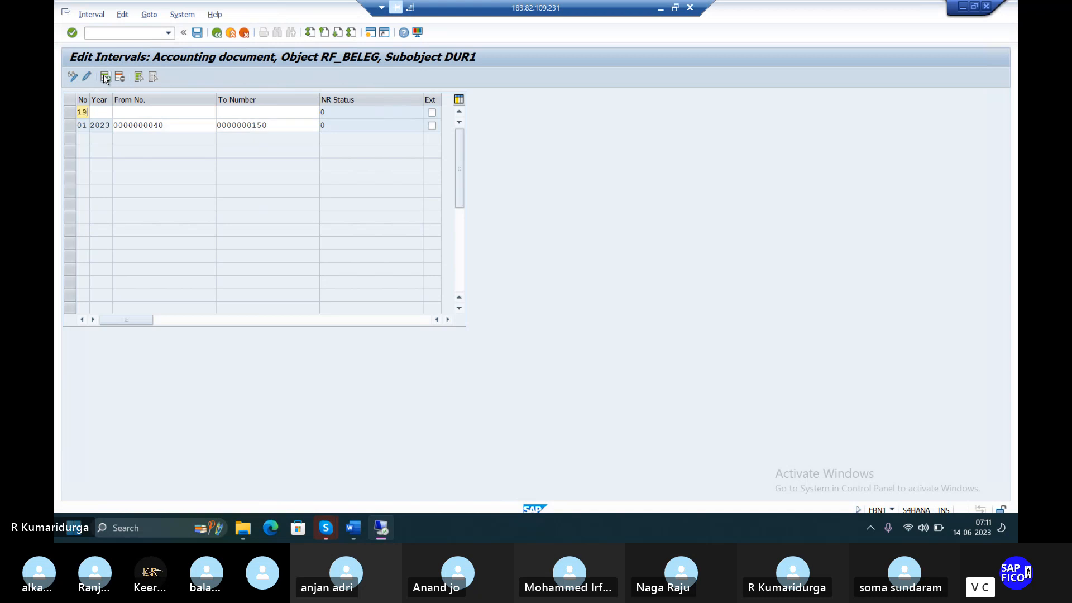
{"action": "key", "text": "Tab"}
{"action": "type", "text": "2023"}
{"action": "key", "text": "Tab"}
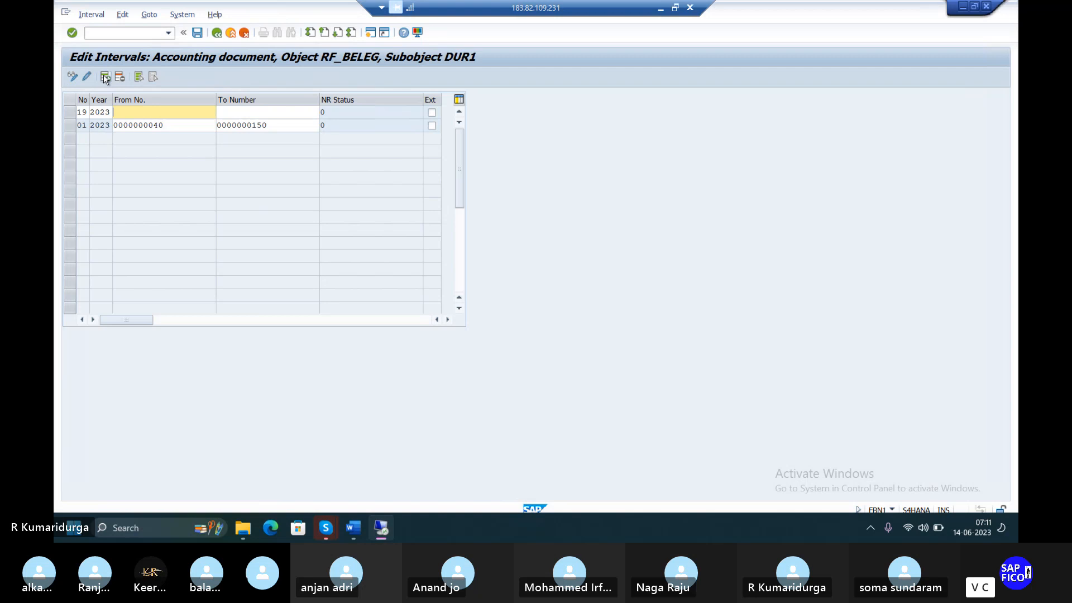
{"action": "type", "text": "151"}
{"action": "key", "text": "Tab"}
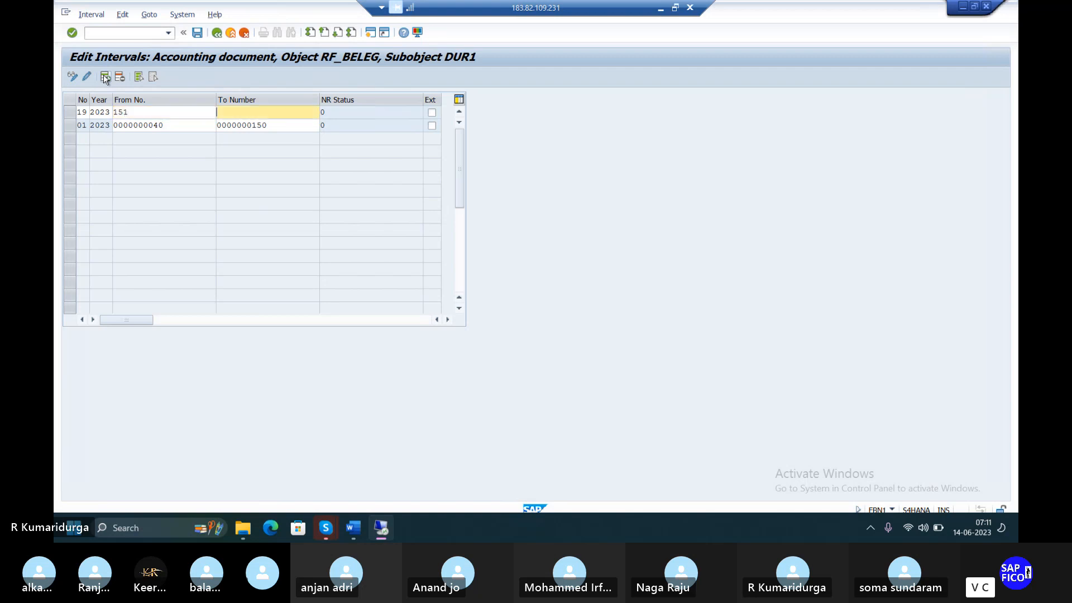
{"action": "type", "text": "300"}
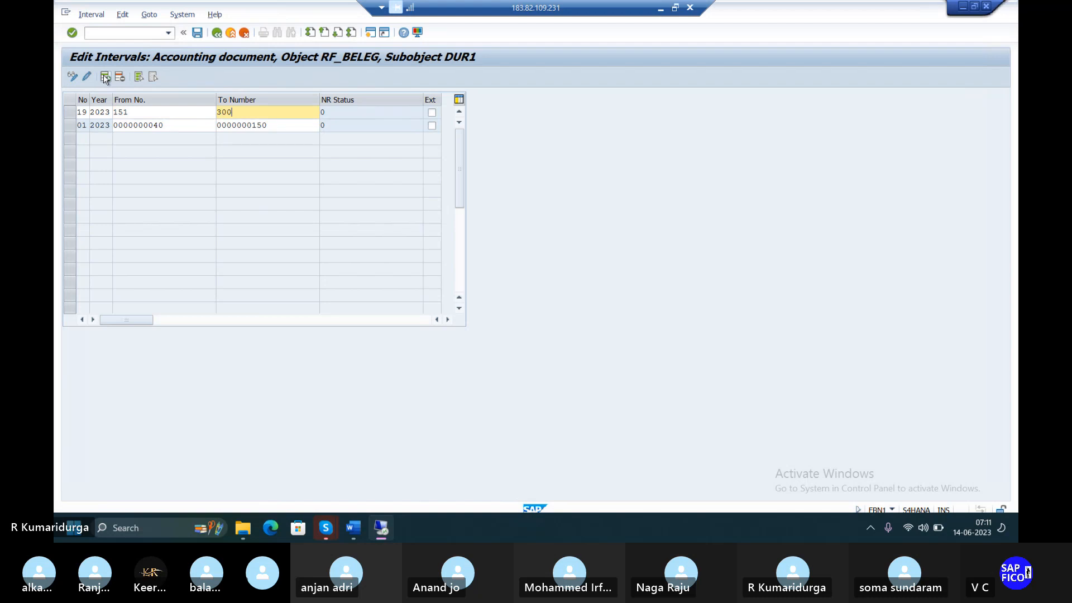
{"action": "key", "text": "Return"}
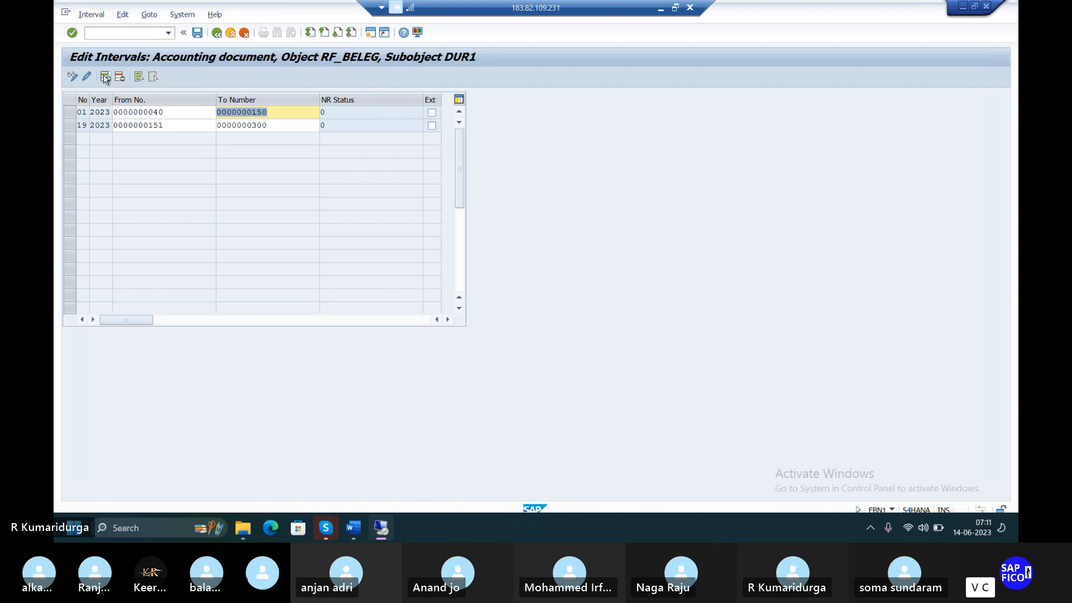
Step: Save number range interval 19, accept the transport notice, and return to the document types overview
{"action": "left_click", "coordinate": [197, 33]}
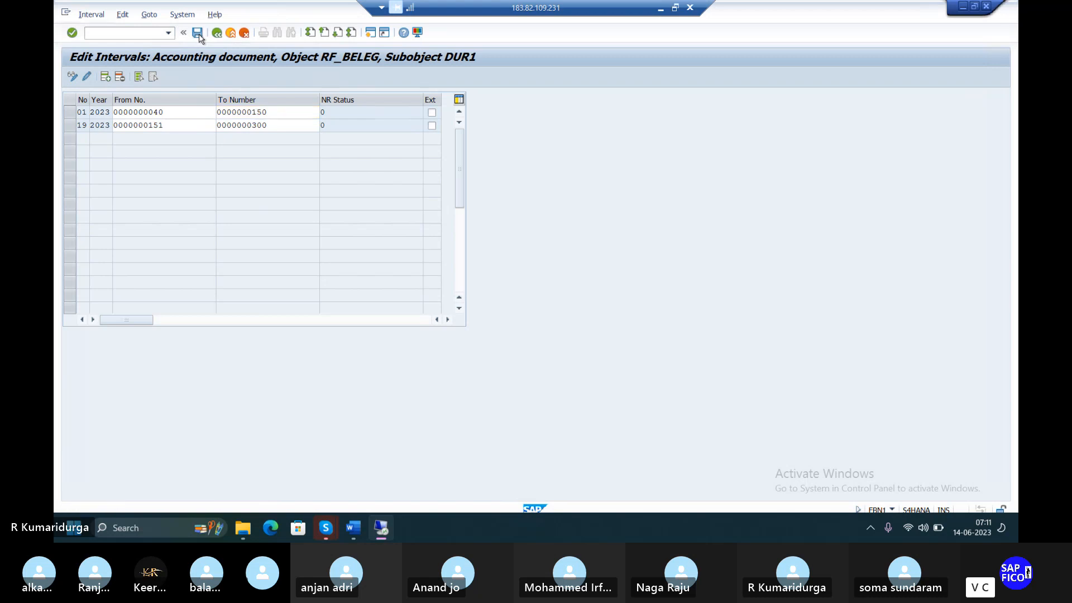
{"action": "key", "text": "Return"}
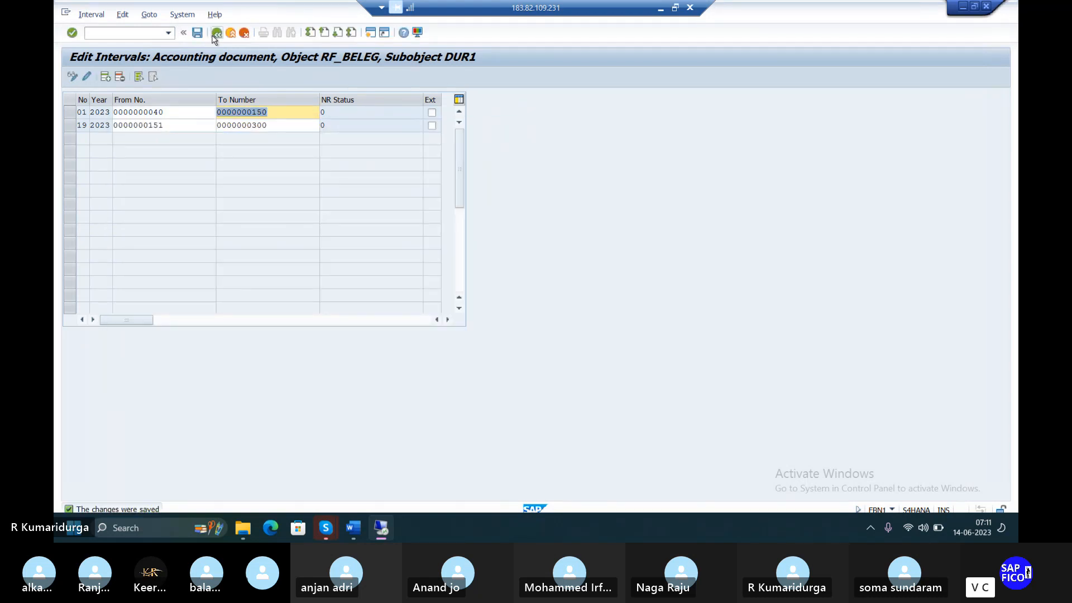
{"action": "left_click", "coordinate": [215, 33]}
{"action": "left_click", "coordinate": [215, 33]}
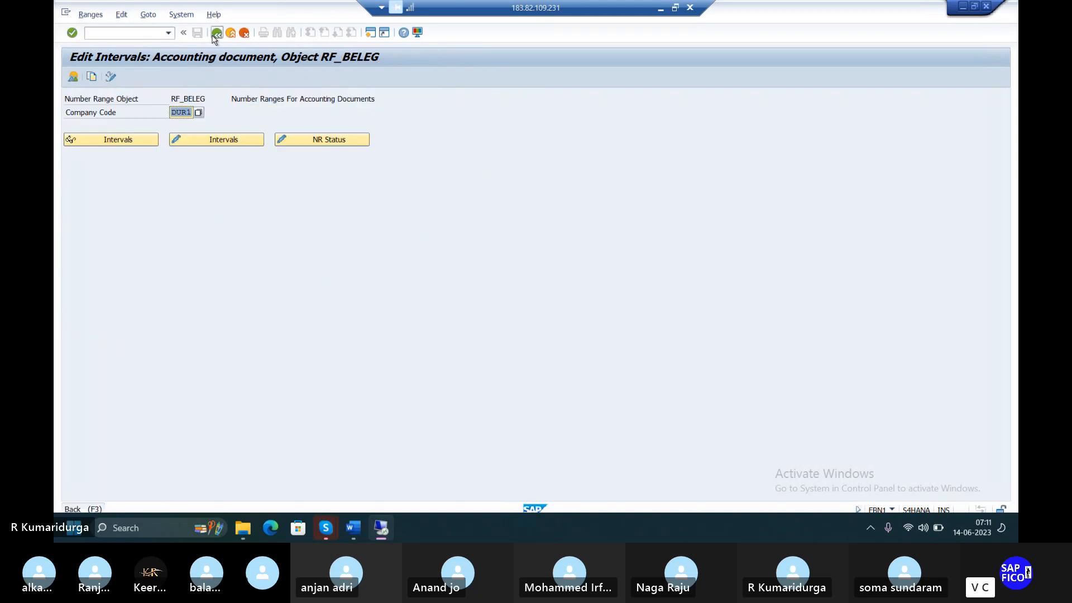
{"action": "left_click", "coordinate": [215, 33]}
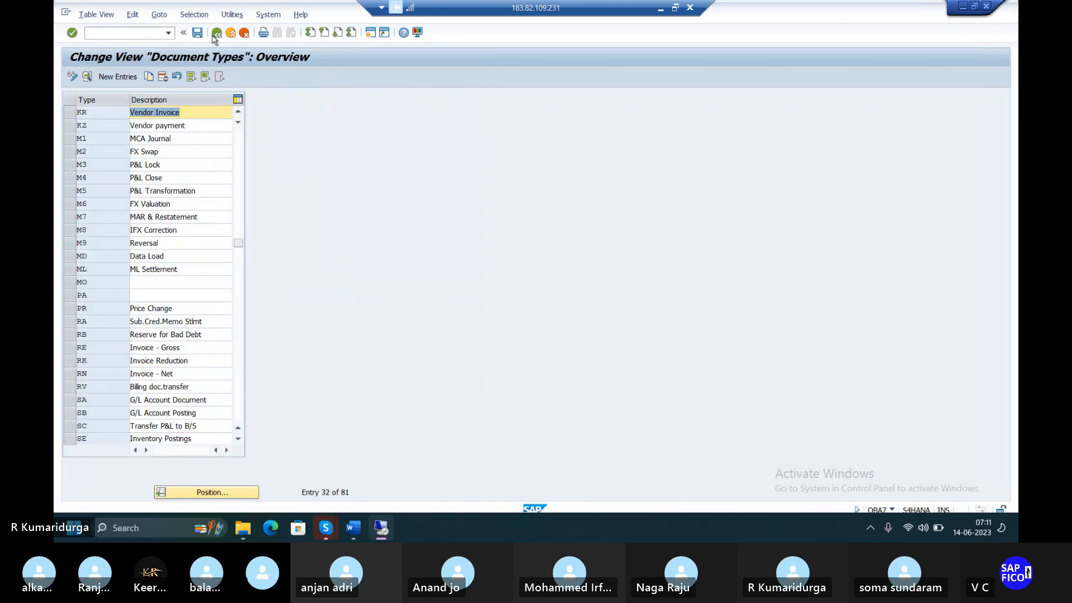
Step: Open document type KZ (Vendor payment) and, from its number range information, open the intervals of company code DUR1 for editing
{"action": "double_click", "coordinate": [173, 124]}
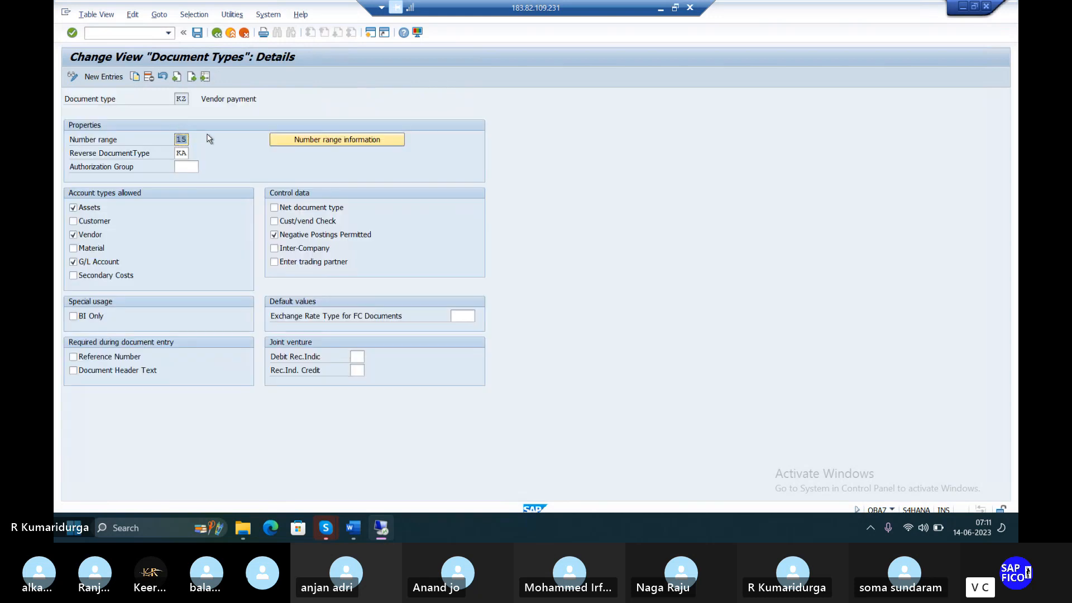
{"action": "left_click", "coordinate": [290, 141]}
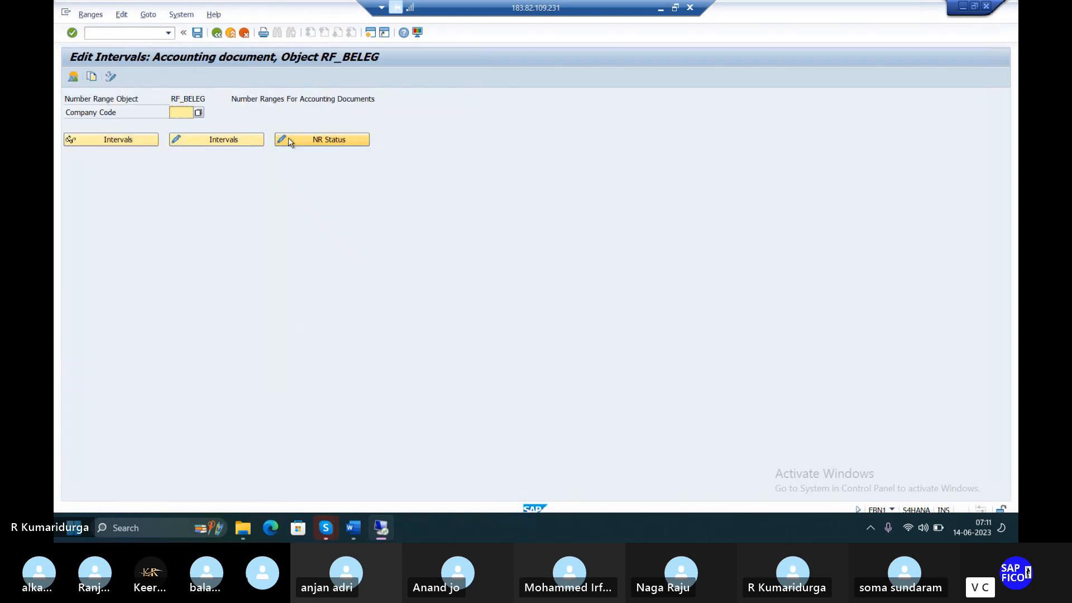
{"action": "type", "text": "DUR"}
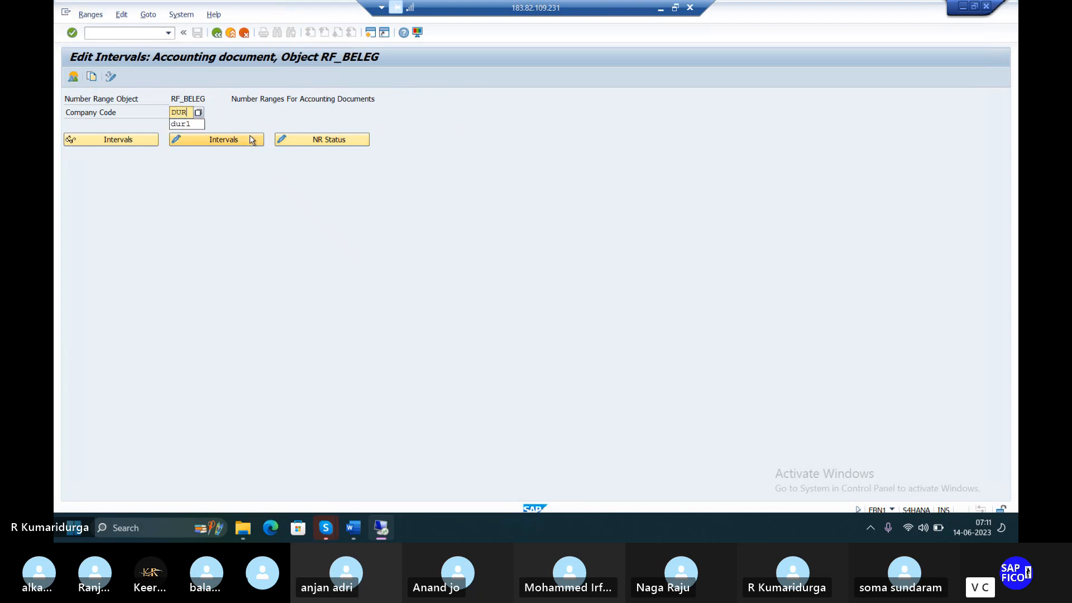
{"action": "type", "text": "2"}
{"action": "key", "text": "BackSpace"}
{"action": "type", "text": "1"}
{"action": "left_click", "coordinate": [247, 143]}
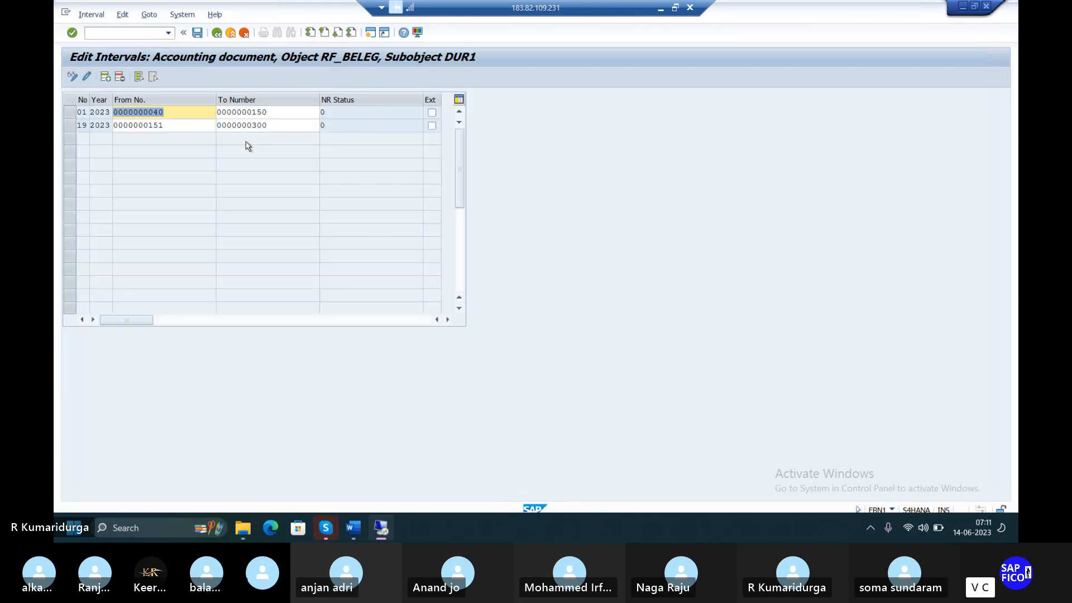
Step: Add number range interval 15 for year 2023, from number 301 to number 450, for company code DUR1
{"action": "left_click", "coordinate": [105, 77]}
{"action": "left_click", "coordinate": [105, 78]}
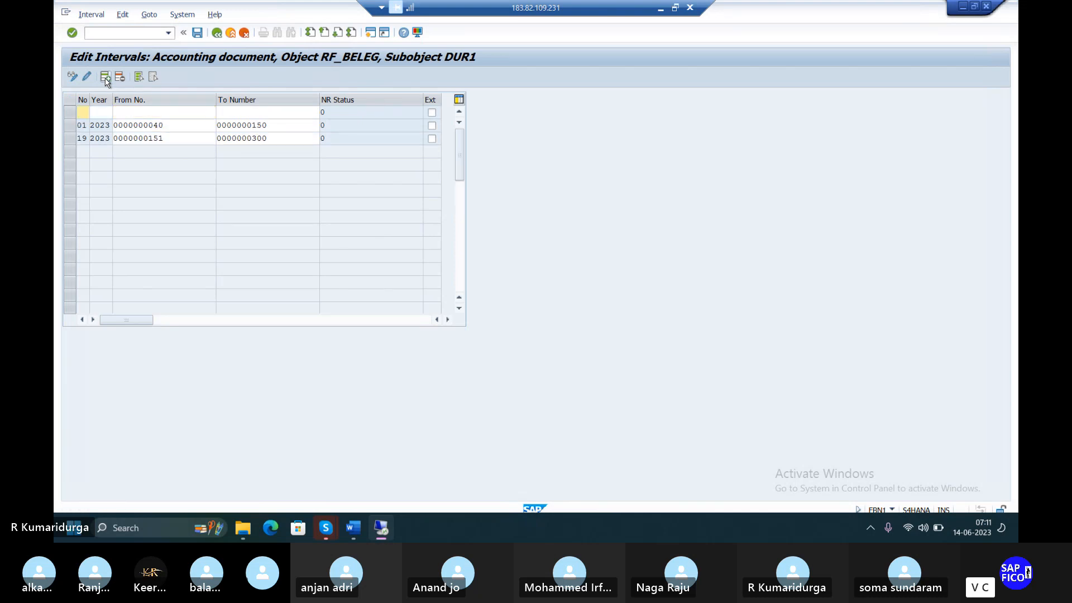
{"action": "type", "text": "15 "}
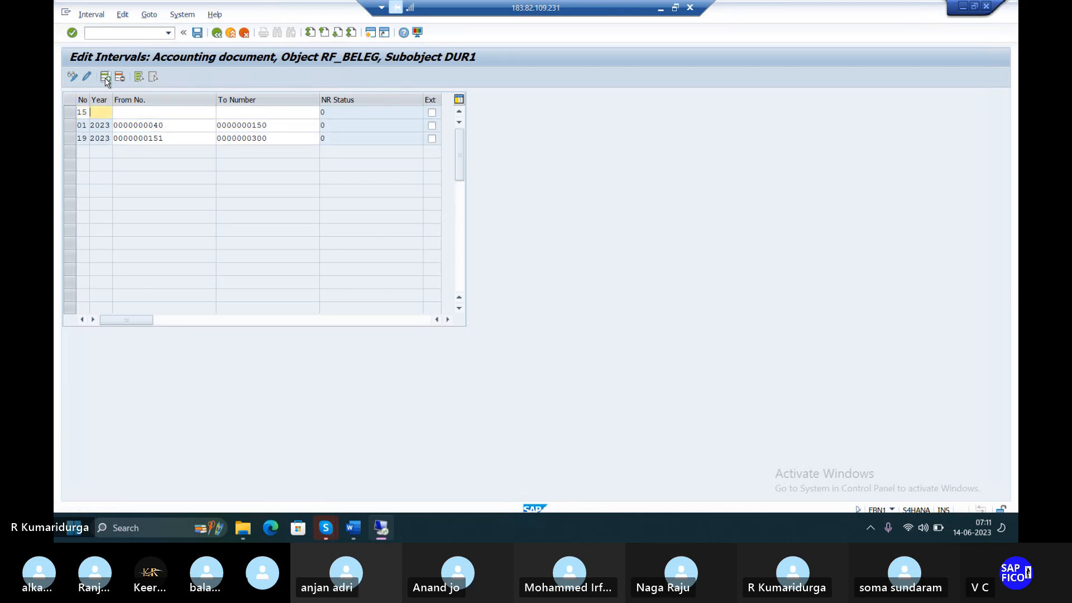
{"action": "type", "text": "2023 "}
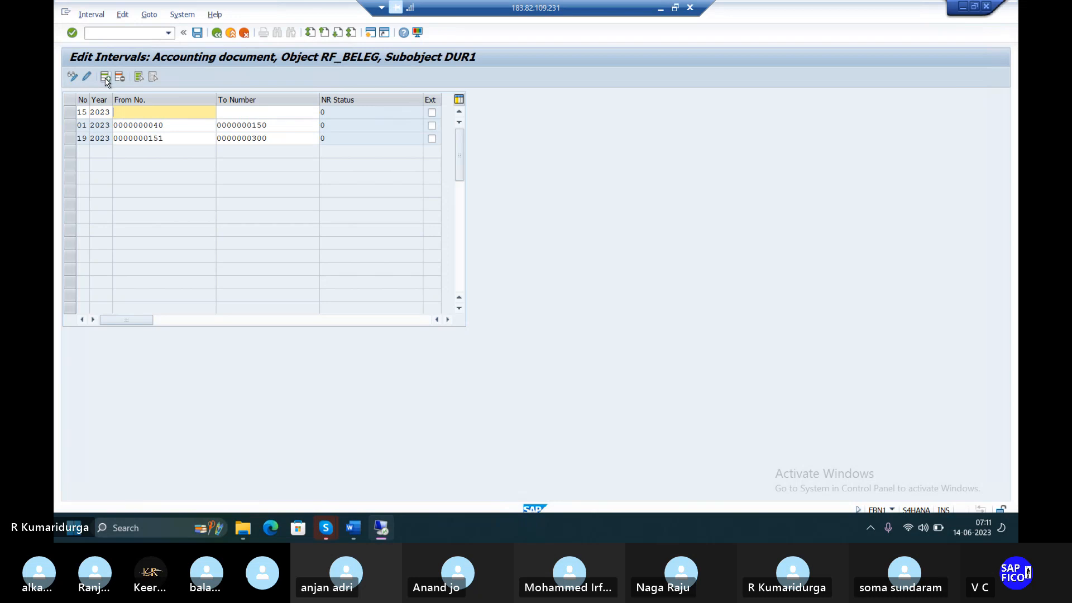
{"action": "type", "text": "301"}
{"action": "key", "text": "Tab"}
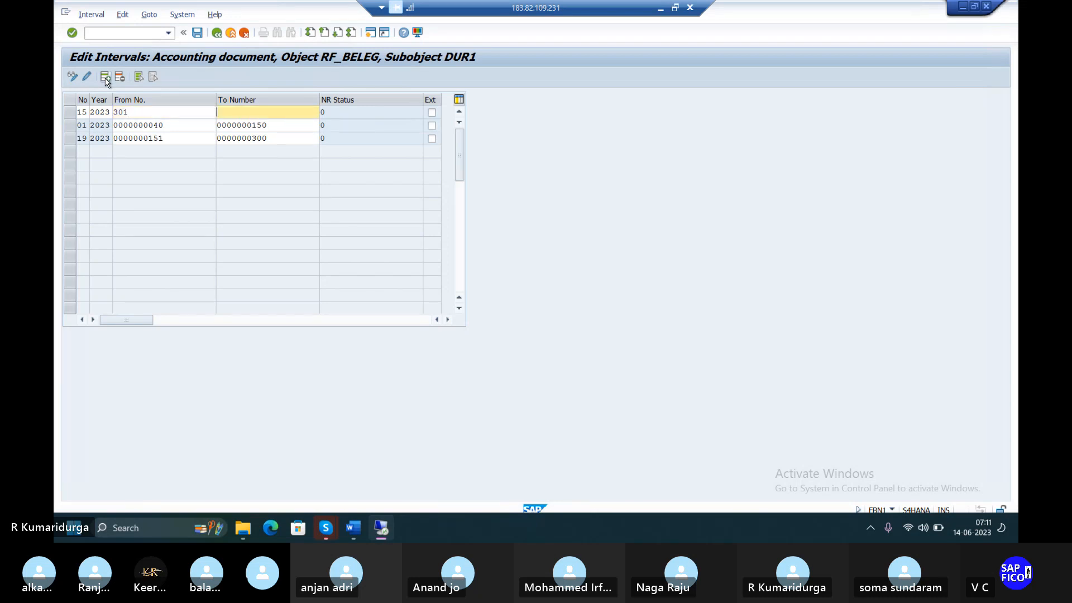
{"action": "type", "text": "45"}
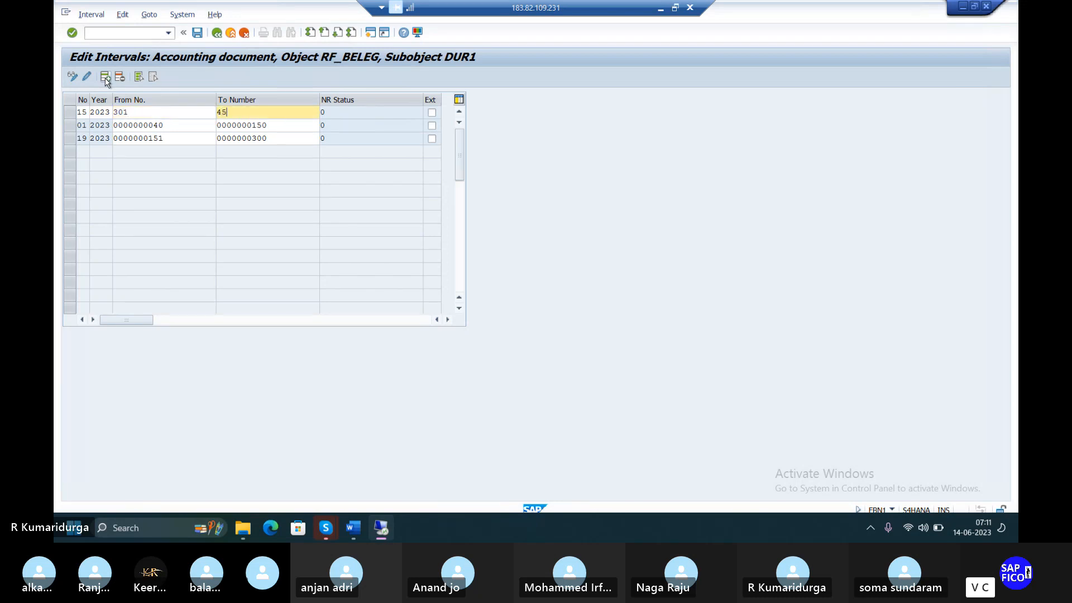
{"action": "type", "text": "0"}
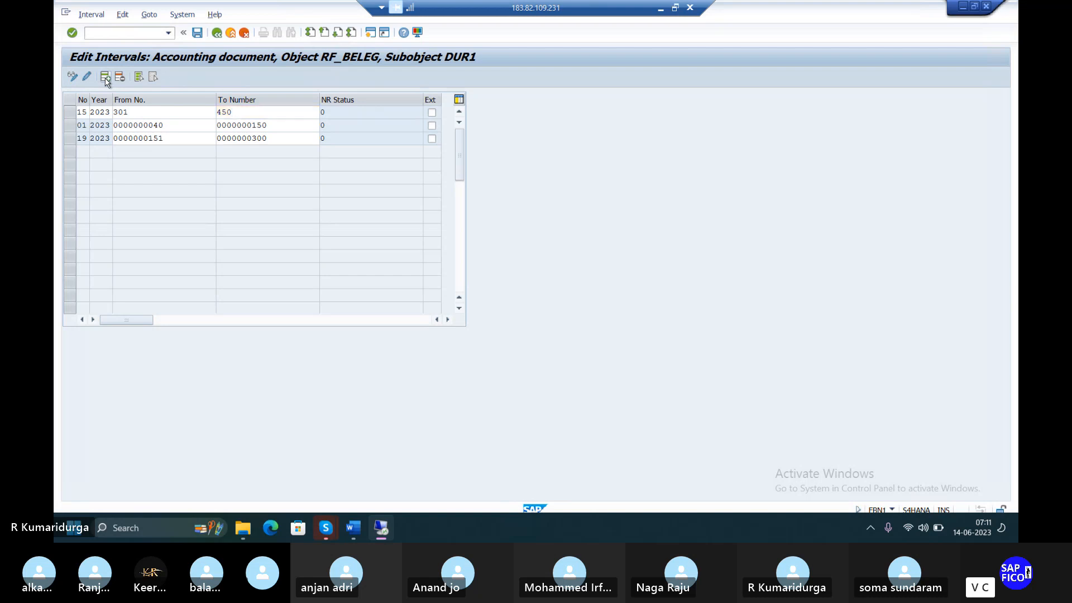
{"action": "key", "text": "Return"}
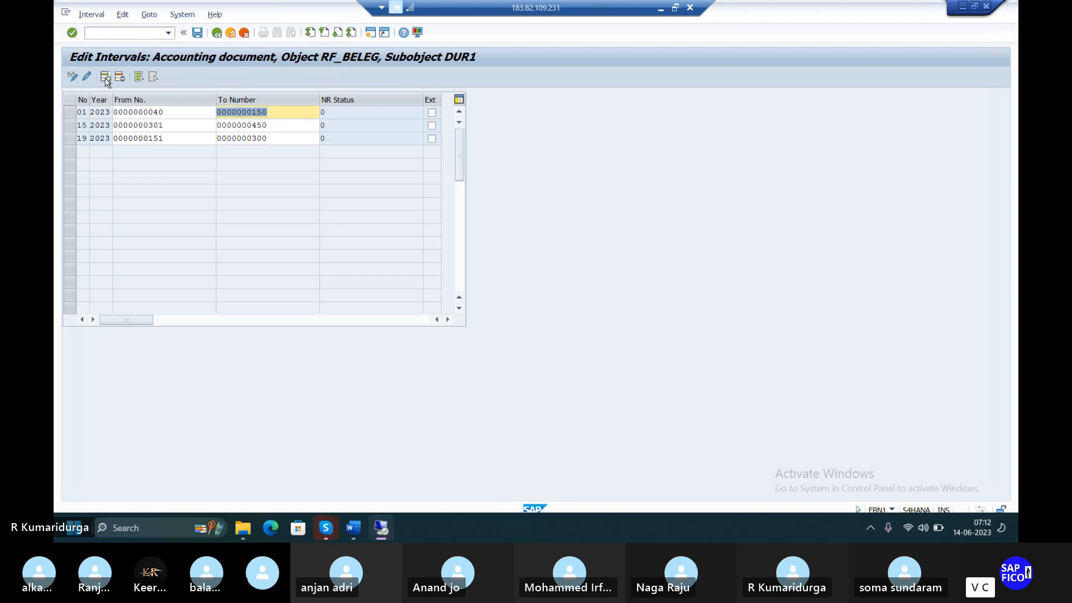
Step: Save number range interval 15, accept the transport notice, and return to the document types overview
{"action": "left_click", "coordinate": [199, 33]}
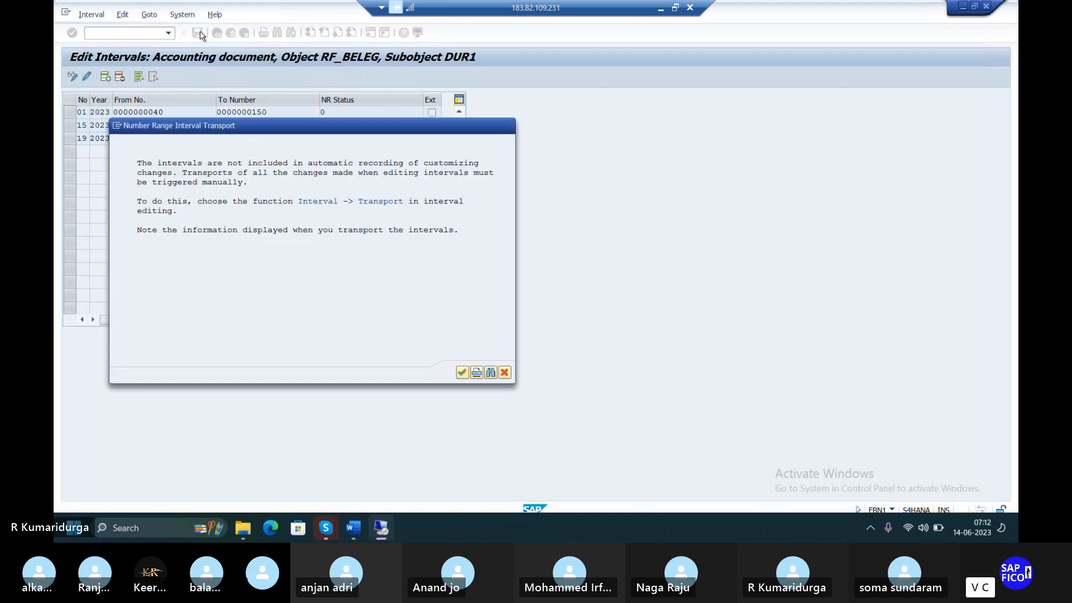
{"action": "key", "text": "Return"}
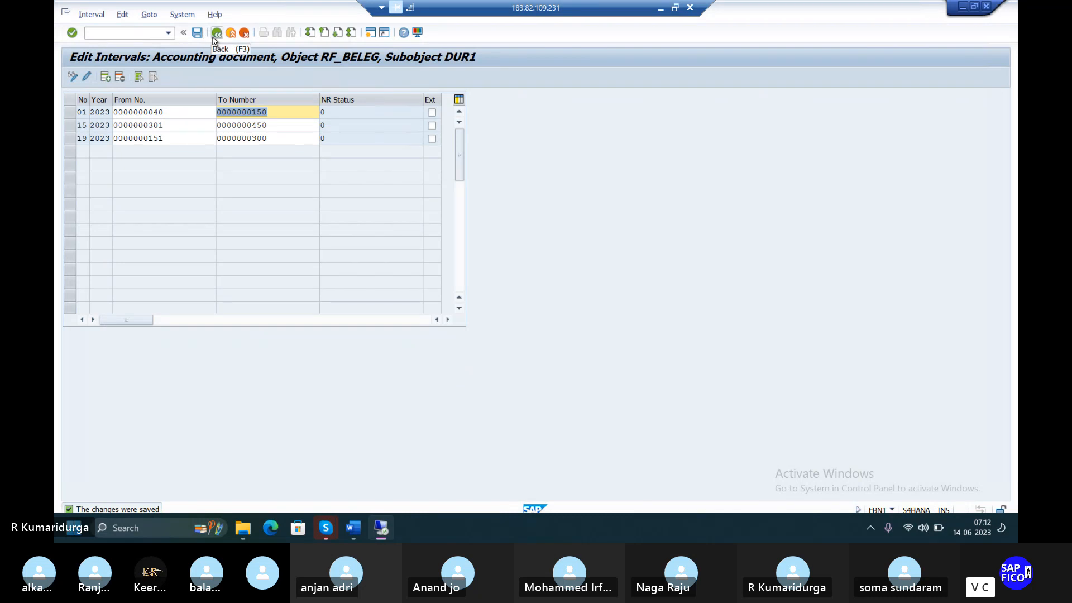
{"action": "left_click", "coordinate": [214, 37]}
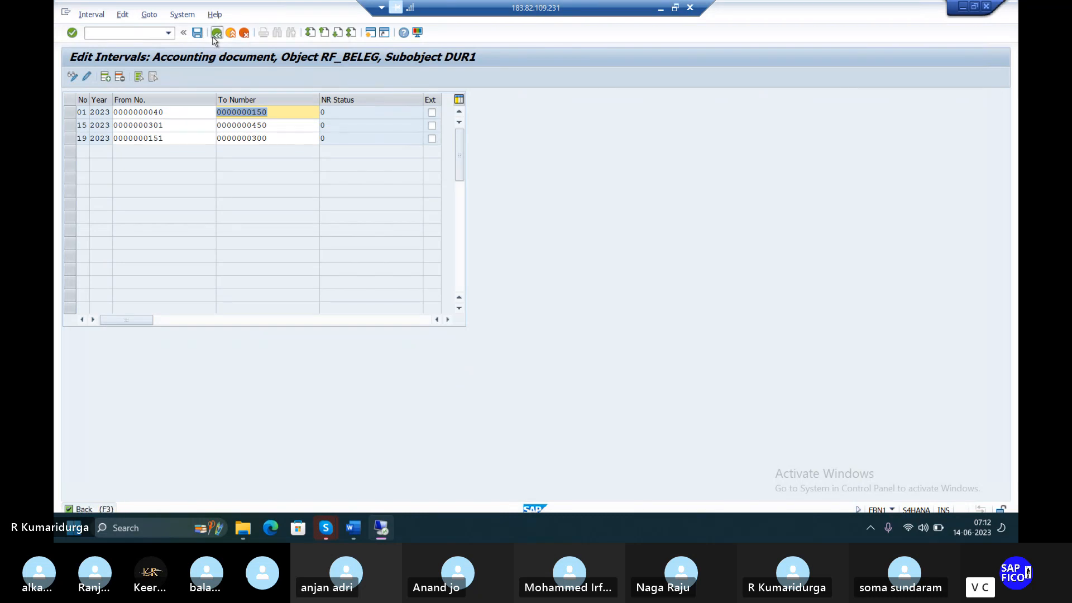
{"action": "left_click", "coordinate": [216, 33]}
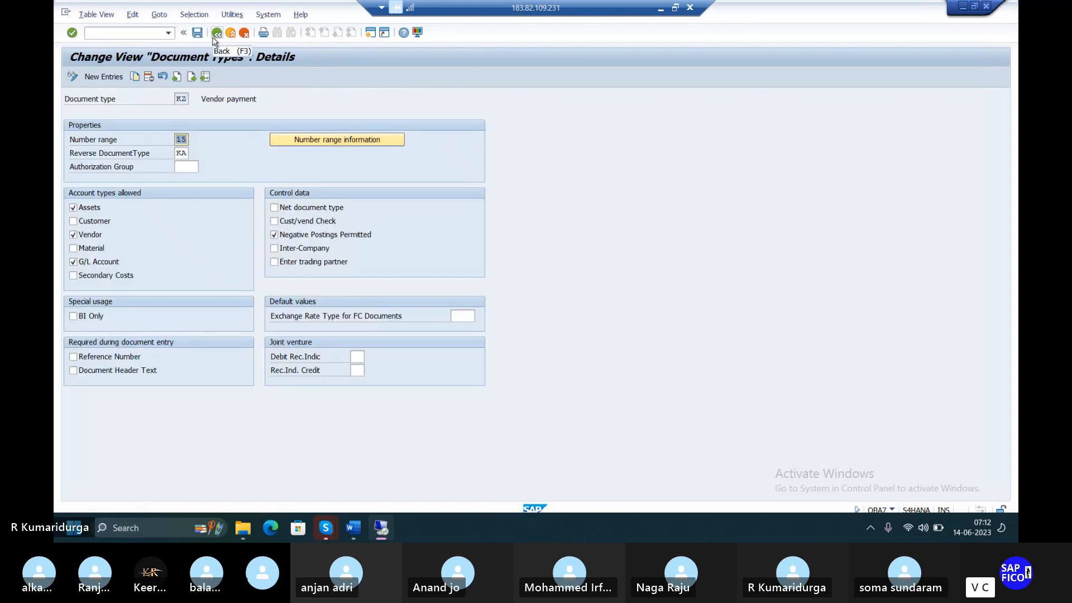
{"action": "left_click", "coordinate": [217, 33]}
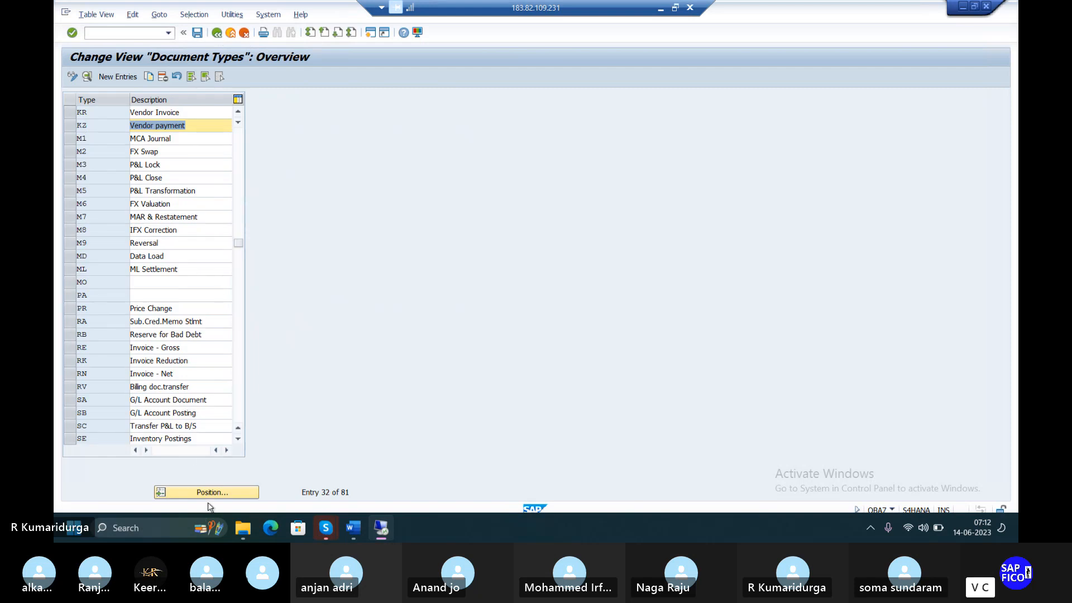
Step: Locate document type DR (Customer invoice), open its details, and go to its number range information
{"action": "left_click", "coordinate": [220, 492]}
{"action": "type", "text": "DR"}
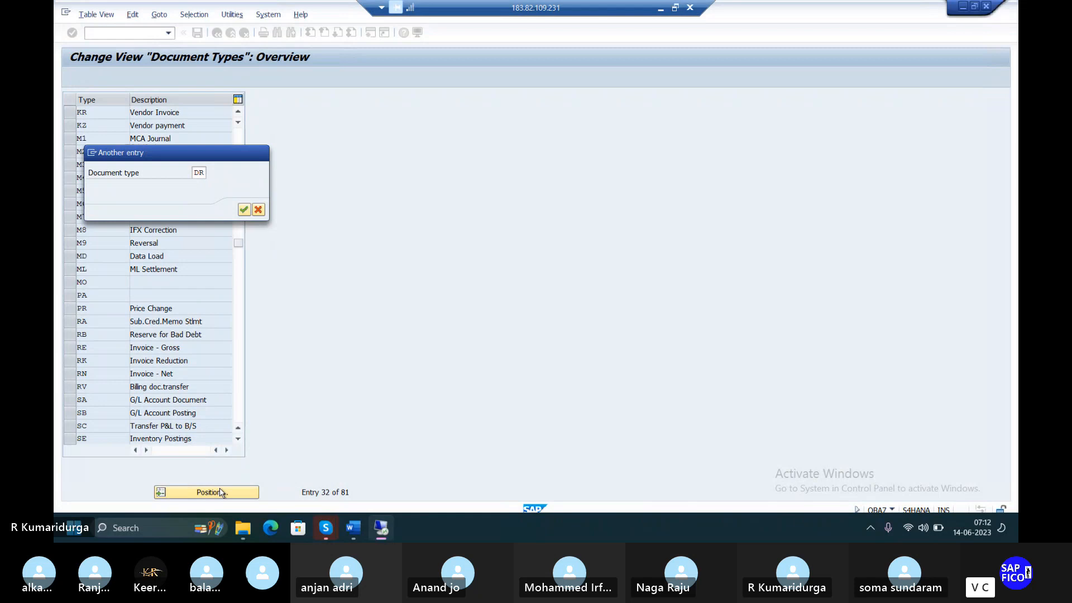
{"action": "key", "text": "Return"}
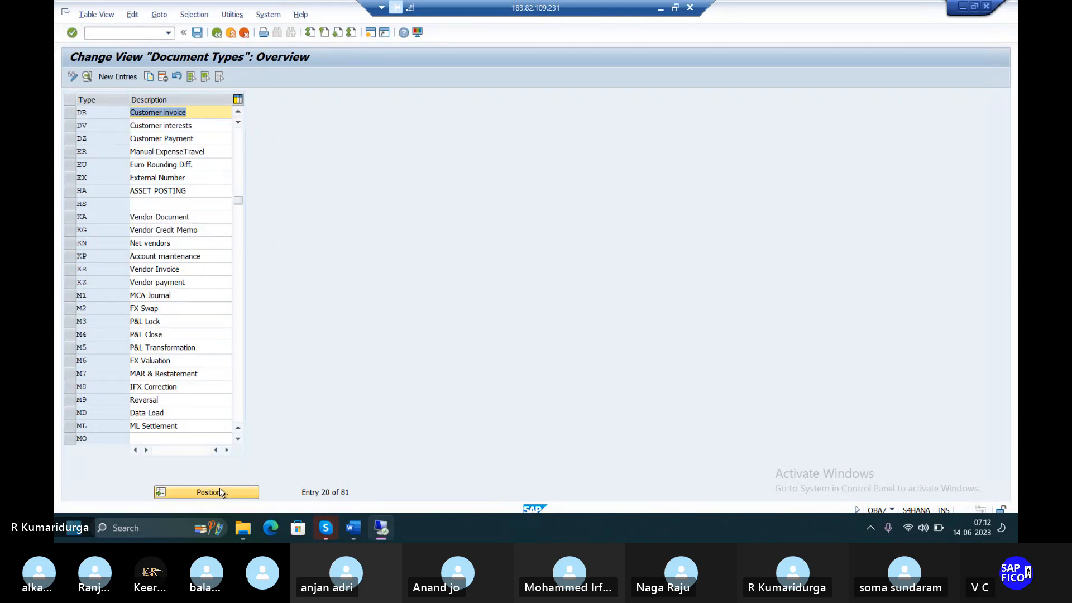
{"action": "double_click", "coordinate": [170, 113]}
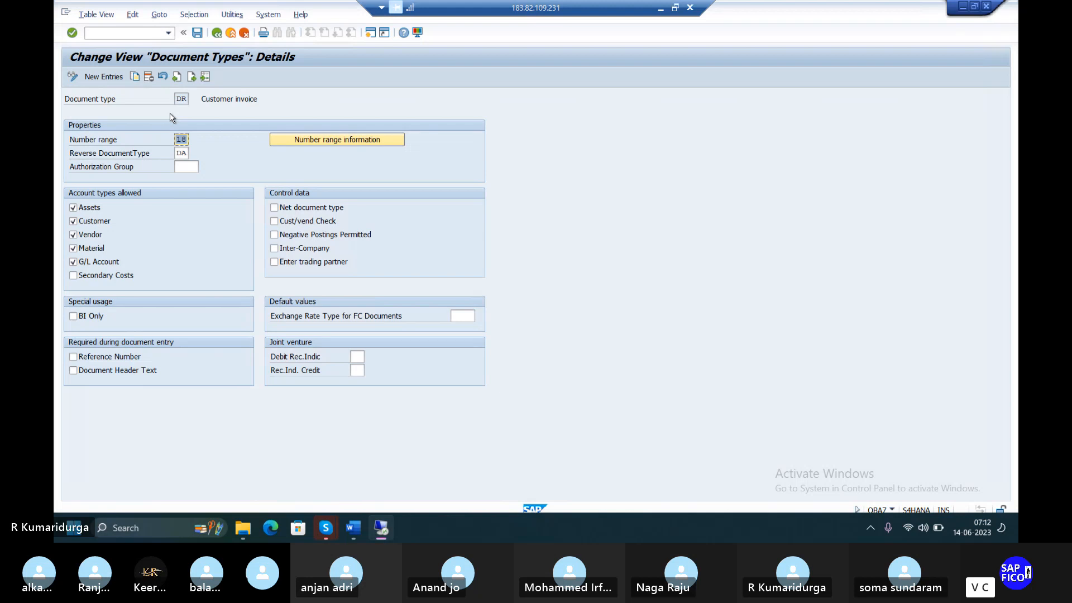
{"action": "left_click", "coordinate": [358, 140]}
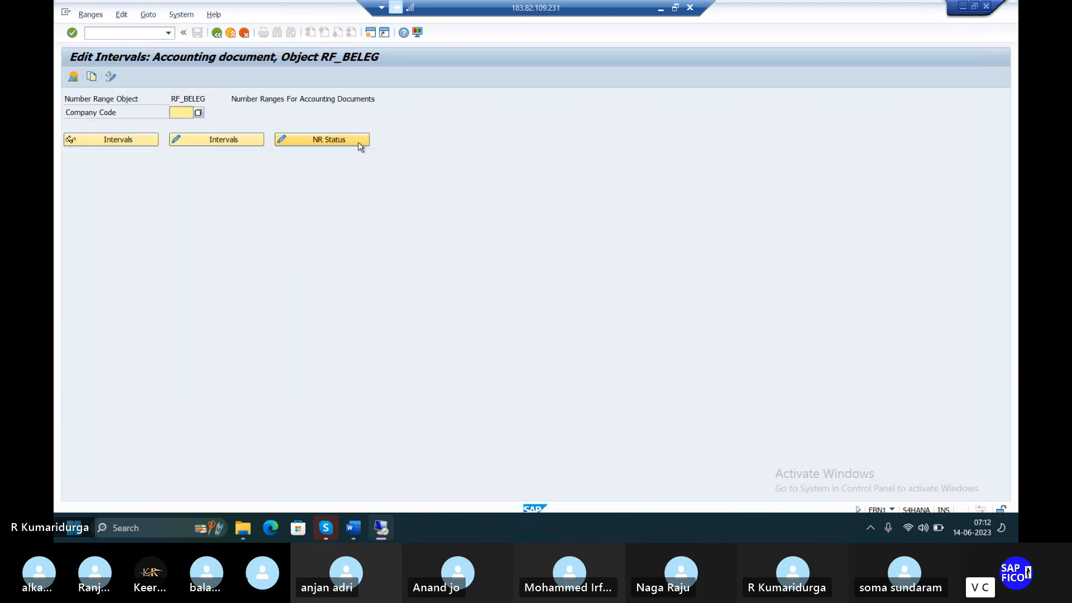
Step: Open the accounting document number range intervals of company code DUR1 for editing
{"action": "type", "text": "DU"}
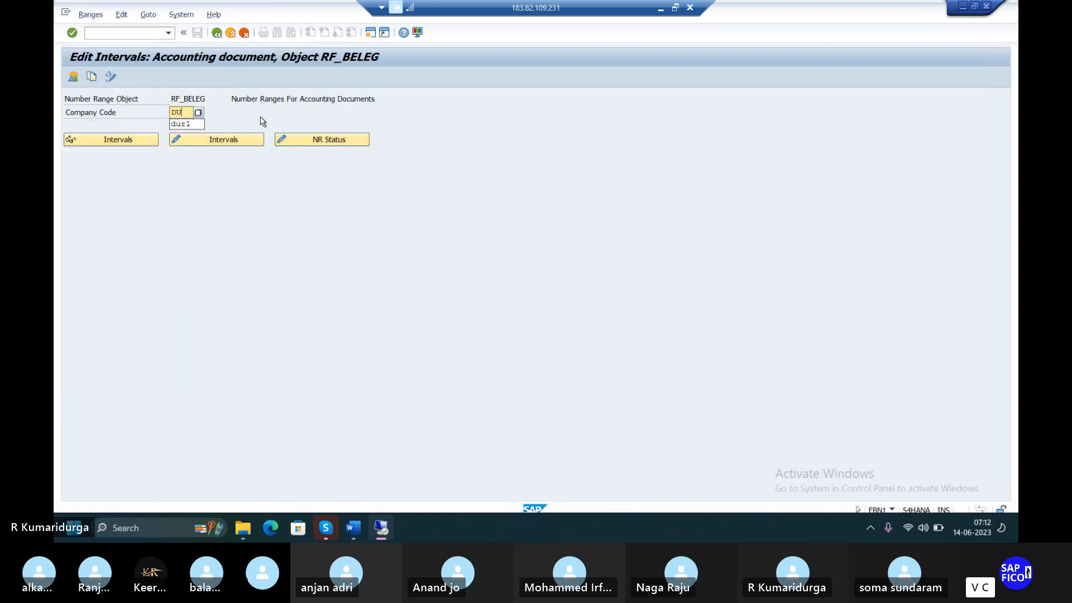
{"action": "type", "text": "R1"}
{"action": "left_click", "coordinate": [228, 146]}
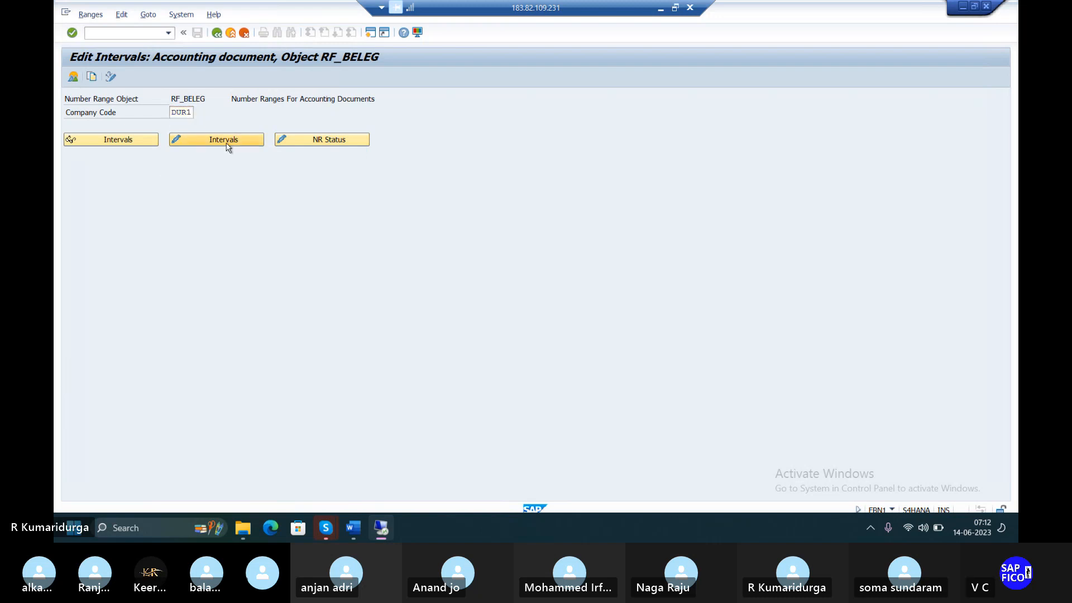
{"action": "left_click", "coordinate": [240, 139]}
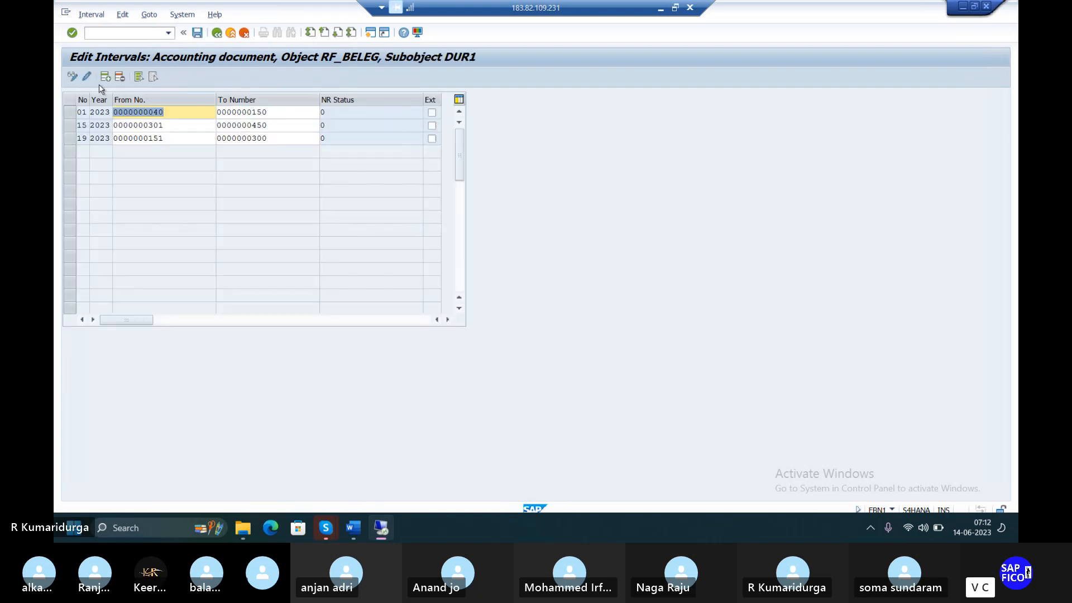
Step: Add number range interval 18 for year 2023, from number 451 to number 600, for company code DUR1
{"action": "left_click", "coordinate": [108, 78]}
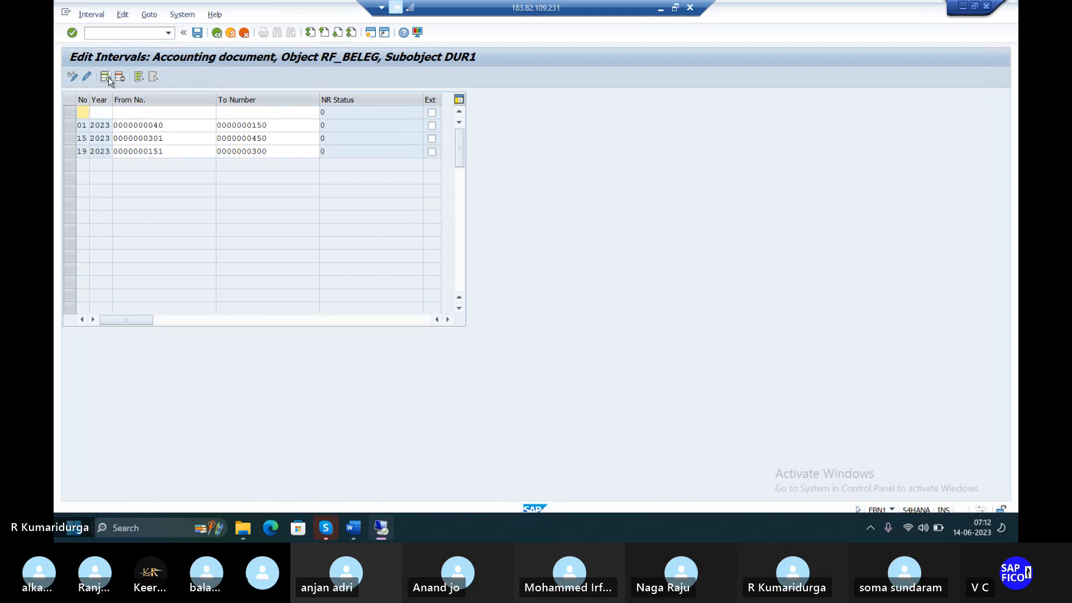
{"action": "type", "text": "18"}
{"action": "key", "text": "Tab"}
{"action": "type", "text": "2023"}
{"action": "key", "text": "Tab"}
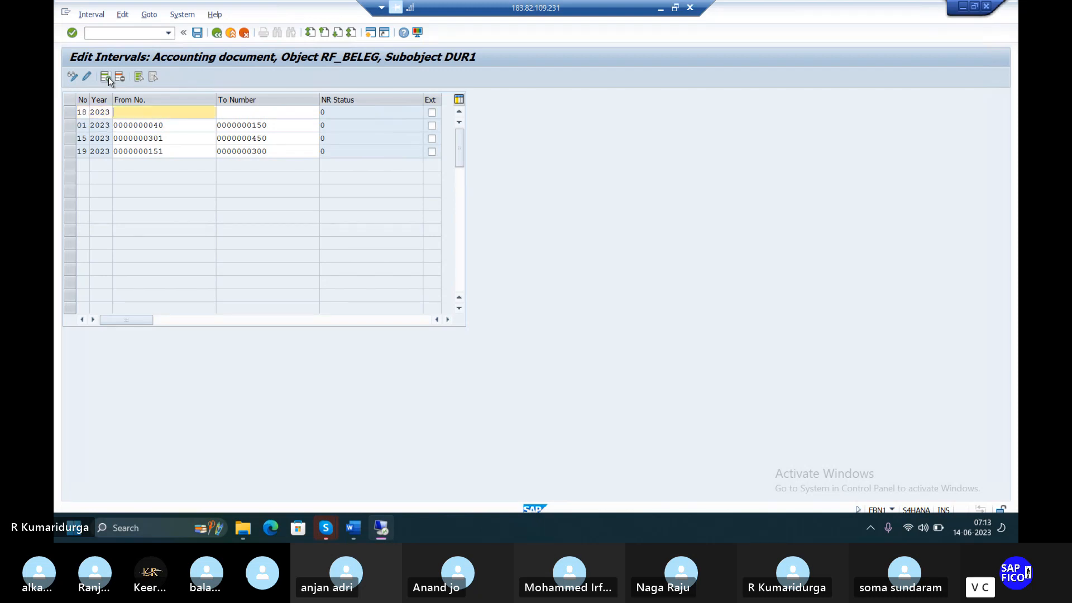
{"action": "type", "text": "451"}
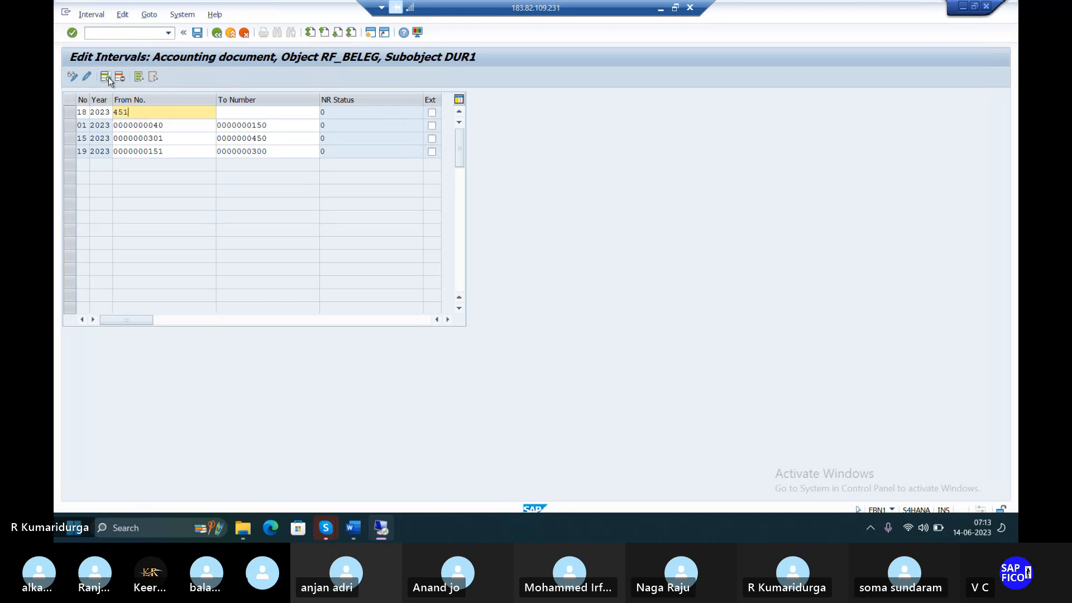
{"action": "key", "text": "Tab"}
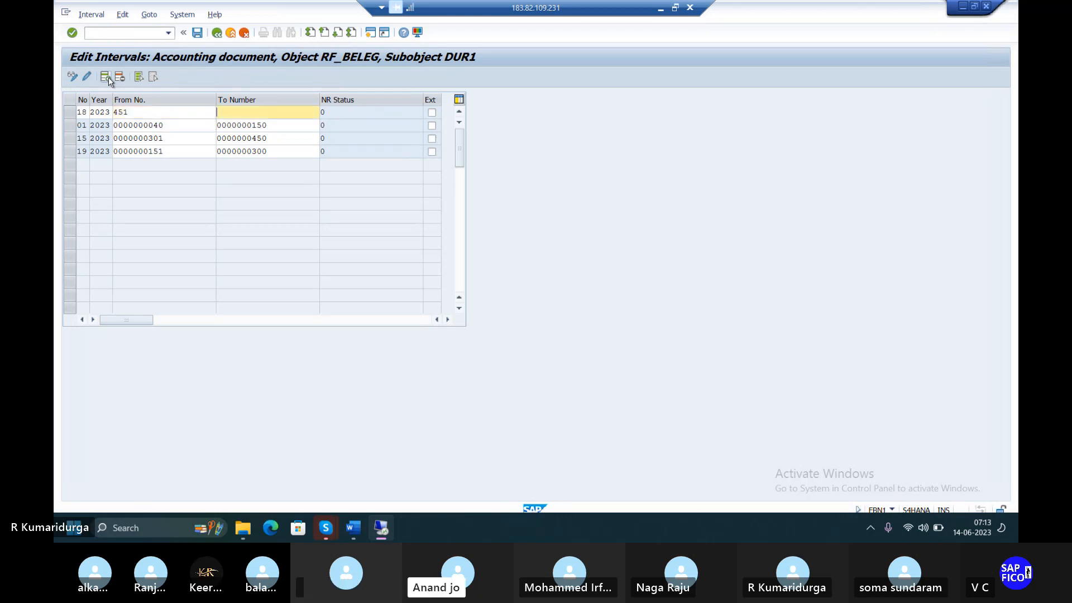
{"action": "type", "text": "600"}
{"action": "key", "text": "Return"}
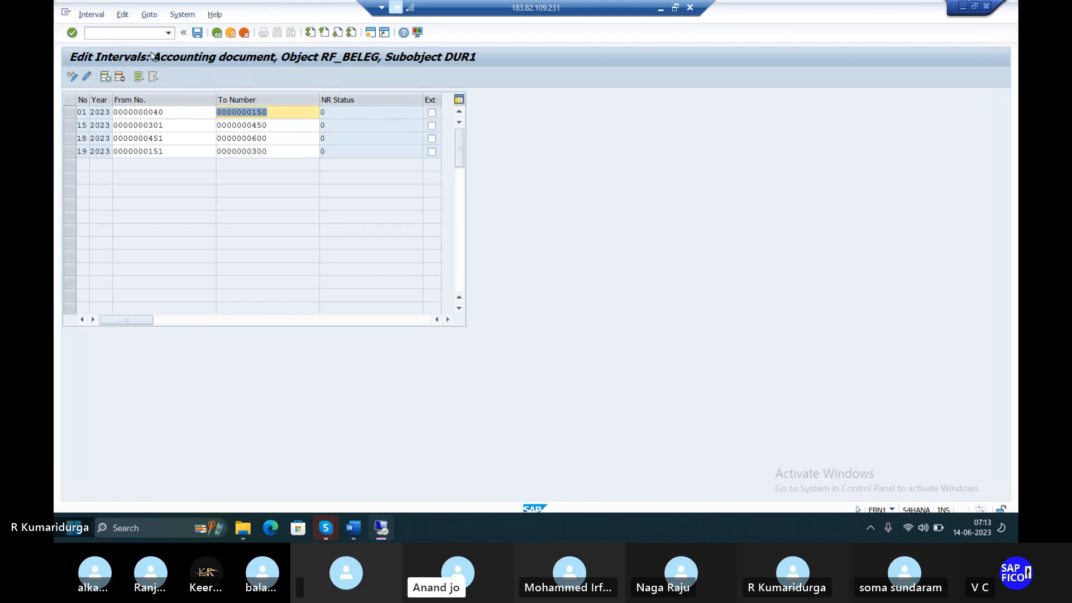
Step: Save number range interval 18, accept the transport notice, and return to the document types overview
{"action": "left_click", "coordinate": [198, 33]}
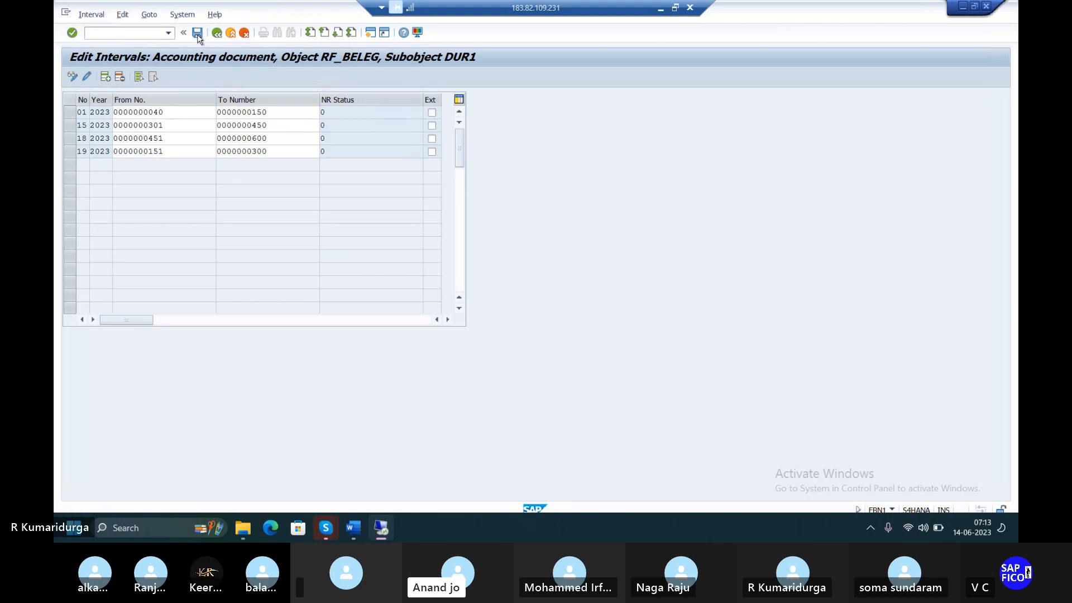
{"action": "key", "text": "Return"}
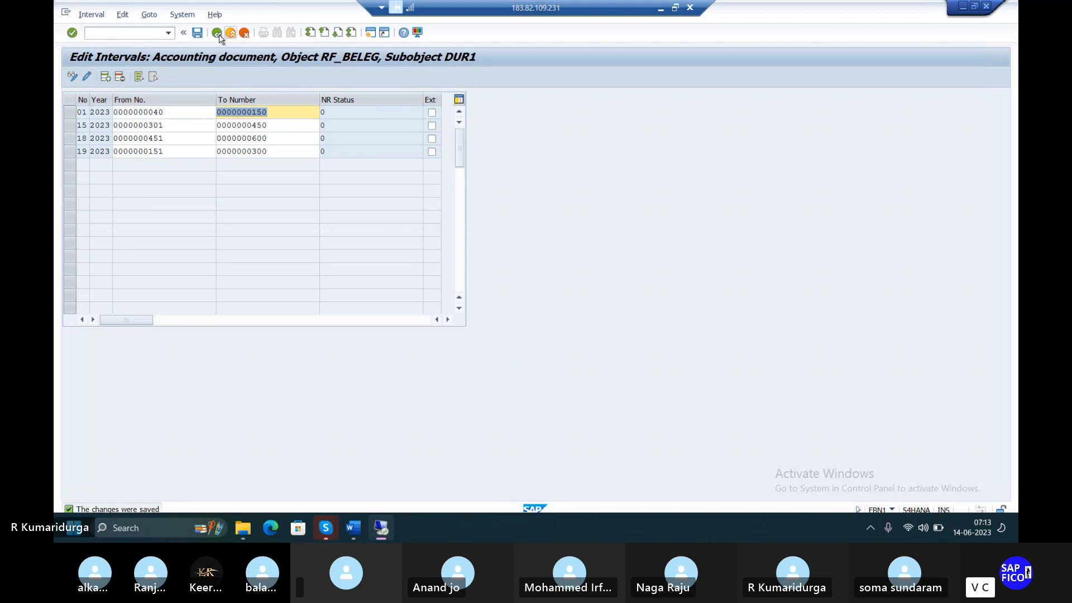
{"action": "left_click", "coordinate": [218, 34]}
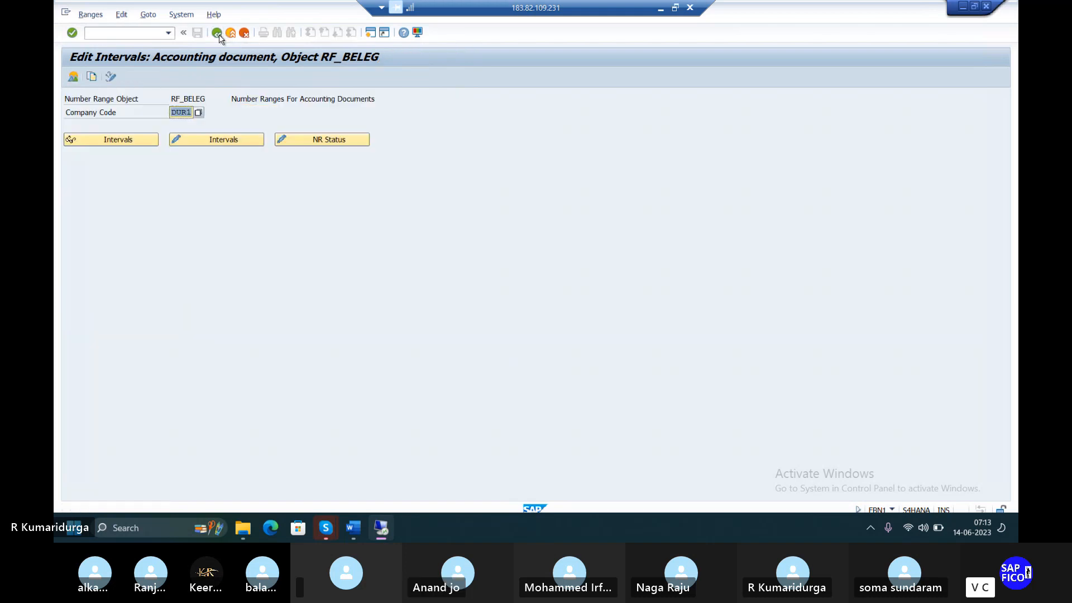
{"action": "left_click", "coordinate": [218, 35]}
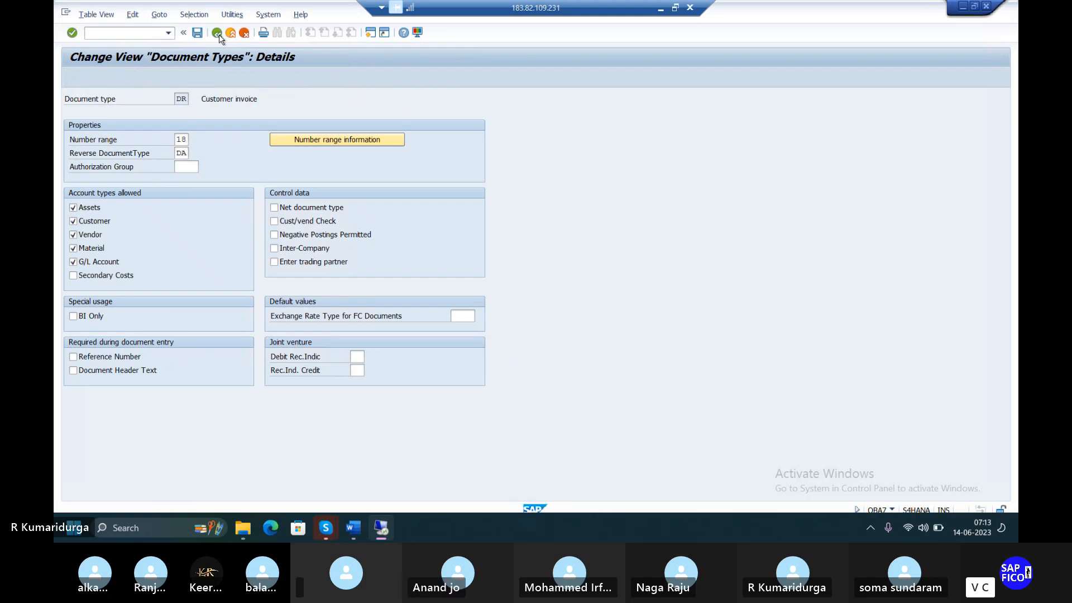
{"action": "left_click", "coordinate": [218, 34]}
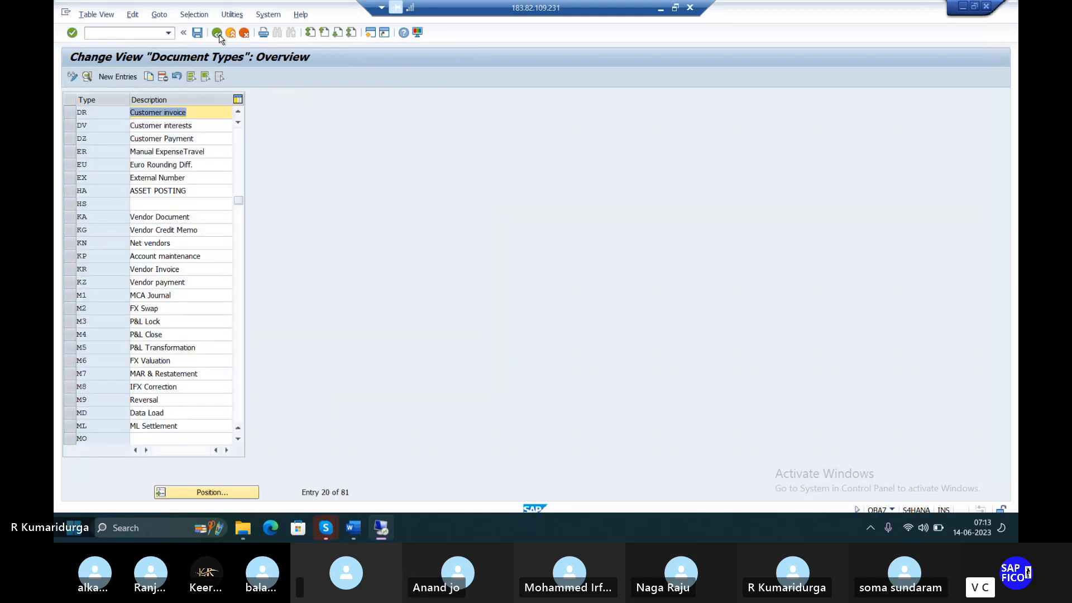
Step: From the details of document type DZ (Customer Payment), open the number range intervals of company code DUR1 for editing
{"action": "double_click", "coordinate": [184, 139]}
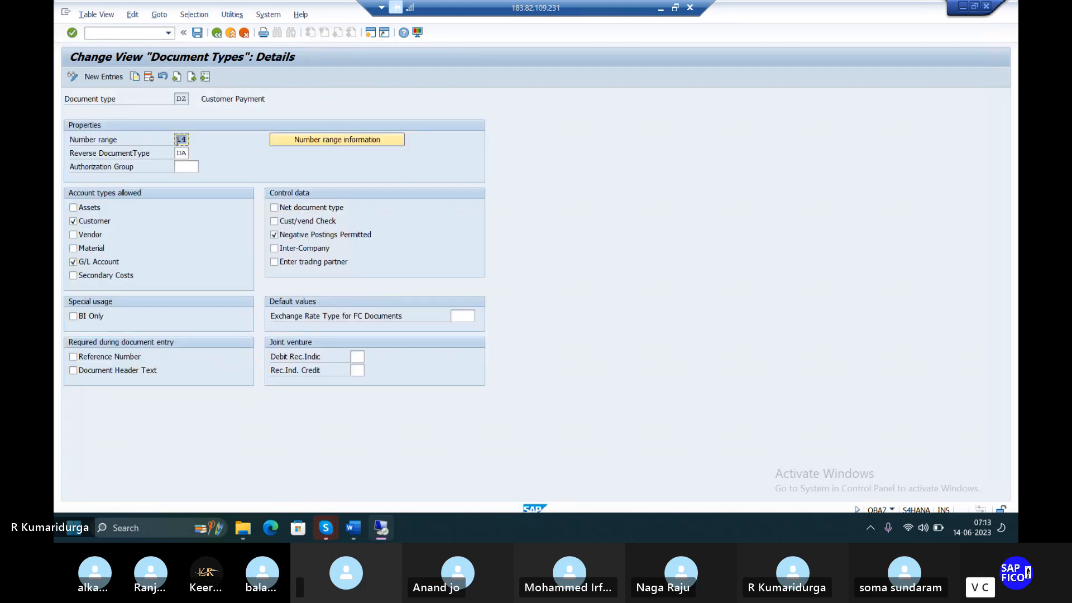
{"action": "left_click", "coordinate": [339, 140]}
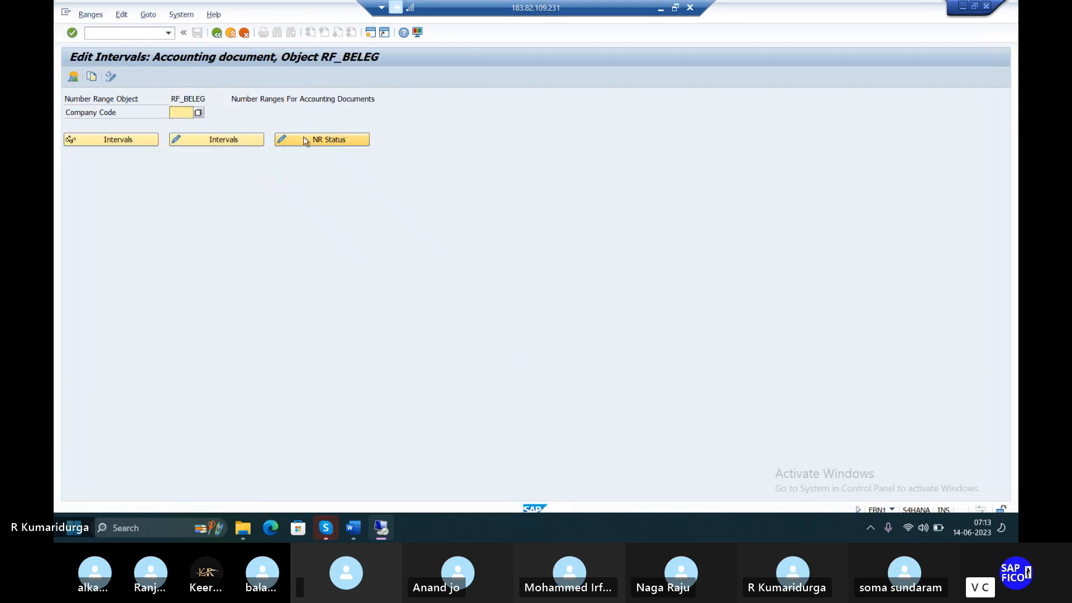
{"action": "type", "text": "dur1"}
{"action": "left_click", "coordinate": [234, 139]}
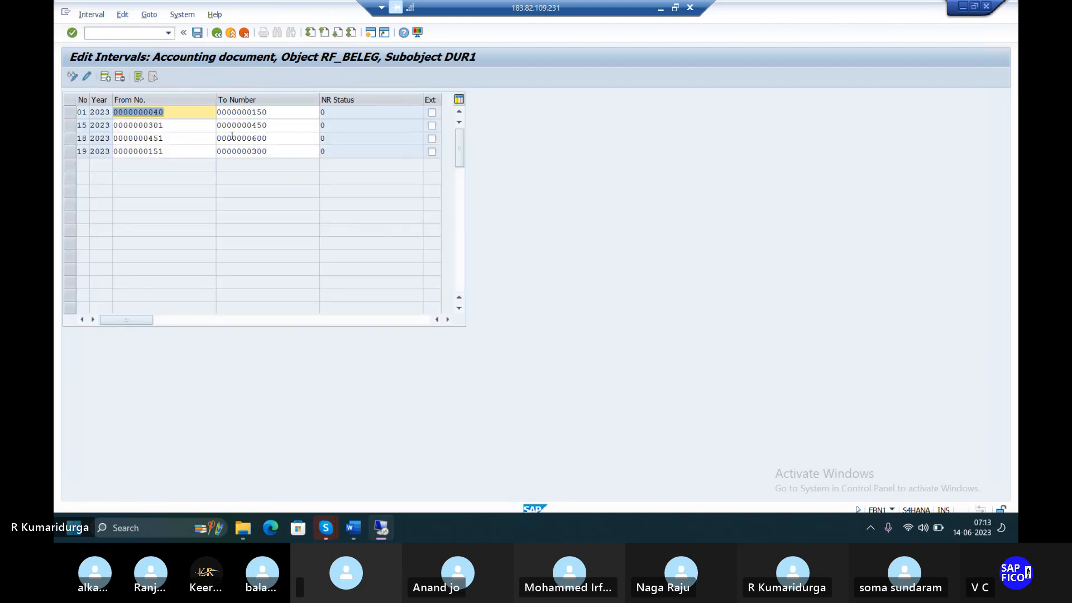
Step: Add number range interval 14 for year 2023, from number 601 to number 750, for company code DUR1
{"action": "left_click", "coordinate": [108, 78]}
{"action": "type", "text": "1"}
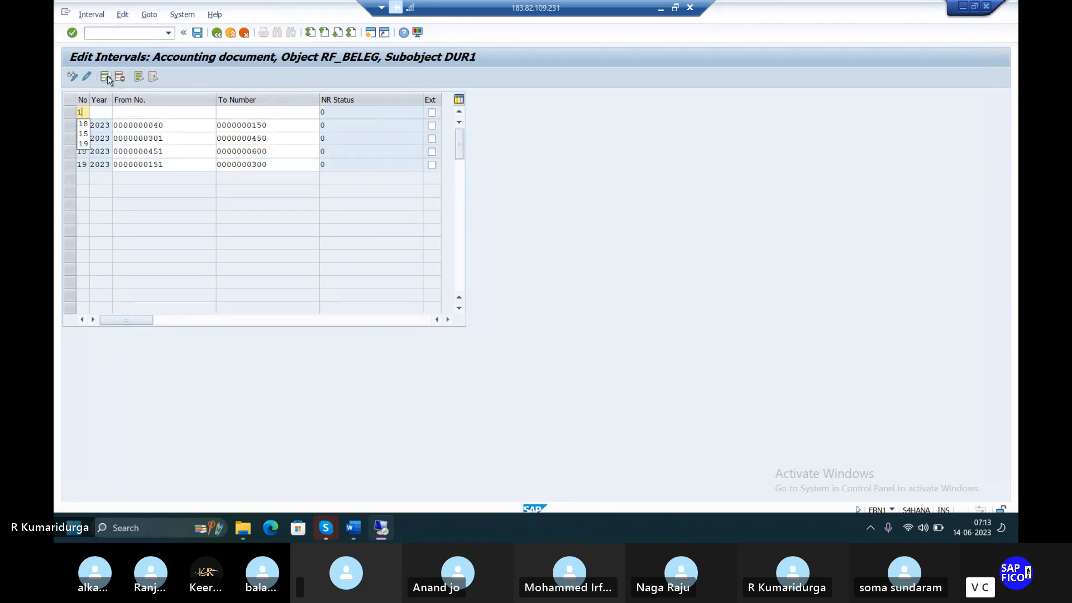
{"action": "type", "text": "4"}
{"action": "key", "text": "Tab"}
{"action": "type", "text": "2023"}
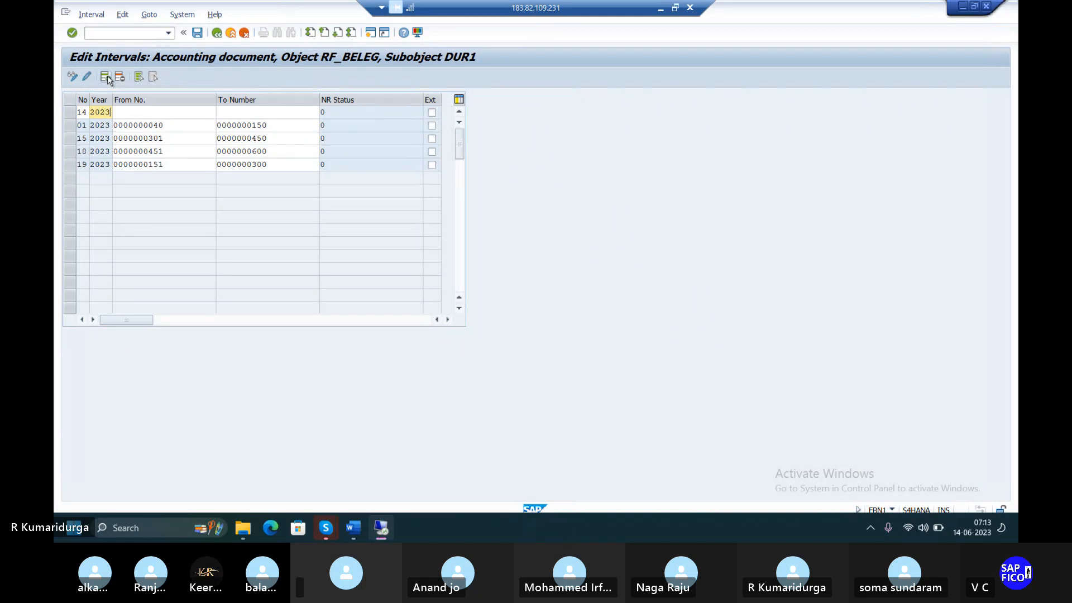
{"action": "key", "text": "Tab"}
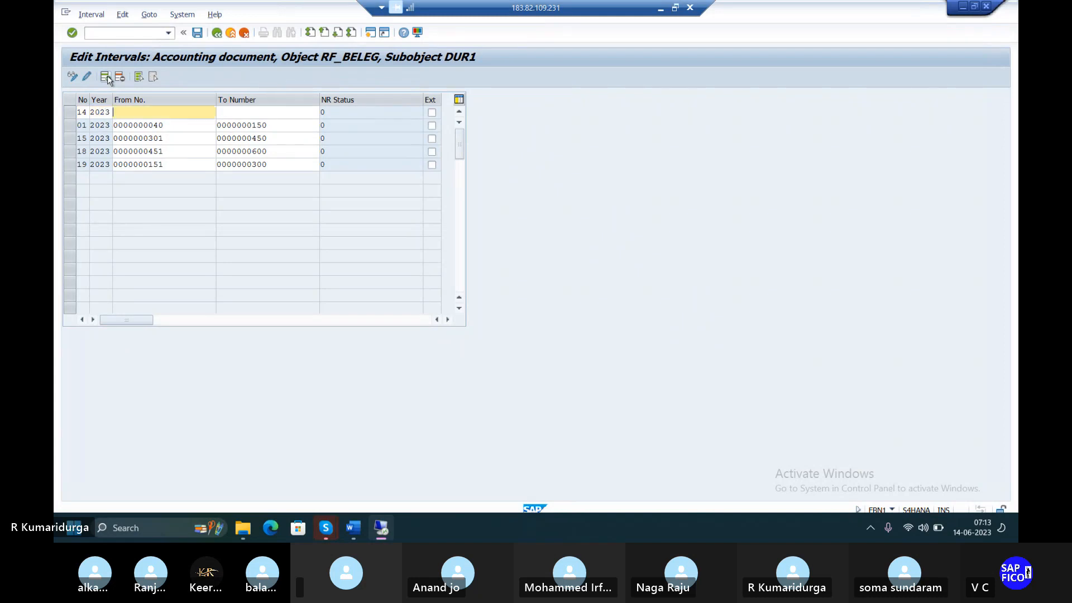
{"action": "type", "text": "601"}
{"action": "key", "text": "Tab"}
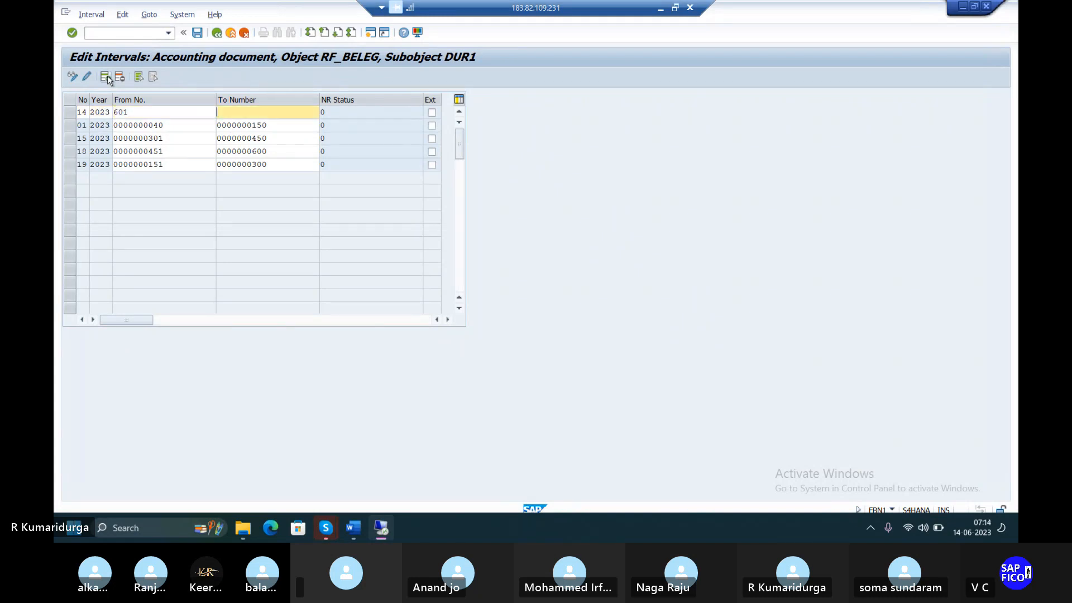
{"action": "type", "text": "750"}
{"action": "key", "text": "Return"}
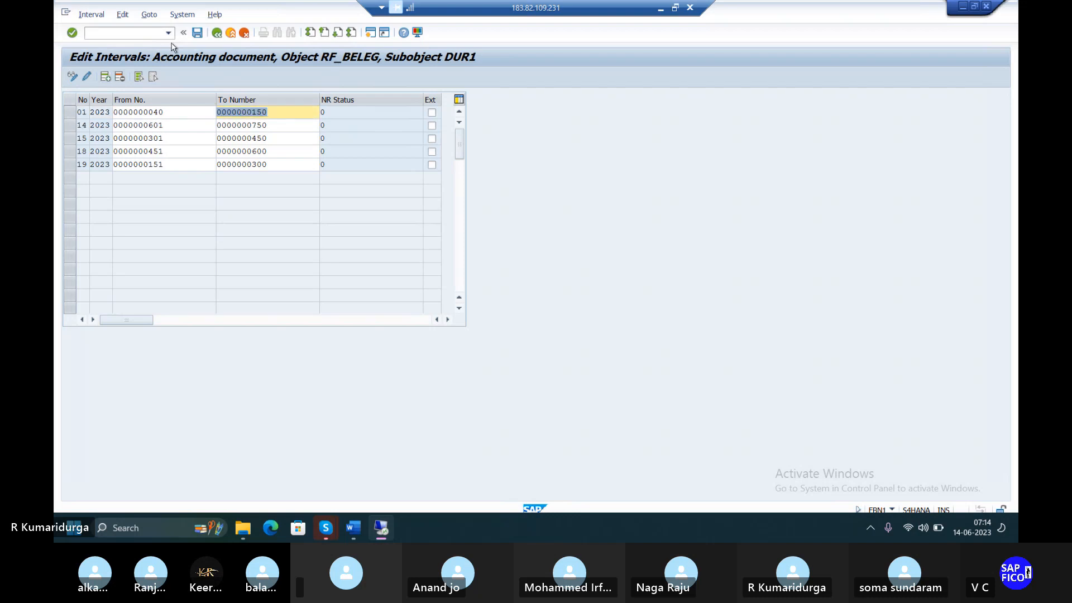
Step: Save number range interval 14, accept the transport notice, and return to the document types overview
{"action": "left_click", "coordinate": [196, 33]}
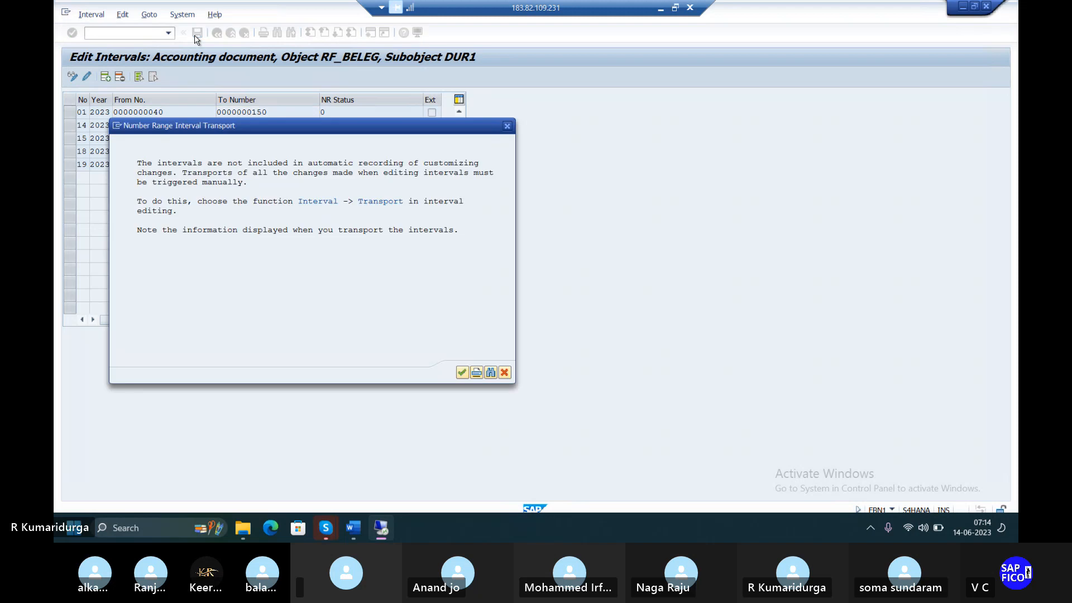
{"action": "key", "text": "Return"}
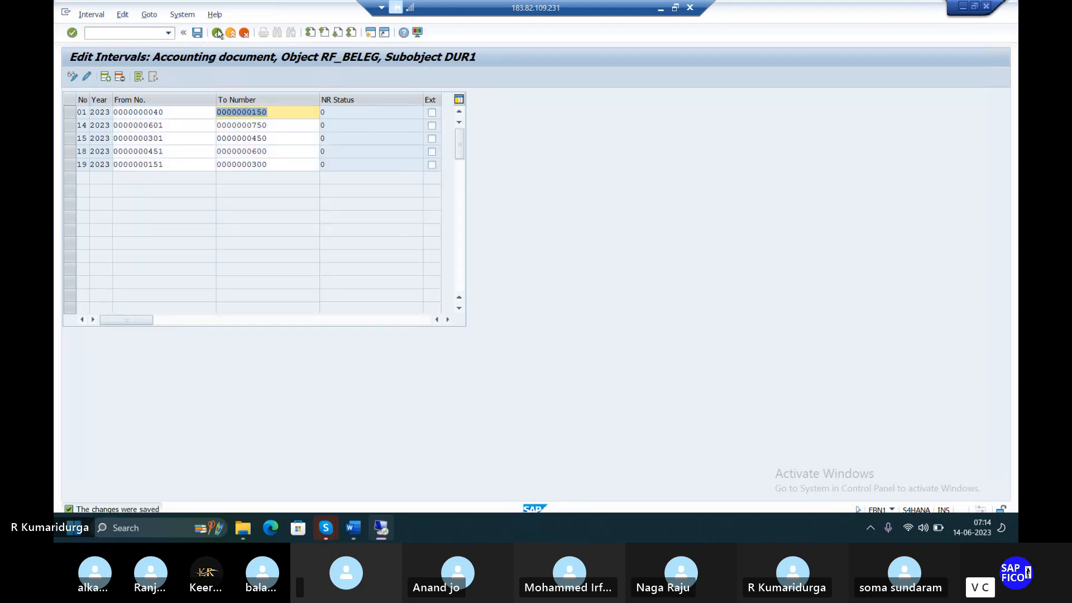
{"action": "left_click", "coordinate": [218, 33]}
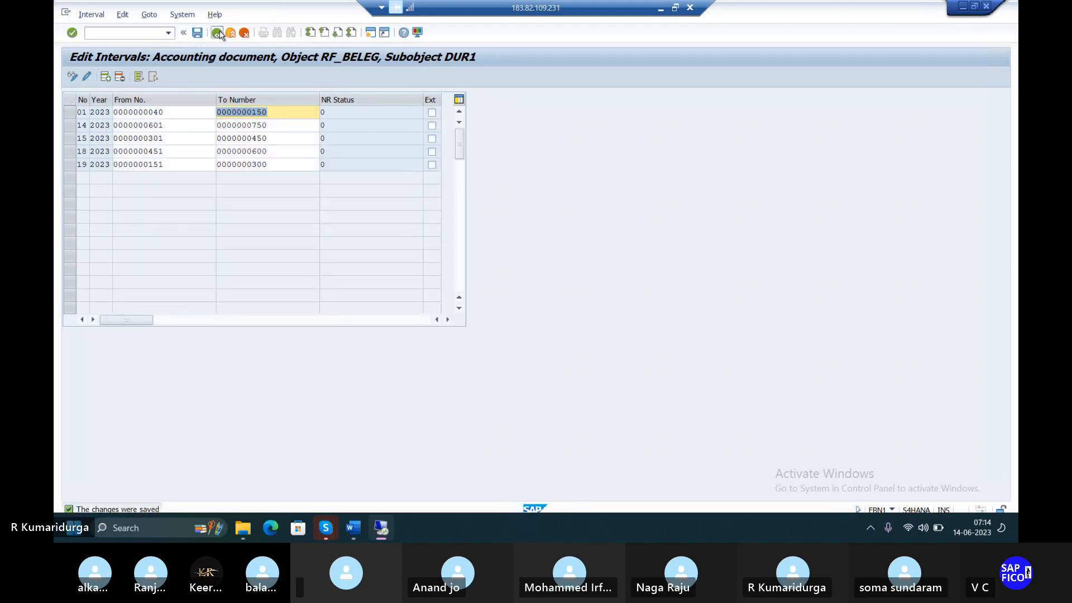
{"action": "left_click", "coordinate": [218, 33]}
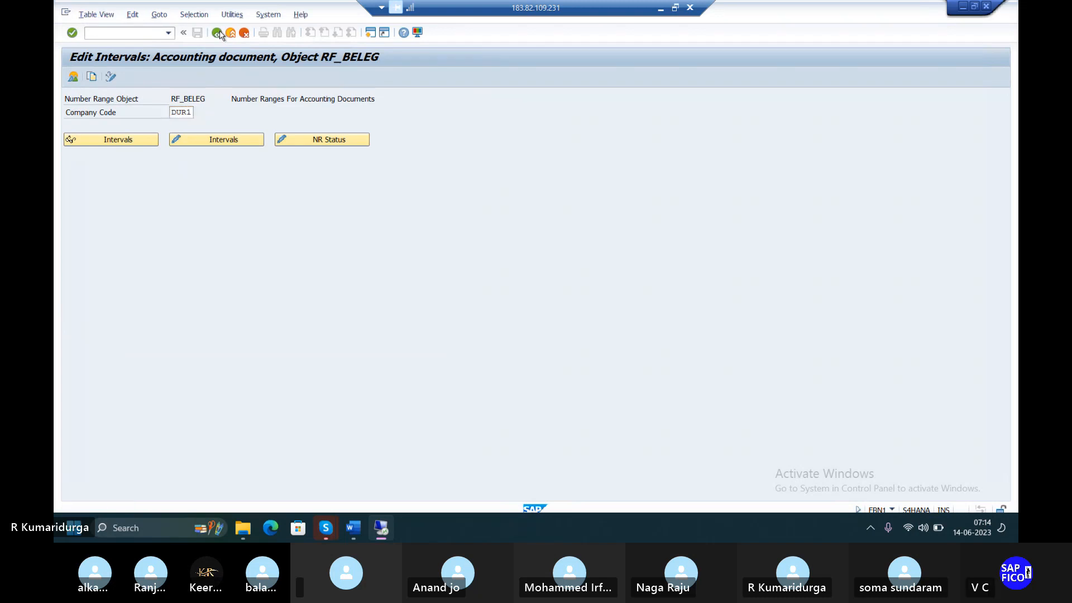
{"action": "left_click", "coordinate": [218, 33]}
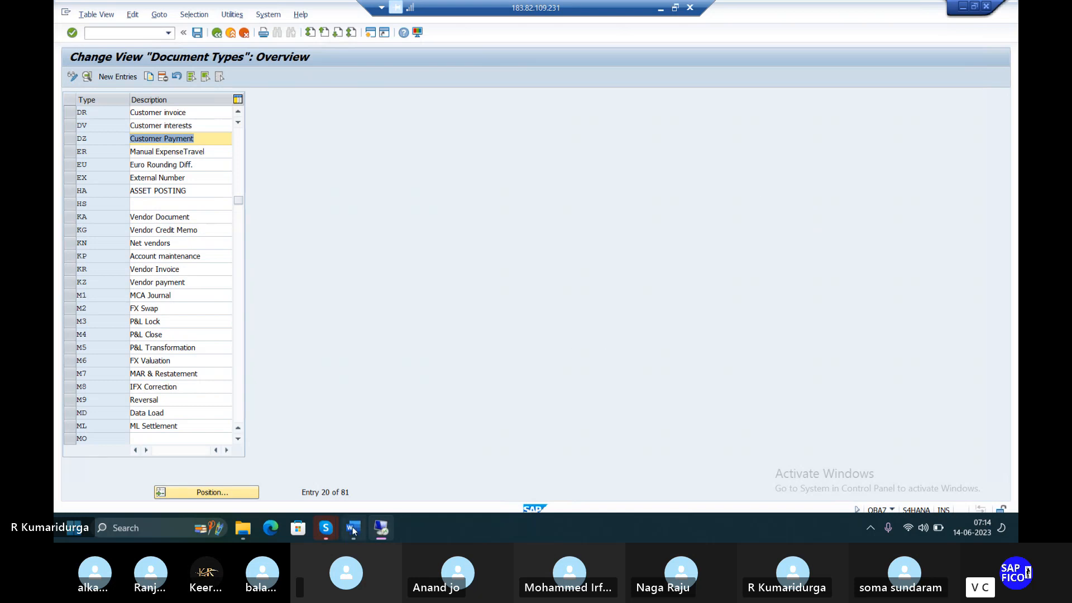
Step: Switch to Word to review the transaction code list in FICO GLOBAL SETTINGS.docx, and return to the SAP remote session
{"action": "mouse_move", "coordinate": [353, 527]}
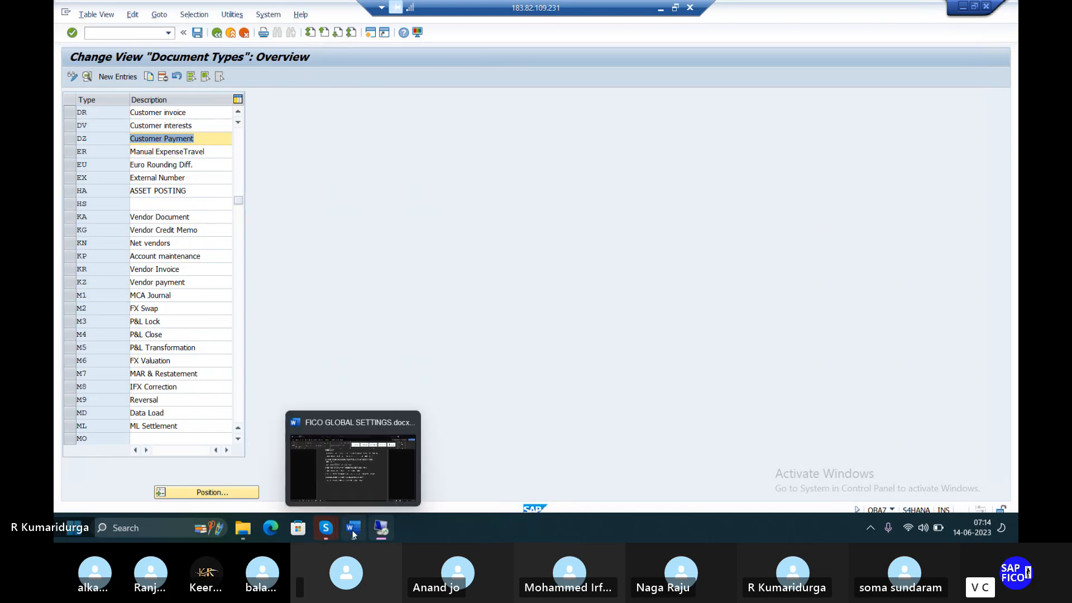
{"action": "left_click", "coordinate": [361, 494]}
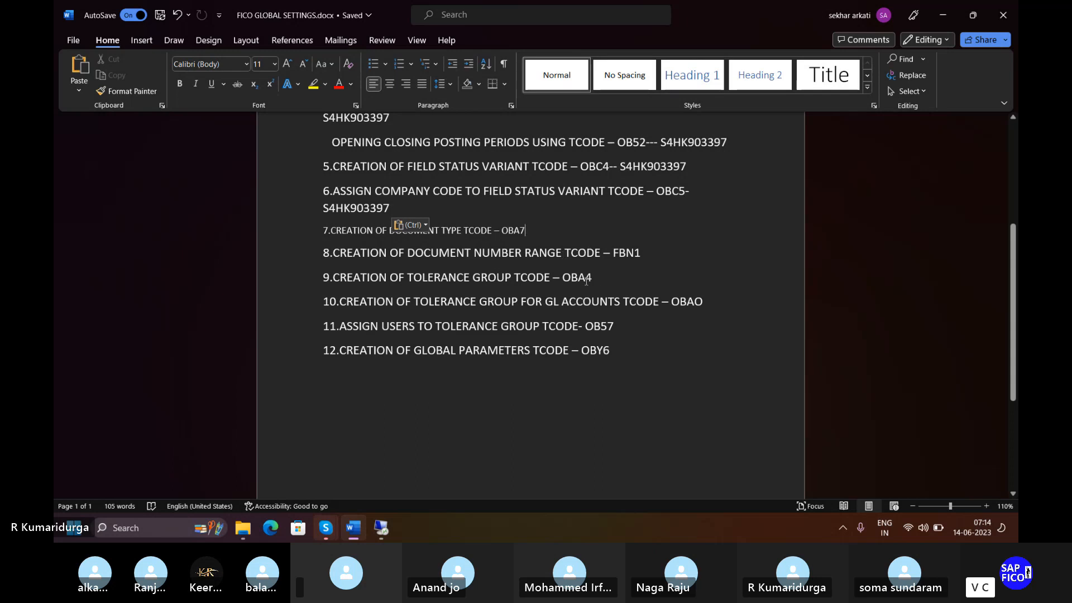
{"action": "left_click", "coordinate": [599, 279]}
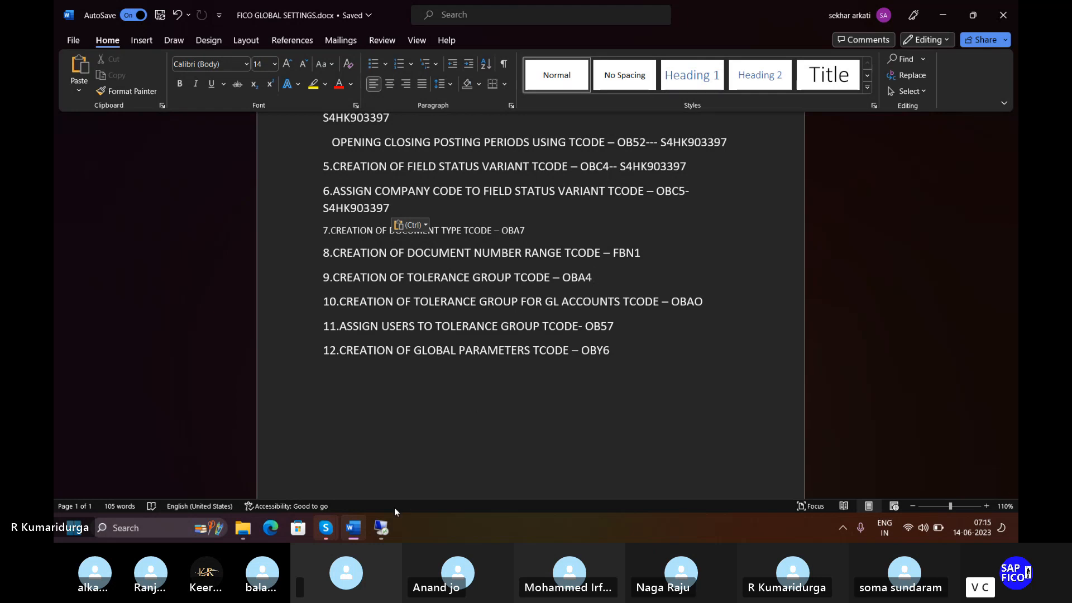
{"action": "mouse_move", "coordinate": [381, 527]}
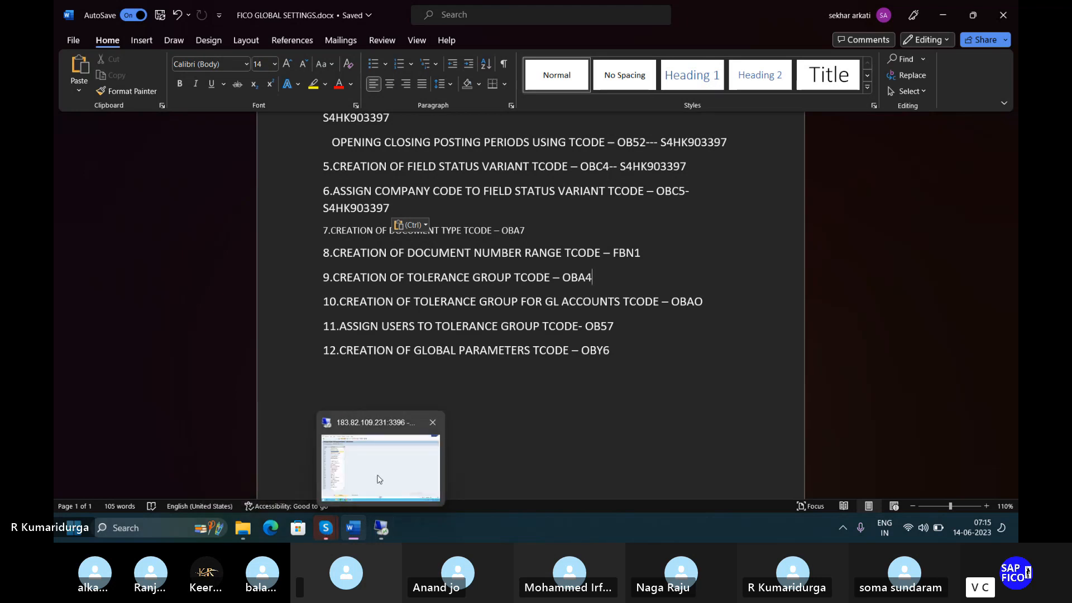
{"action": "left_click", "coordinate": [380, 479]}
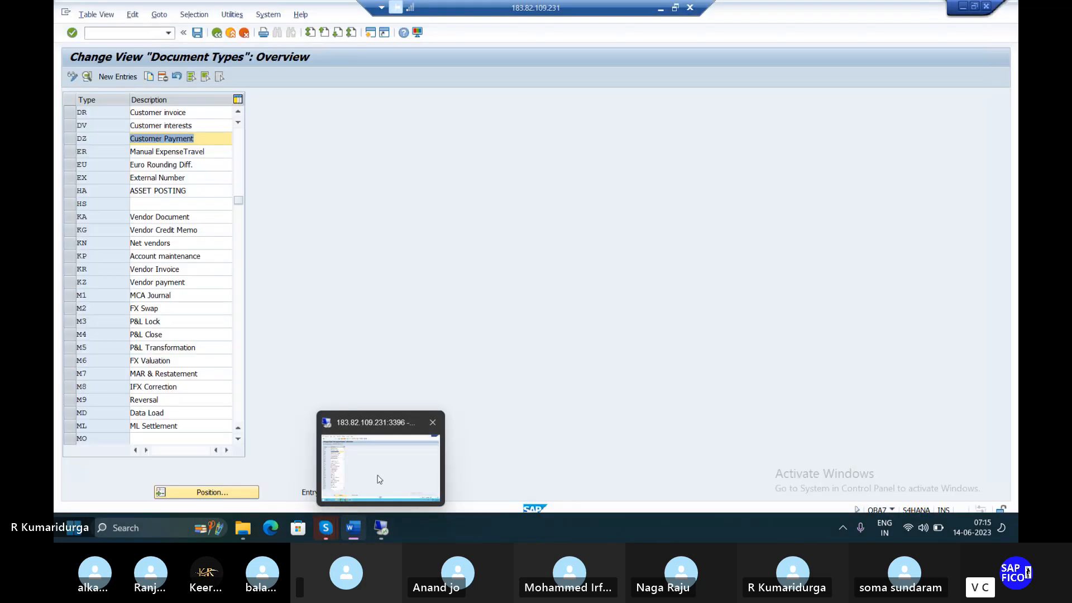
Step: Run transaction FBN1 and open the accounting document number range intervals of company code DUR1 for editing
{"action": "left_click", "coordinate": [122, 34]}
{"action": "type", "text": "/N"}
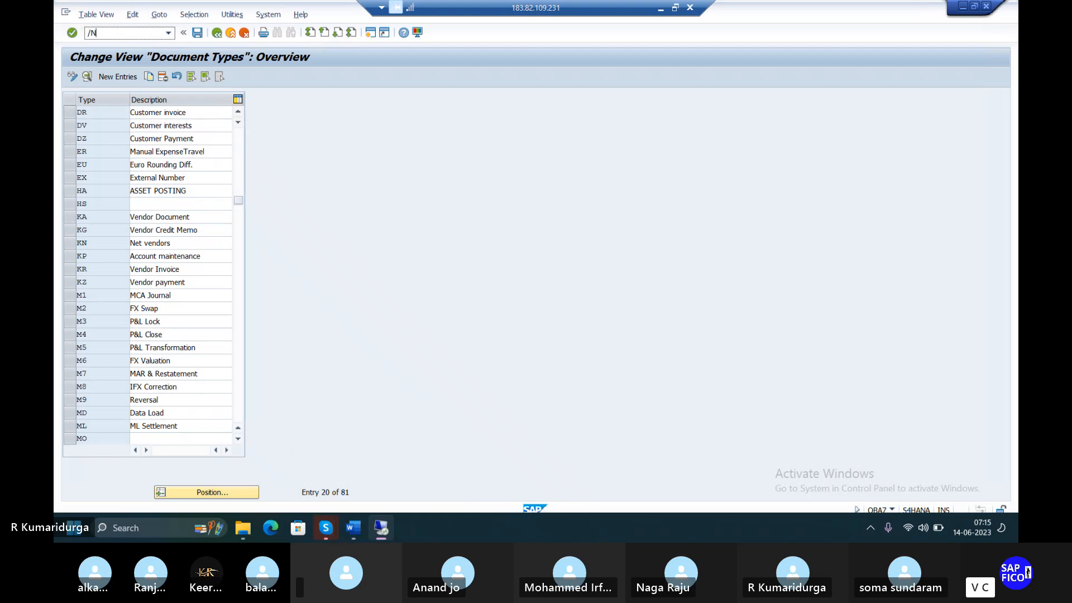
{"action": "type", "text": "FBN1"}
{"action": "key", "text": "Return"}
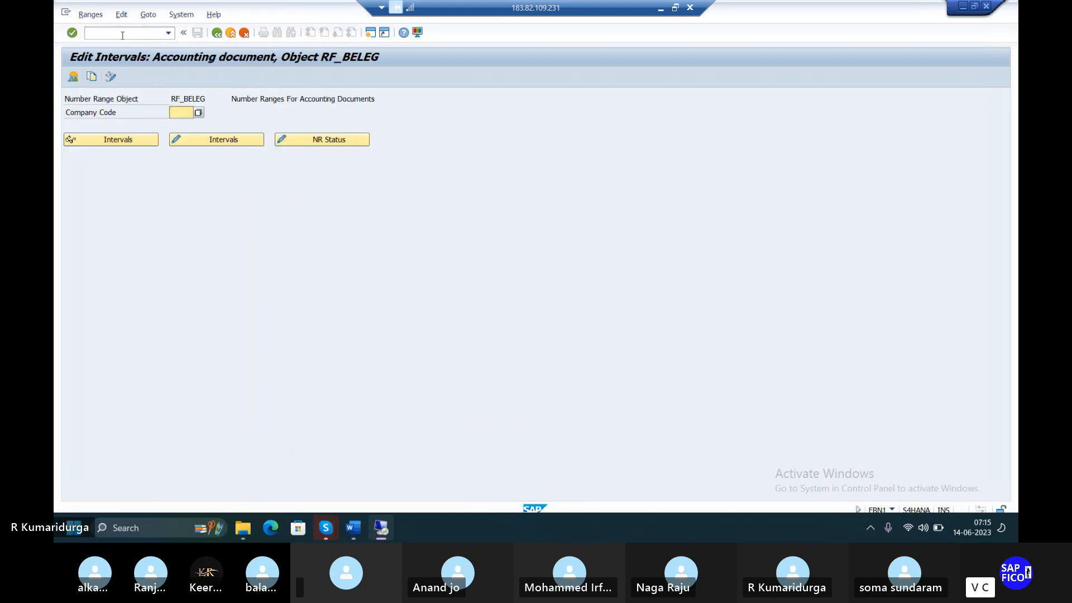
{"action": "left_click", "coordinate": [182, 114]}
{"action": "type", "text": "dur1"}
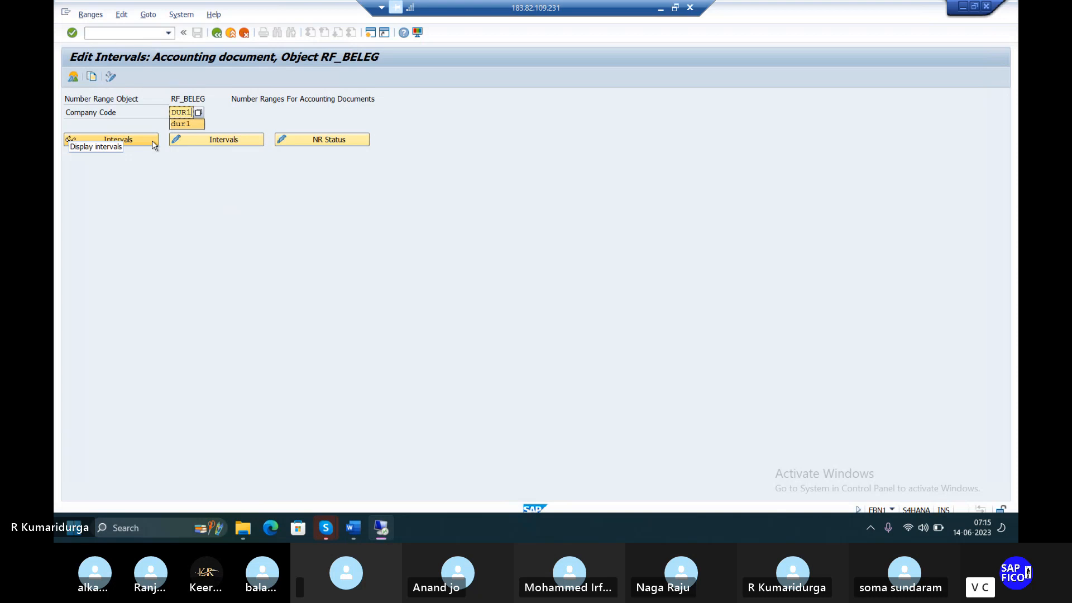
{"action": "left_click", "coordinate": [184, 146]}
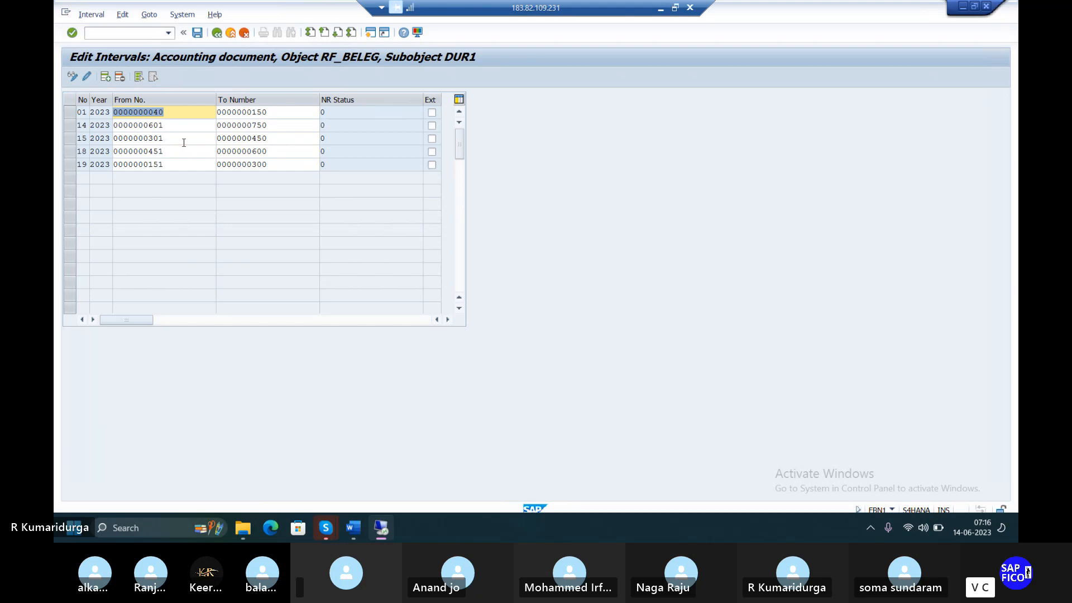
Step: Check the remaining configuration items in the FICO GLOBAL SETTINGS Word document and switch back to the SAP number range intervals
{"action": "mouse_move", "coordinate": [353, 521]}
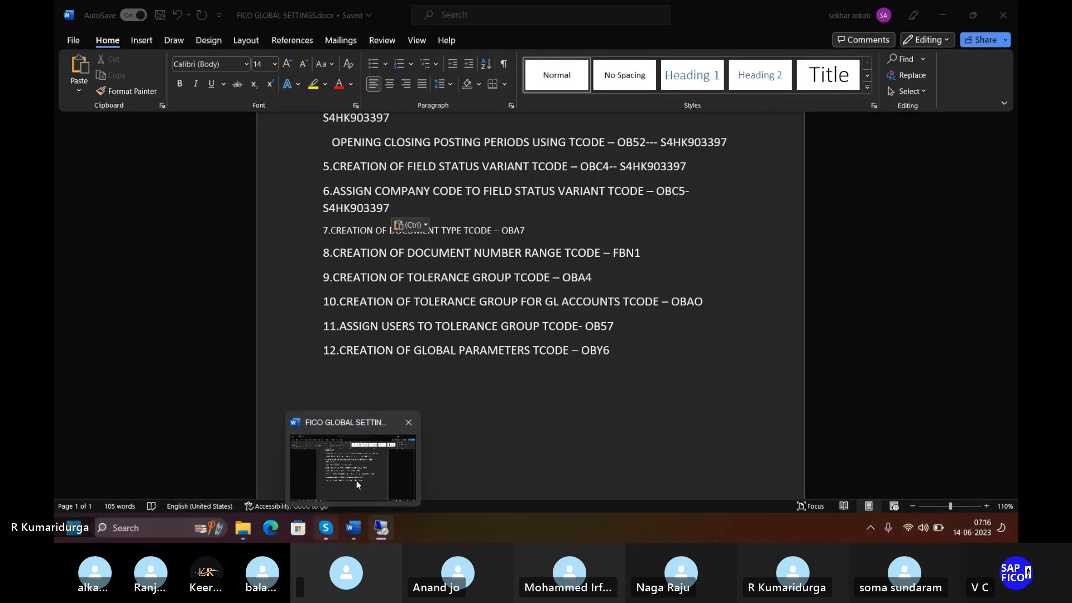
{"action": "left_click", "coordinate": [356, 480]}
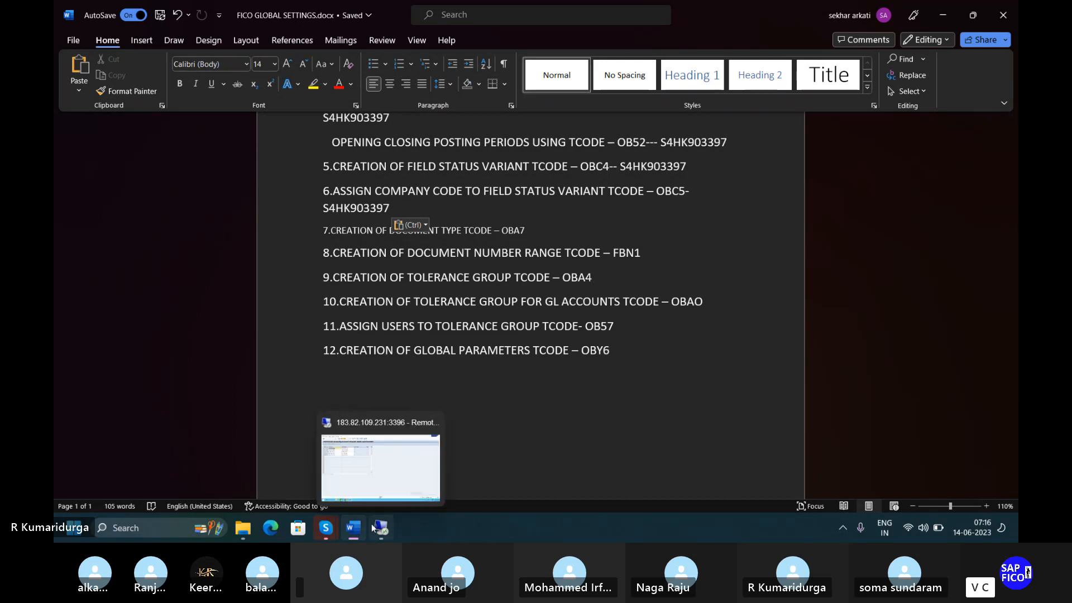
{"action": "mouse_move", "coordinate": [382, 530]}
{"action": "left_click", "coordinate": [384, 494]}
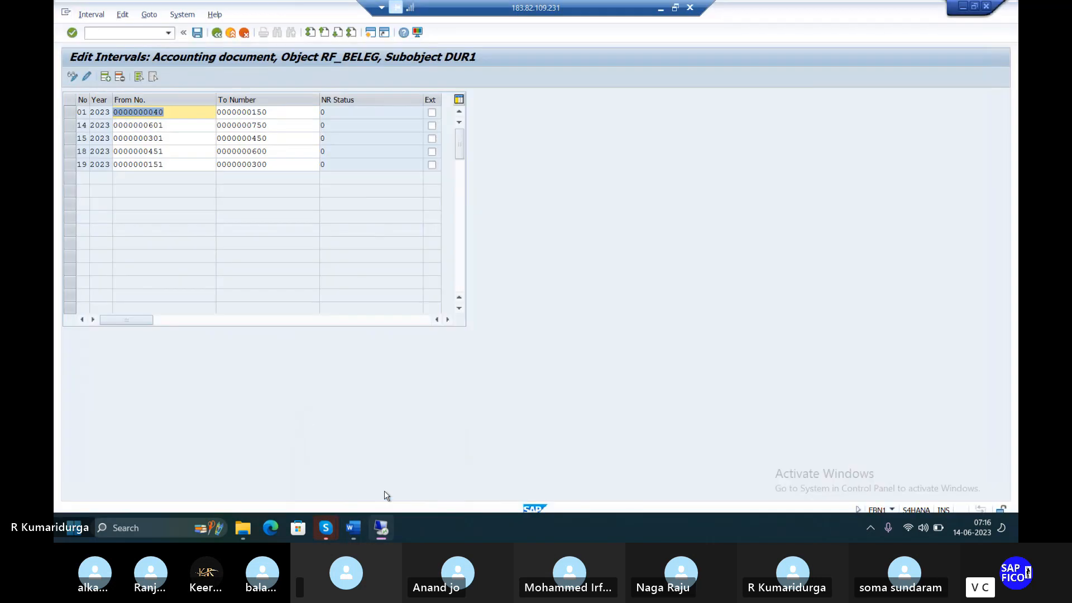
Step: Run transaction OBA4 in place of the number range screen and start a new FI tolerance group entry for users
{"action": "left_click", "coordinate": [128, 36]}
{"action": "type", "text": "/NOBA"}
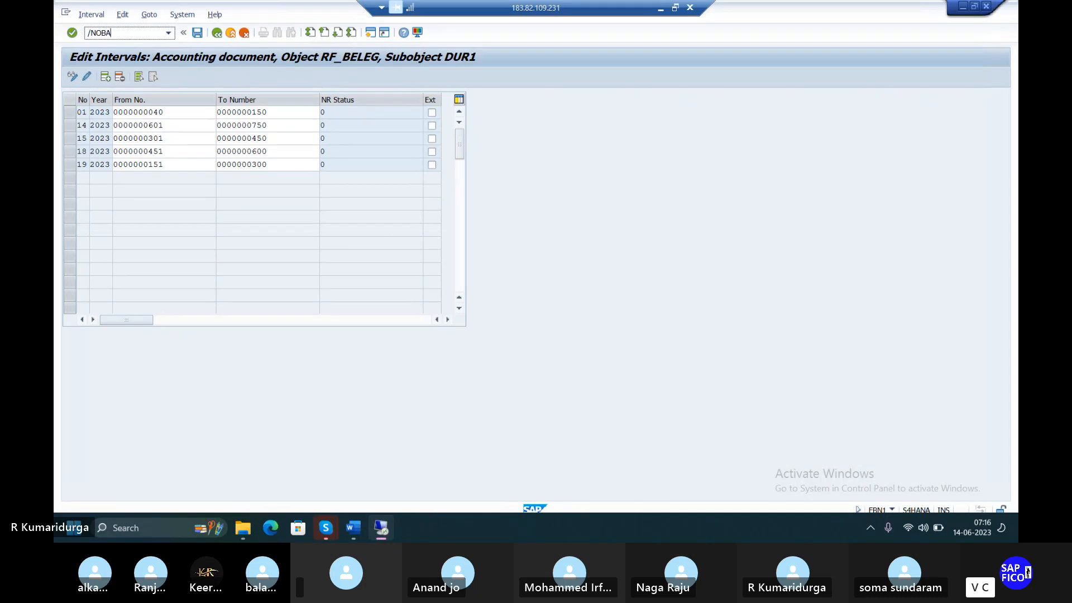
{"action": "type", "text": "4"}
{"action": "key", "text": "Return"}
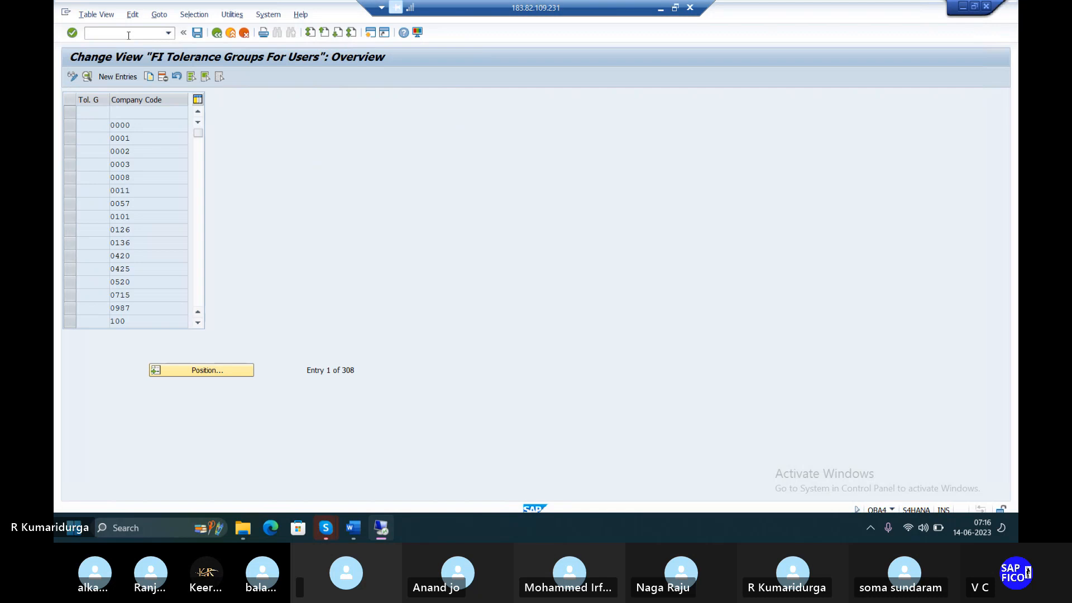
{"action": "left_click", "coordinate": [125, 81]}
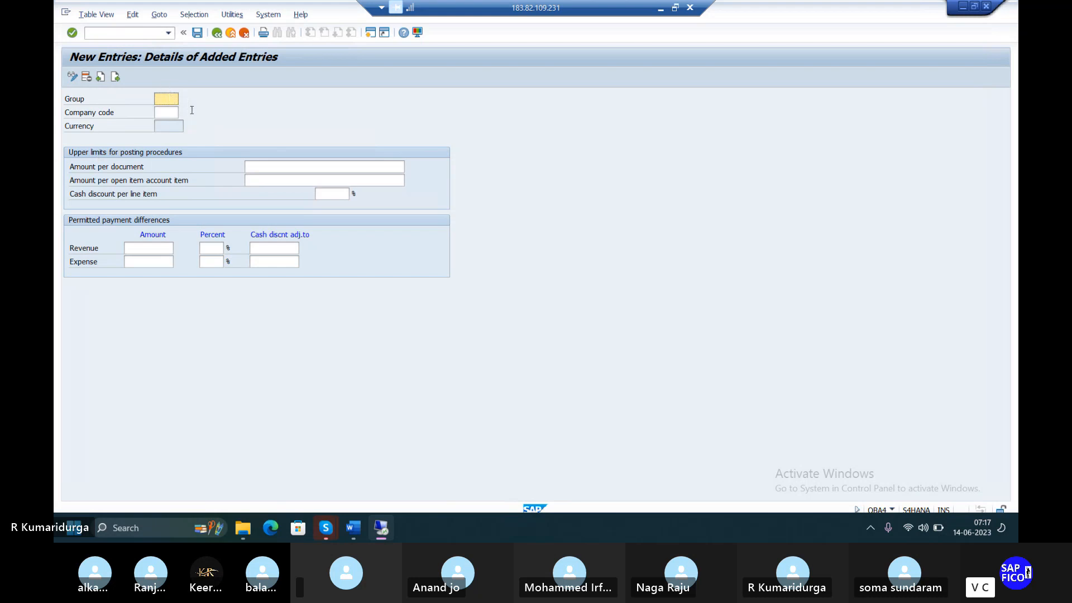
Step: Identify the new tolerance group as TGDU and assign it to company code DUR1
{"action": "type", "text": "DUR"}
{"action": "key", "text": "BackSpace"}
{"action": "key", "text": "BackSpace"}
{"action": "key", "text": "BackSpace"}
{"action": "type", "text": "TGDU"}
{"action": "key", "text": "Tab"}
{"action": "type", "text": "DU"}
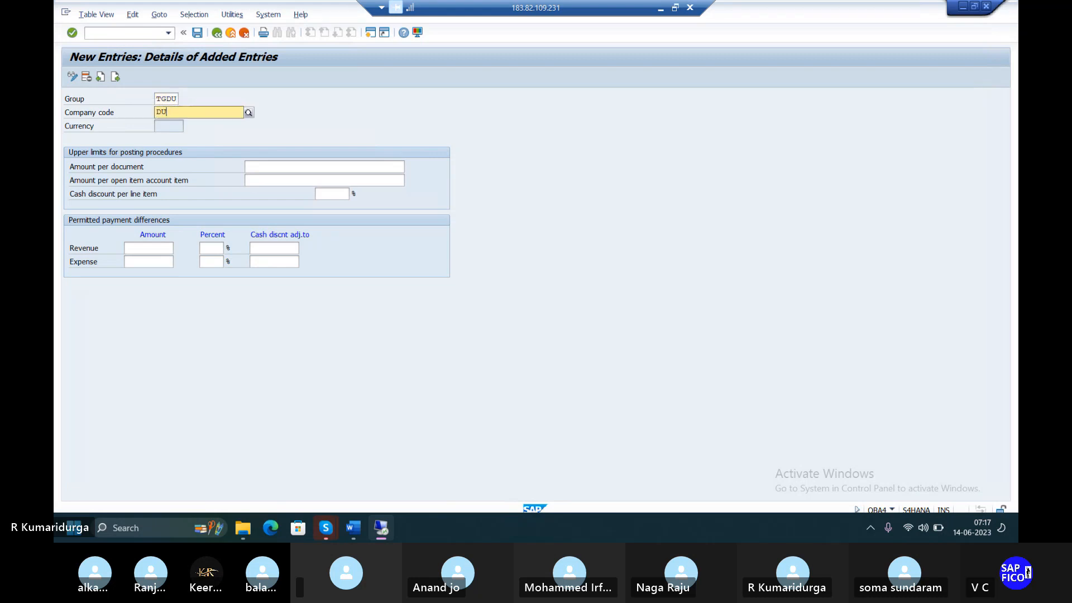
{"action": "type", "text": "R1"}
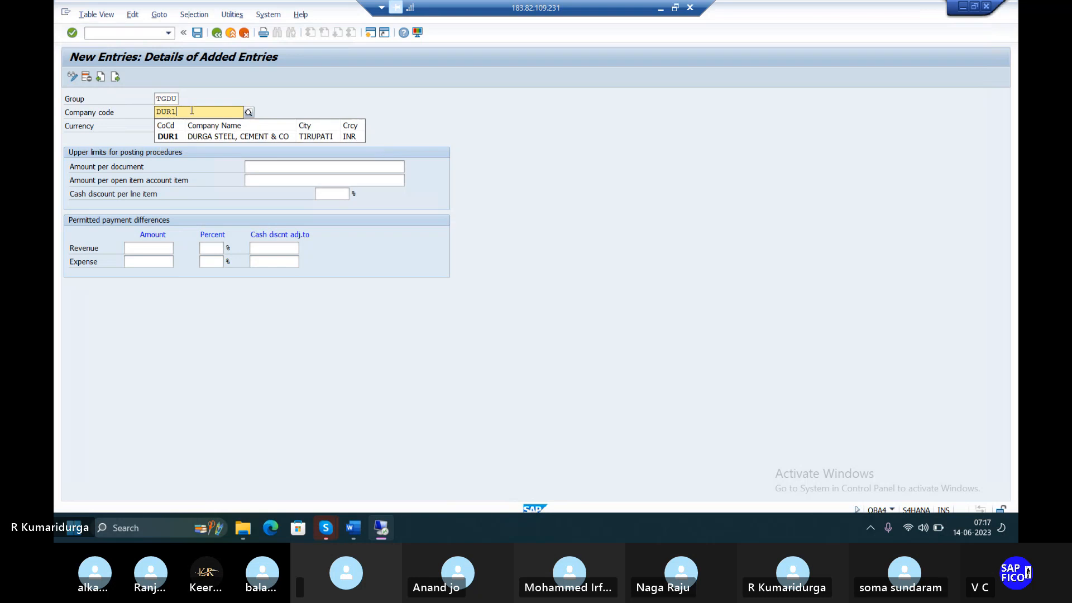
{"action": "left_click", "coordinate": [193, 139]}
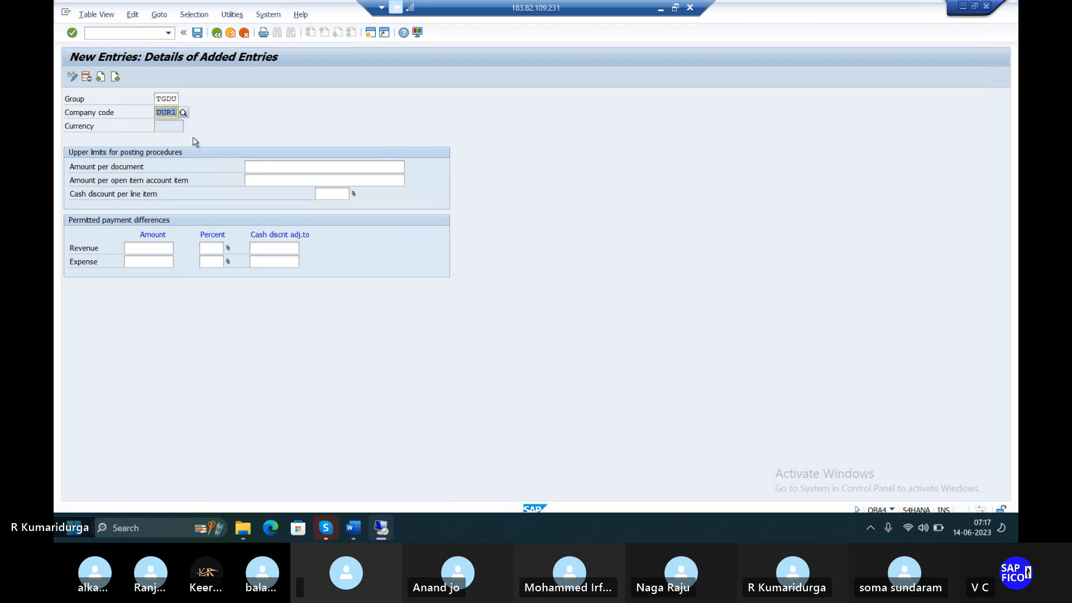
{"action": "left_click", "coordinate": [294, 165]}
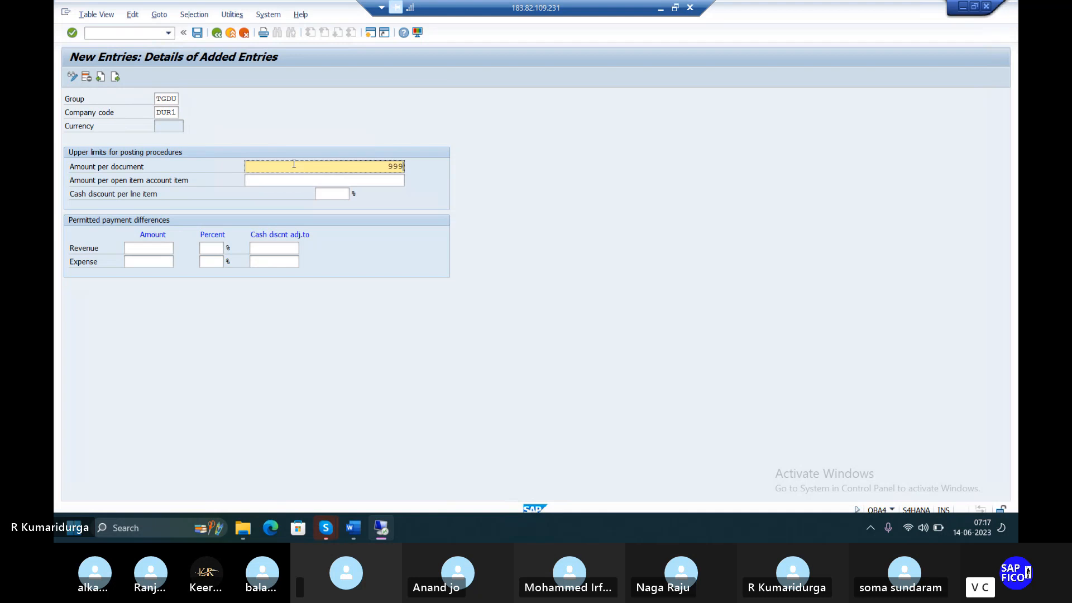
{"action": "type", "text": "999999999"}
{"action": "left_click", "coordinate": [352, 182]}
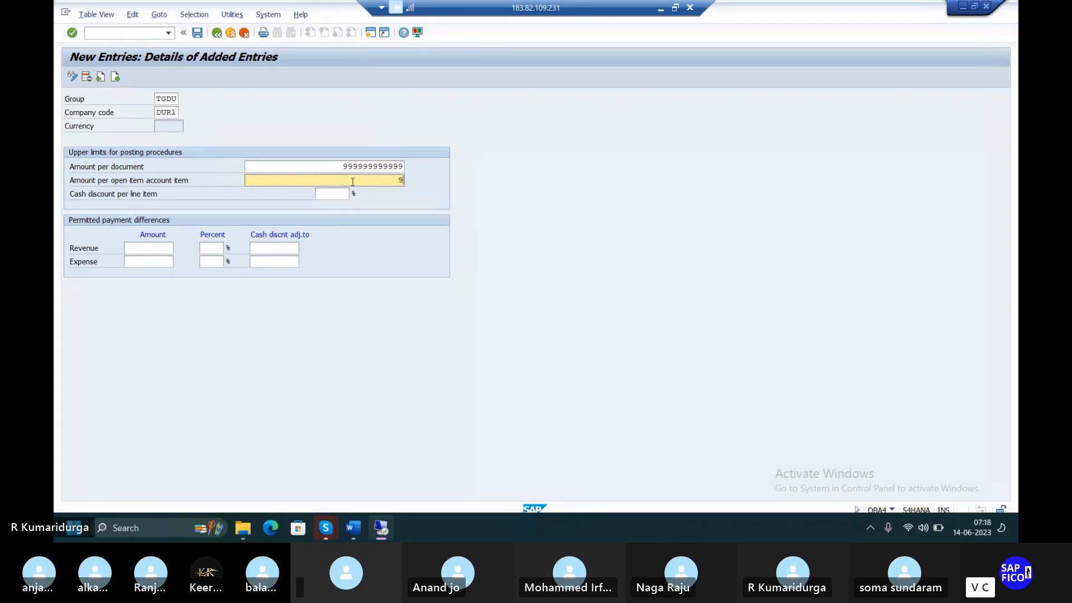
{"action": "type", "text": "9999"}
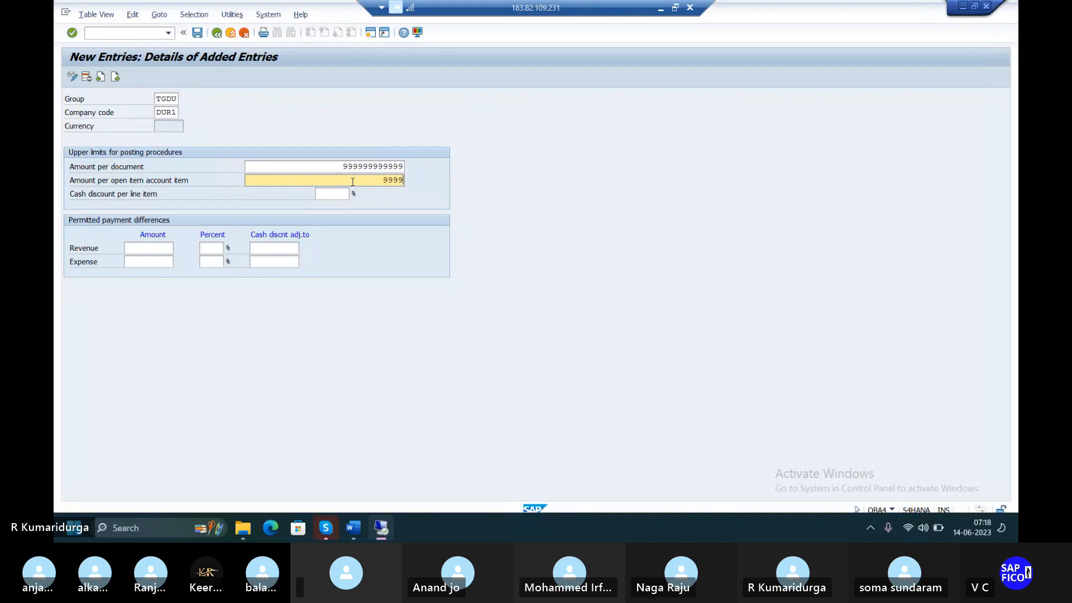
{"action": "type", "text": "99999"}
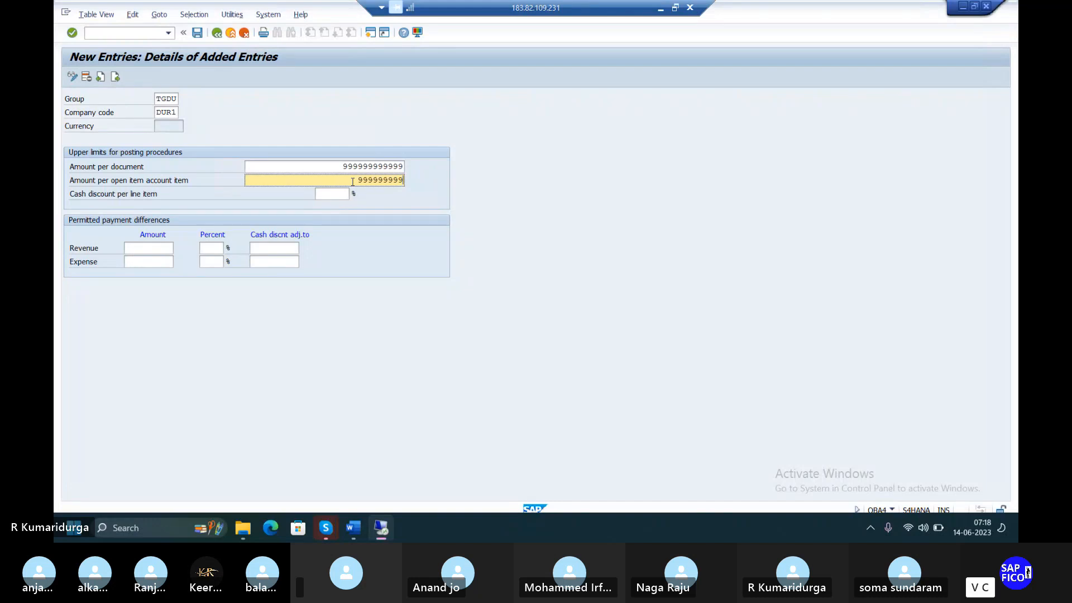
{"action": "type", "text": "9"}
{"action": "left_click", "coordinate": [337, 194]}
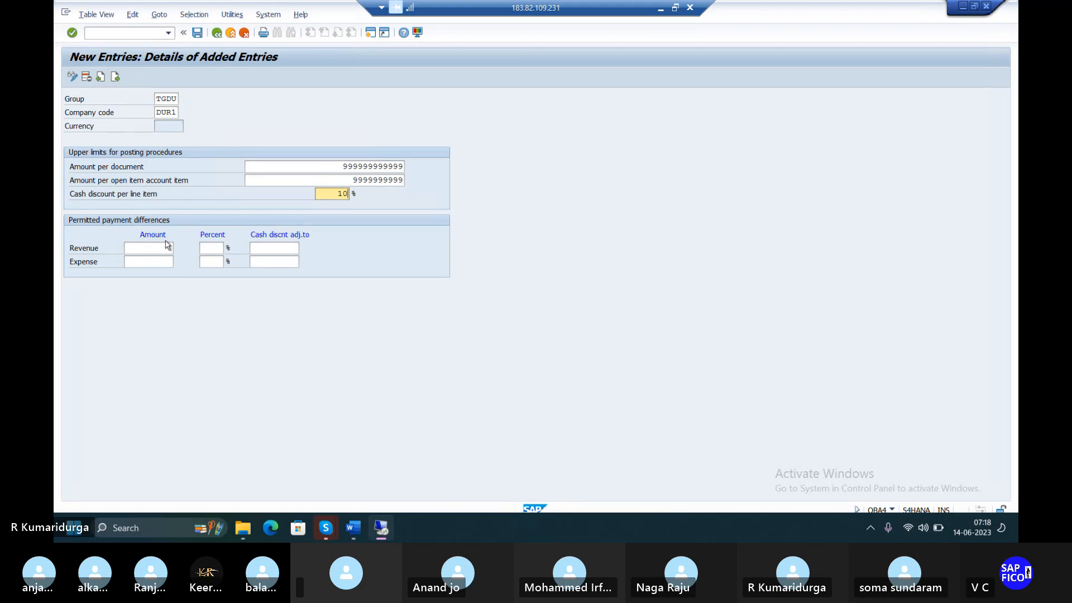
Step: Set the permitted payment differences for both revenue and expense to amount 100, 5 percent, and cash discount adjustment 5
{"action": "left_click", "coordinate": [160, 250]}
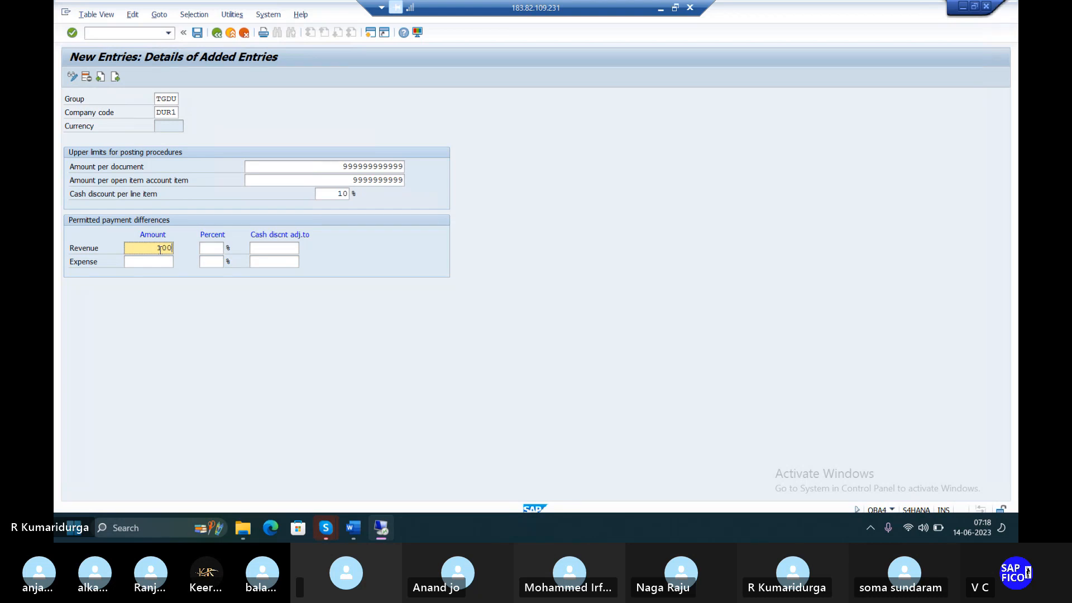
{"action": "key", "text": "Tab"}
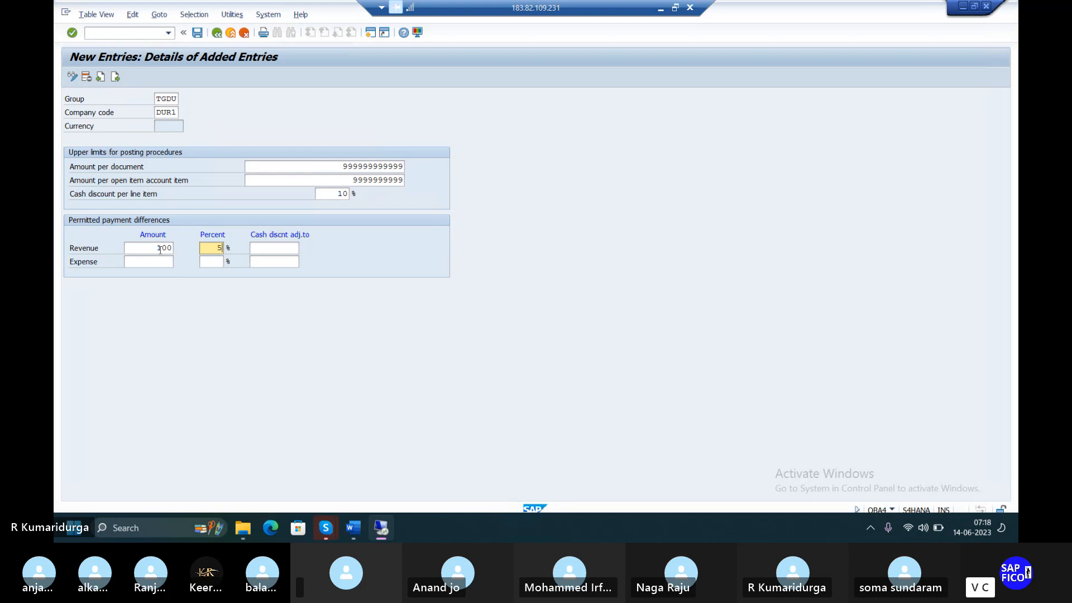
{"action": "key", "text": "Tab"}
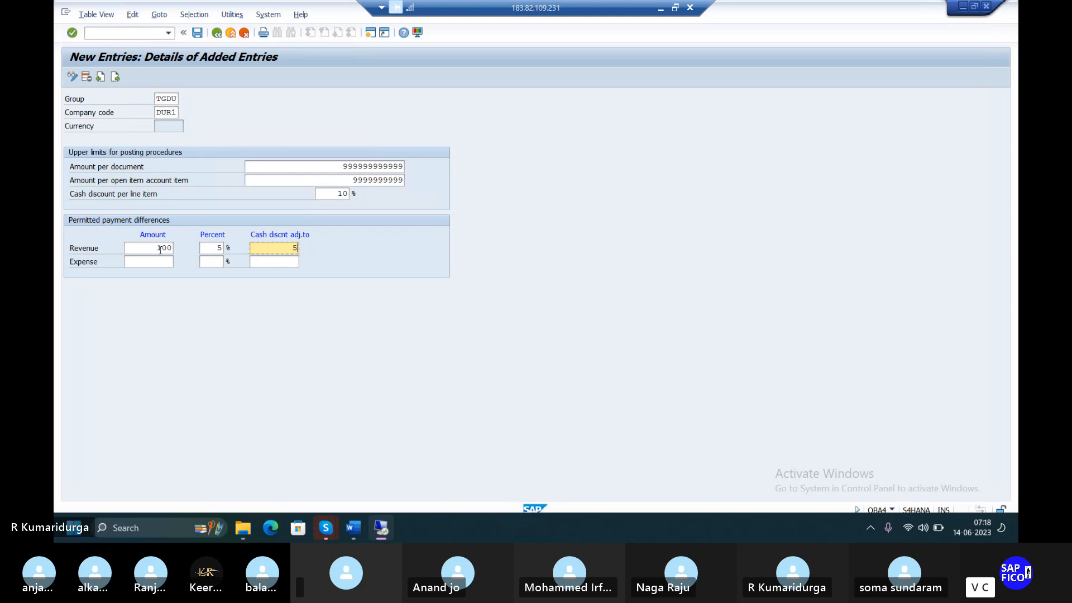
{"action": "left_click", "coordinate": [160, 260]}
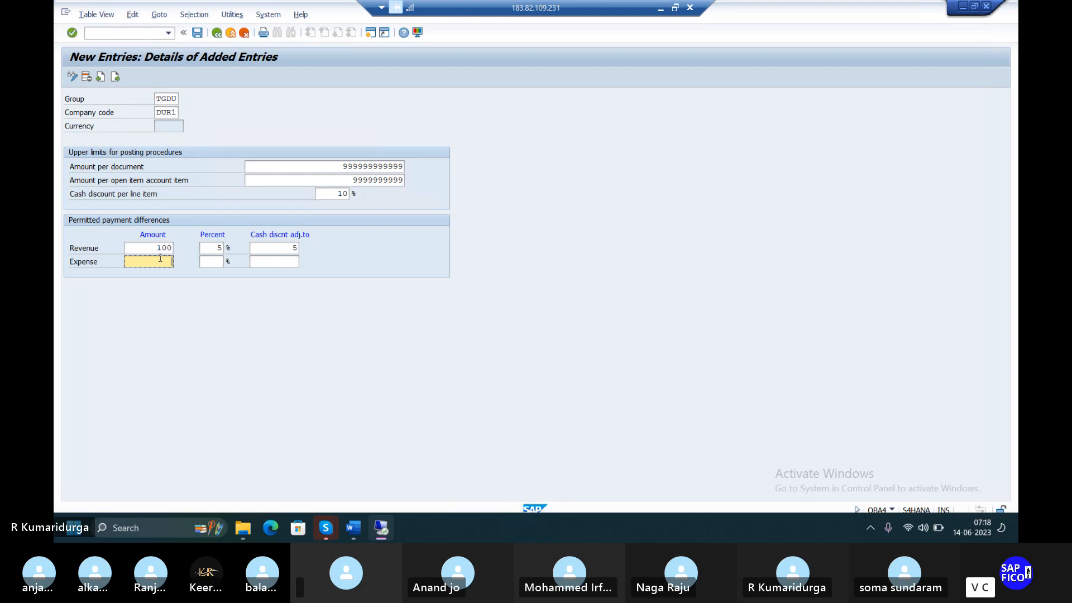
{"action": "type", "text": "00"}
{"action": "key", "text": "Tab"}
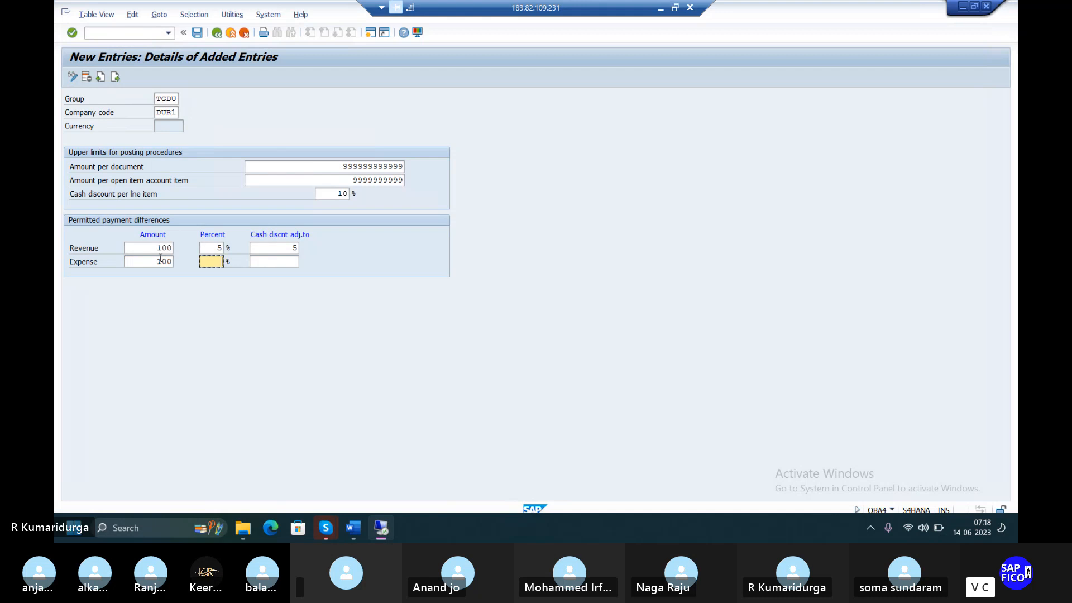
{"action": "key", "text": "Tab"}
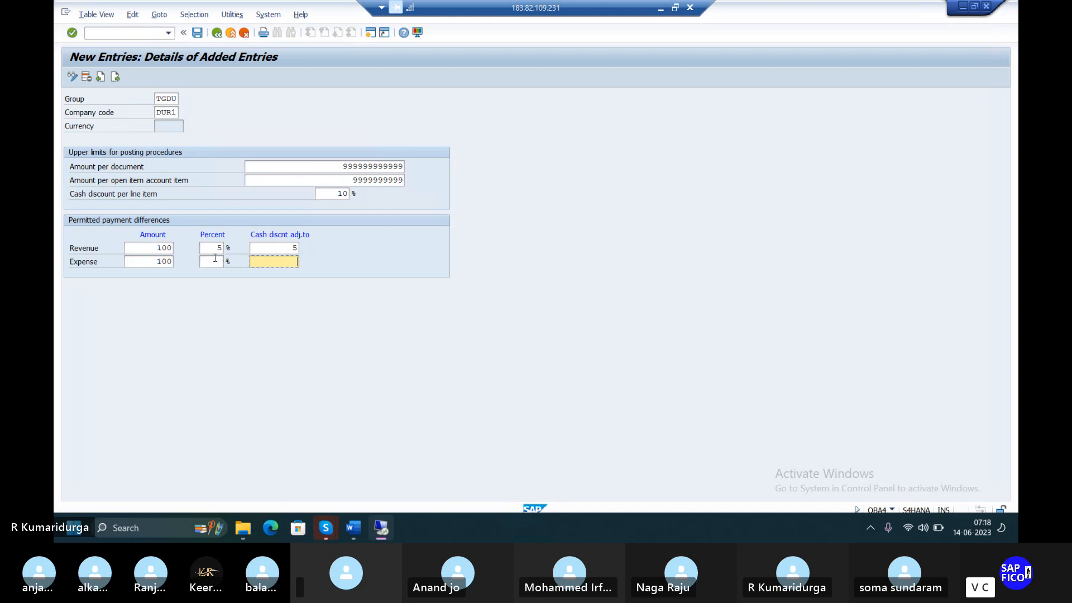
{"action": "left_click", "coordinate": [215, 258]}
{"action": "key", "text": "Tab"}
{"action": "type", "text": "5"}
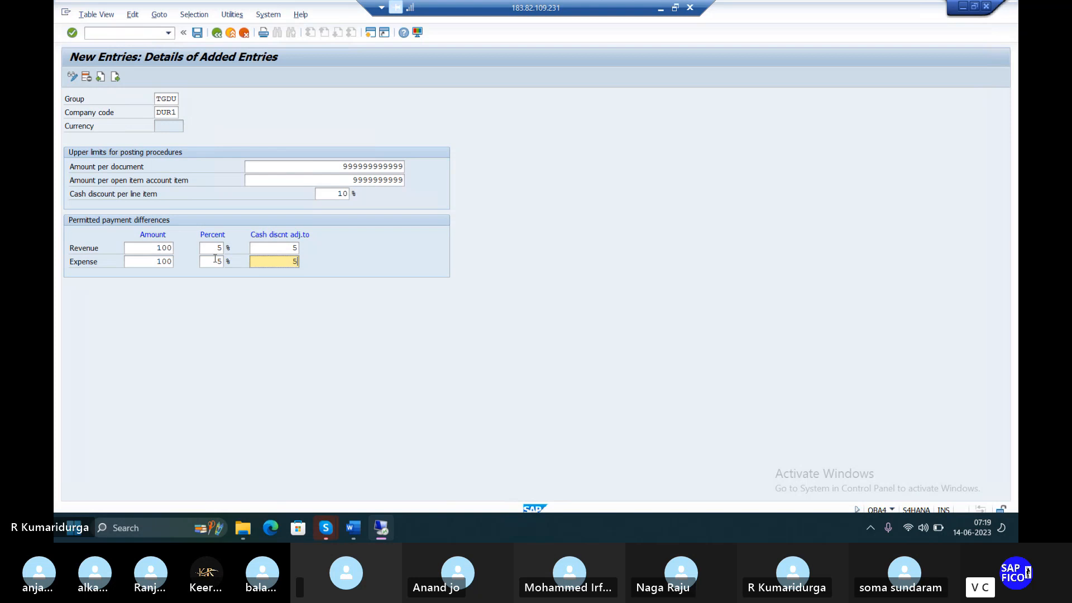
Step: Save tolerance group TGDU for company code DUR1 and confirm its transport request
{"action": "left_click", "coordinate": [204, 39]}
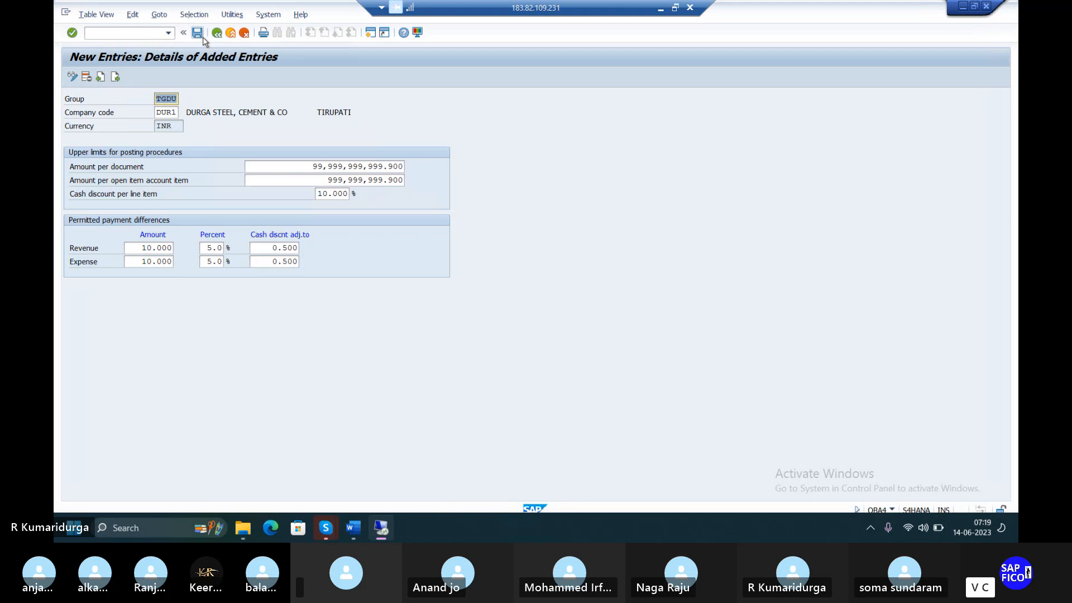
{"action": "left_click", "coordinate": [198, 33]}
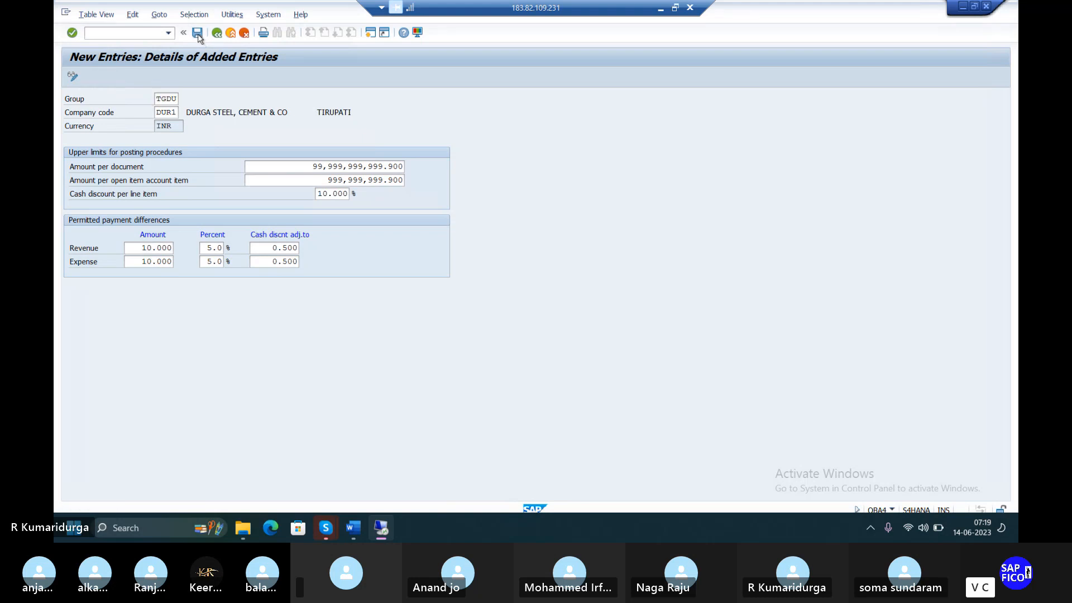
{"action": "key", "text": "Return"}
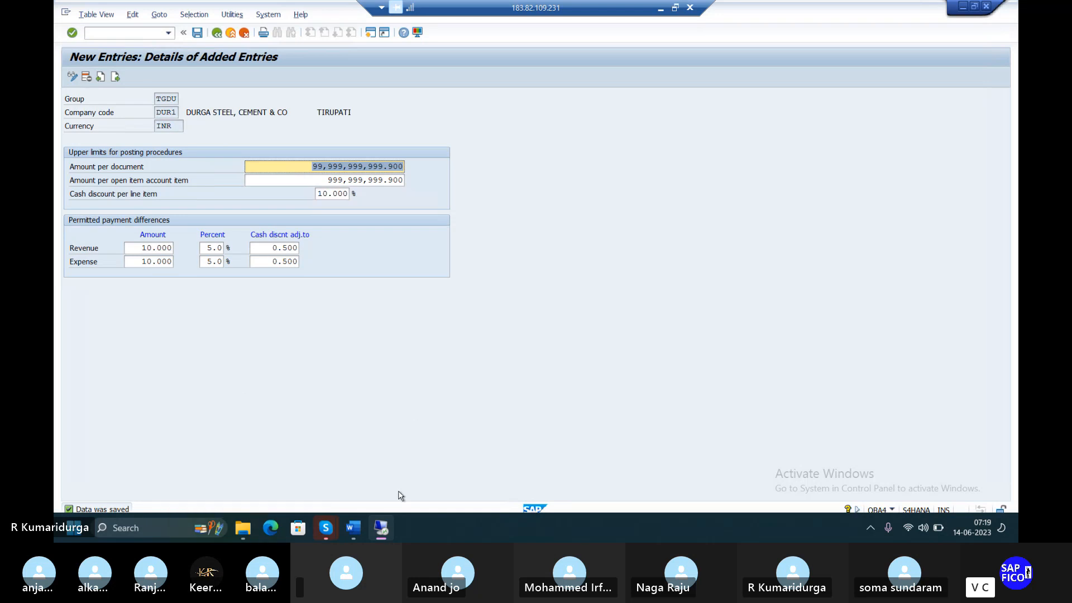
Step: Switch to FICO GLOBAL SETTINGS.docx in Word and append "-- S4HK903397" to item 9, the OBA4 tolerance group line
{"action": "mouse_move", "coordinate": [383, 534]}
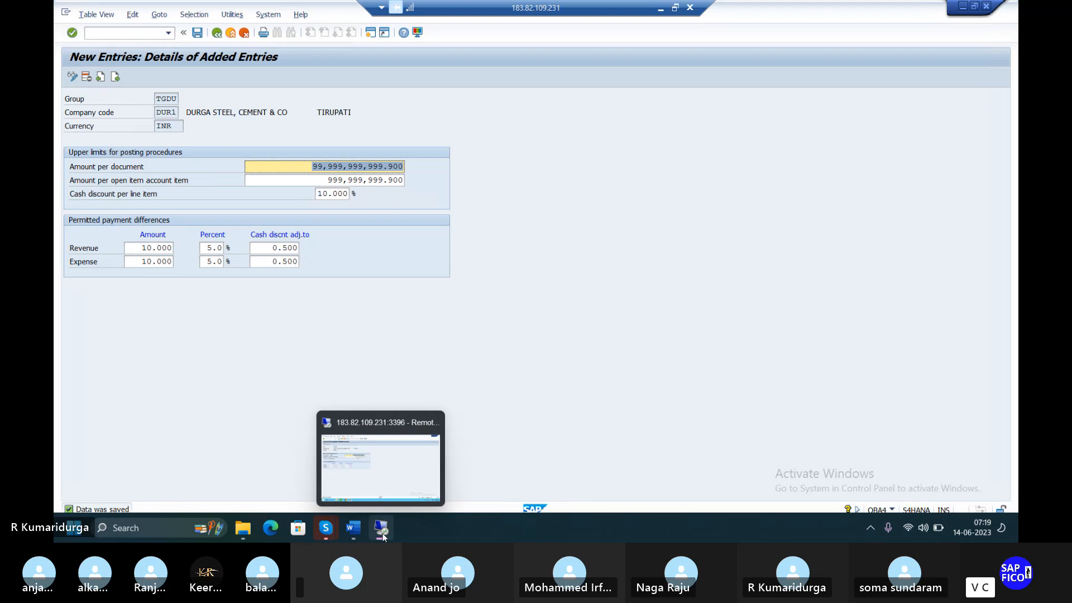
{"action": "left_click", "coordinate": [408, 487]}
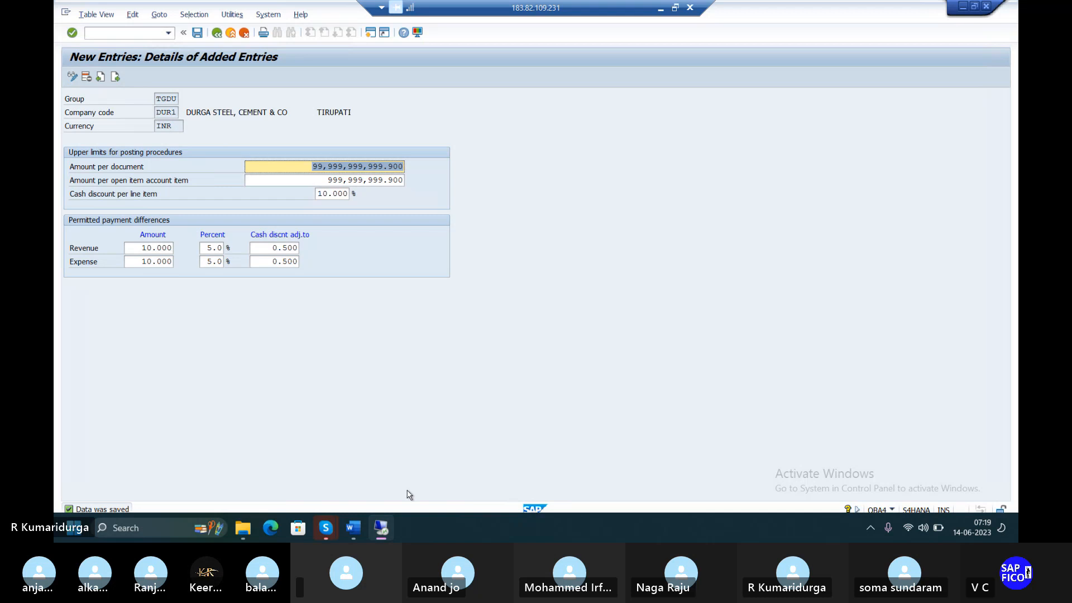
{"action": "mouse_move", "coordinate": [350, 530]}
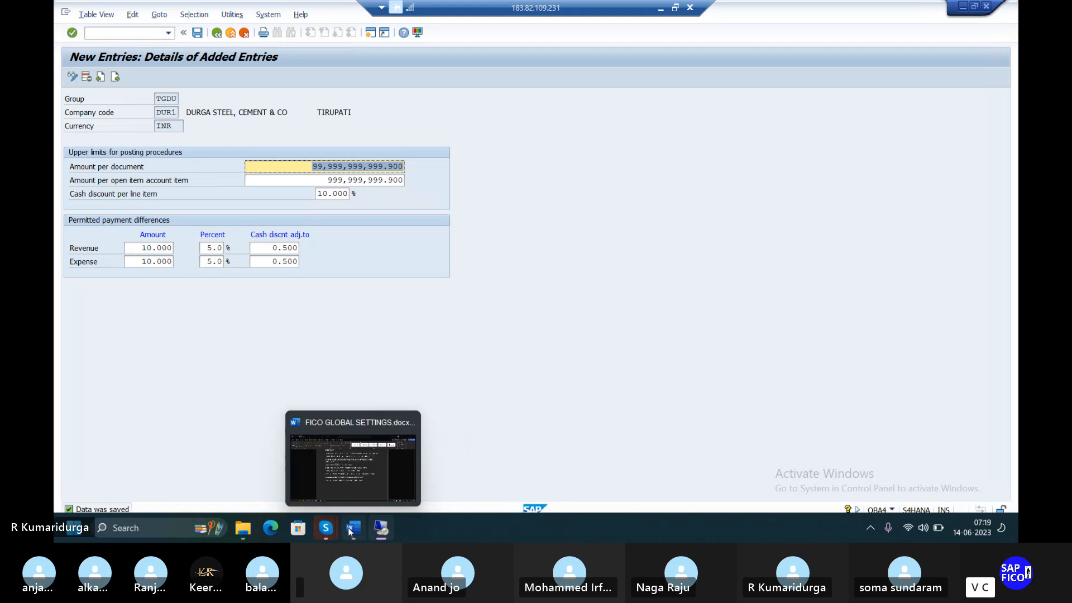
{"action": "left_click", "coordinate": [353, 475]}
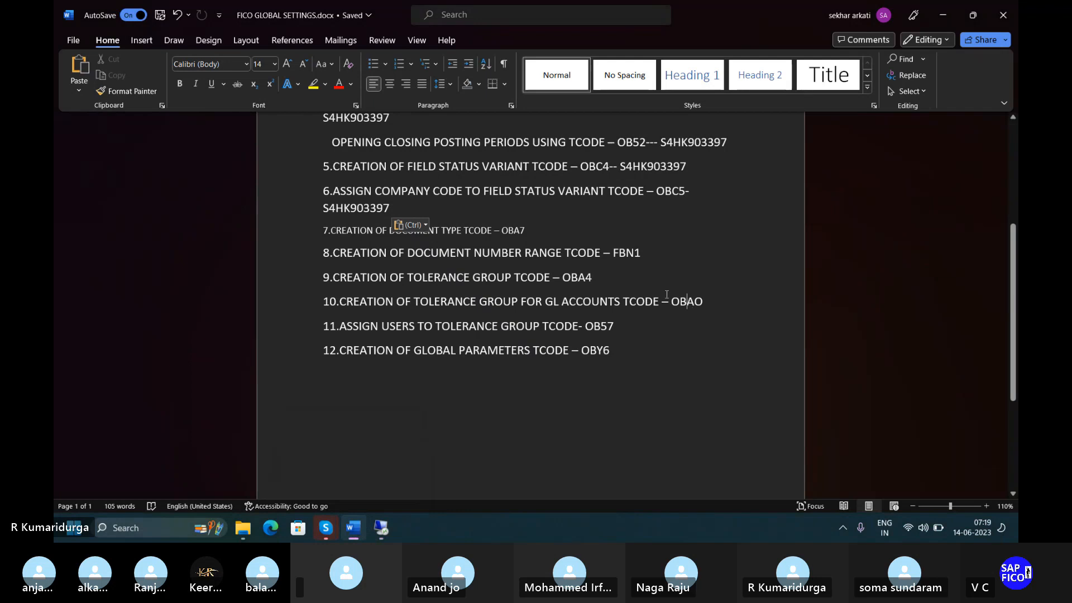
{"action": "left_click", "coordinate": [599, 278]}
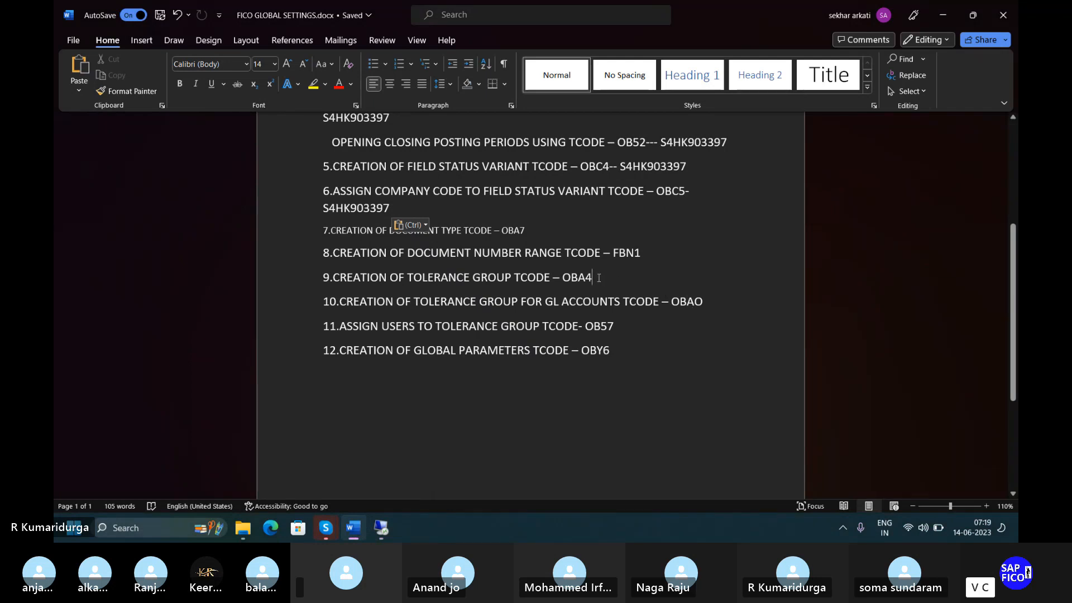
{"action": "type", "text": "--"}
{"action": "type", "text": "S4HK903397"}
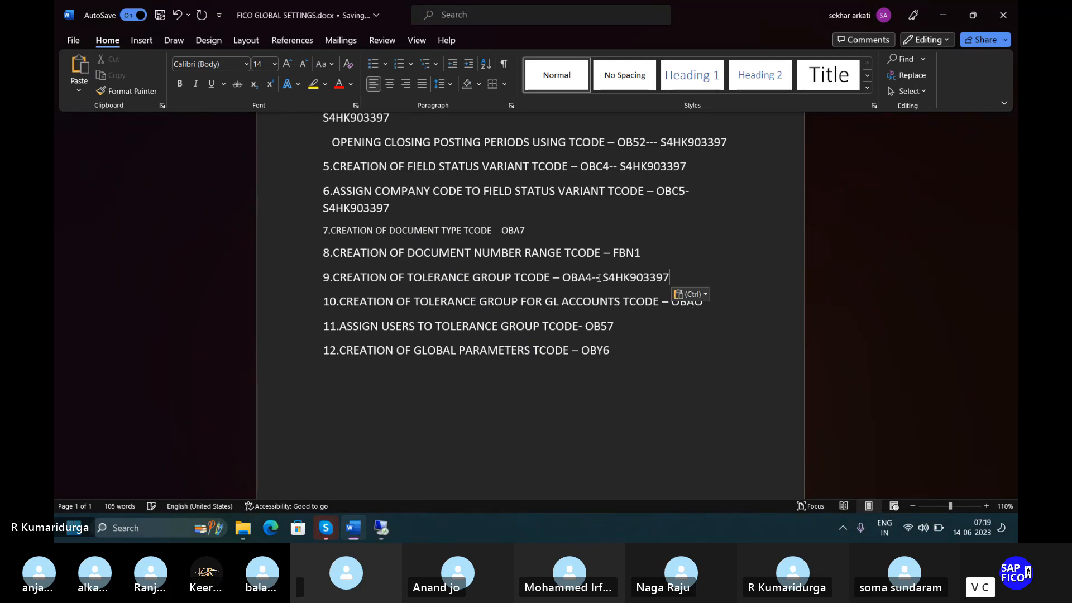
Step: Add a hyphen after OB57 in item 11 of the Word document and switch back to the SAP remote session
{"action": "left_click", "coordinate": [624, 326]}
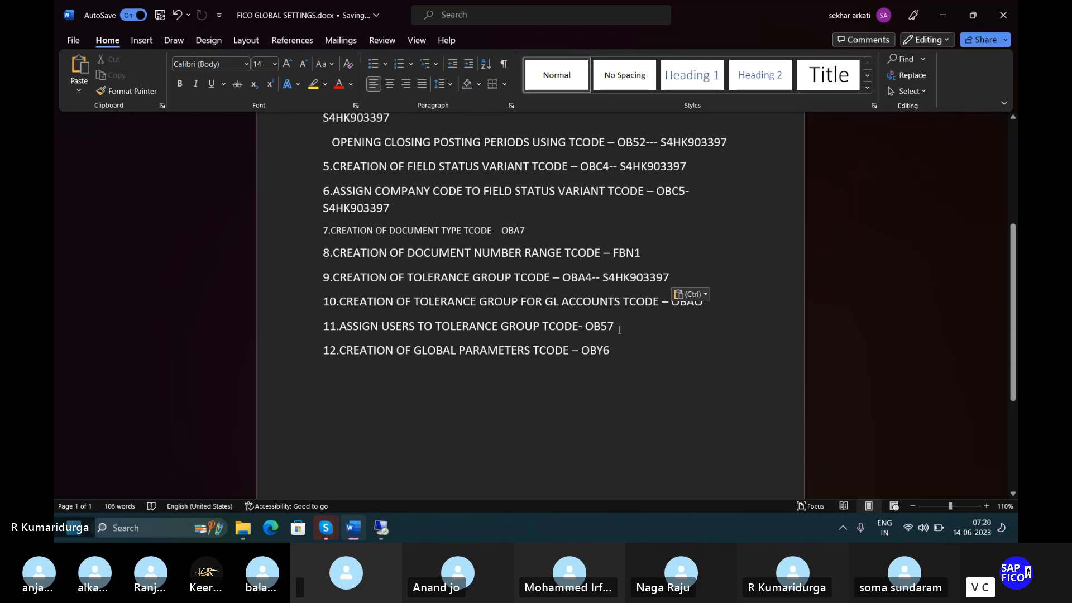
{"action": "type", "text": "-"}
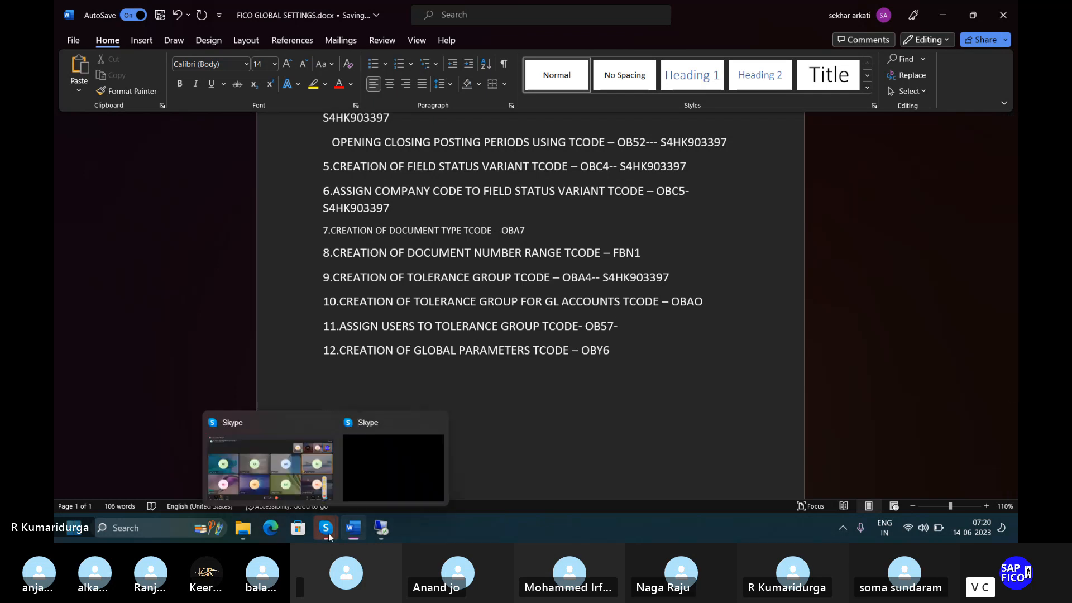
{"action": "mouse_move", "coordinate": [382, 528]}
{"action": "left_click", "coordinate": [377, 488]}
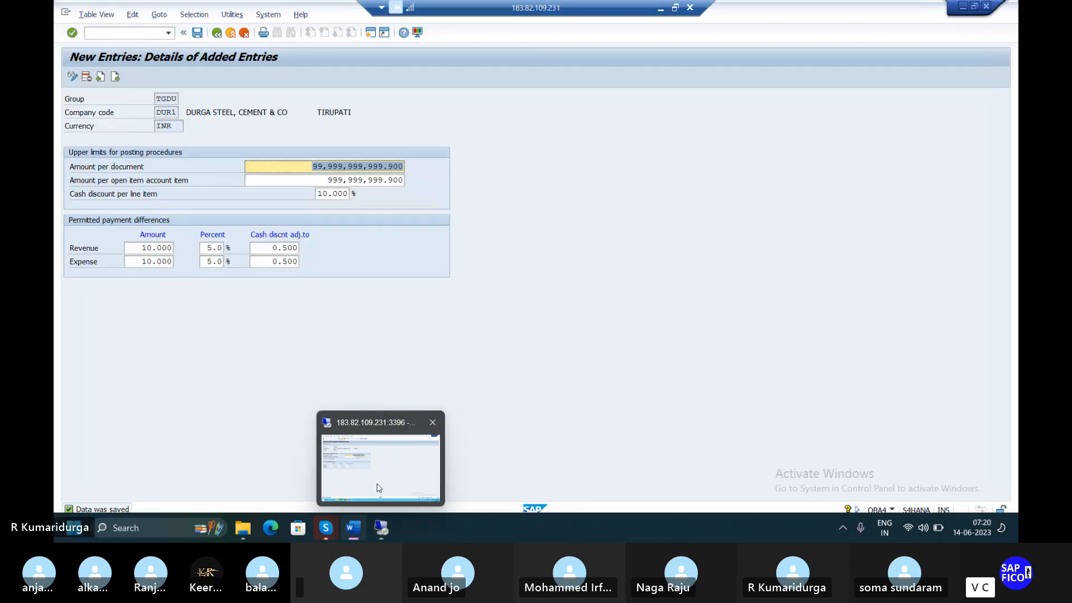
Step: Run transaction OB57 to open the assignment of users to tolerance groups
{"action": "left_click", "coordinate": [106, 34]}
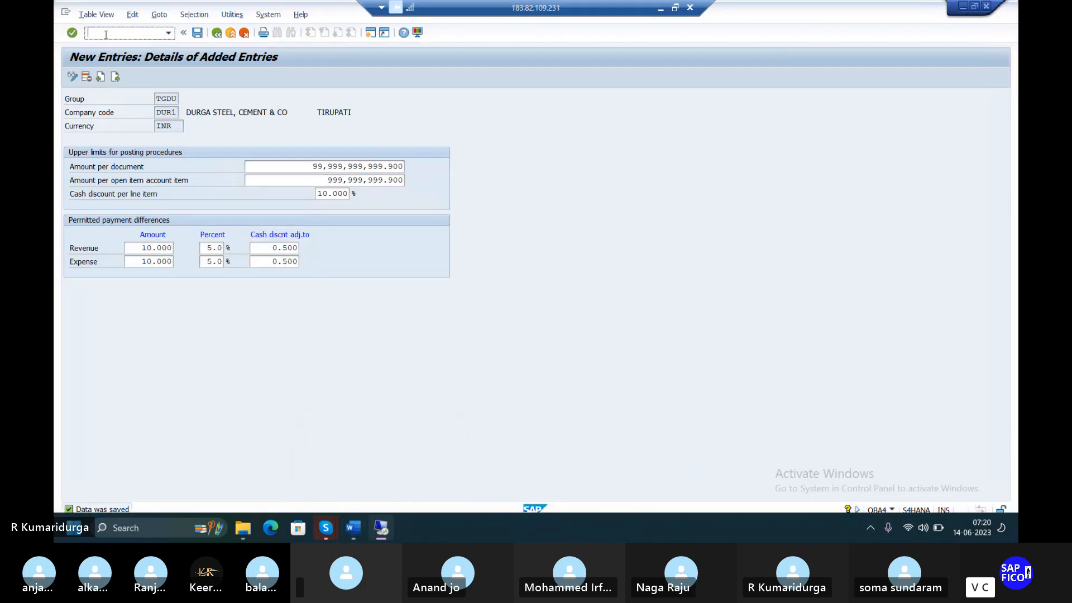
{"action": "type", "text": "/NOB57"}
{"action": "key", "text": "Return"}
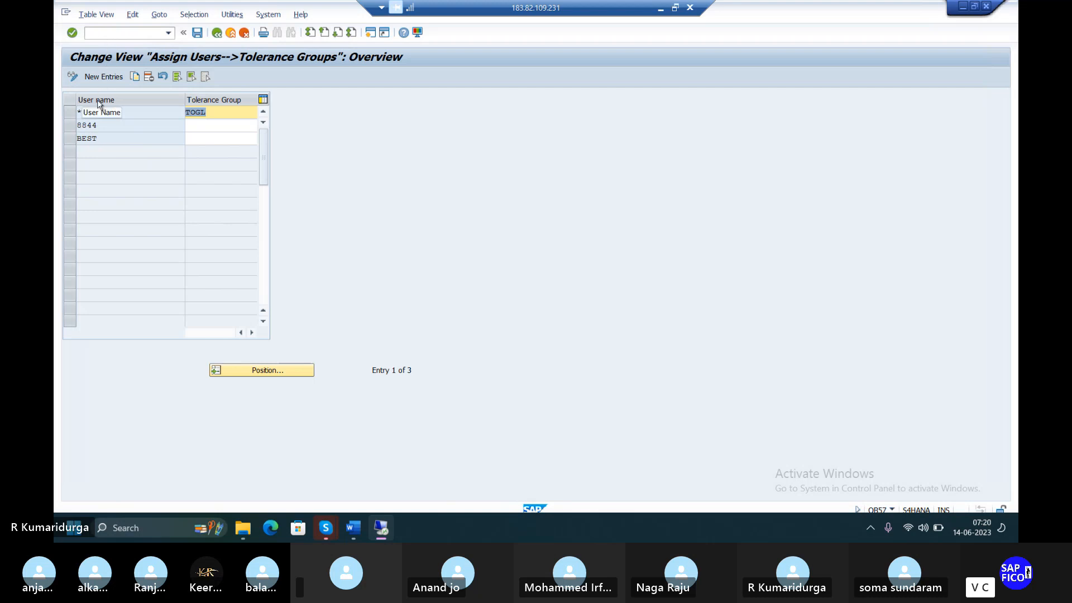
{"action": "left_click", "coordinate": [217, 141]}
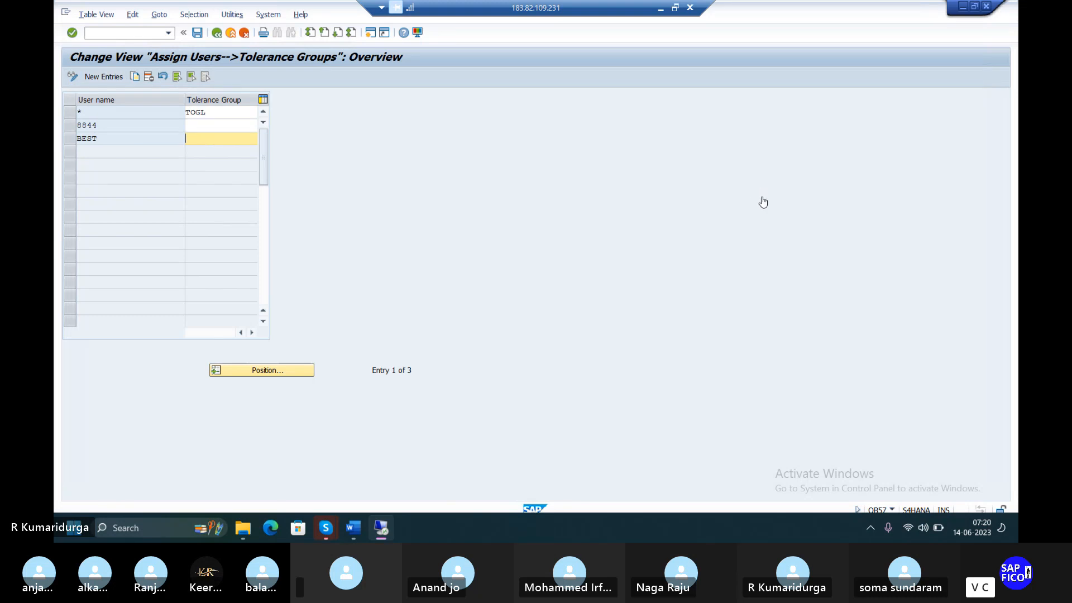
{"action": "left_click", "coordinate": [100, 78]}
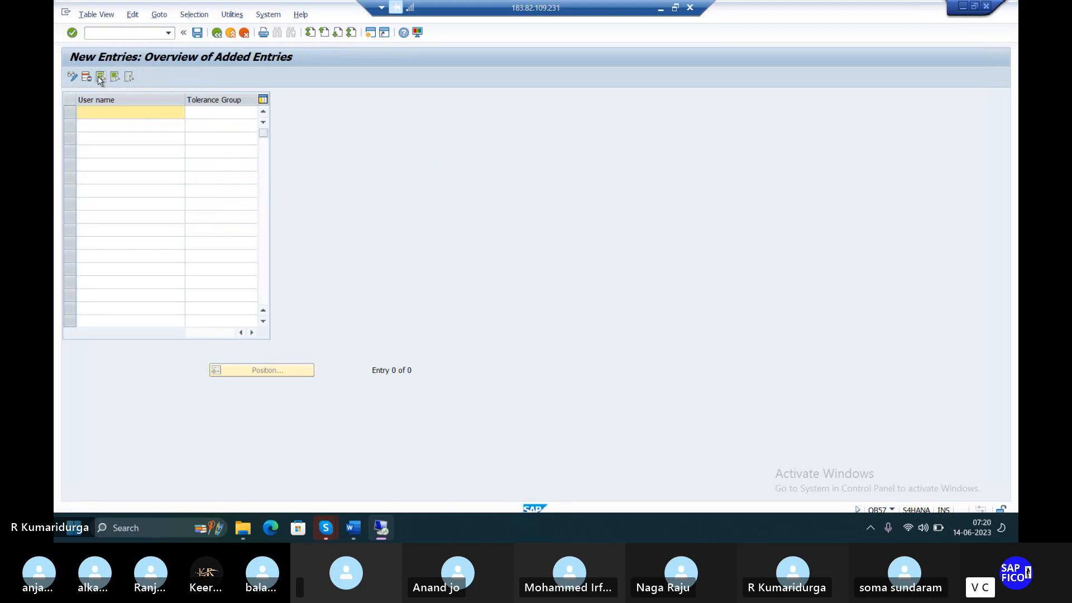
{"action": "type", "text": "BEST"}
{"action": "key", "text": "BackSpace"}
{"action": "key", "text": "BackSpace"}
{"action": "key", "text": "BackSpace"}
{"action": "key", "text": "BackSpace"}
{"action": "left_click", "coordinate": [216, 33]}
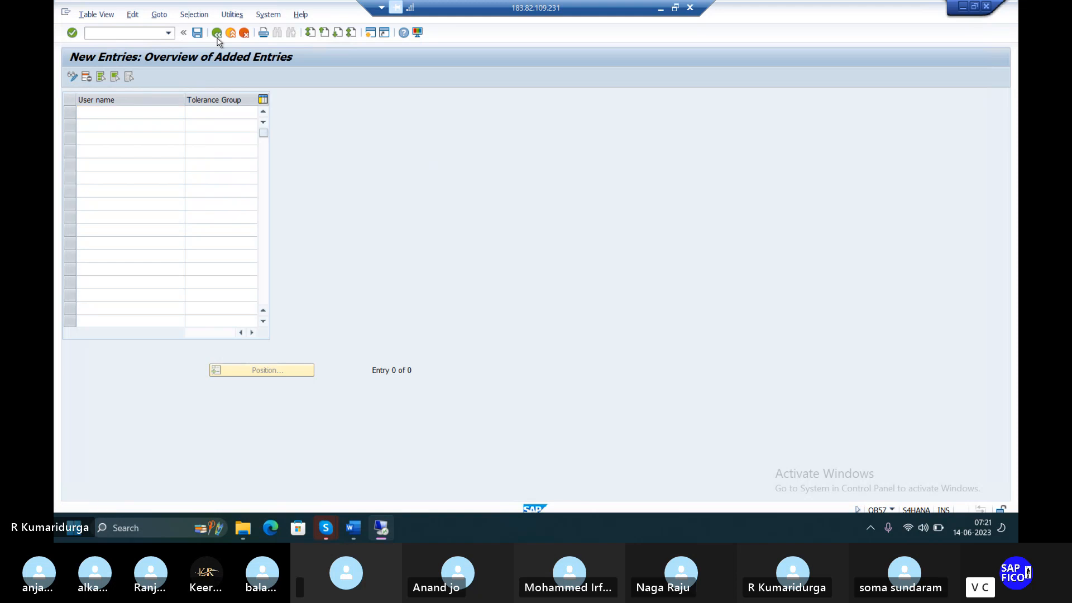
Step: Leave the new tolerance group entries screen without saving and reopen the user assignment overview with transaction OB57
{"action": "left_click", "coordinate": [216, 33]}
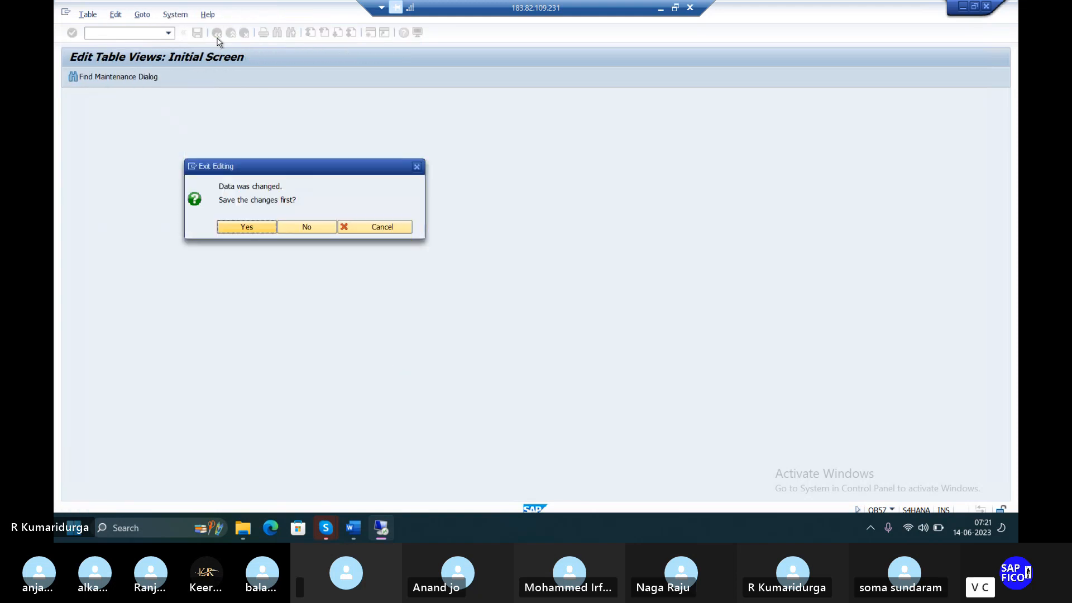
{"action": "left_click", "coordinate": [302, 229]}
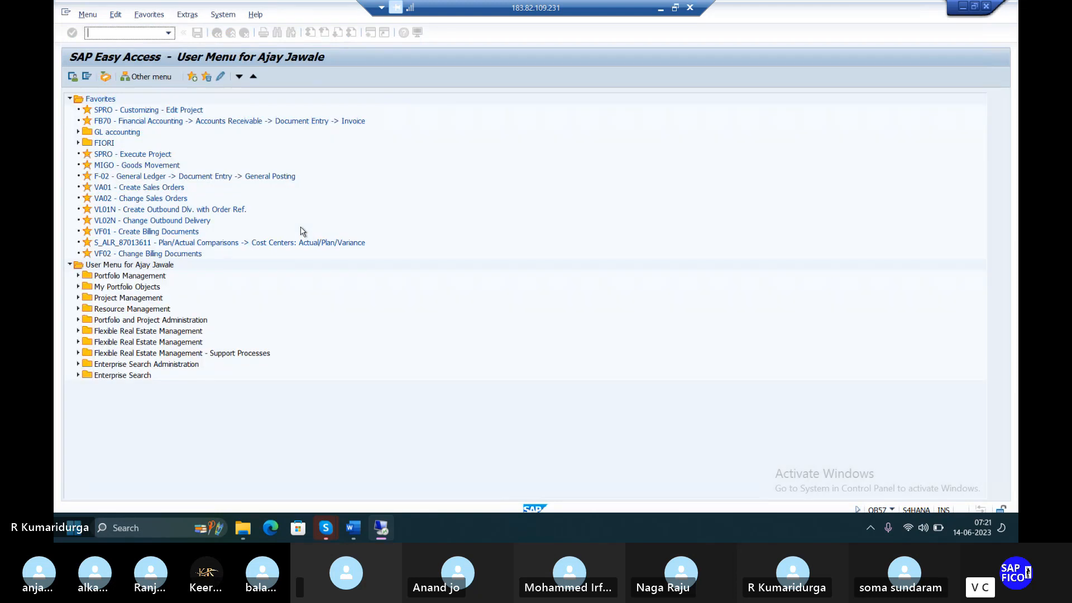
{"action": "type", "text": "/NOB"}
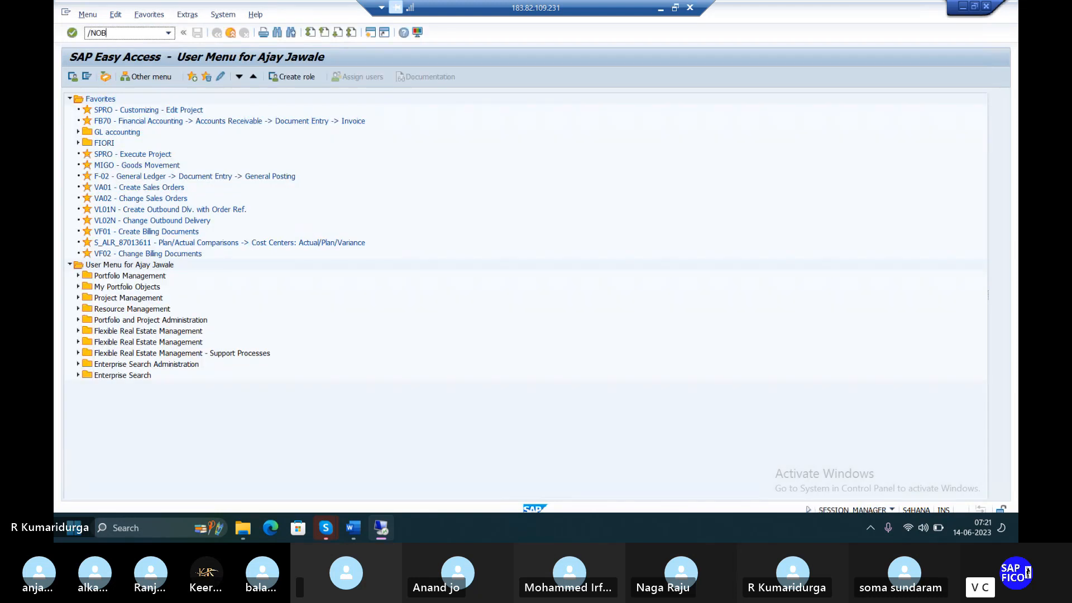
{"action": "type", "text": "A3"}
{"action": "key", "text": "Return"}
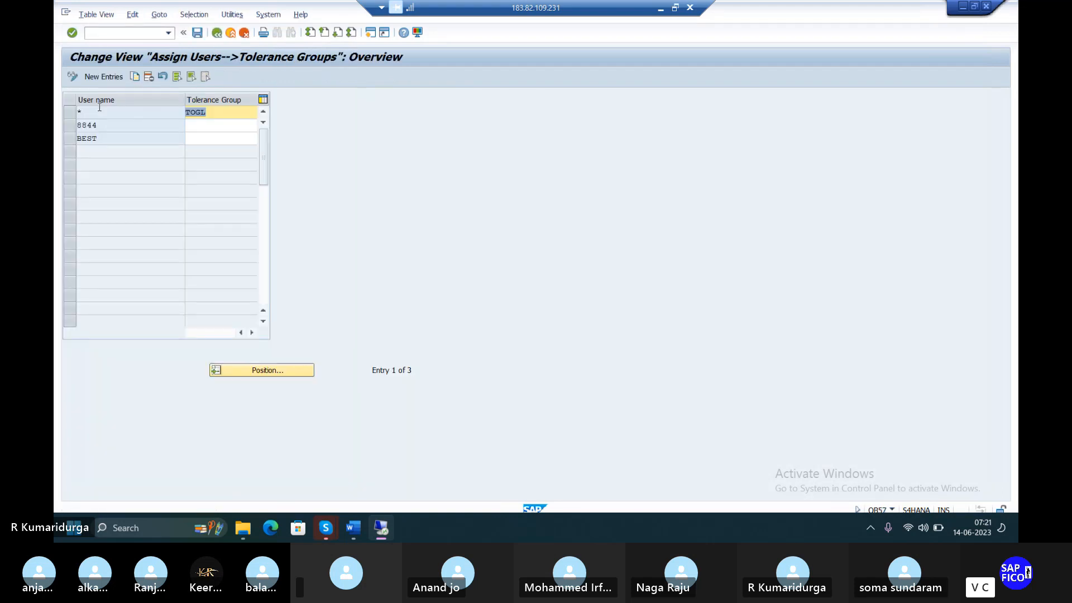
Step: Assign tolerance group TGDU to user BEST and save the assignment under customizing request S4HK903397
{"action": "left_click", "coordinate": [222, 137]}
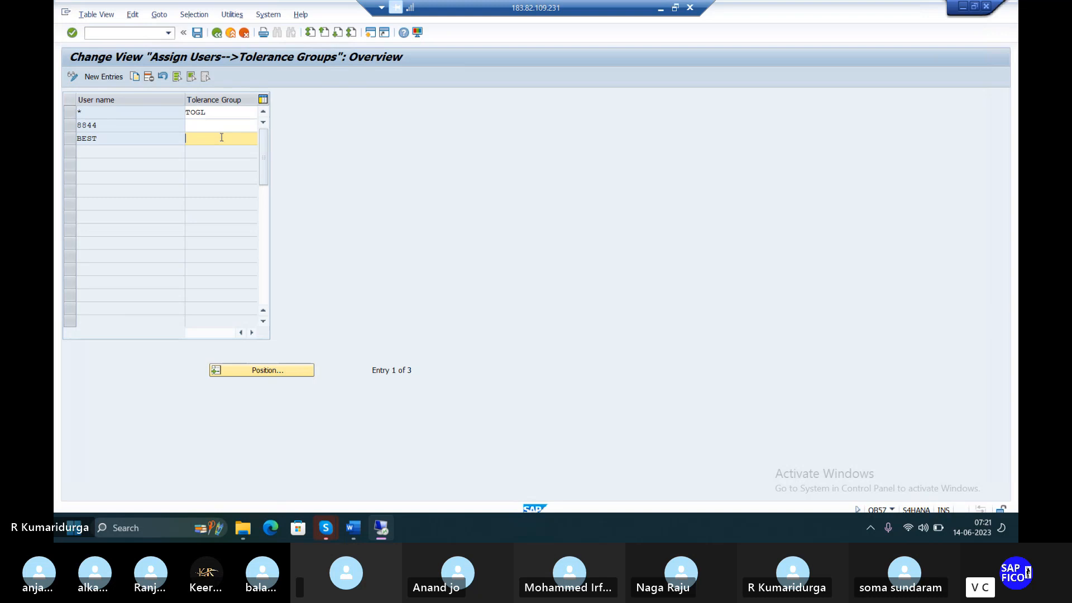
{"action": "type", "text": "TG"}
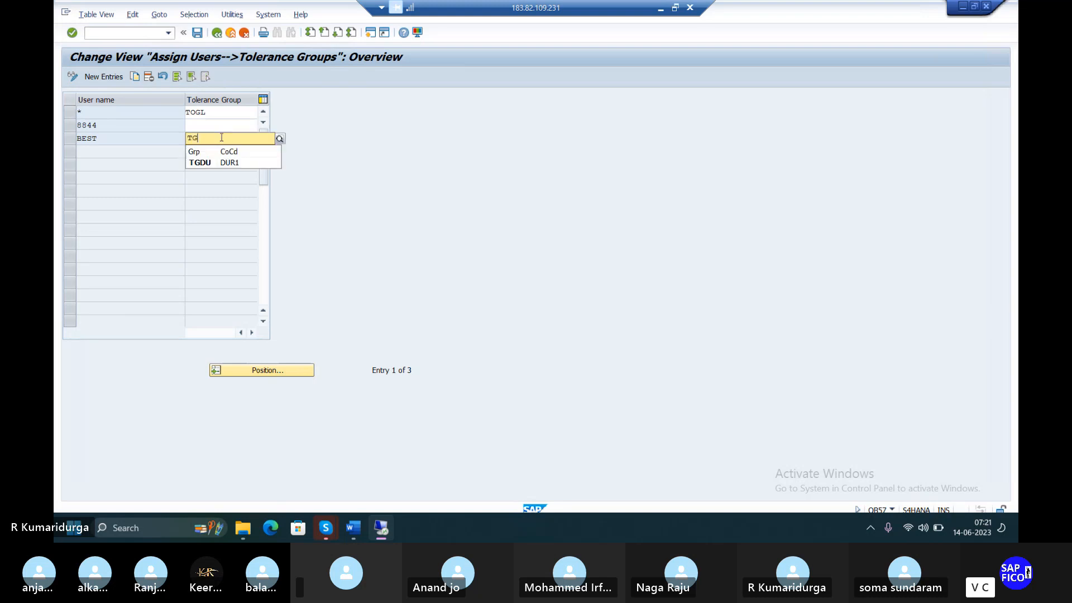
{"action": "left_click", "coordinate": [201, 163]}
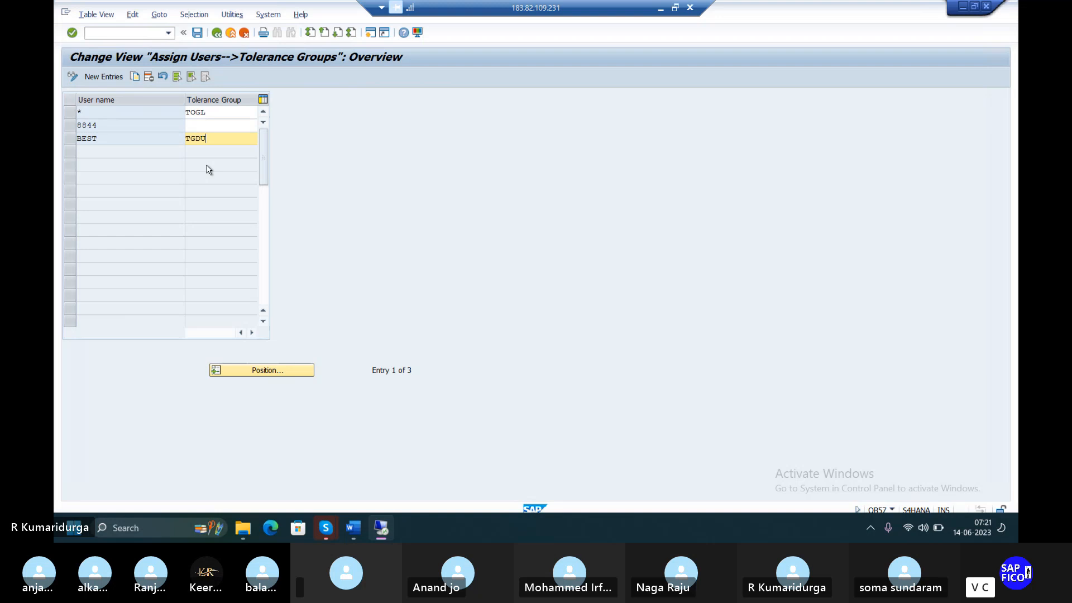
{"action": "left_click", "coordinate": [196, 38]}
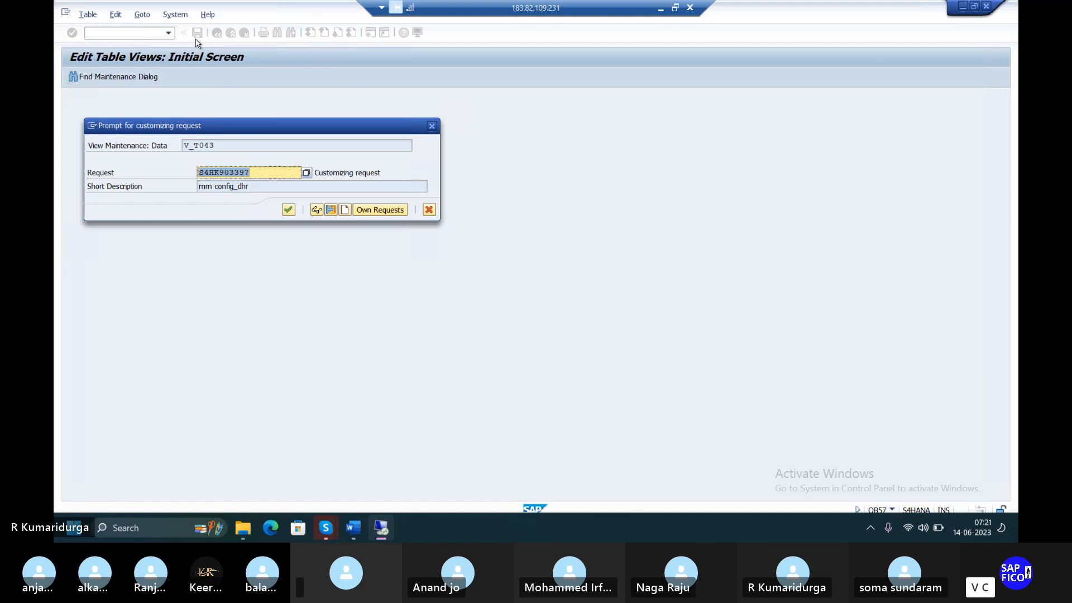
{"action": "key", "text": "Return"}
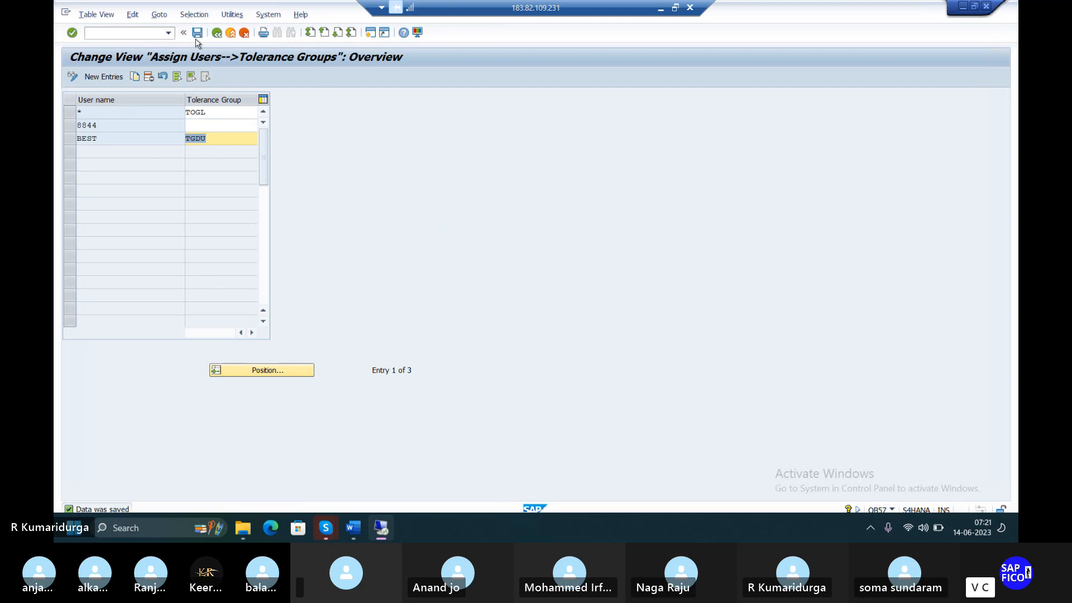
Step: Switch to FICO GLOBAL SETTINGS.docx in Word and append S4HK903397 to item 11, the OB57 user assignment line
{"action": "mouse_move", "coordinate": [354, 531]}
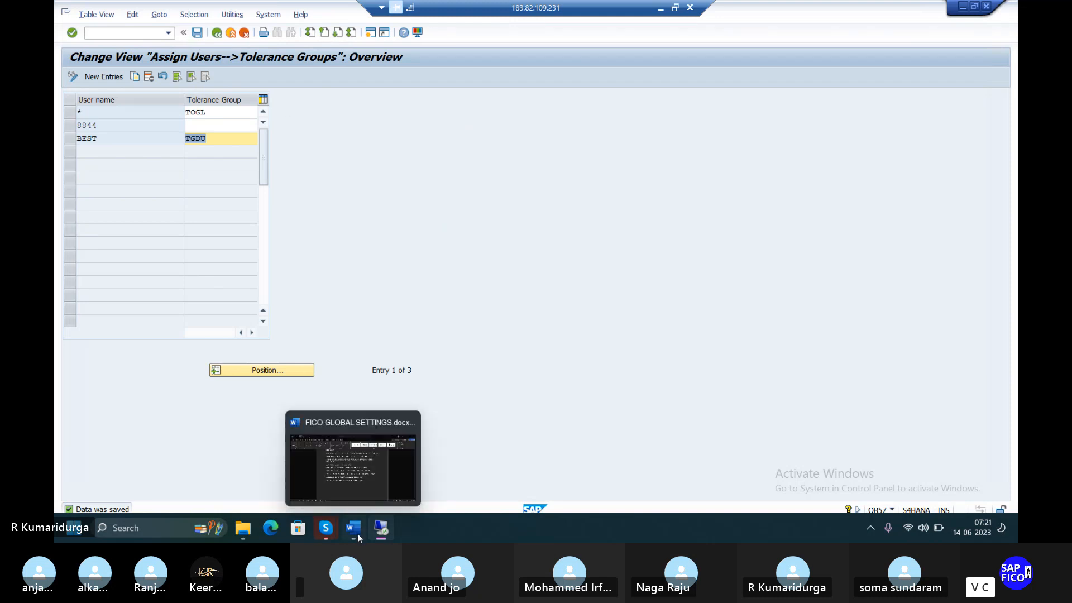
{"action": "left_click", "coordinate": [354, 478]}
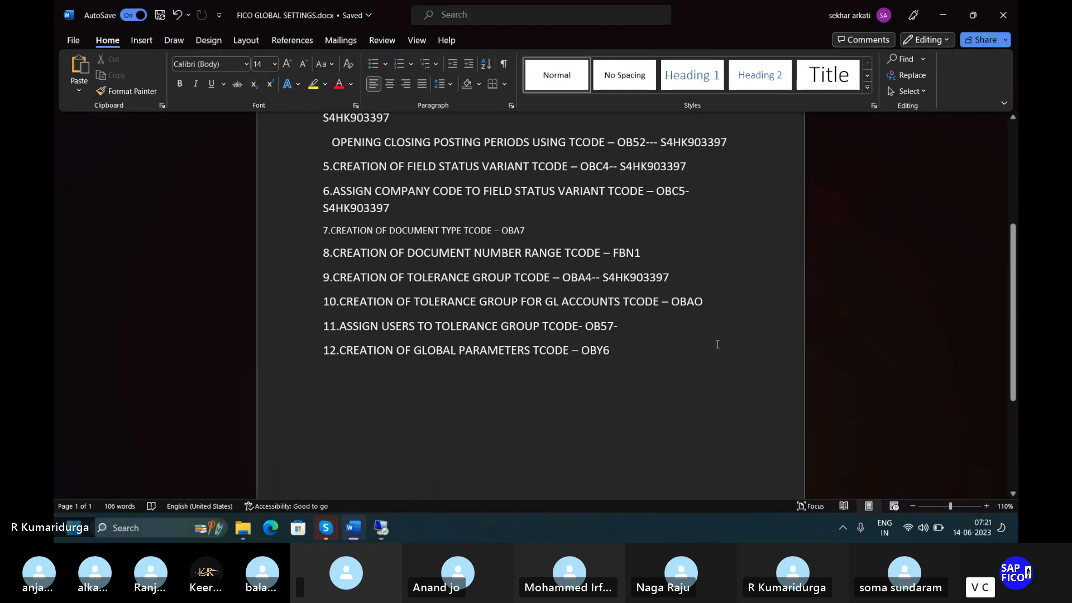
{"action": "type", "text": "S4HK903397"}
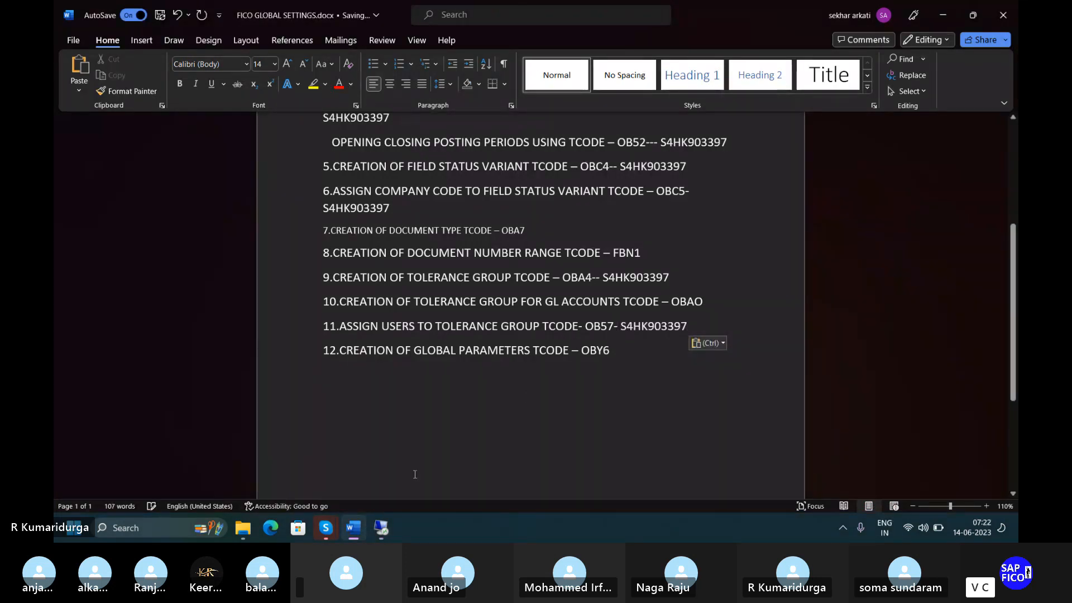
Step: Switch back to the SAP remote session and run transaction OBY6 to open the company code global data
{"action": "mouse_move", "coordinate": [384, 526]}
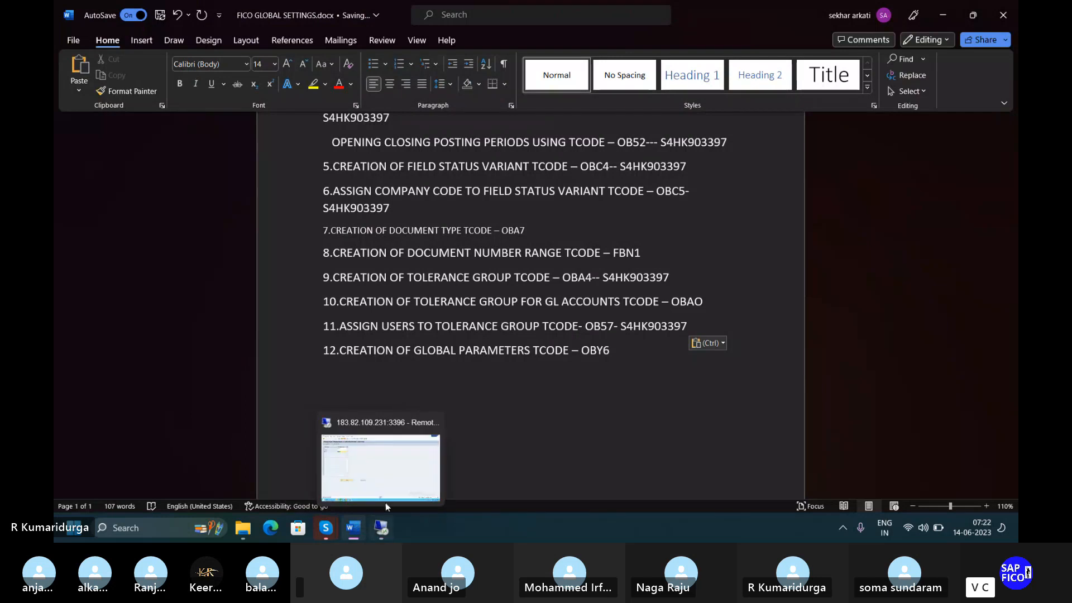
{"action": "left_click", "coordinate": [395, 471]}
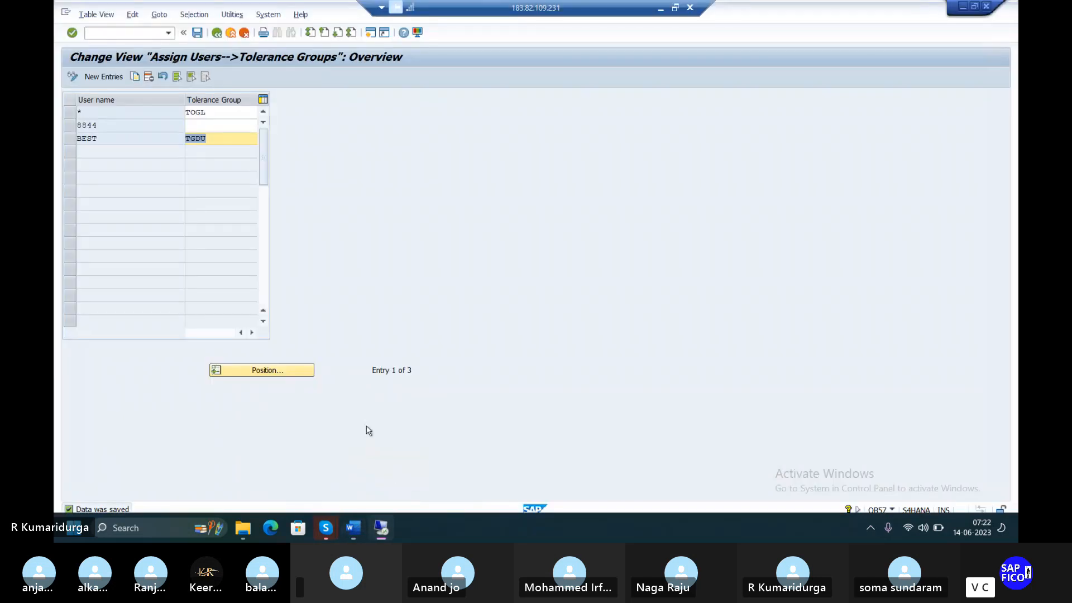
{"action": "left_click", "coordinate": [122, 32]}
{"action": "type", "text": "/N"}
{"action": "type", "text": "OBY6"}
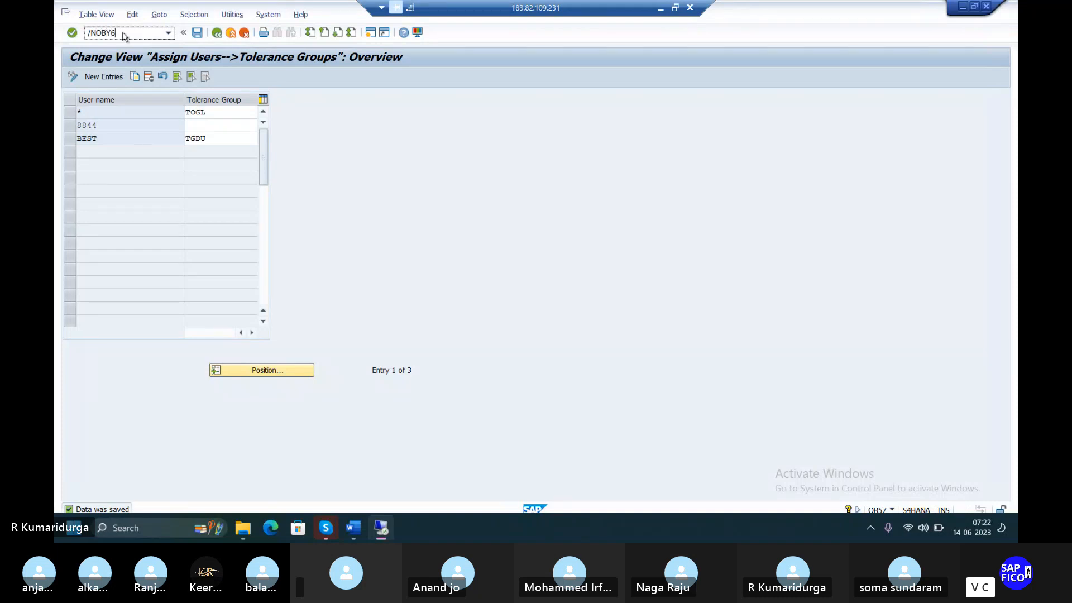
{"action": "key", "text": "Return"}
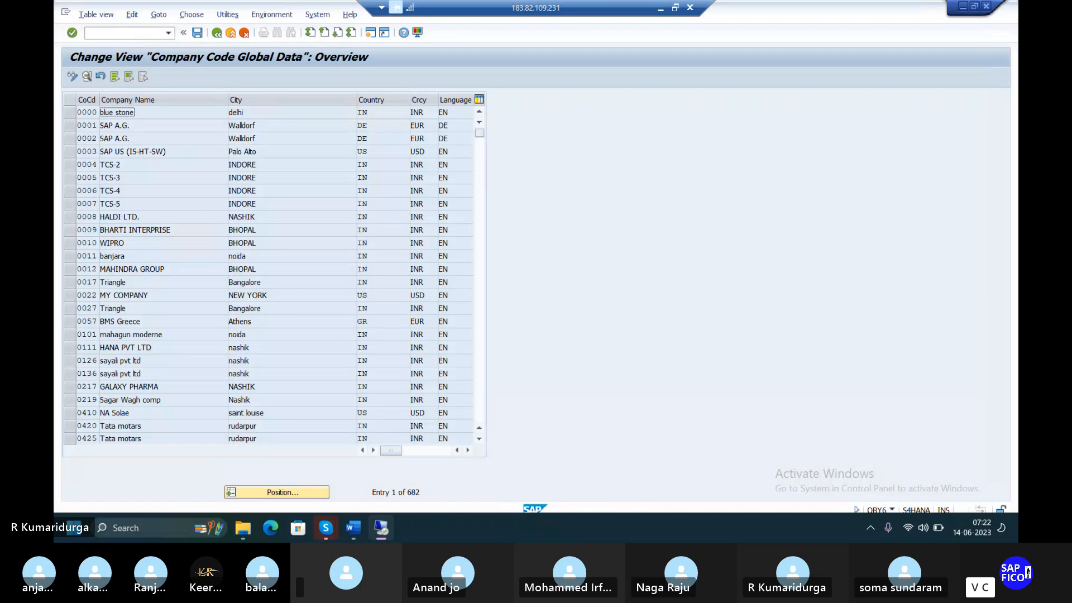
Step: Position the company code list at DUR1 and open the global data of that company code
{"action": "mouse_move", "coordinate": [243, 528]}
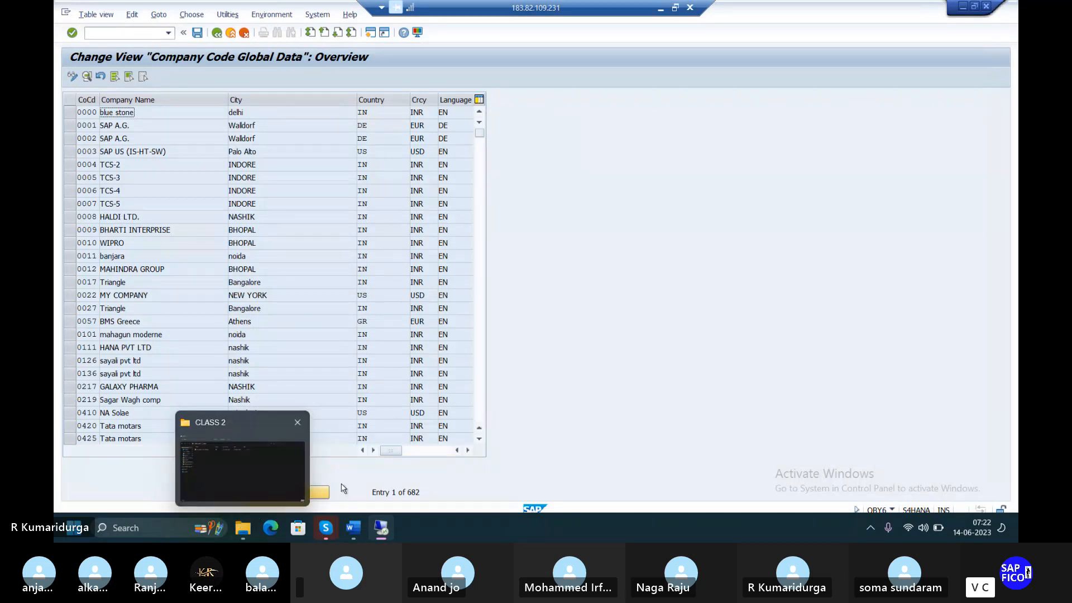
{"action": "left_click", "coordinate": [323, 494]}
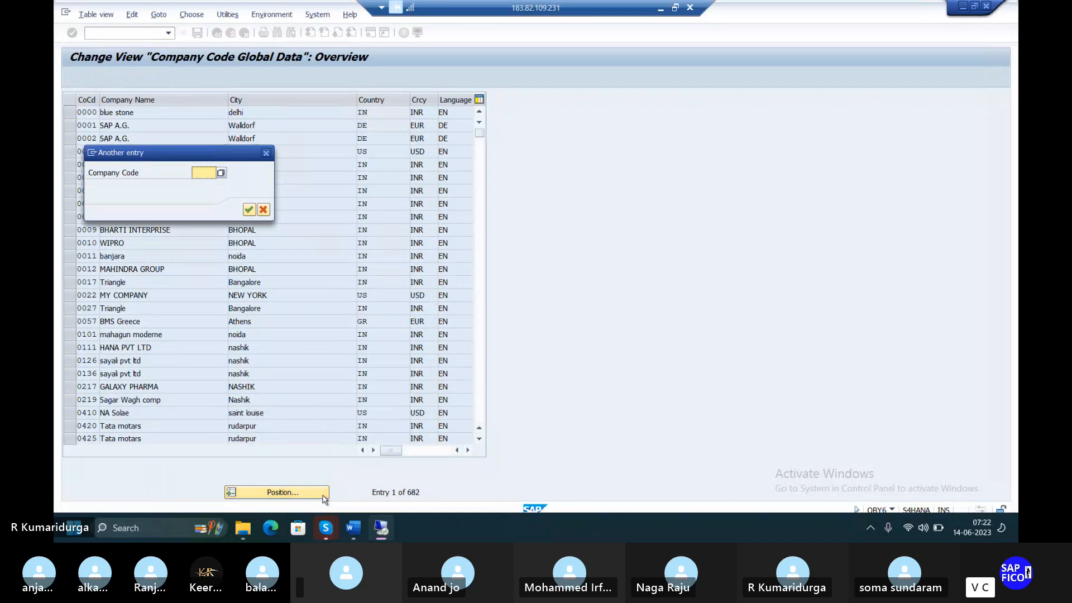
{"action": "type", "text": "DU"}
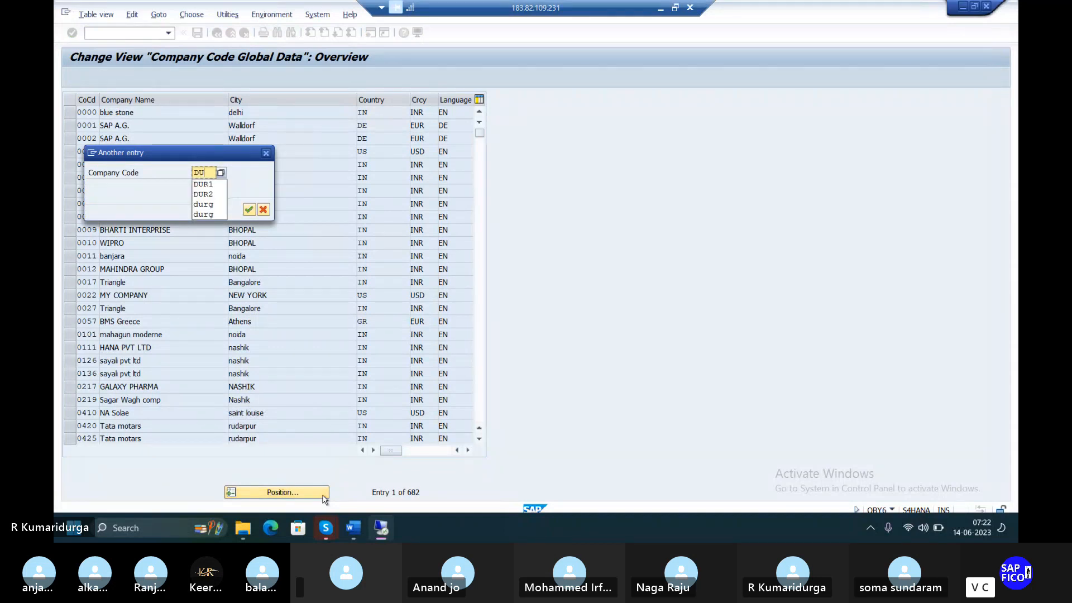
{"action": "type", "text": "R1"}
{"action": "key", "text": "Return"}
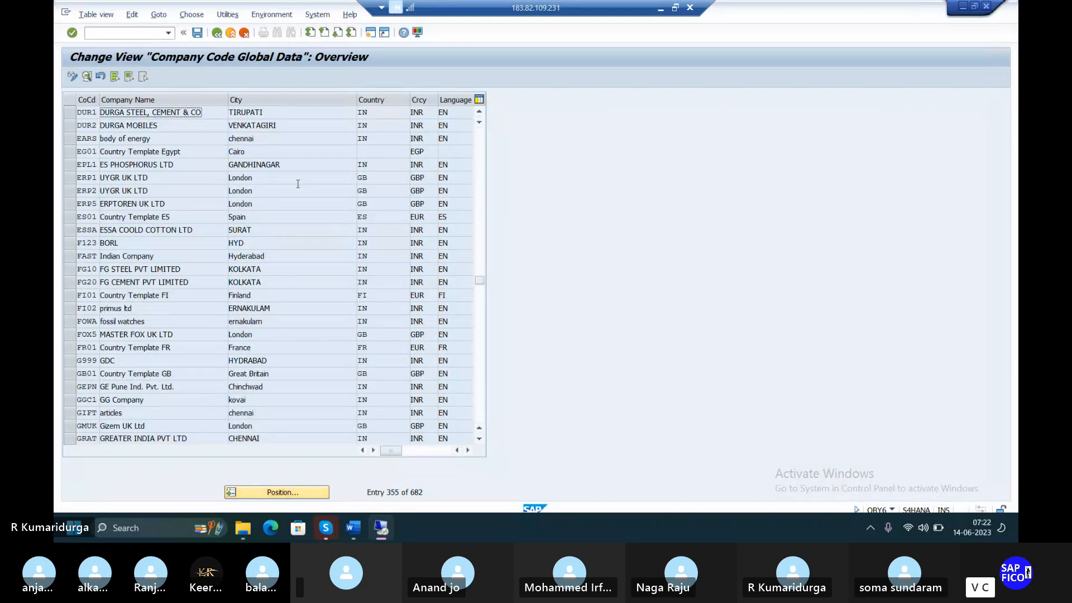
{"action": "double_click", "coordinate": [194, 112]}
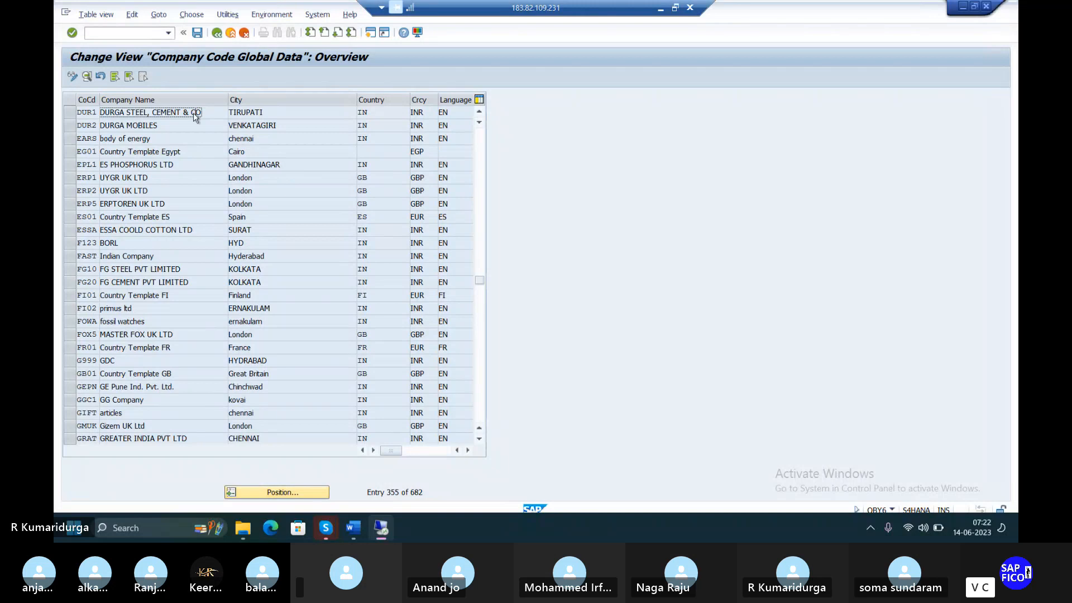